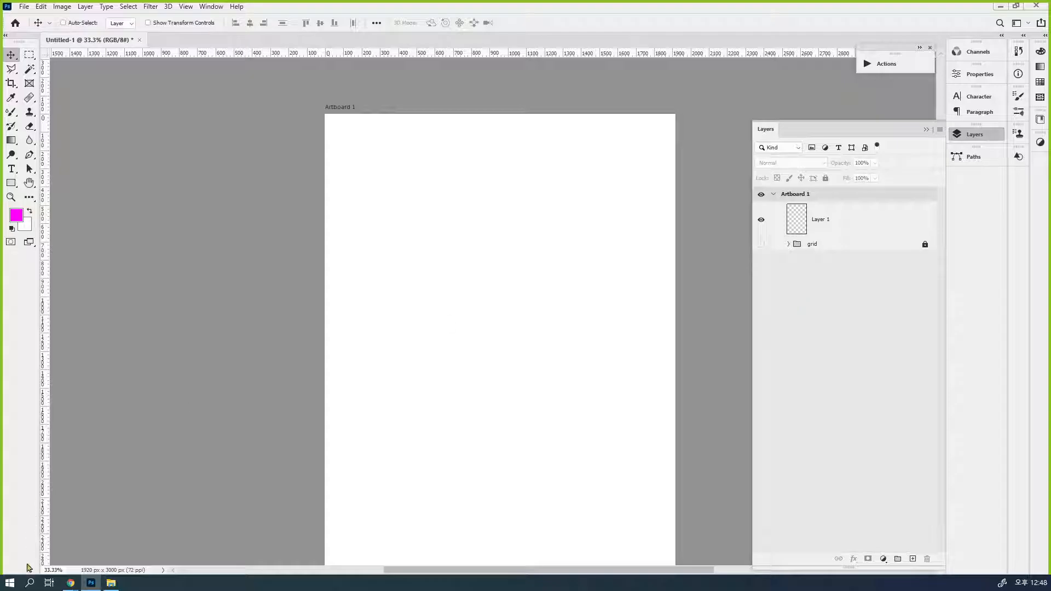
- Switch to the Chrome window, open the gdweb.co.kr design awards site, and hide its award notice for today
{"action": "mouse_move", "coordinate": [71, 583]}
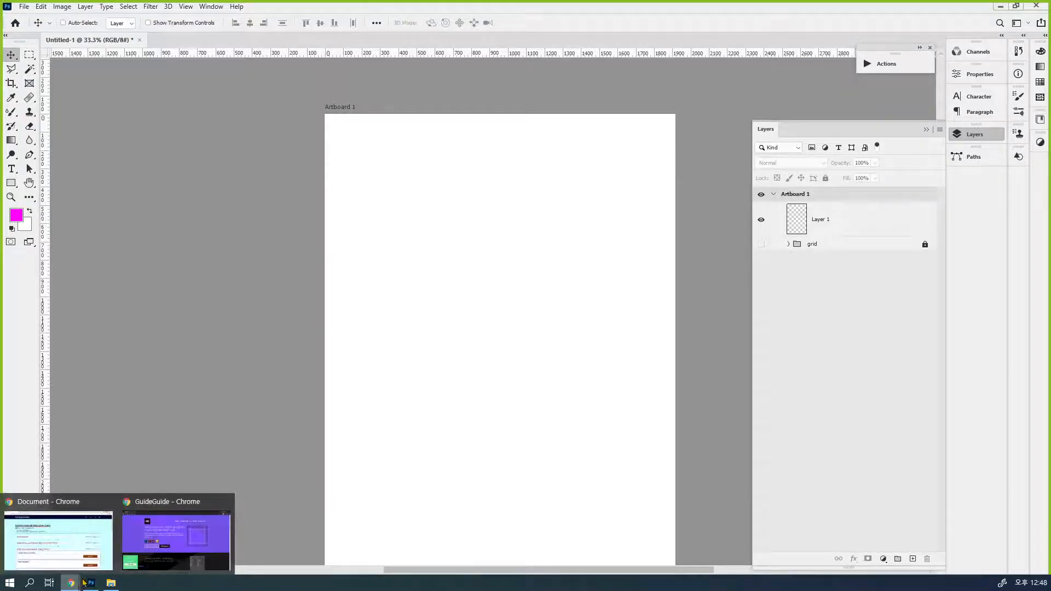
{"action": "left_click", "coordinate": [164, 539]}
{"action": "left_click", "coordinate": [191, 25]}
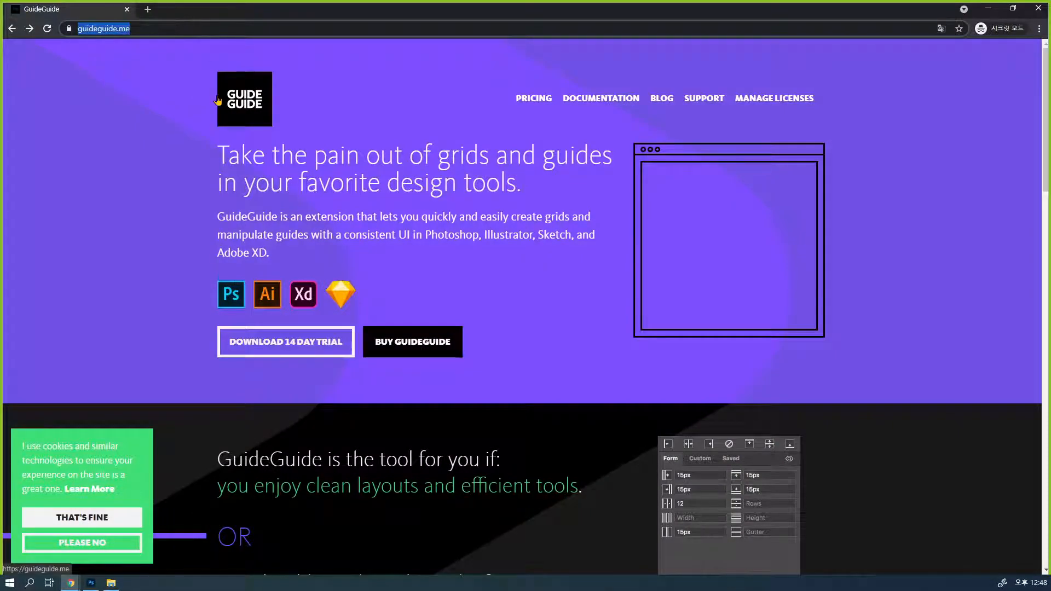
{"action": "type", "text": "gdweb"}
{"action": "key", "text": "Return"}
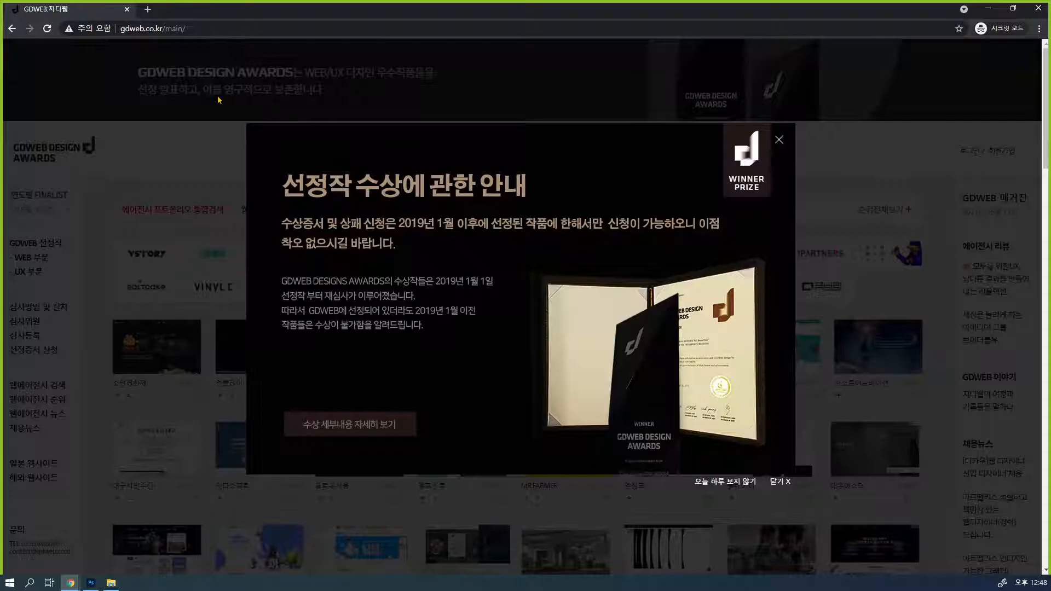
{"action": "left_click", "coordinate": [725, 483]}
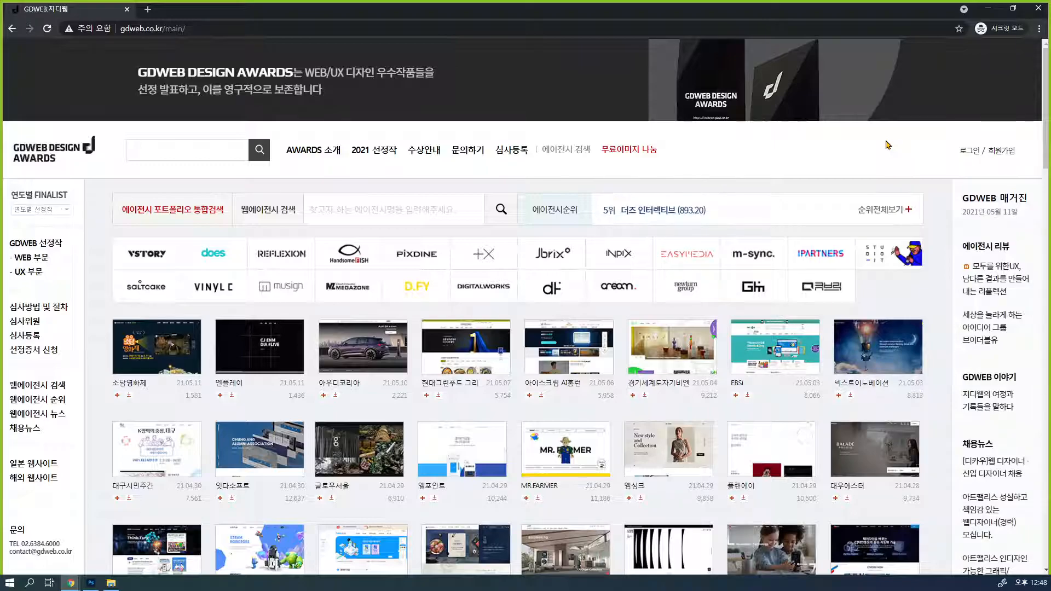
- Open the 현대그린푸드 그리팅 entry from the award gallery and look through its full page design
{"action": "scroll", "coordinate": [756, 409], "scroll_direction": "down", "scroll_amount": 2}
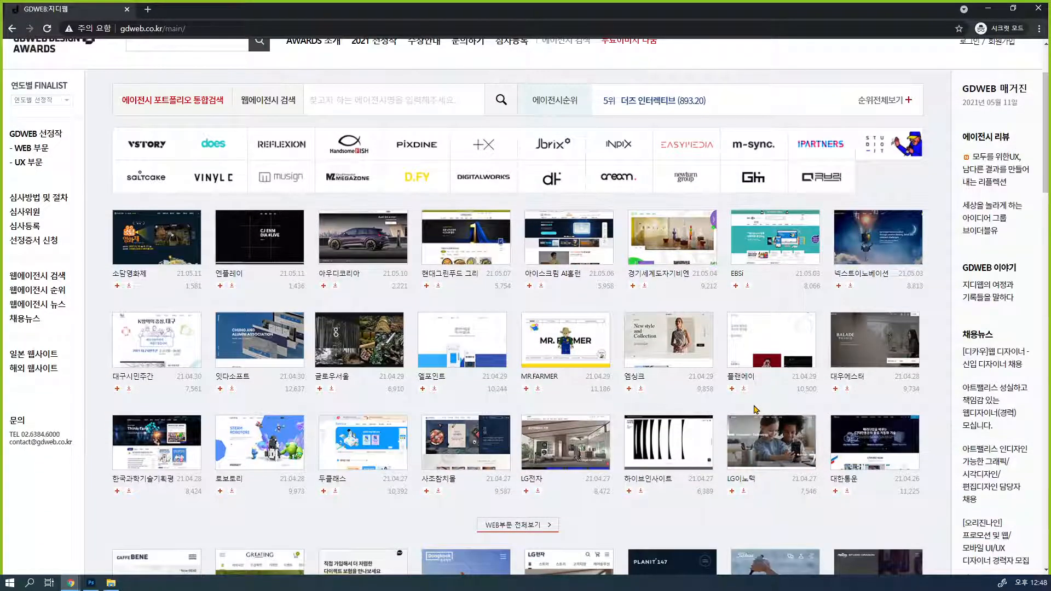
{"action": "scroll", "coordinate": [756, 410], "scroll_direction": "down", "scroll_amount": 3}
{"action": "scroll", "coordinate": [755, 409], "scroll_direction": "up", "scroll_amount": 1}
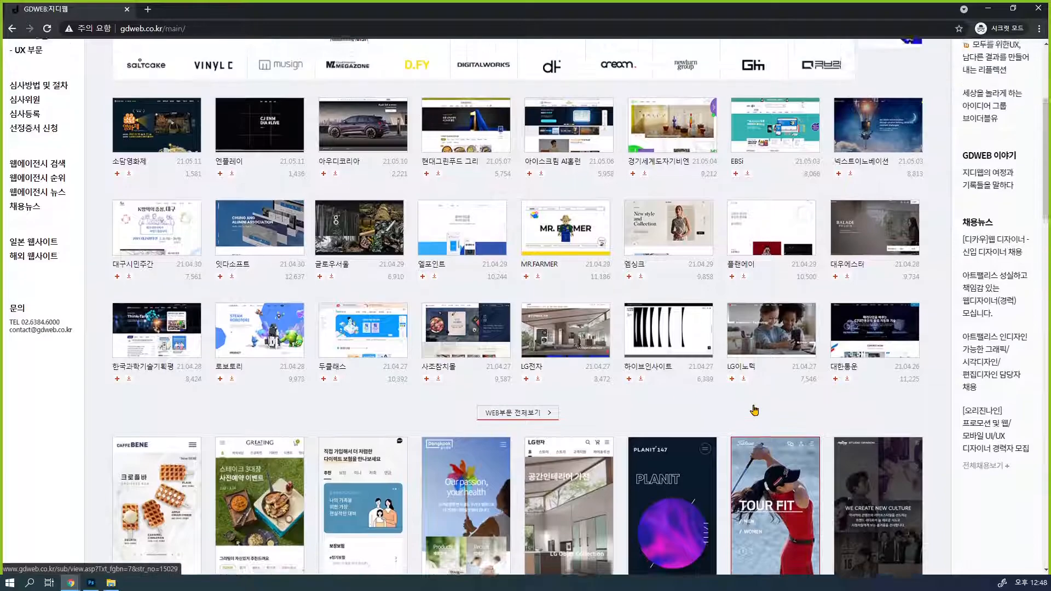
{"action": "scroll", "coordinate": [755, 410], "scroll_direction": "up", "scroll_amount": 1}
{"action": "left_click", "coordinate": [483, 188]}
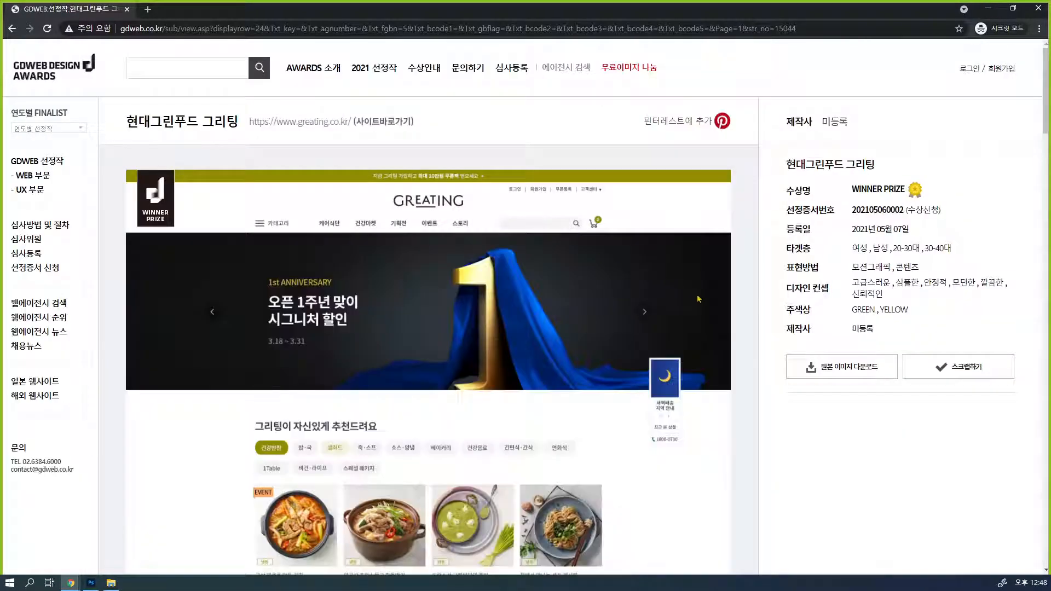
{"action": "scroll", "coordinate": [746, 357], "scroll_direction": "down", "scroll_amount": 20}
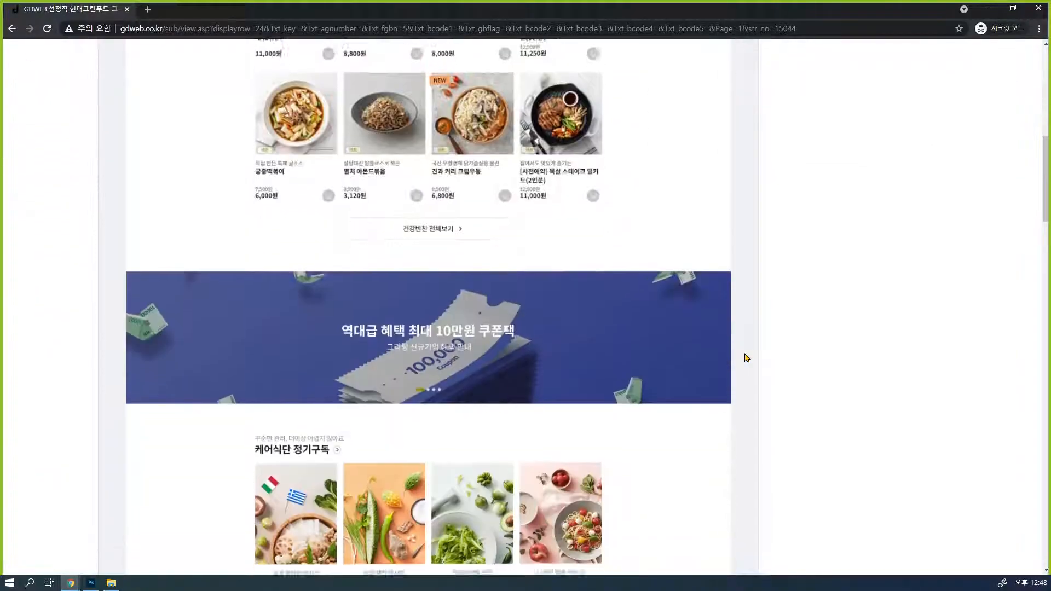
{"action": "scroll", "coordinate": [745, 358], "scroll_direction": "down", "scroll_amount": 20}
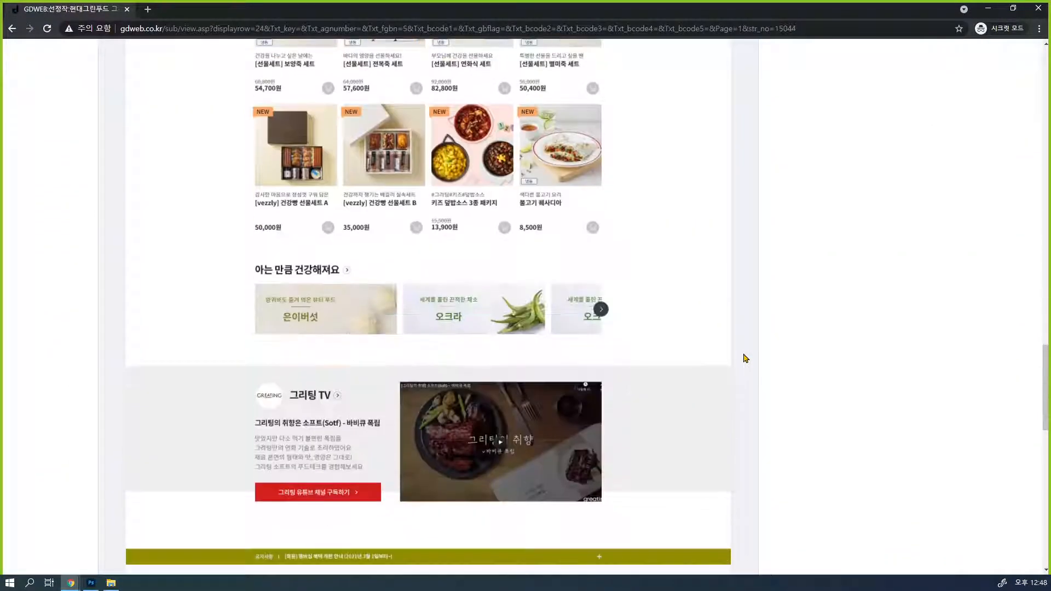
{"action": "scroll", "coordinate": [745, 358], "scroll_direction": "up", "scroll_amount": 20}
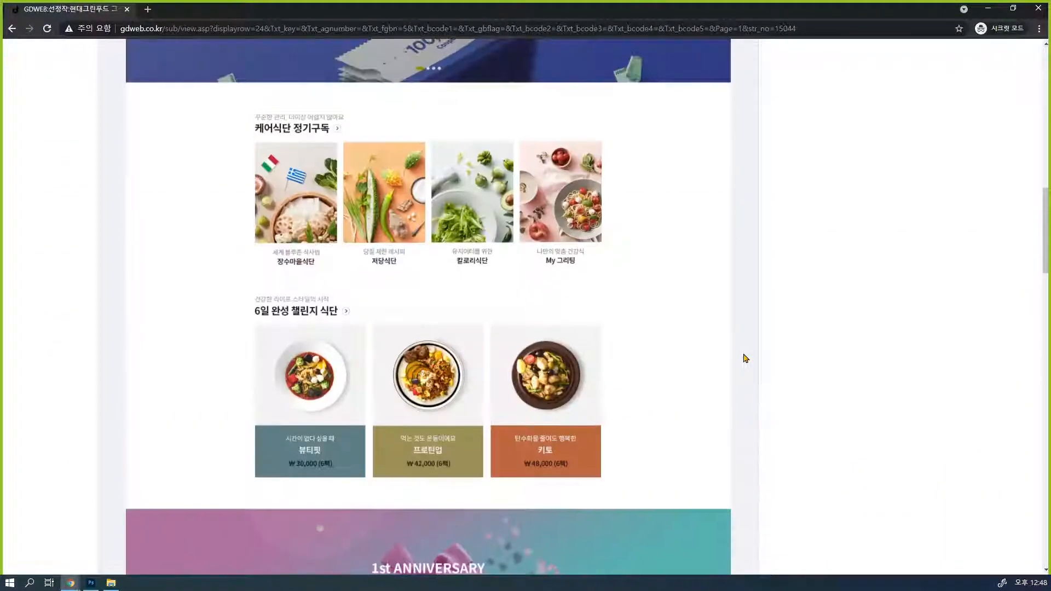
{"action": "scroll", "coordinate": [746, 358], "scroll_direction": "up", "scroll_amount": 15}
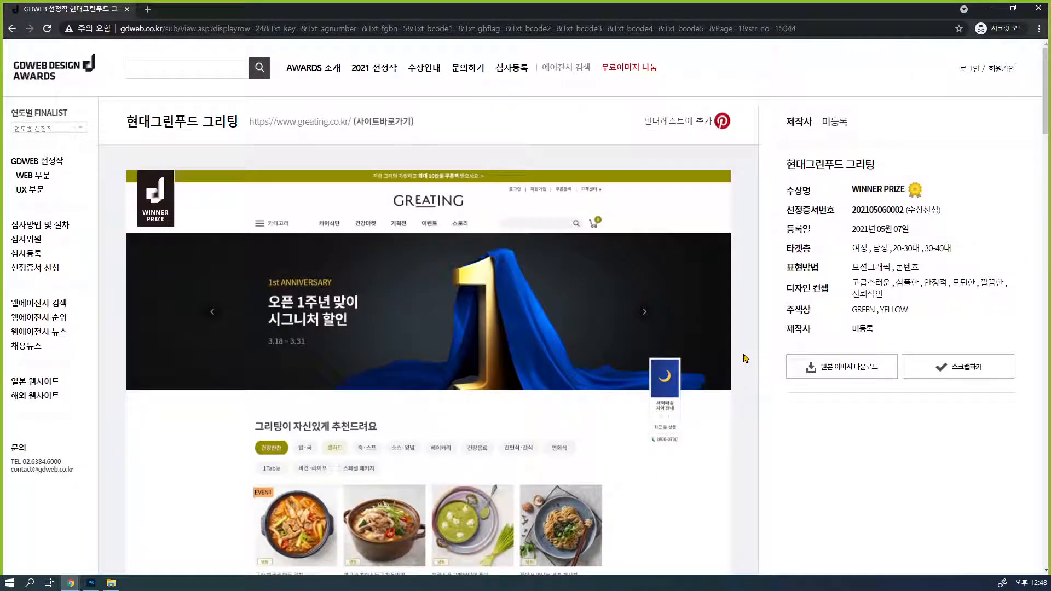
- Try to download the entry's original image, and save the displayed page design to the desktop from a smaller browser window
{"action": "left_click", "coordinate": [844, 371]}
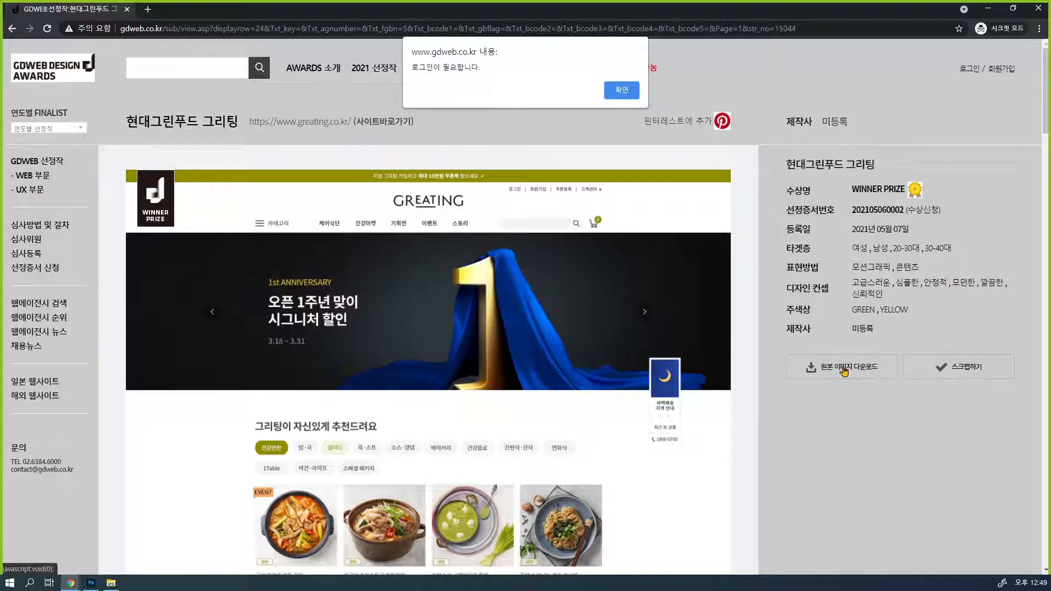
{"action": "left_click", "coordinate": [624, 87]}
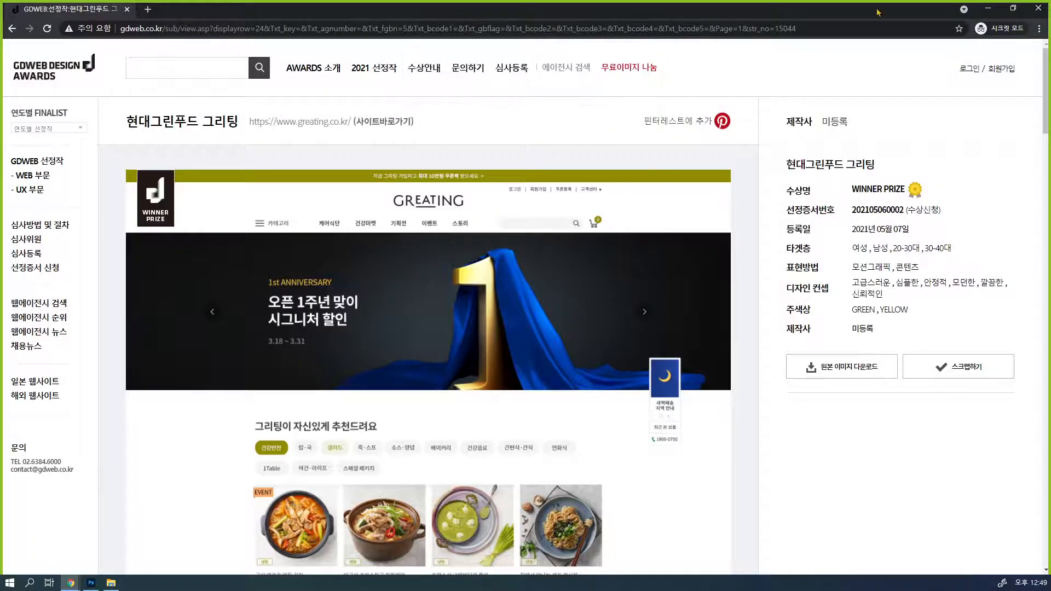
{"action": "double_click", "coordinate": [877, 12]}
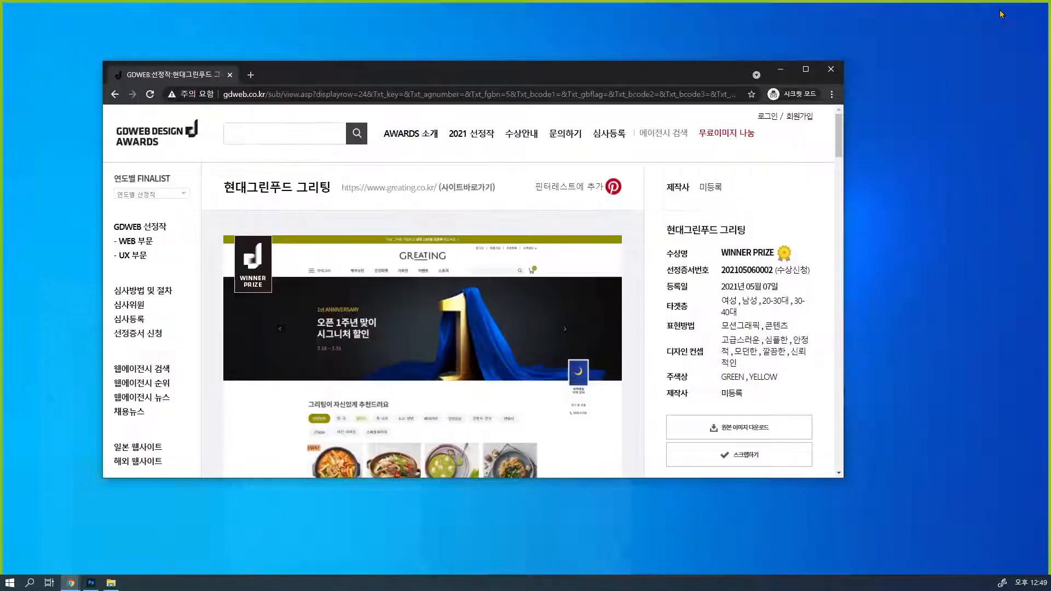
{"action": "left_click_drag", "start_coordinate": [503, 295], "coordinate": [966, 225]}
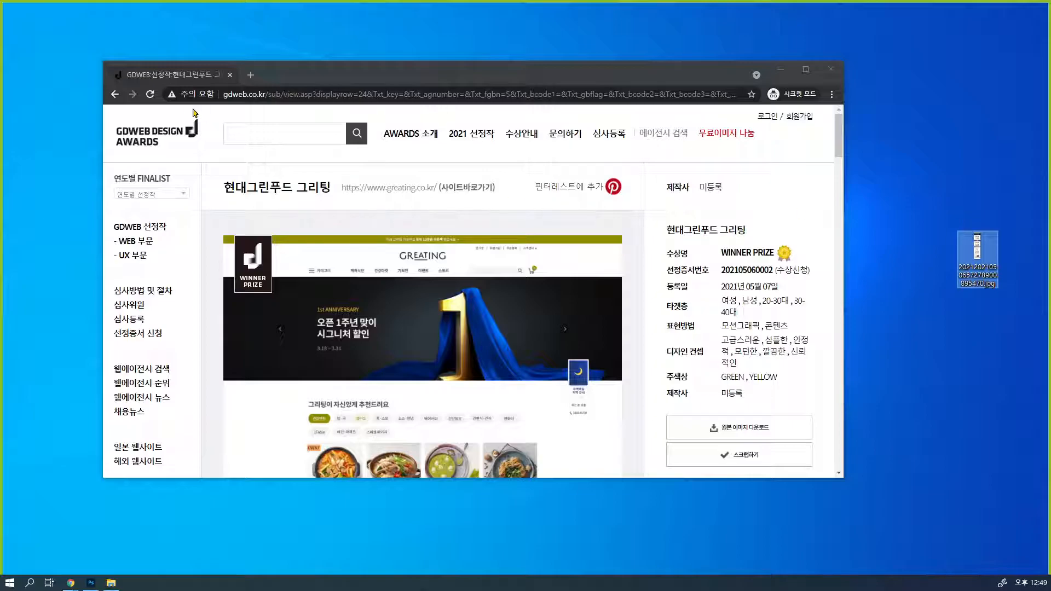
- Return to the GDWEB home page in a maximized window and try to download the 현대그린푸드 그리팅 design from its gallery thumbnail
{"action": "left_click", "coordinate": [155, 142]}
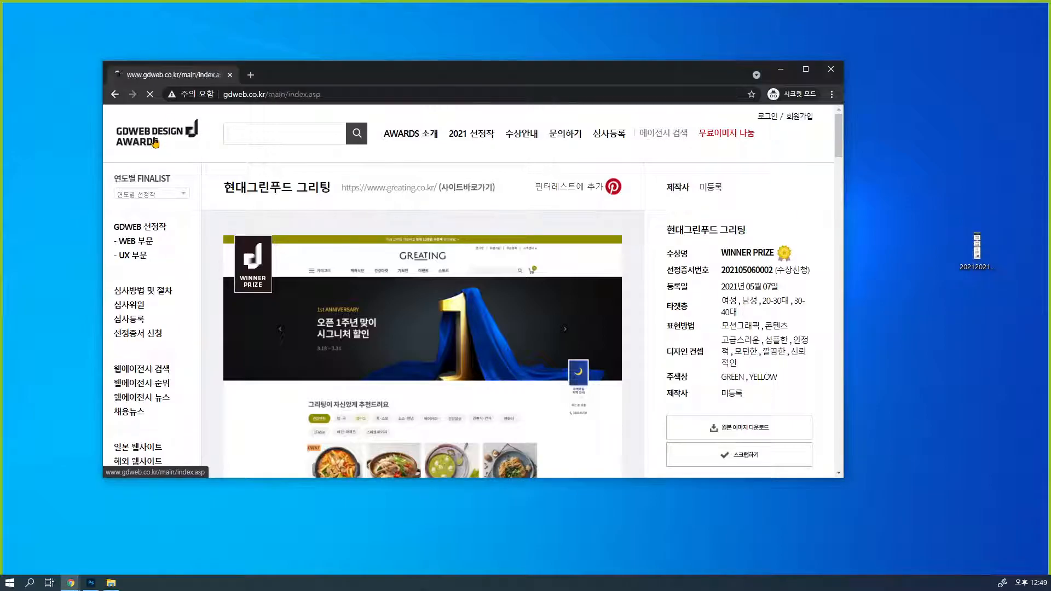
{"action": "left_click_drag", "start_coordinate": [266, 95], "coordinate": [208, 100]}
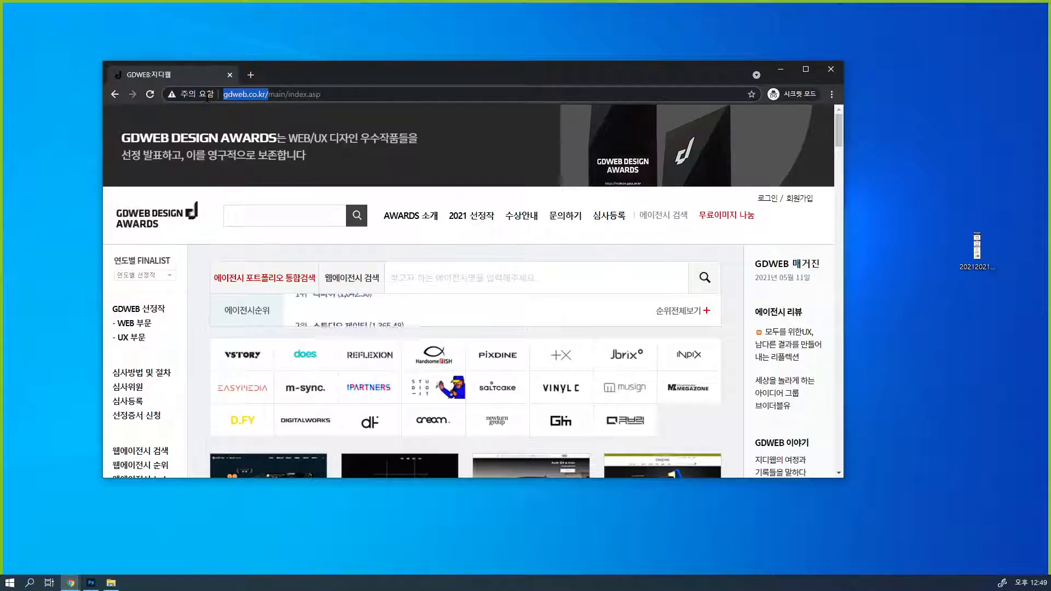
{"action": "double_click", "coordinate": [334, 67]}
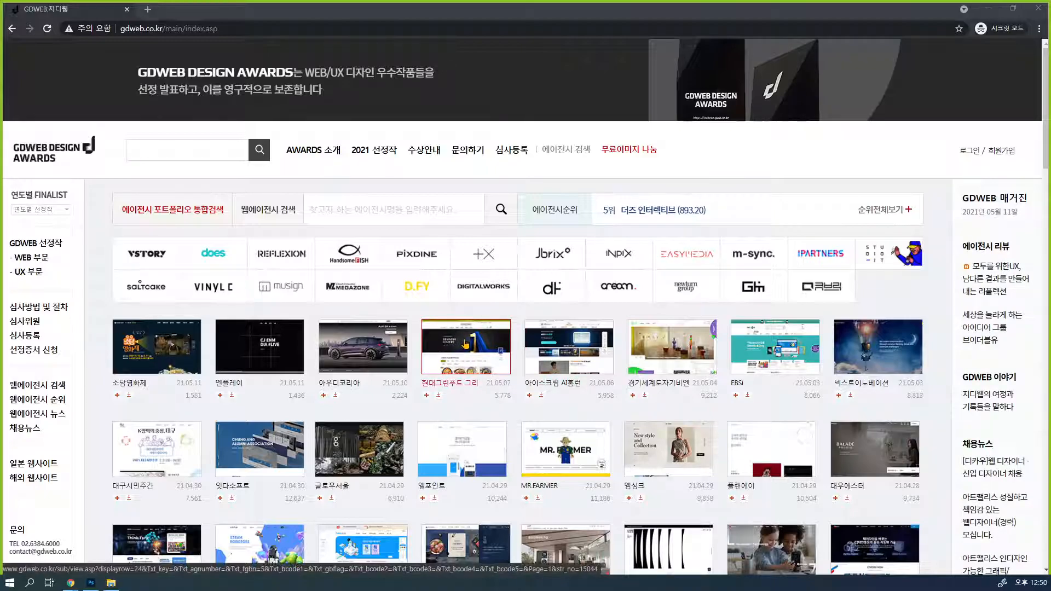
{"action": "left_click", "coordinate": [437, 396]}
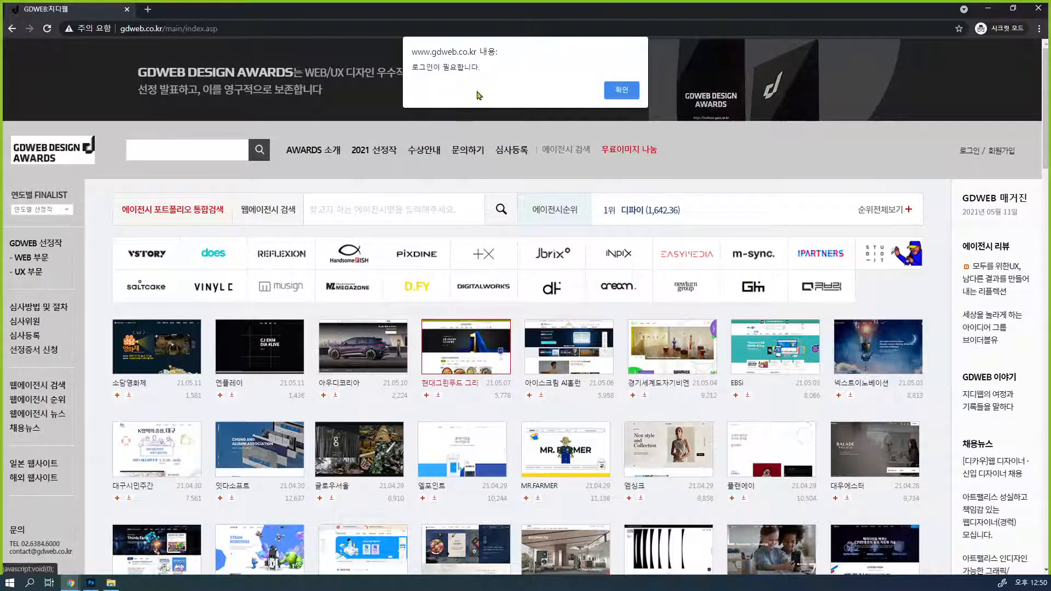
{"action": "left_click", "coordinate": [624, 91]}
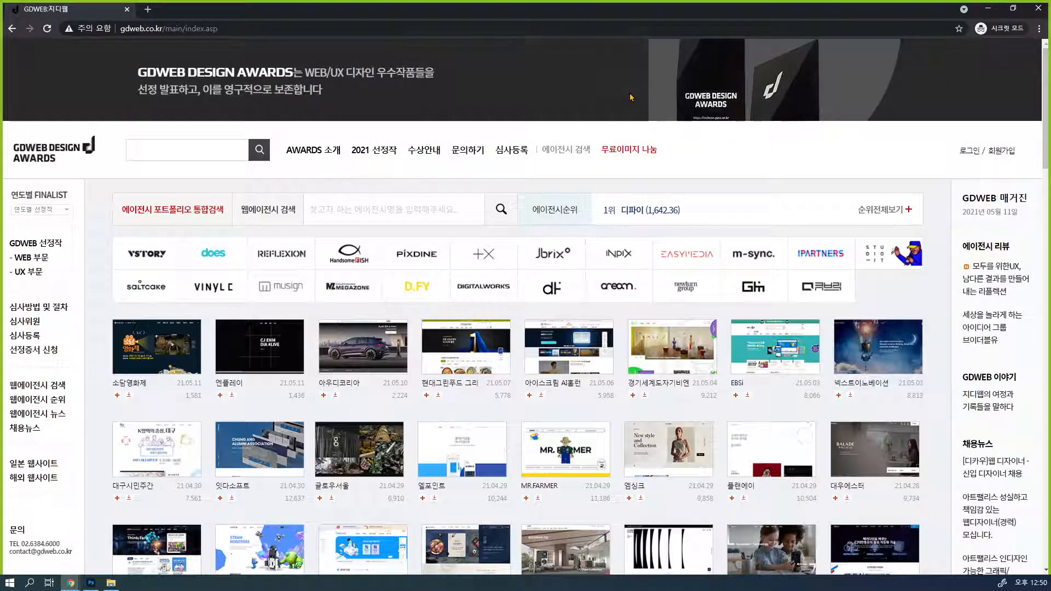
- Reopen the 현대그린푸드 그리팅 entry, save its page design image to the desktop, and highlight the entry's title
{"action": "left_click", "coordinate": [472, 358]}
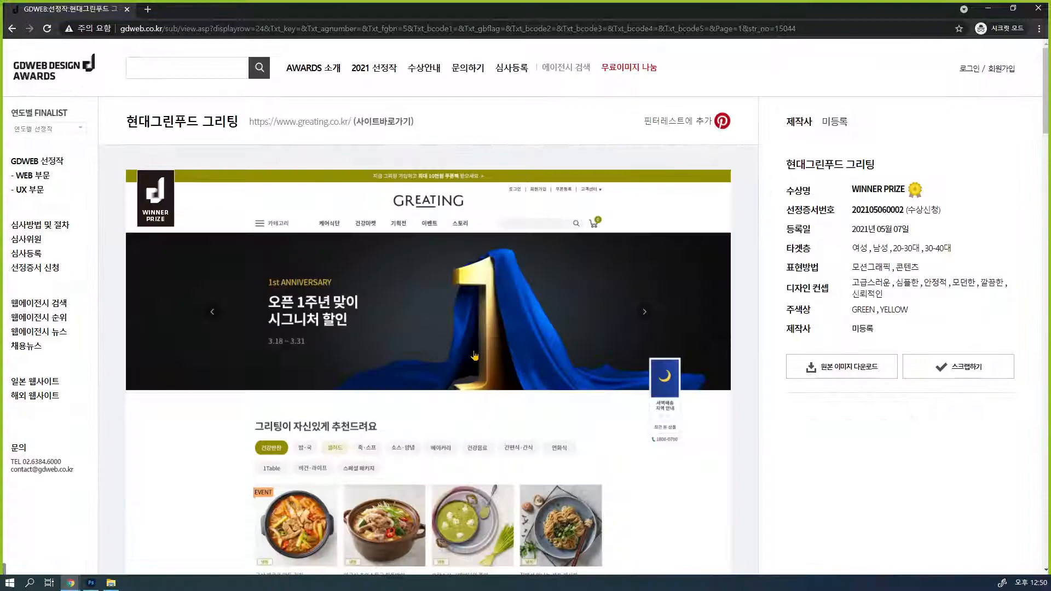
{"action": "left_click", "coordinate": [1013, 8]}
{"action": "left_click_drag", "start_coordinate": [441, 302], "coordinate": [985, 301]}
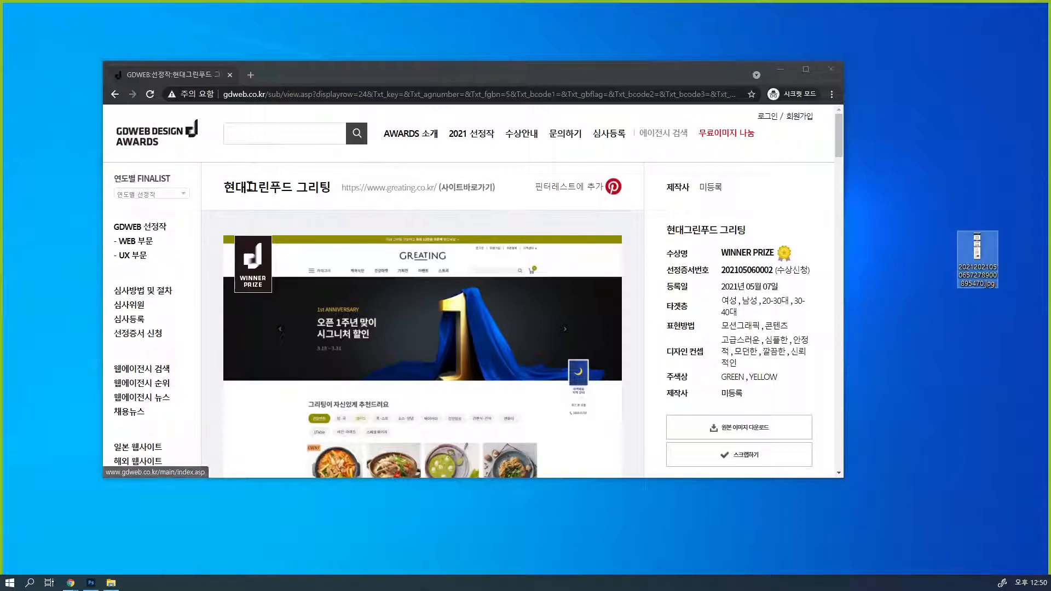
{"action": "left_click_drag", "start_coordinate": [226, 190], "coordinate": [330, 188]}
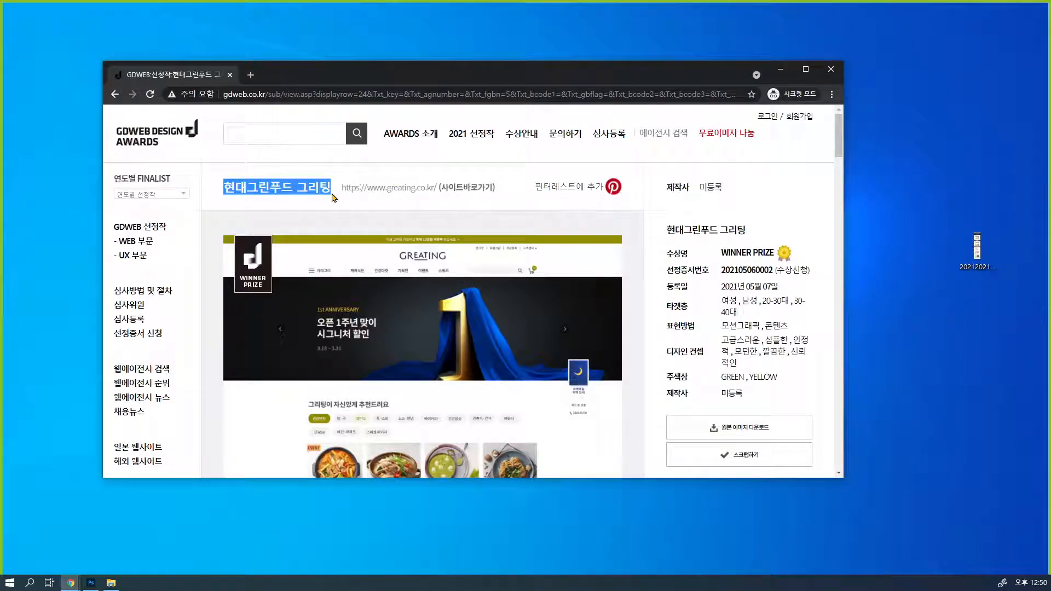
- Minimize the browser and move the saved JPG file to a free spot near the desktop's upper middle
{"action": "left_click", "coordinate": [780, 69]}
{"action": "left_click", "coordinate": [979, 259]}
{"action": "left_click_drag", "start_coordinate": [970, 253], "coordinate": [468, 164]}
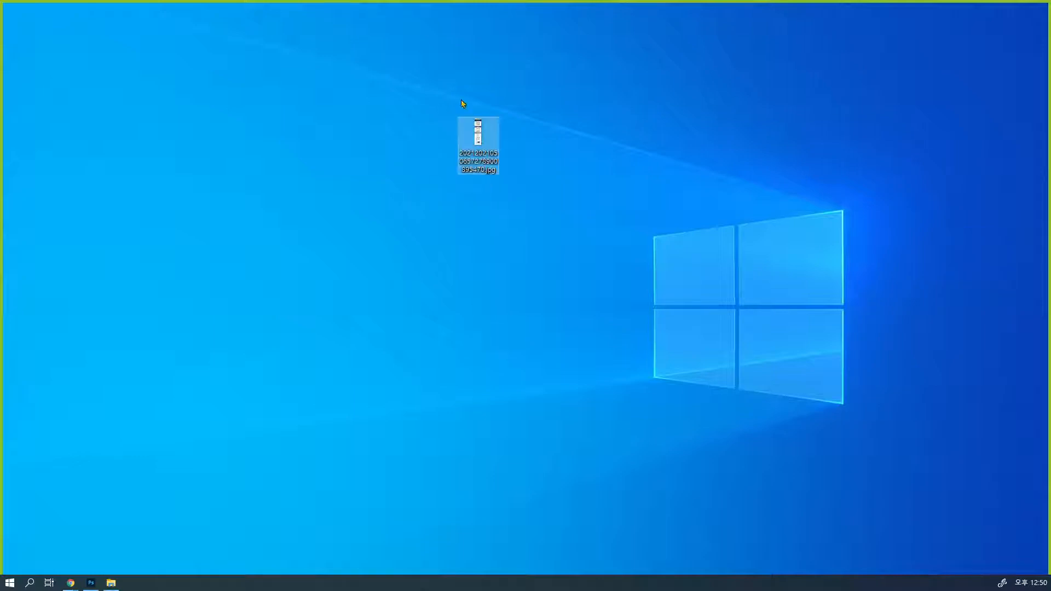
- Switch to Photoshop and open the saved 20212021050657278900895470.jpg from the desktop folder (바탕 화면)
{"action": "left_click", "coordinate": [91, 583]}
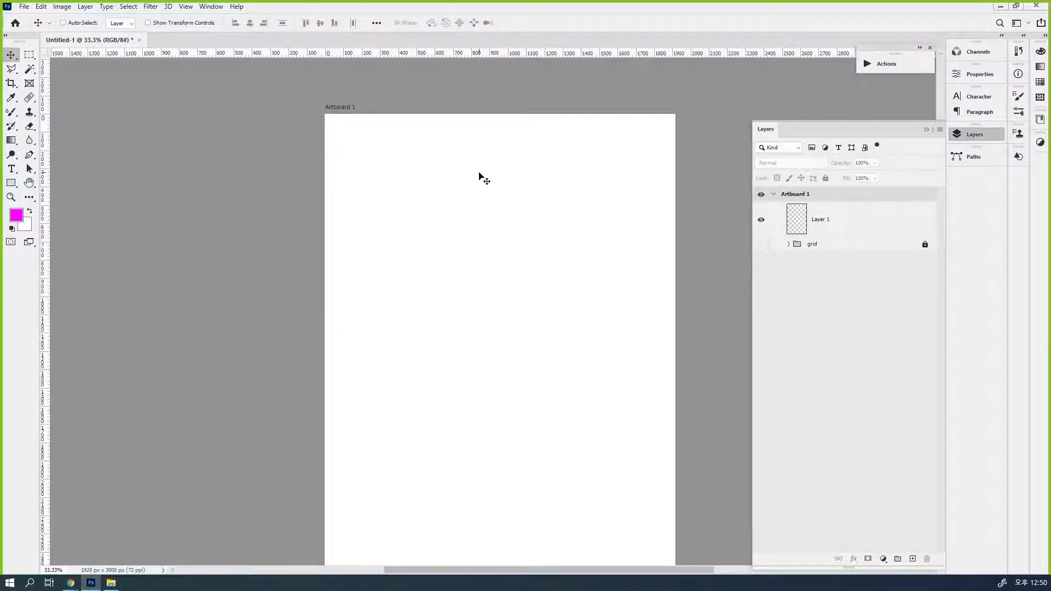
{"action": "left_click", "coordinate": [24, 7]}
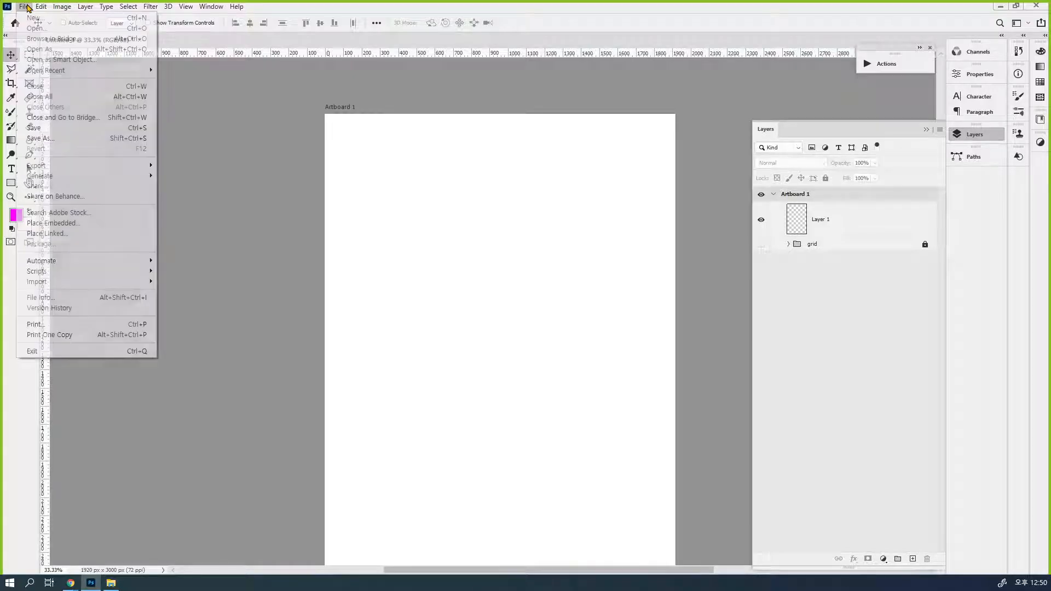
{"action": "left_click", "coordinate": [32, 29]}
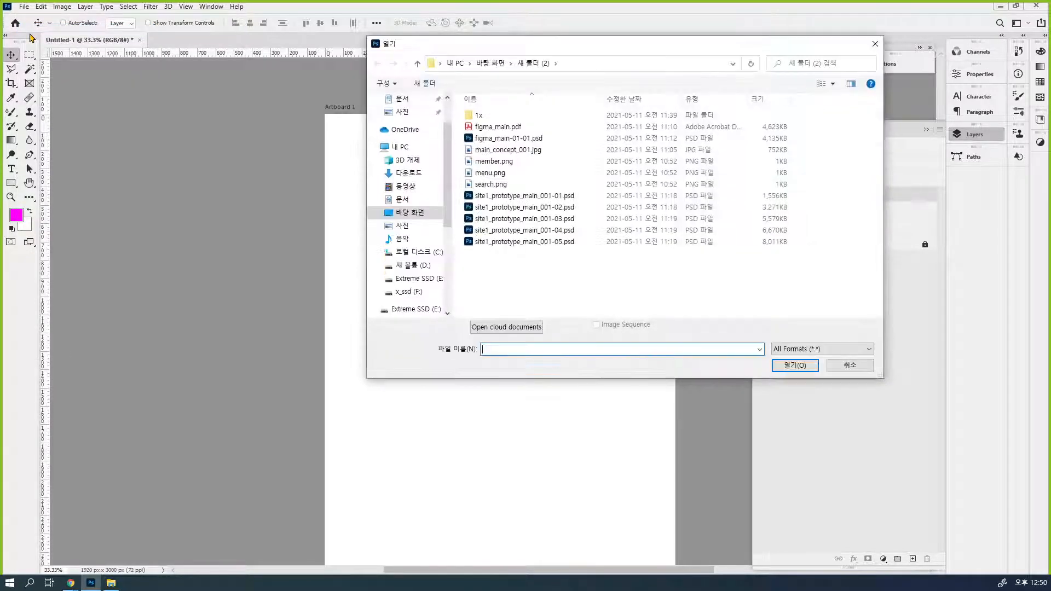
{"action": "left_click", "coordinate": [491, 63]}
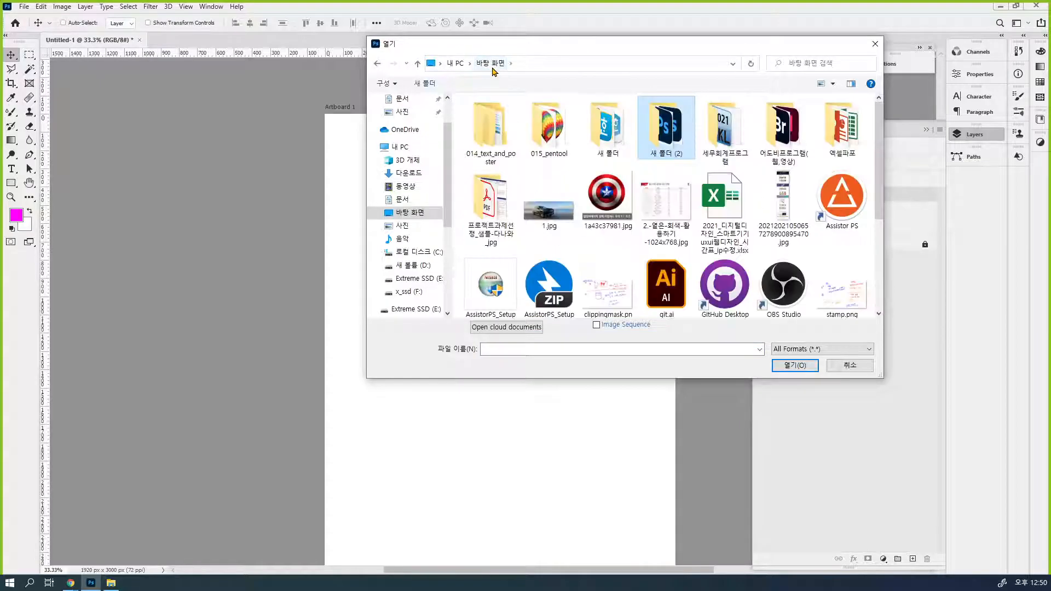
{"action": "left_click", "coordinate": [783, 200]}
{"action": "left_click", "coordinate": [794, 365]}
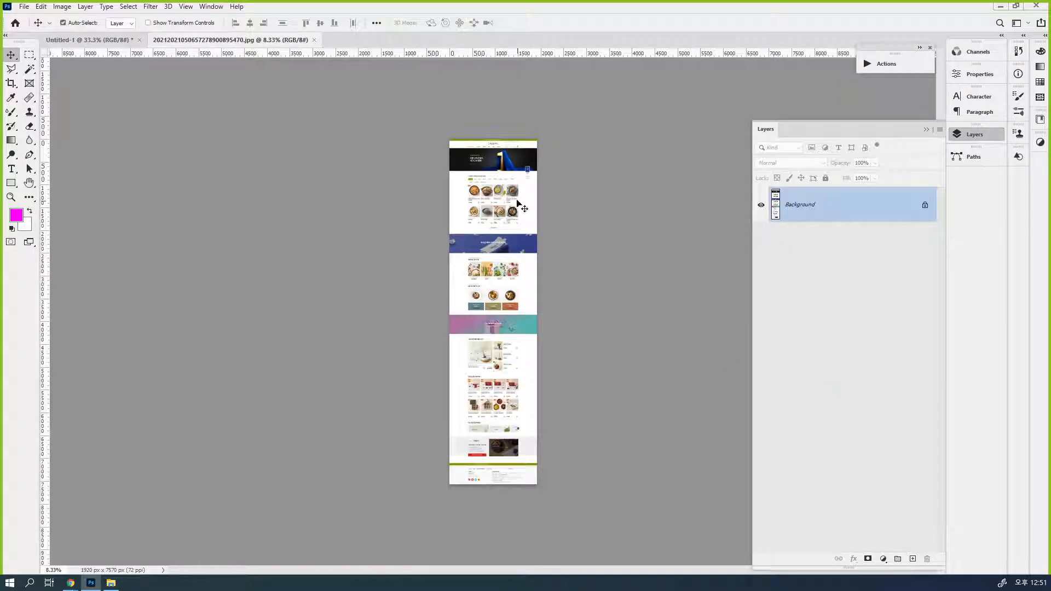
- Rearrange the workspace around the enlarged design: float Info beside the image, dock Actions, and collapse Layers
{"action": "left_click", "coordinate": [508, 181]}
{"action": "left_click", "coordinate": [508, 181]}
{"action": "left_click", "coordinate": [508, 180]}
{"action": "left_click", "coordinate": [507, 181]}
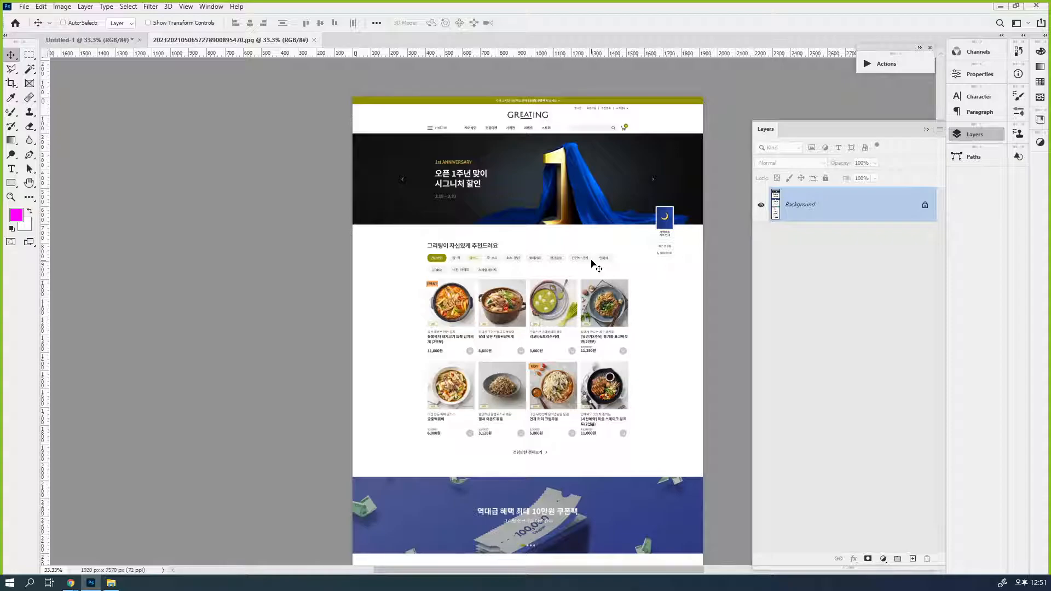
{"action": "key", "text": "F8"}
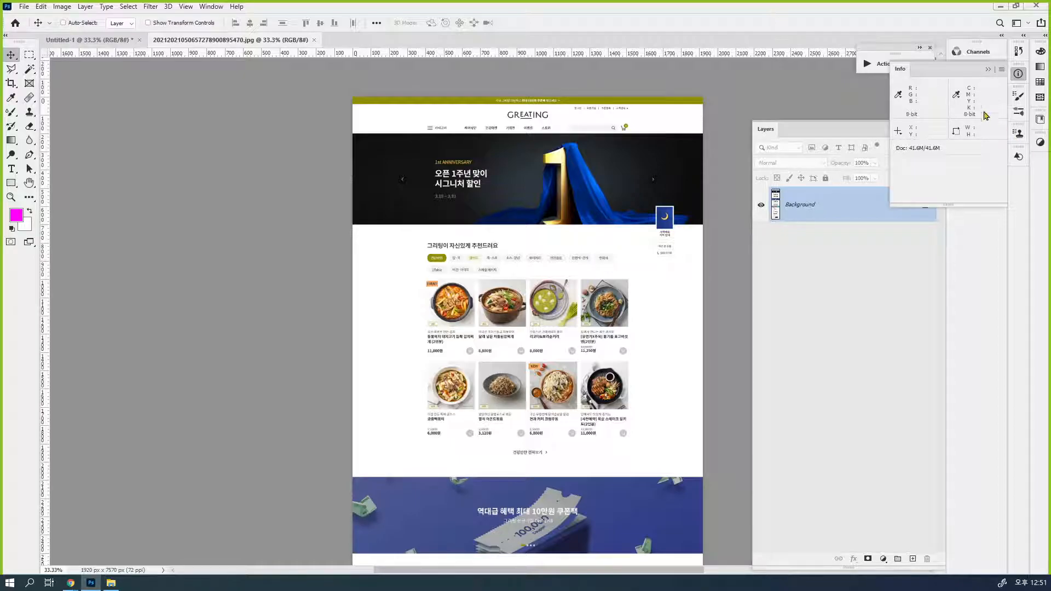
{"action": "left_click_drag", "start_coordinate": [1018, 73], "coordinate": [308, 82]}
{"action": "left_click_drag", "start_coordinate": [907, 75], "coordinate": [1019, 74]}
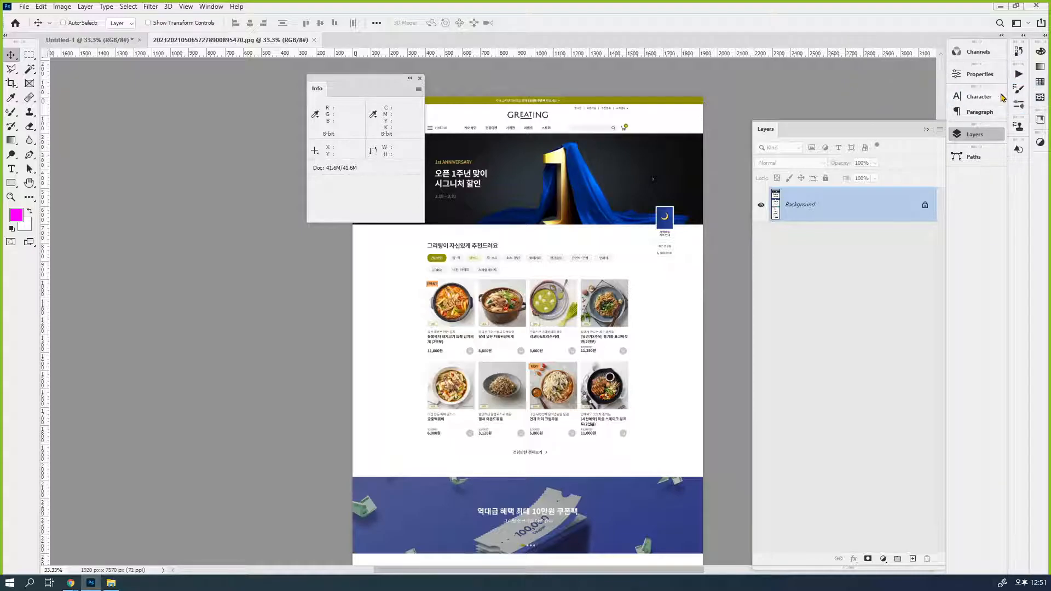
{"action": "left_click", "coordinate": [981, 134]}
{"action": "left_click_drag", "start_coordinate": [350, 91], "coordinate": [758, 138]}
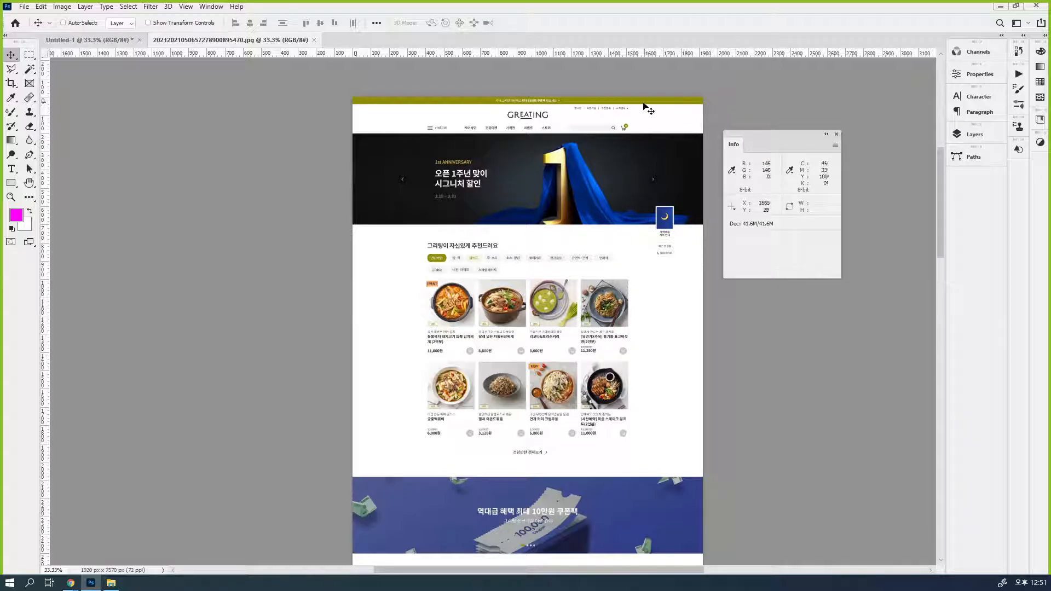
{"action": "left_click", "coordinate": [657, 168]}
{"action": "mouse_move", "coordinate": [772, 218]}
{"action": "left_mouse_down"}
{"action": "mouse_move", "coordinate": [778, 198]}
{"action": "mouse_move", "coordinate": [765, 228]}
{"action": "left_mouse_up"}
{"action": "mouse_move", "coordinate": [773, 166]}
{"action": "left_mouse_down"}
{"action": "mouse_move", "coordinate": [763, 183]}
{"action": "mouse_move", "coordinate": [774, 153]}
{"action": "left_mouse_up"}
{"action": "mouse_move", "coordinate": [830, 182]}
{"action": "left_mouse_down"}
{"action": "mouse_move", "coordinate": [814, 156]}
{"action": "mouse_move", "coordinate": [840, 174]}
{"action": "left_mouse_up"}
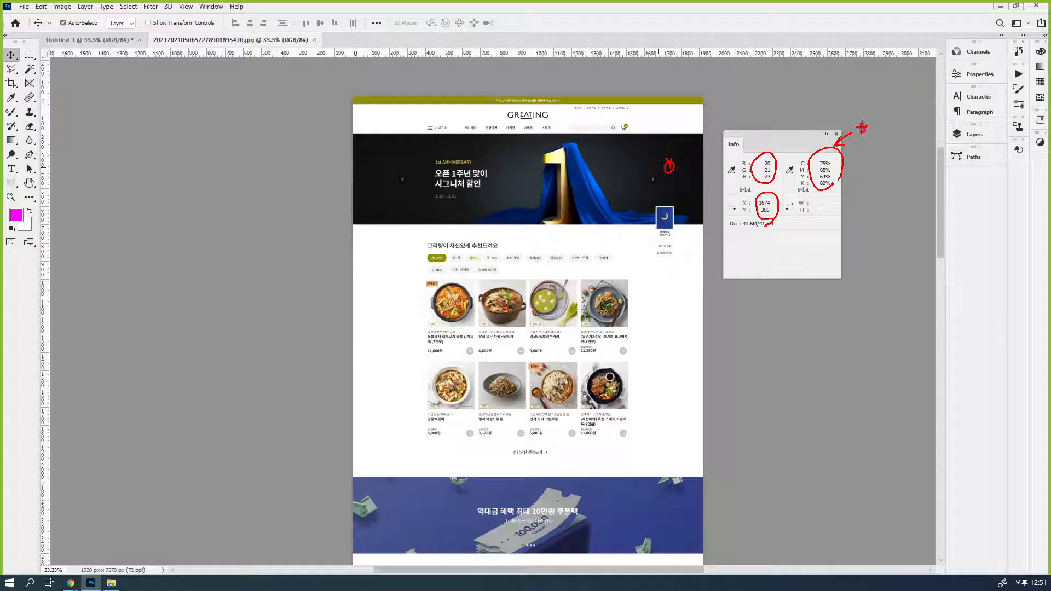
{"action": "left_click_drag", "start_coordinate": [870, 137], "coordinate": [911, 127]}
{"action": "mouse_move", "coordinate": [784, 196]}
{"action": "left_mouse_down"}
{"action": "mouse_move", "coordinate": [840, 197]}
{"action": "mouse_move", "coordinate": [840, 215]}
{"action": "mouse_move", "coordinate": [784, 215]}
{"action": "mouse_move", "coordinate": [785, 197]}
{"action": "left_mouse_up"}
{"action": "left_click_drag", "start_coordinate": [28, 44], "coordinate": [33, 61]}
{"action": "mouse_move", "coordinate": [353, 96]}
{"action": "left_mouse_down"}
{"action": "mouse_move", "coordinate": [622, 251]}
{"action": "mouse_move", "coordinate": [685, 443]}
{"action": "mouse_move", "coordinate": [702, 455]}
{"action": "left_mouse_up"}
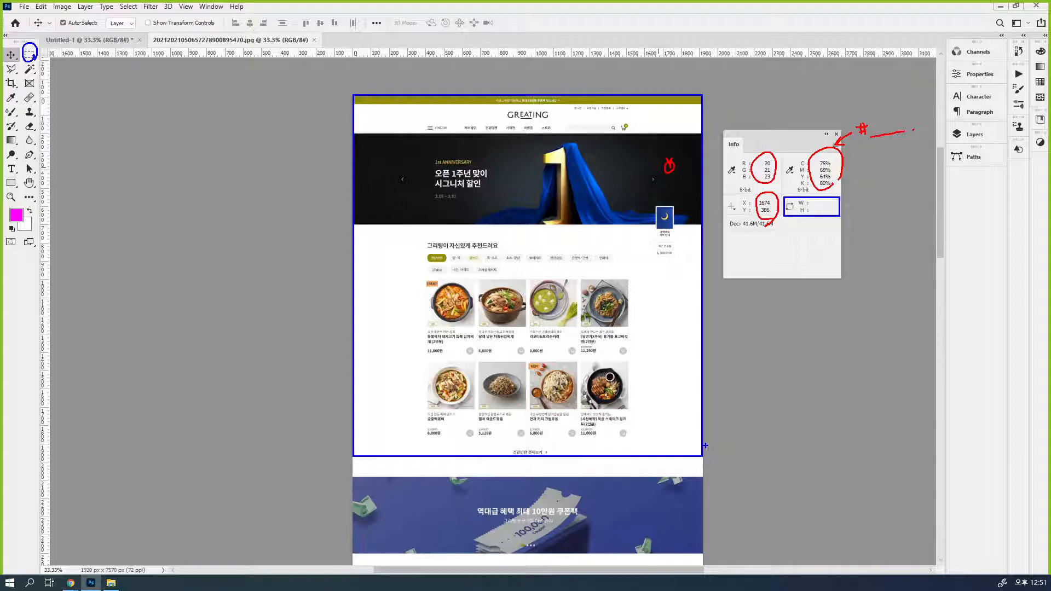
- Select the whole page design to read its width and height in Info, and clear the selection
{"action": "key", "text": "Escape"}
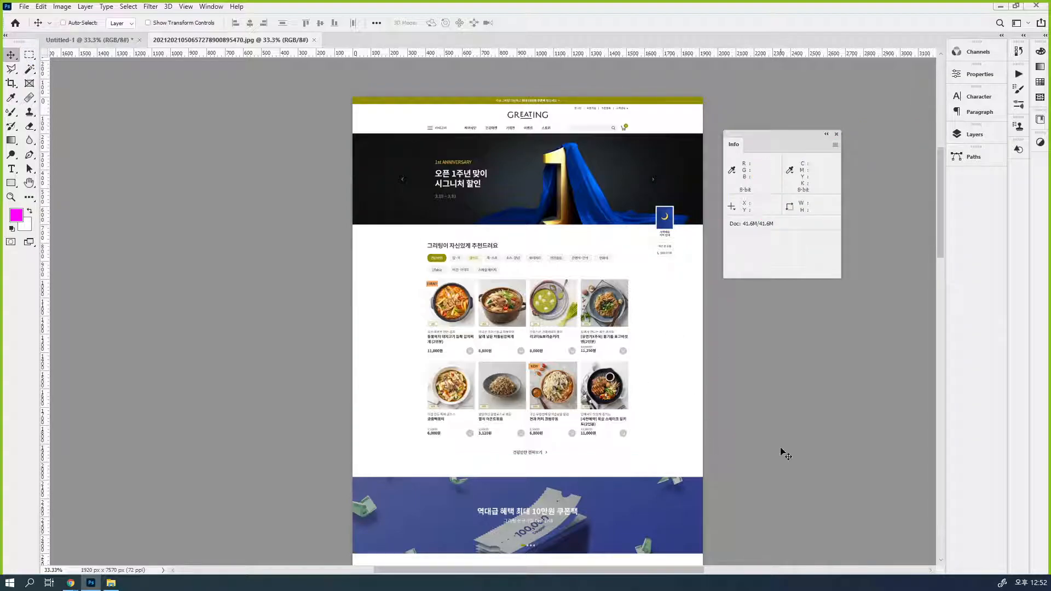
{"action": "key", "text": "ctrl+a"}
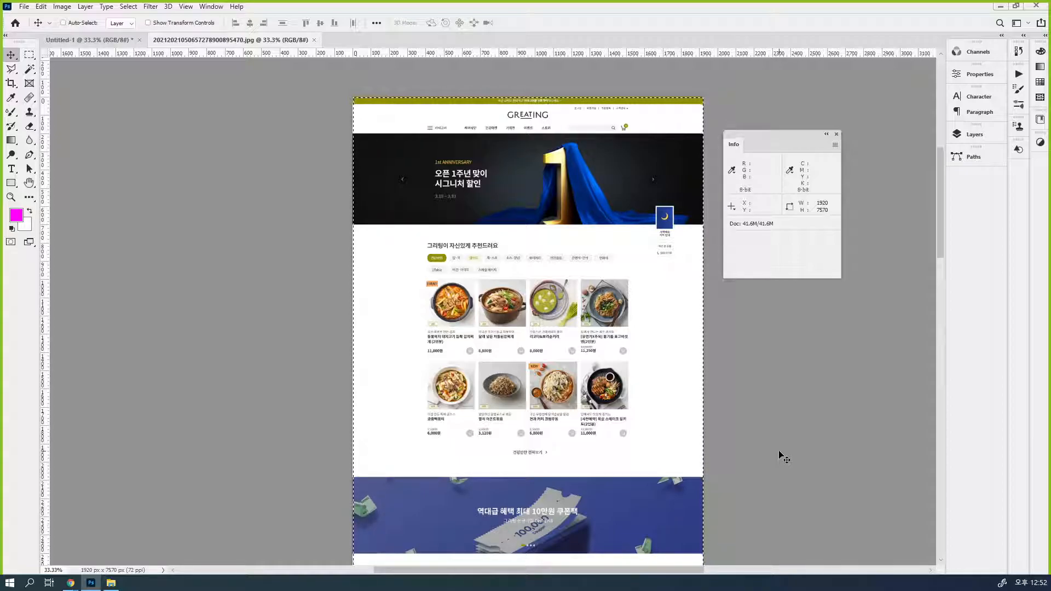
{"action": "key", "text": "ctrl+d"}
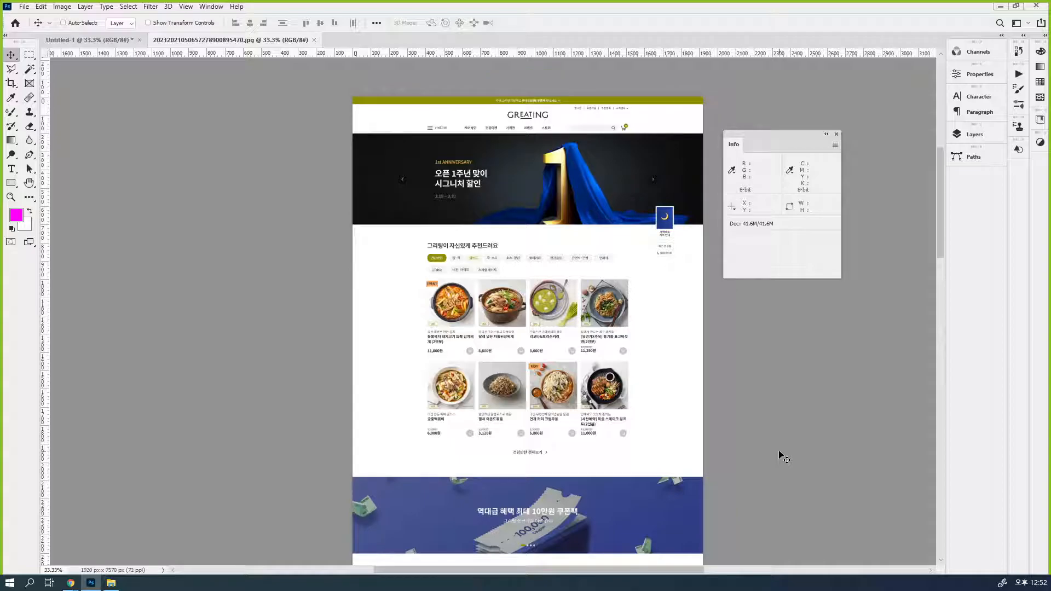
- Copy the page design into Untitled-1 as a new layer and align it to Artboard 1's horizontal centre and top edge
{"action": "left_click_drag", "start_coordinate": [779, 452], "coordinate": [579, 426]}
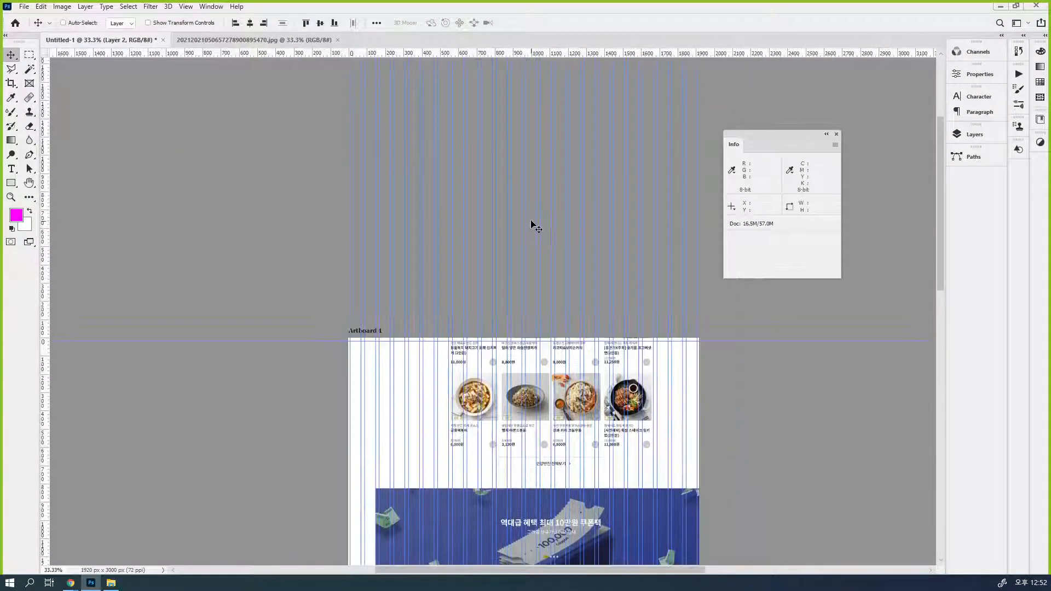
{"action": "scroll", "coordinate": [503, 372], "scroll_direction": "down", "scroll_amount": 3}
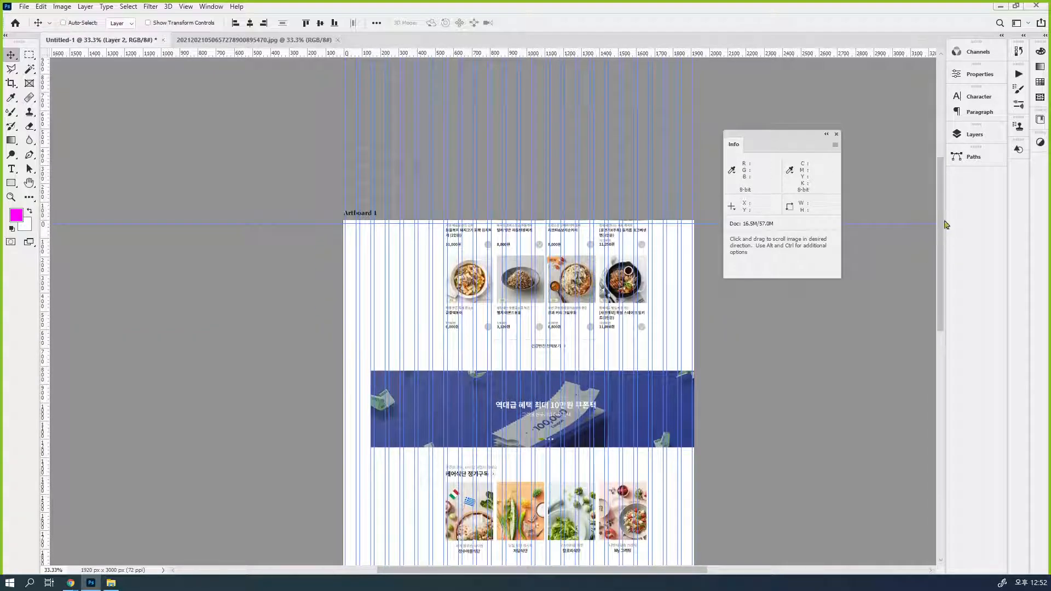
{"action": "left_click", "coordinate": [959, 132]}
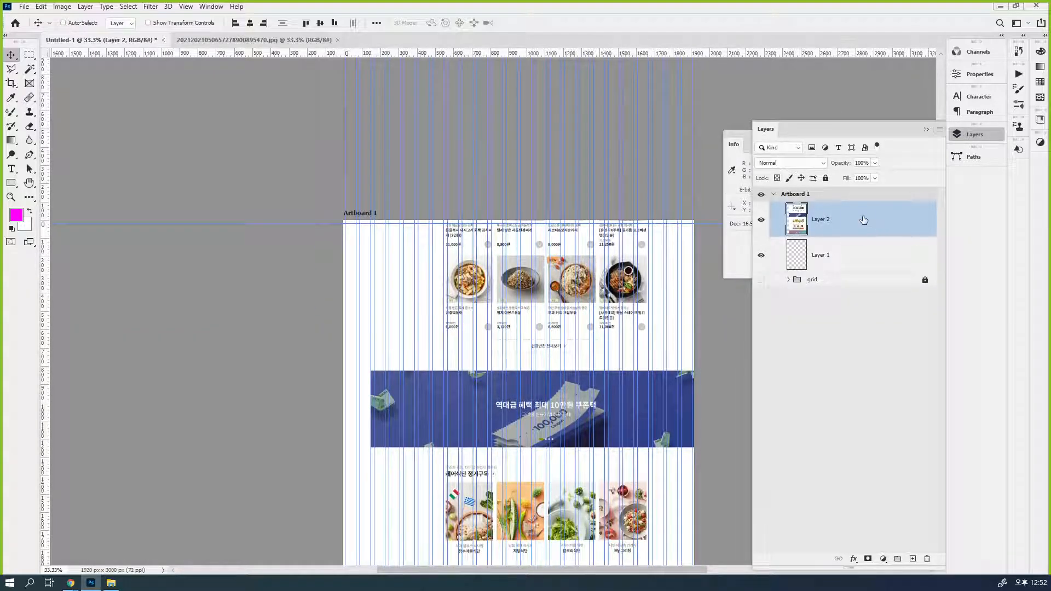
{"action": "left_click", "coordinate": [248, 24]}
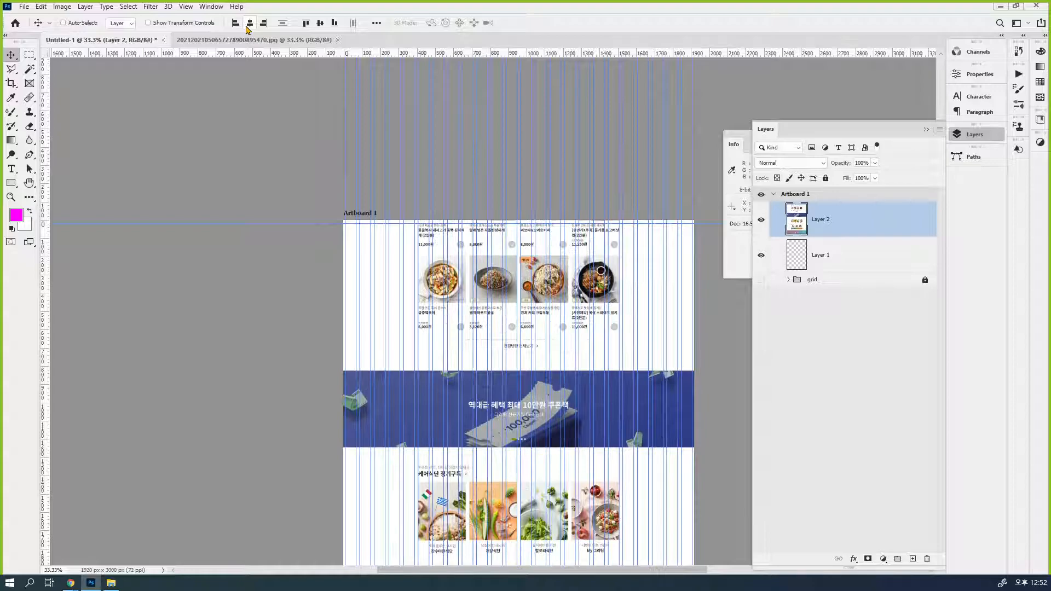
{"action": "left_click", "coordinate": [310, 26]}
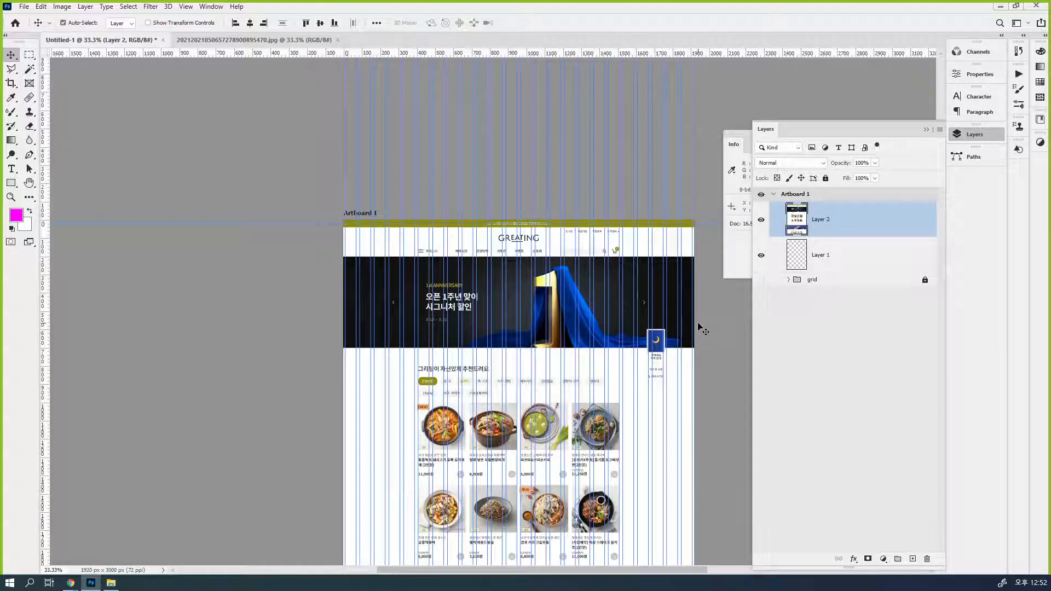
- Select Artboard 1 and try to stretch its lower edge down past the cropped part of the design
{"action": "key", "text": "ctrl+minus"}
{"action": "key", "text": "ctrl+minus"}
{"action": "key", "text": "ctrl+minus"}
{"action": "key", "text": "ctrl+minus"}
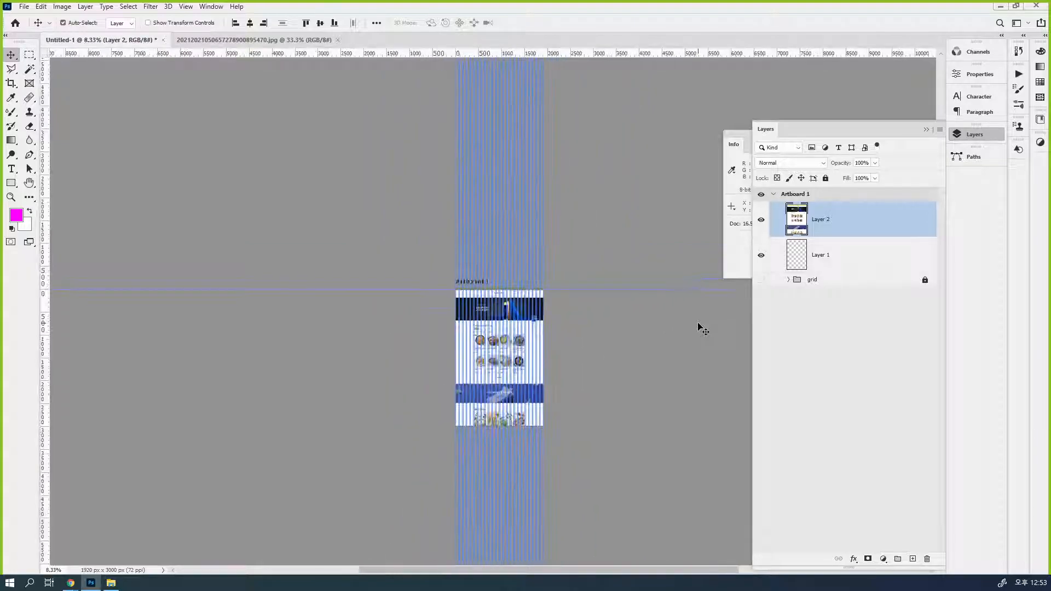
{"action": "left_click_drag", "start_coordinate": [570, 427], "coordinate": [566, 284]}
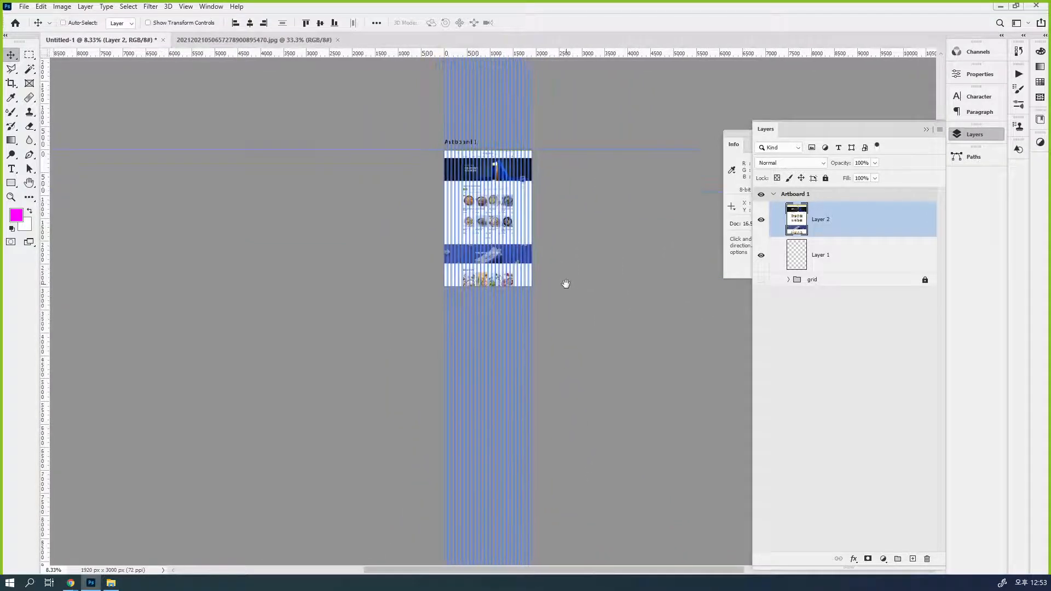
{"action": "left_click", "coordinate": [845, 198]}
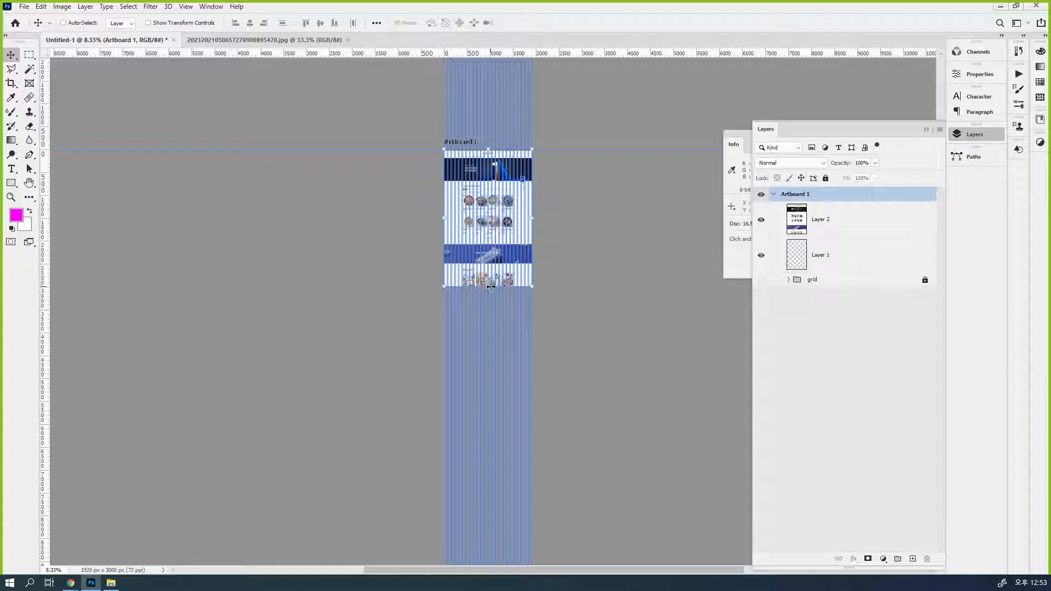
{"action": "left_click_drag", "start_coordinate": [489, 286], "coordinate": [483, 347]}
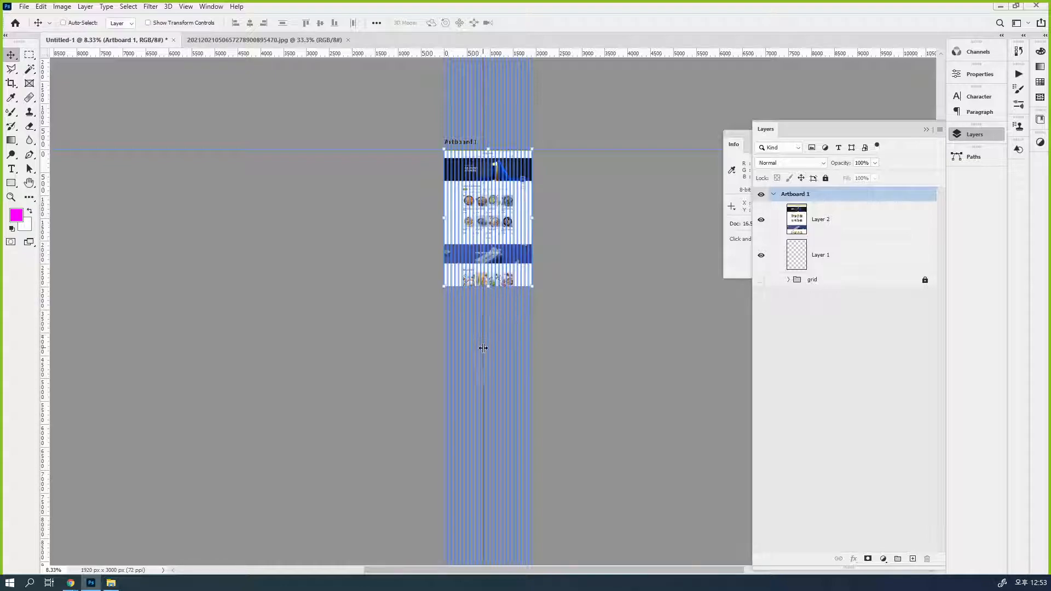
{"action": "key", "text": "ctrl"}
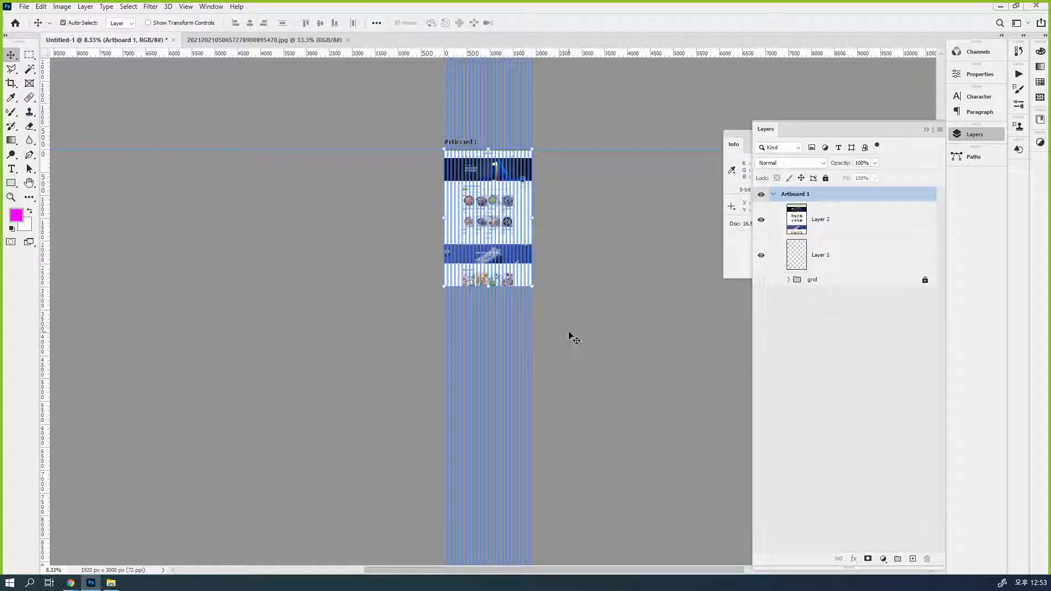
- Hide the guides covering Artboard 1
{"action": "key", "text": "ctrl+semicolon"}
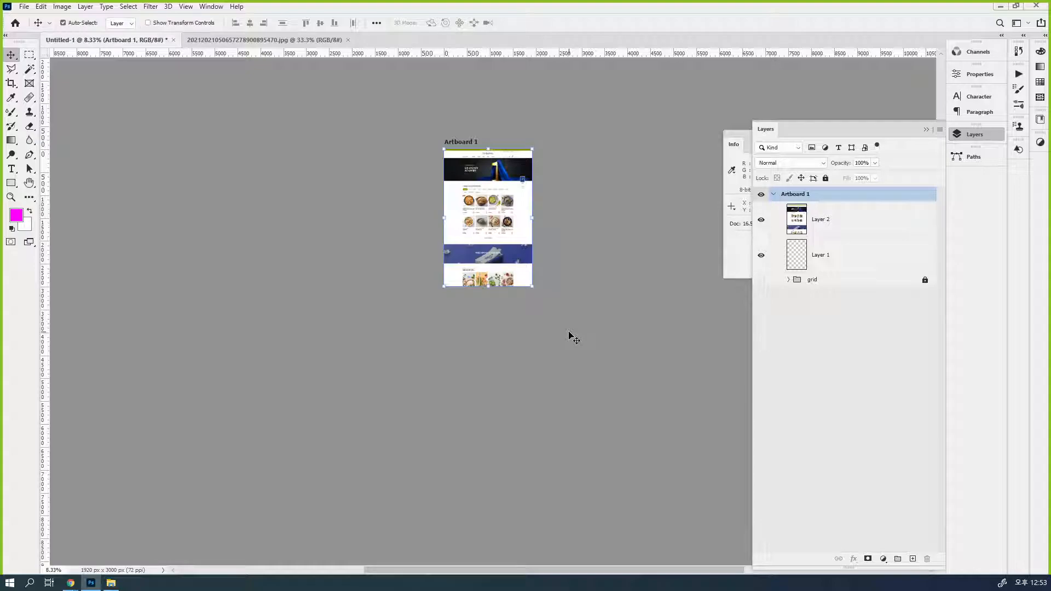
{"action": "key", "text": "ctrl+semicolon"}
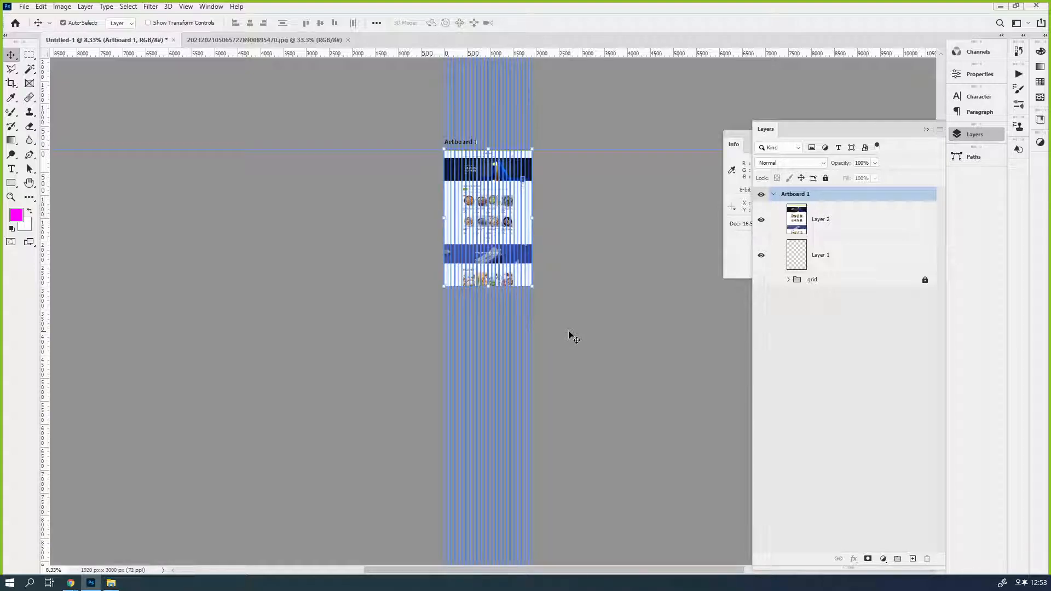
{"action": "left_click", "coordinate": [188, 8]}
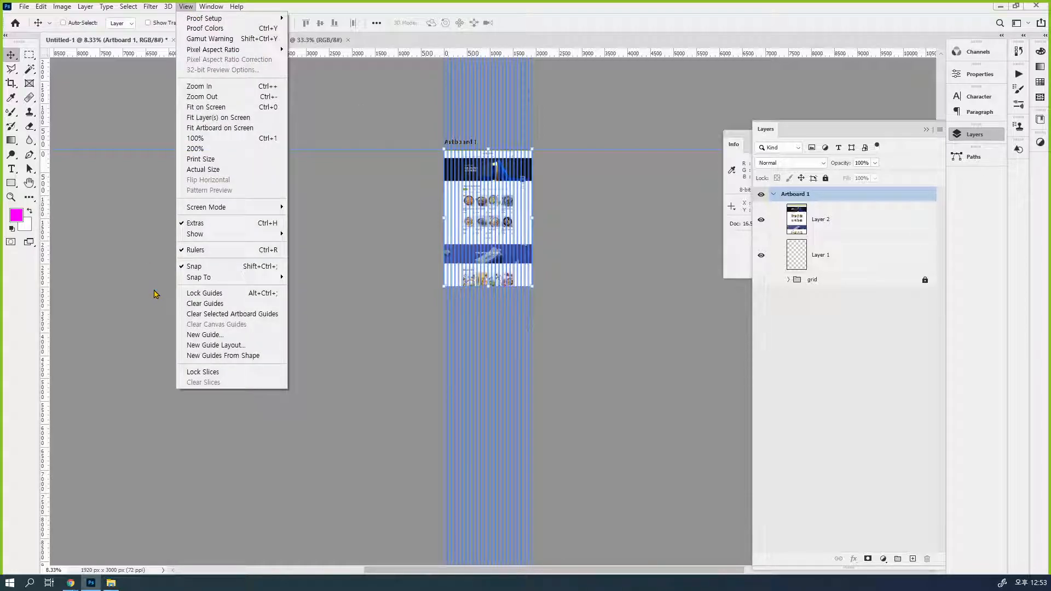
{"action": "mouse_move", "coordinate": [251, 233]}
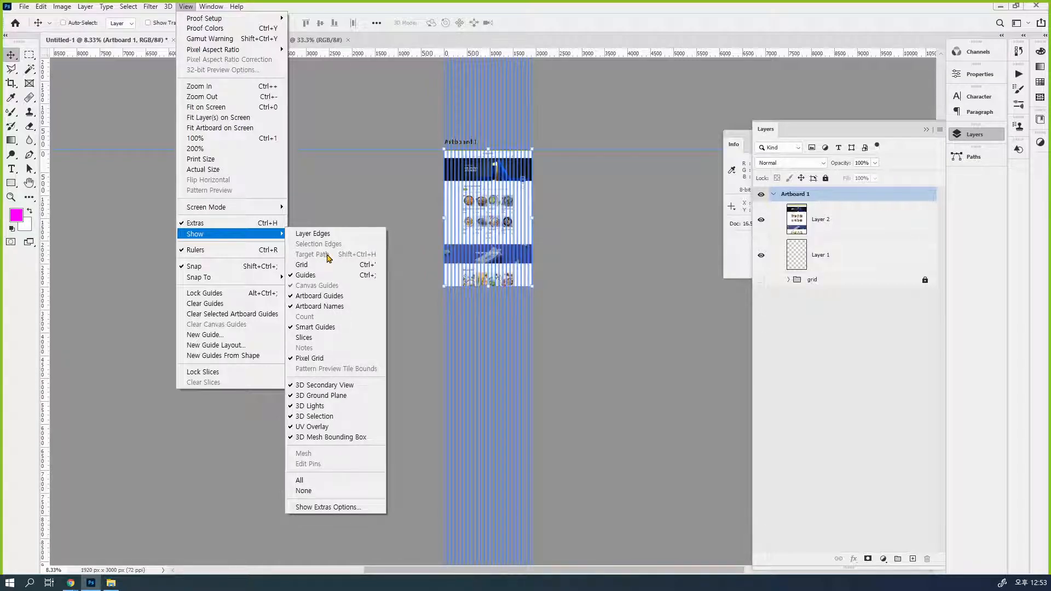
{"action": "left_click", "coordinate": [370, 281]}
- Extend Artboard 1 downward to show the full page design and fit its lower edge to the design's bottom
{"action": "left_click_drag", "start_coordinate": [487, 286], "coordinate": [487, 512]}
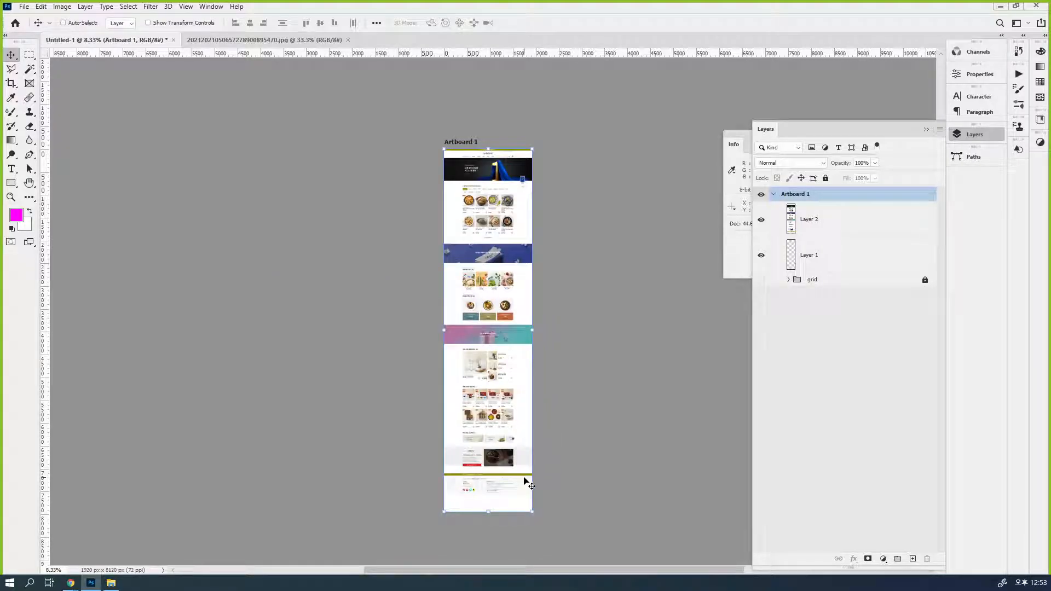
{"action": "left_click", "coordinate": [499, 487]}
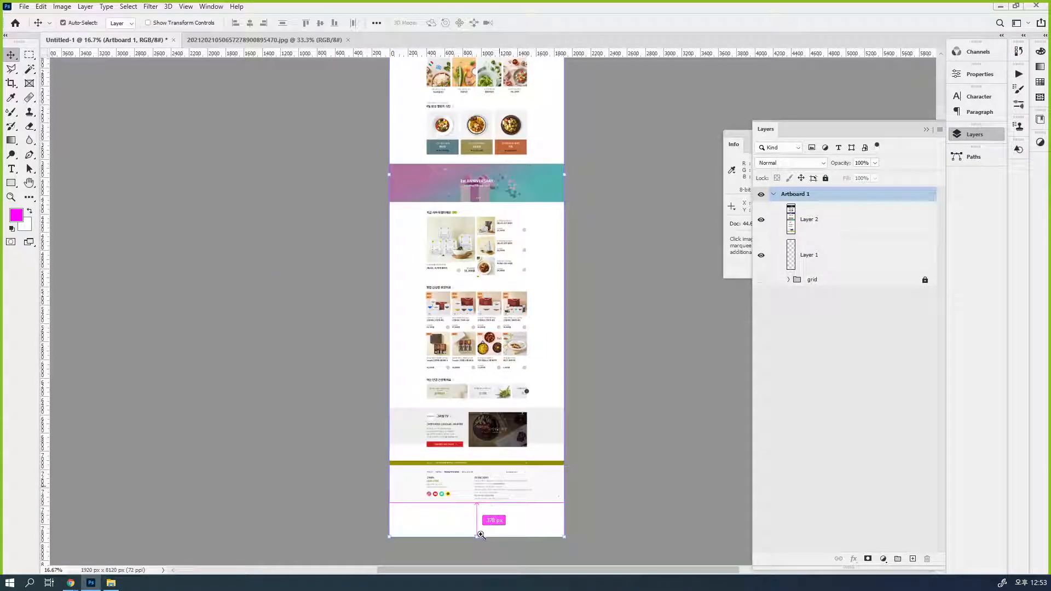
{"action": "left_click_drag", "start_coordinate": [478, 539], "coordinate": [483, 503]}
{"action": "key", "text": "space"}
{"action": "left_click_drag", "start_coordinate": [608, 207], "coordinate": [619, 473]}
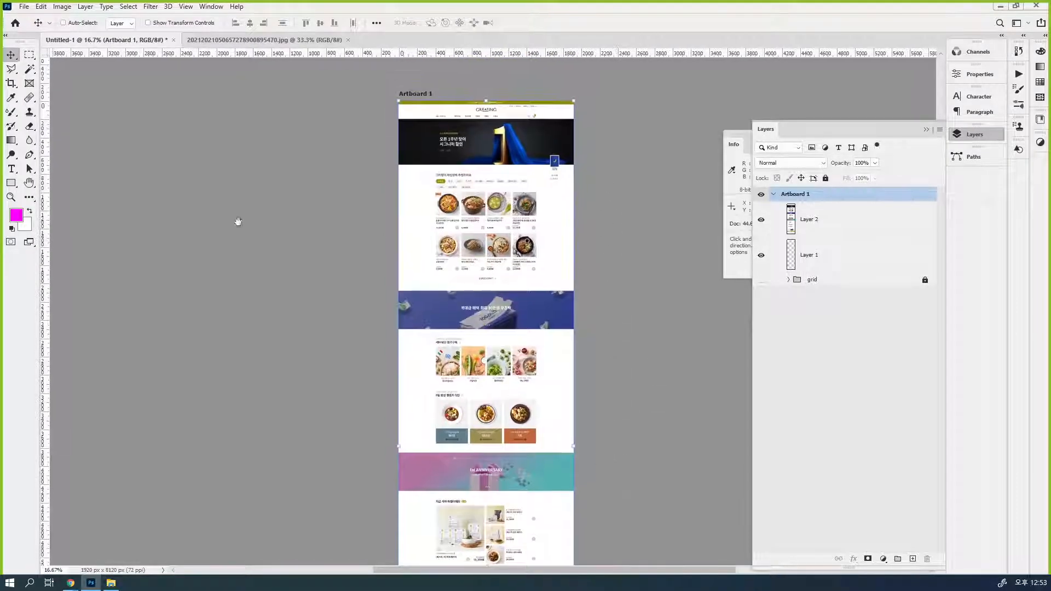
- Reselect Artboard 1 and turn its guides on and off again to compare the design with and without them
{"action": "left_click", "coordinate": [884, 308]}
{"action": "scroll", "coordinate": [520, 283], "scroll_direction": "up", "scroll_amount": 3}
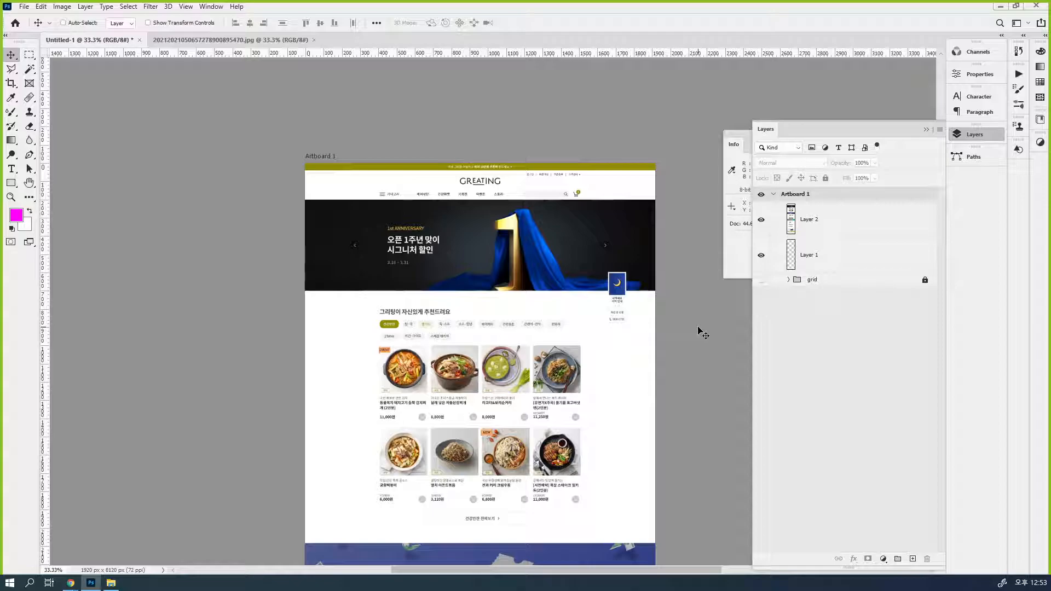
{"action": "key", "text": "ctrl"}
{"action": "left_click", "coordinate": [805, 198]}
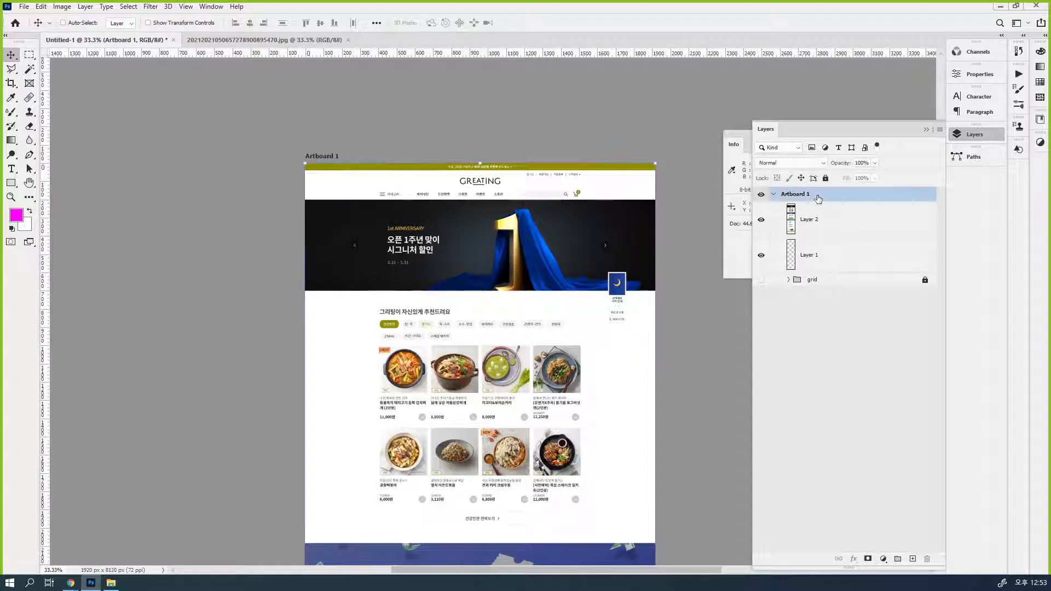
{"action": "key", "text": "ctrl+semicolon"}
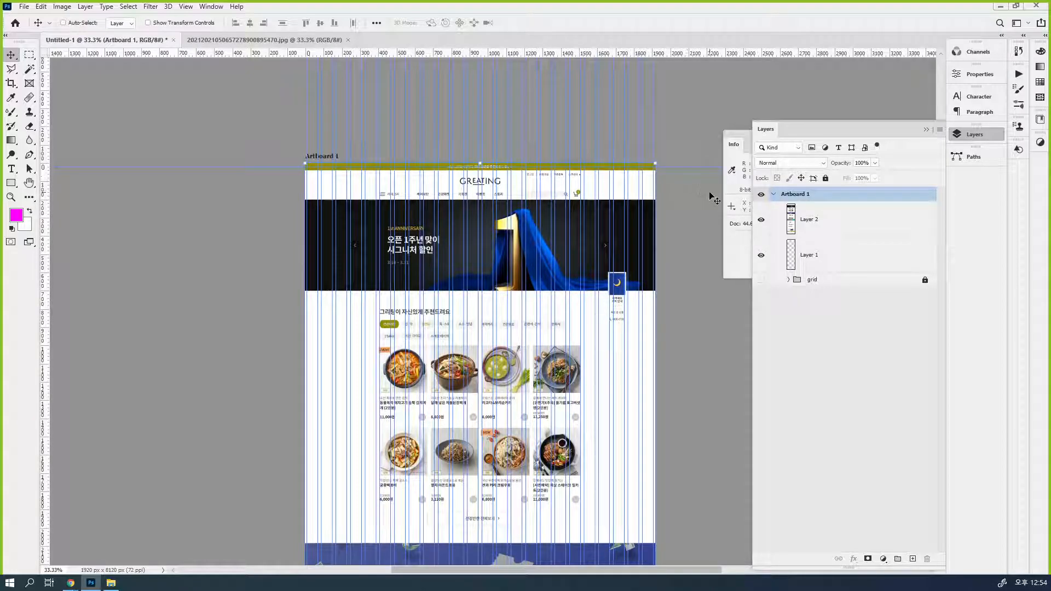
{"action": "key", "text": "ctrl+semicolon"}
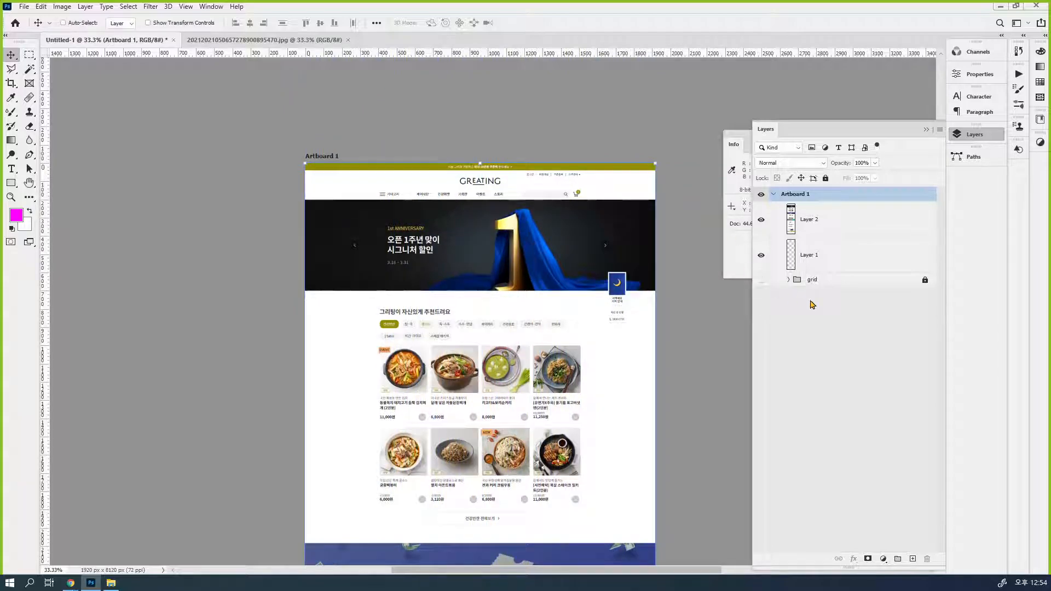
- Select Layer 2 and toggle its visibility several times to check what it holds, leaving it shown
{"action": "left_click", "coordinate": [864, 228]}
{"action": "left_click", "coordinate": [761, 220]}
{"action": "left_click", "coordinate": [761, 220]}
{"action": "left_click", "coordinate": [761, 220]}
{"action": "left_click", "coordinate": [763, 220]}
{"action": "left_click", "coordinate": [763, 221]}
{"action": "left_click", "coordinate": [763, 220]}
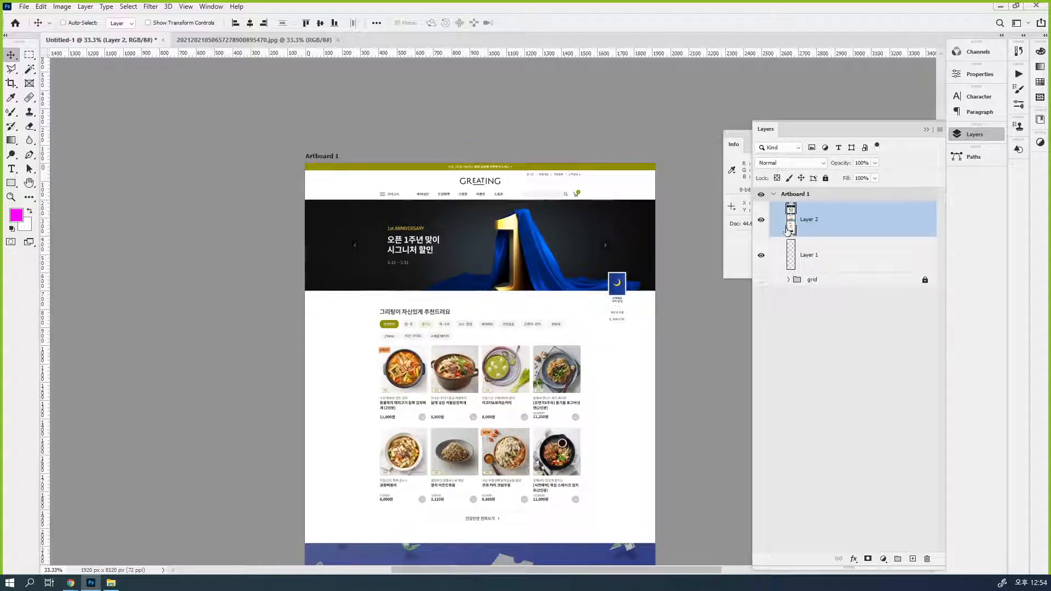
- Move the locked grid group above Layer 2 in Artboard 1's layer order
{"action": "key", "text": "ctrl+space"}
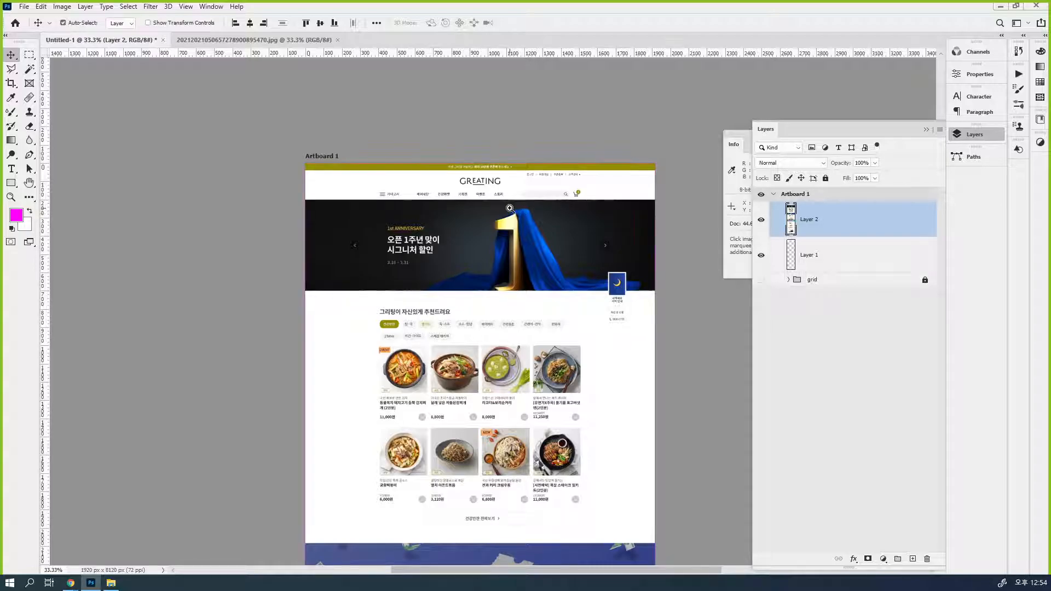
{"action": "left_click", "coordinate": [510, 208]}
{"action": "left_click_drag", "start_coordinate": [611, 255], "coordinate": [584, 225]}
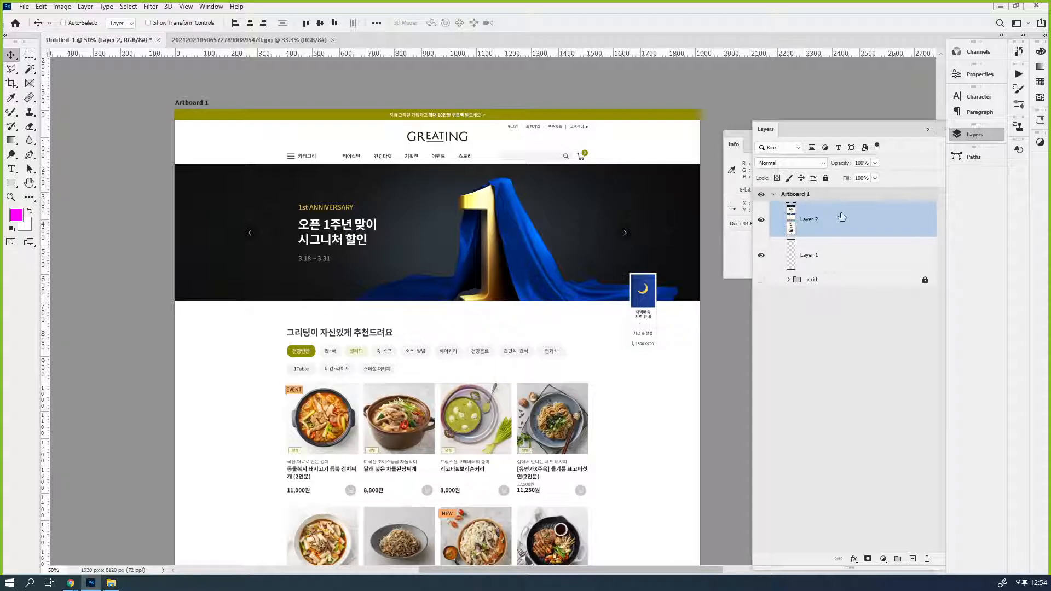
{"action": "left_click_drag", "start_coordinate": [824, 222], "coordinate": [860, 219]}
{"action": "left_click_drag", "start_coordinate": [858, 280], "coordinate": [863, 228]}
{"action": "left_click_drag", "start_coordinate": [865, 284], "coordinate": [870, 208]}
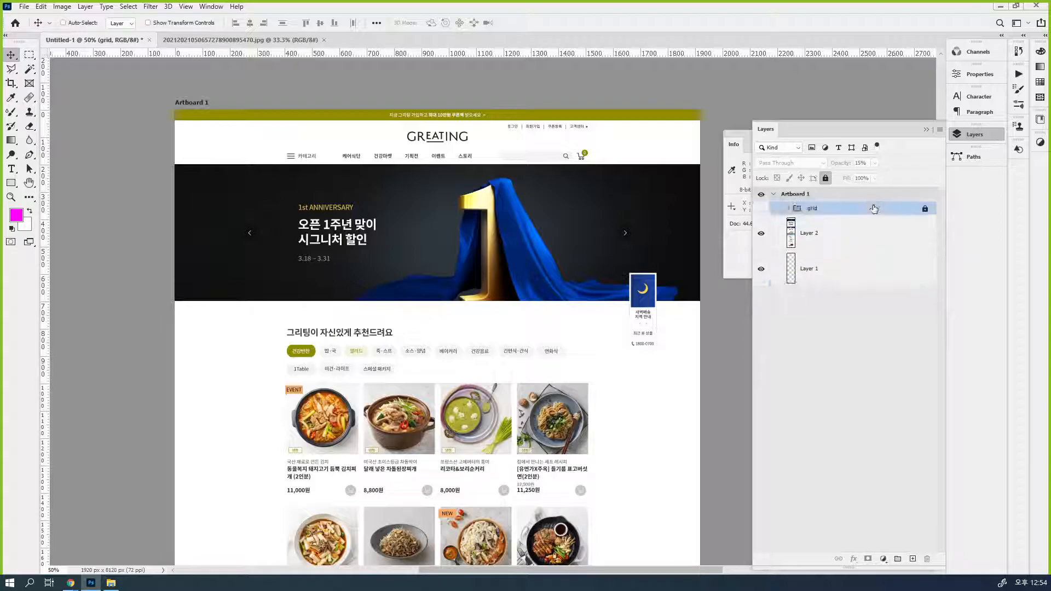
- Show the grid group over the page design, toggling it on and off to compare, and leave it on
{"action": "left_click", "coordinate": [760, 210]}
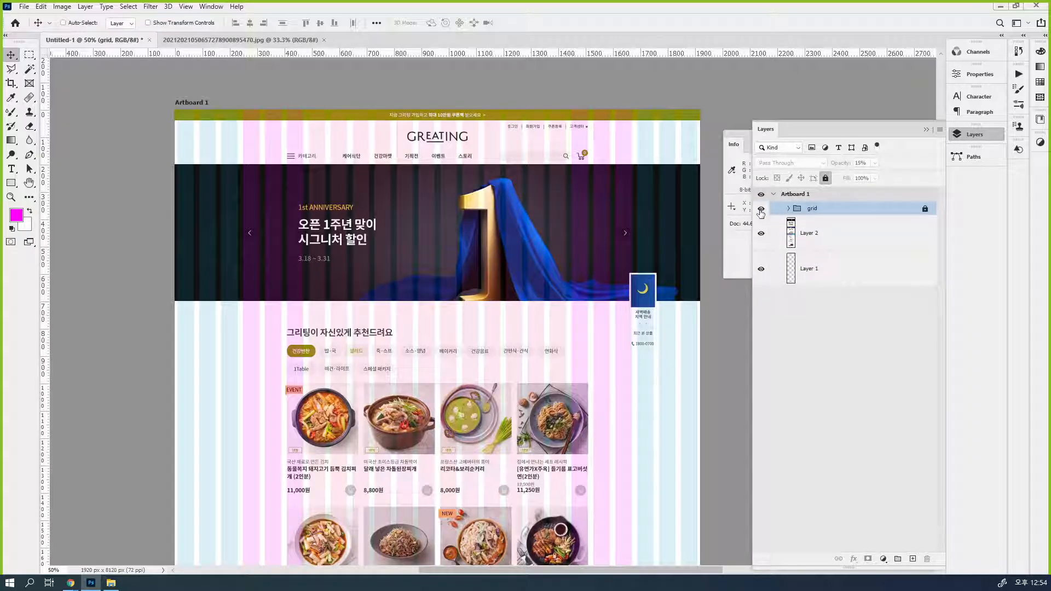
{"action": "left_click", "coordinate": [761, 209]}
{"action": "left_click", "coordinate": [761, 210]}
{"action": "left_click", "coordinate": [760, 209]}
{"action": "left_click", "coordinate": [760, 210]}
- Lock Layer 2, which holds the page design, and keep it selected
{"action": "left_click", "coordinate": [887, 235]}
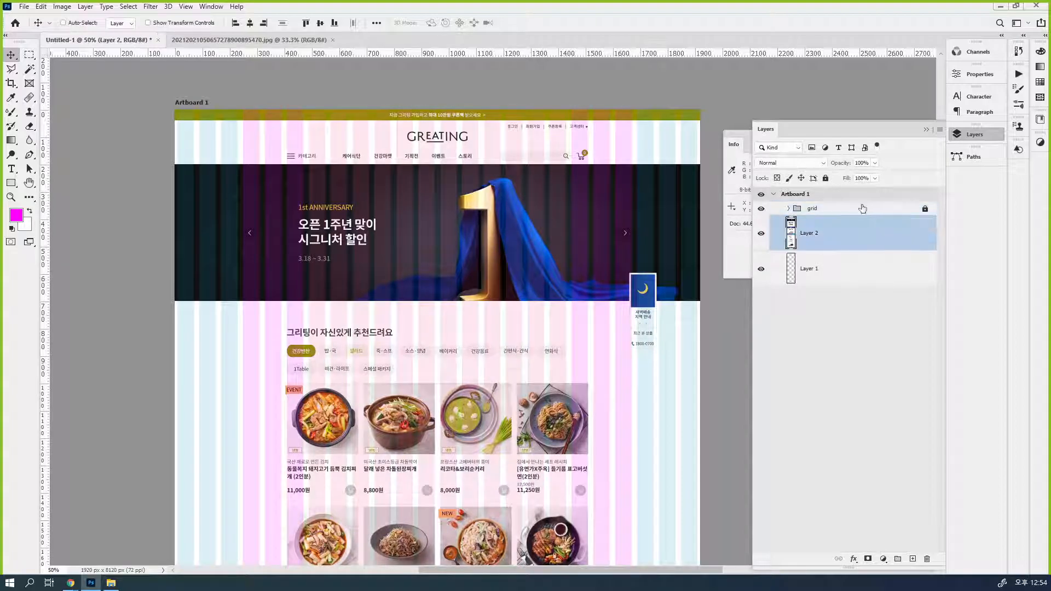
{"action": "left_click", "coordinate": [874, 212]}
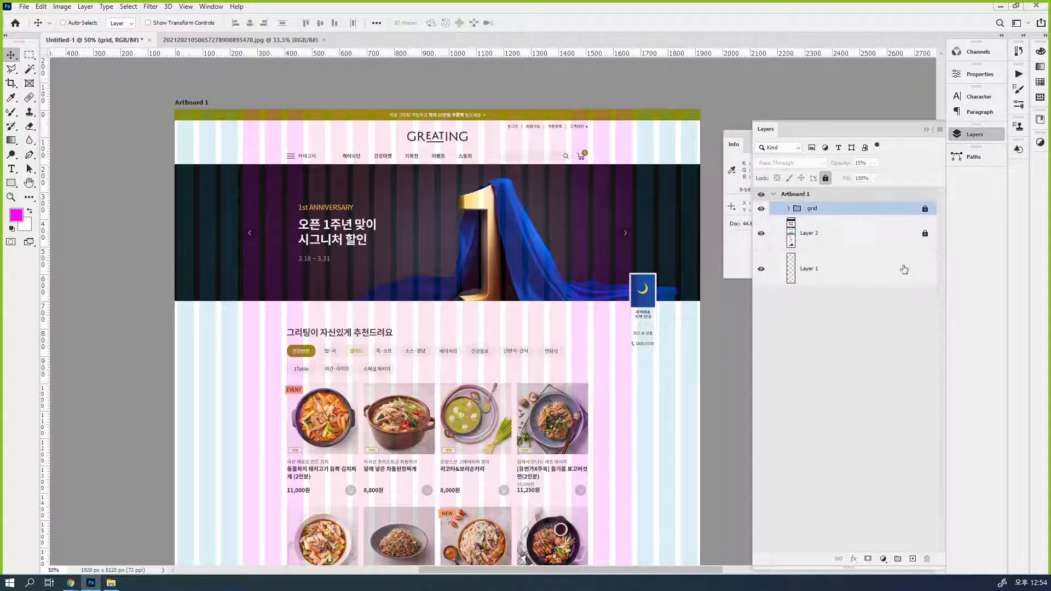
{"action": "left_click", "coordinate": [892, 241]}
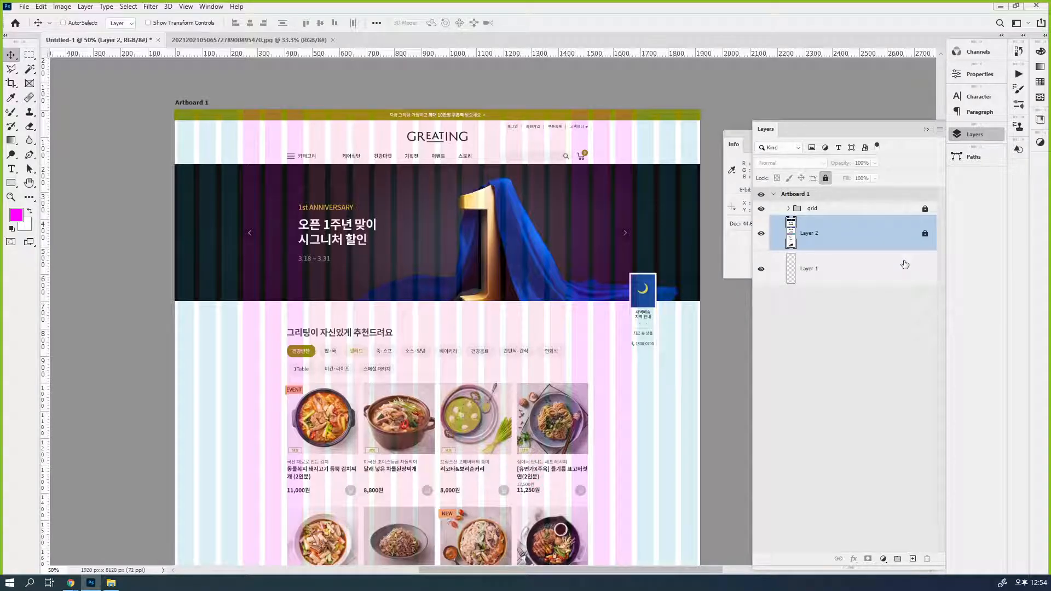
- Create a new layer group above Layer 2 and name it template
{"action": "left_click", "coordinate": [896, 559]}
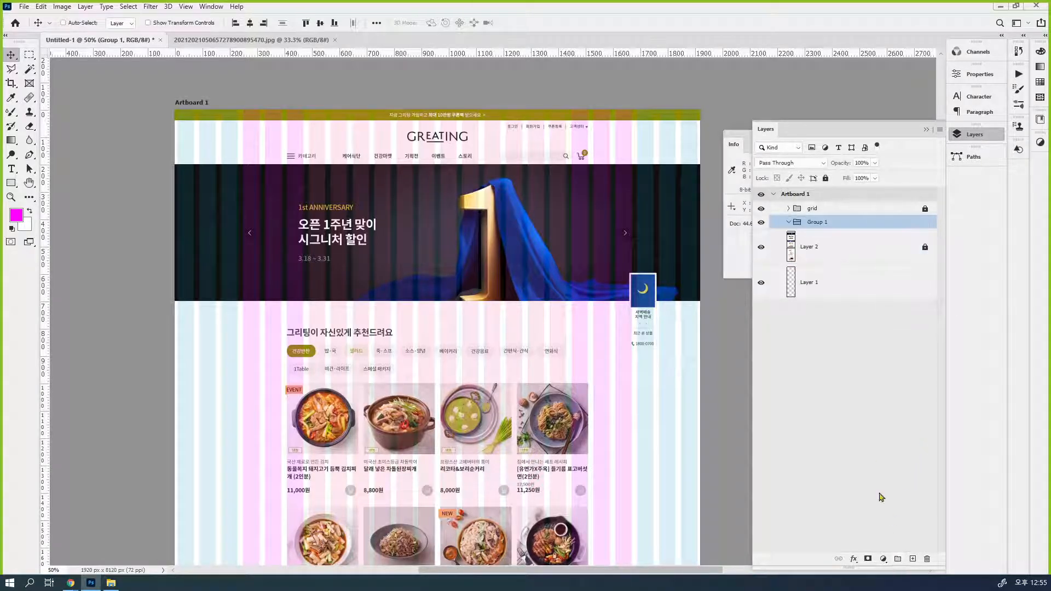
{"action": "double_click", "coordinate": [822, 224]}
{"action": "type", "text": "template"}
{"action": "key", "text": "Return"}
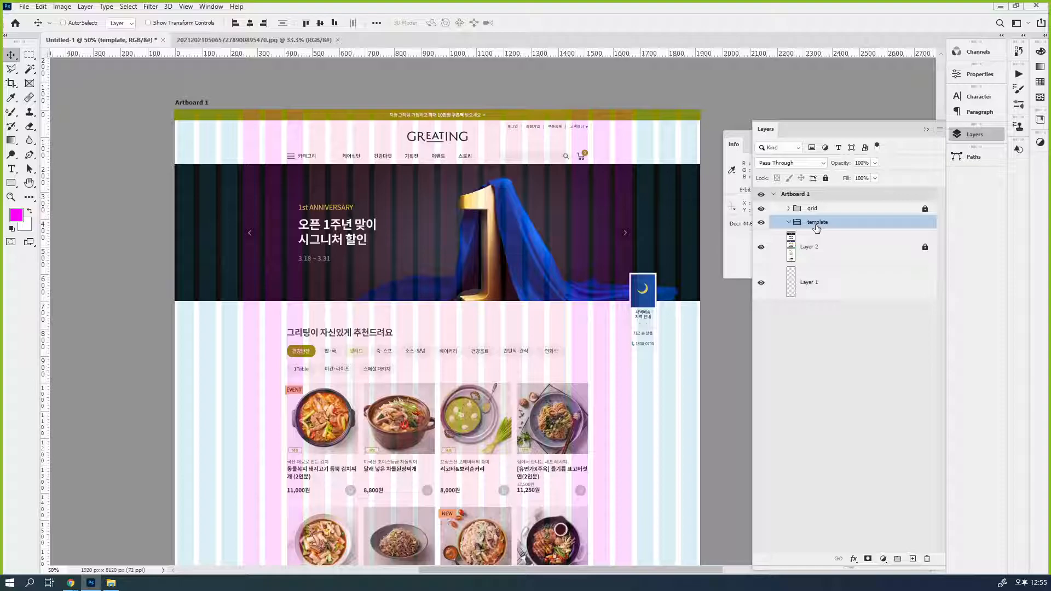
- Check how the product and meal-plan sections below the main banner line up with the grid columns
{"action": "left_click_drag", "start_coordinate": [389, 495], "coordinate": [427, 371]}
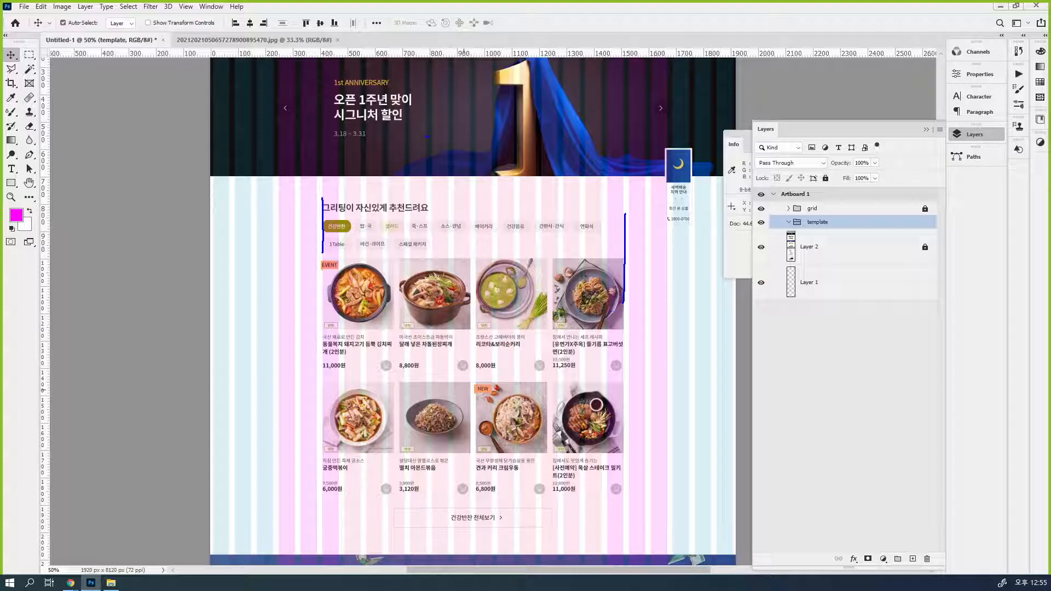
{"action": "left_click_drag", "start_coordinate": [362, 189], "coordinate": [595, 201]}
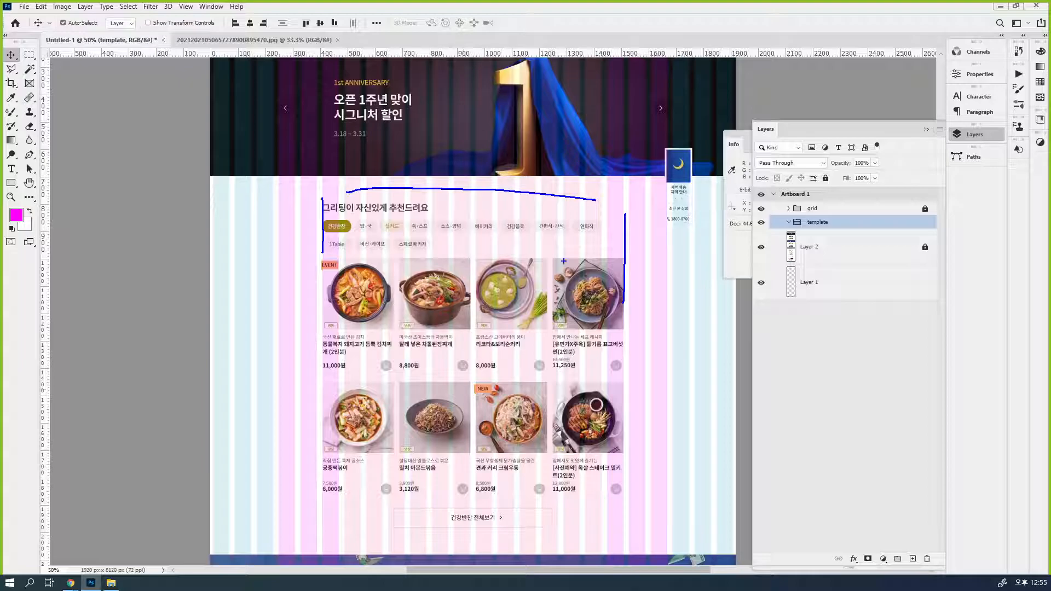
{"action": "key", "text": "ctrl+z"}
{"action": "mouse_move", "coordinate": [324, 205]}
{"action": "left_mouse_down"}
{"action": "mouse_move", "coordinate": [517, 192]}
{"action": "mouse_move", "coordinate": [624, 203]}
{"action": "mouse_move", "coordinate": [404, 214]}
{"action": "mouse_move", "coordinate": [331, 231]}
{"action": "left_mouse_up"}
{"action": "key", "text": "ctrl+z"}
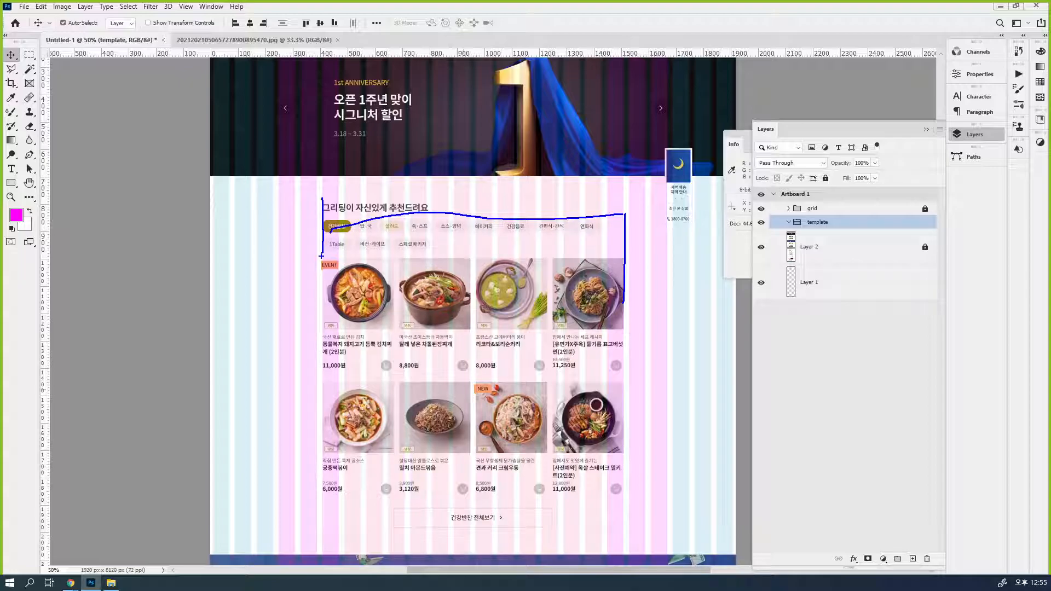
{"action": "key", "text": "Escape"}
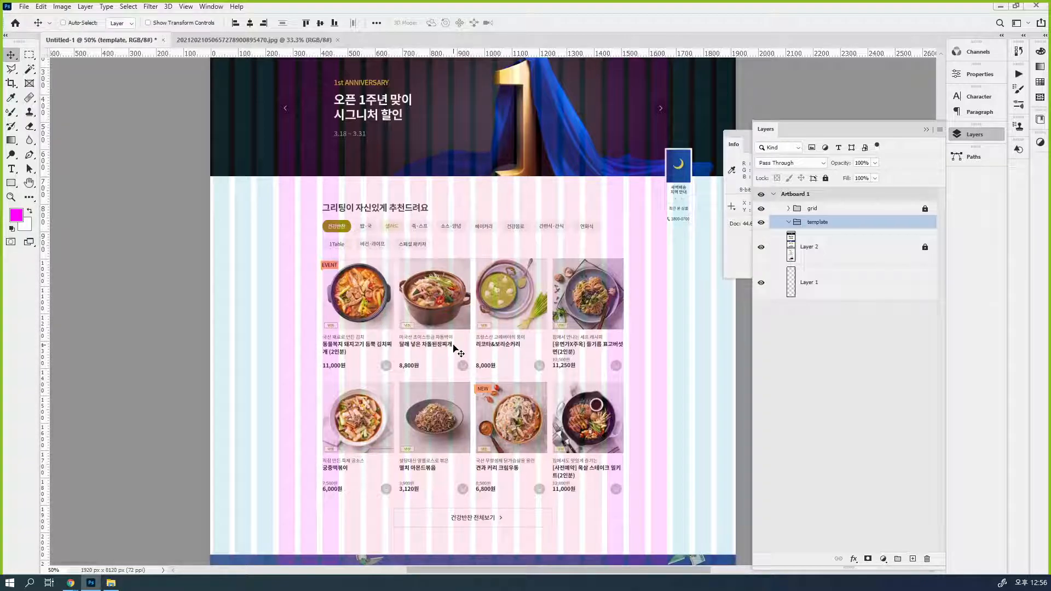
{"action": "scroll", "coordinate": [478, 417], "scroll_direction": "down", "scroll_amount": 5}
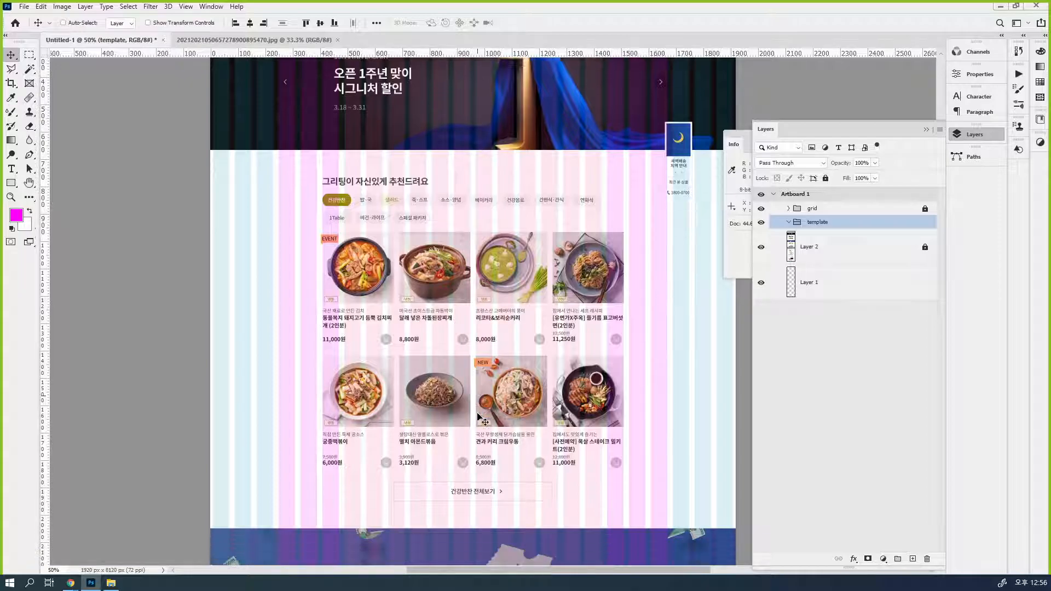
{"action": "scroll", "coordinate": [478, 417], "scroll_direction": "down", "scroll_amount": 9}
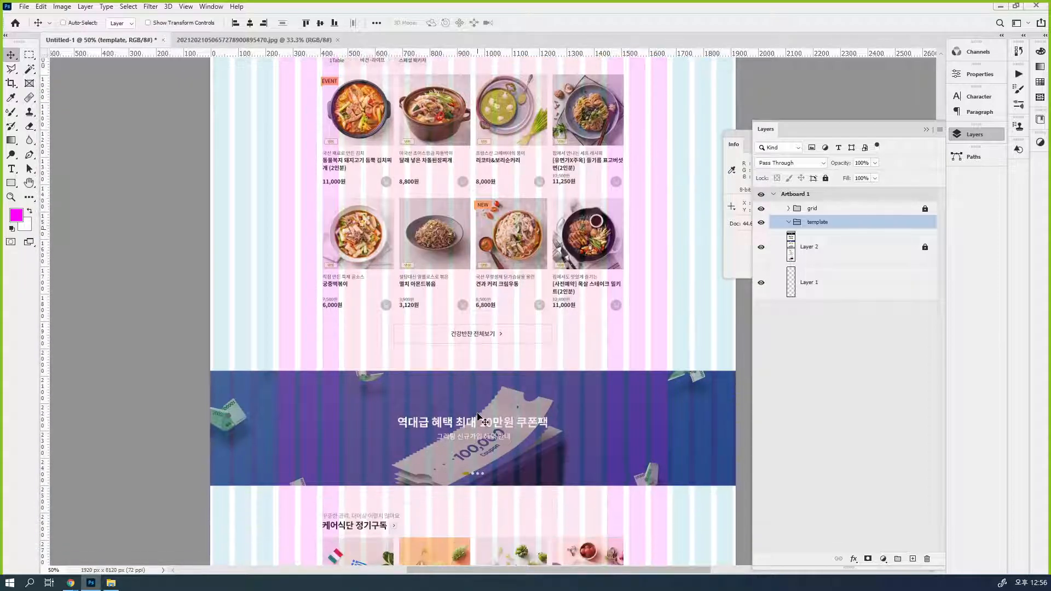
{"action": "scroll", "coordinate": [479, 417], "scroll_direction": "down", "scroll_amount": 7}
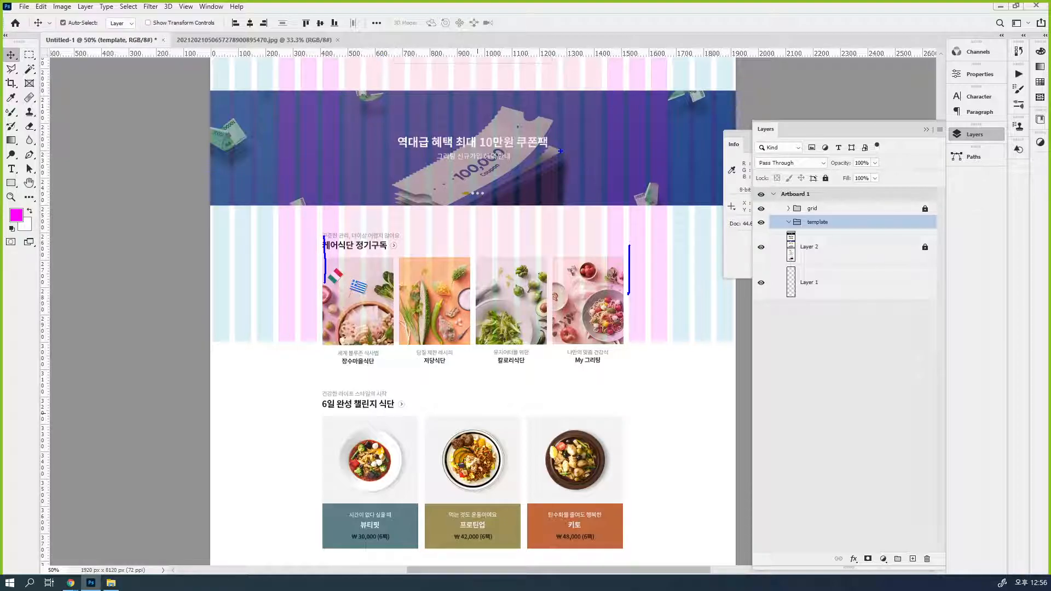
{"action": "scroll", "coordinate": [487, 495], "scroll_direction": "down", "scroll_amount": 3}
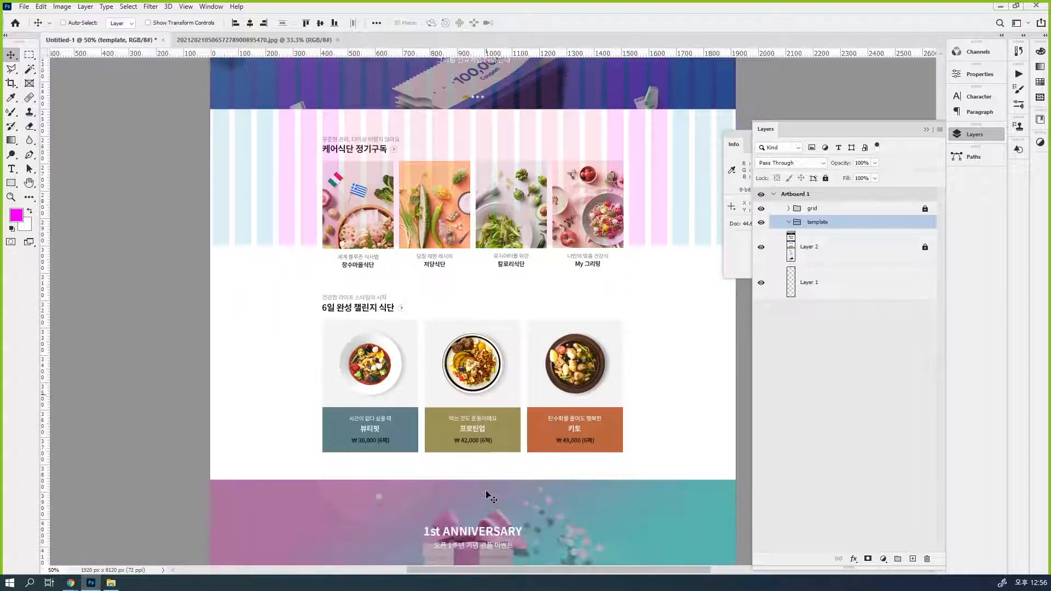
- Unlock the grid group, stretch it down to the page design's lower end at about 252% height, and lock it again
{"action": "left_click", "coordinate": [857, 213]}
{"action": "left_click", "coordinate": [825, 178]}
{"action": "key", "text": "ctrl+t"}
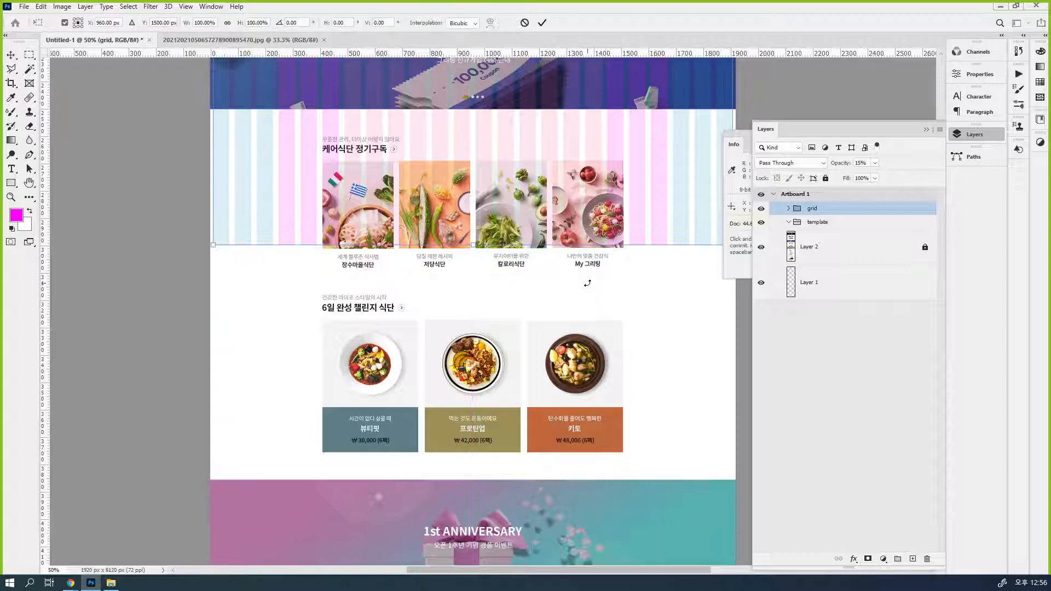
{"action": "scroll", "coordinate": [588, 283], "scroll_direction": "down", "scroll_amount": 4}
{"action": "left_click_drag", "start_coordinate": [562, 292], "coordinate": [570, 164]}
{"action": "left_click_drag", "start_coordinate": [495, 123], "coordinate": [476, 453]}
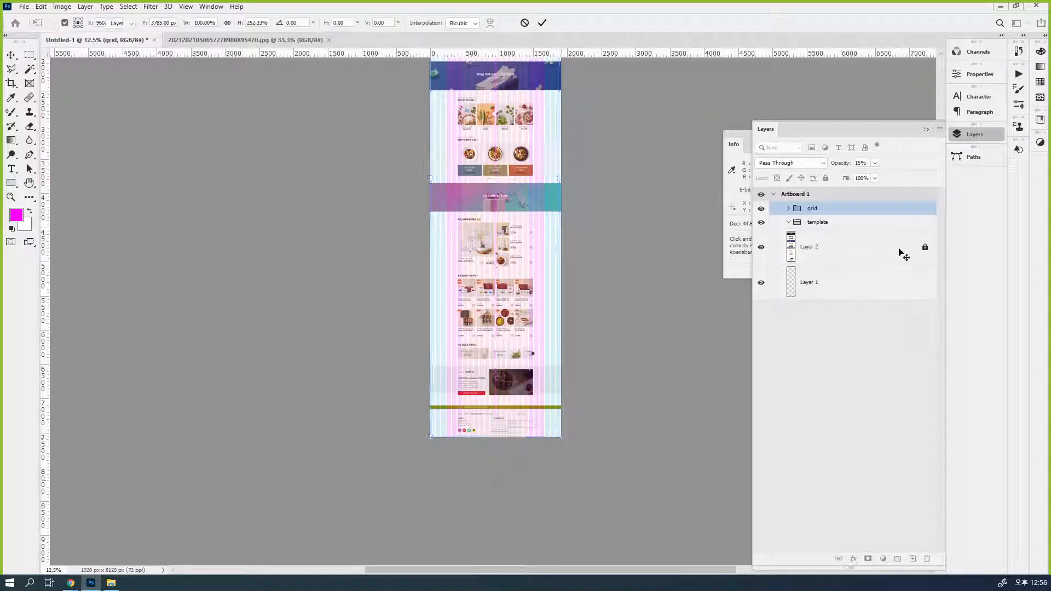
{"action": "key", "text": "Return"}
{"action": "left_click", "coordinate": [825, 178]}
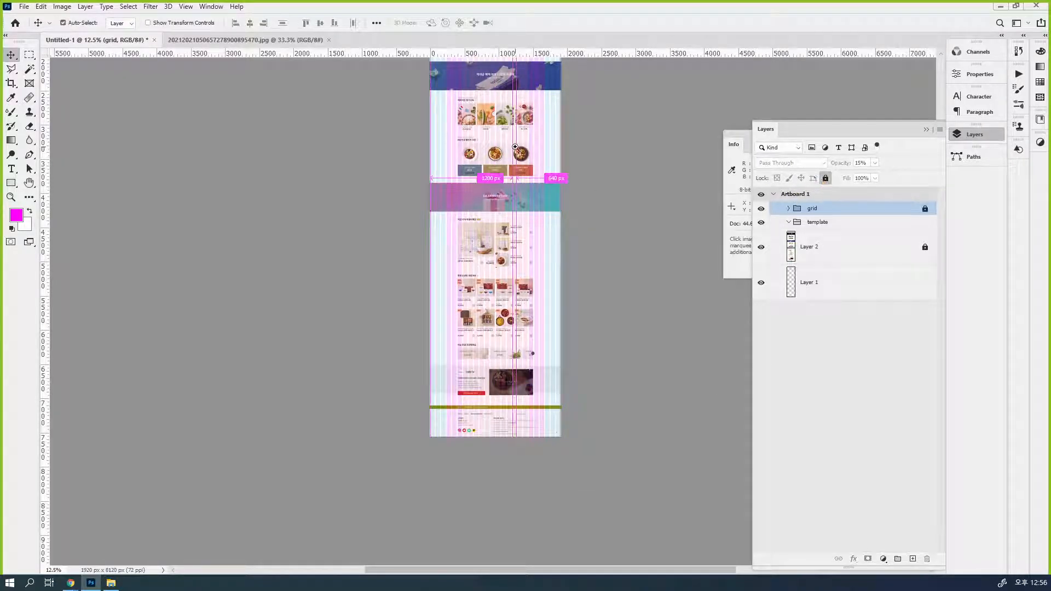
- Examine the extended grid against every page section, down to the footer and back up to the header
{"action": "scroll", "coordinate": [504, 197], "scroll_direction": "up", "scroll_amount": 4}
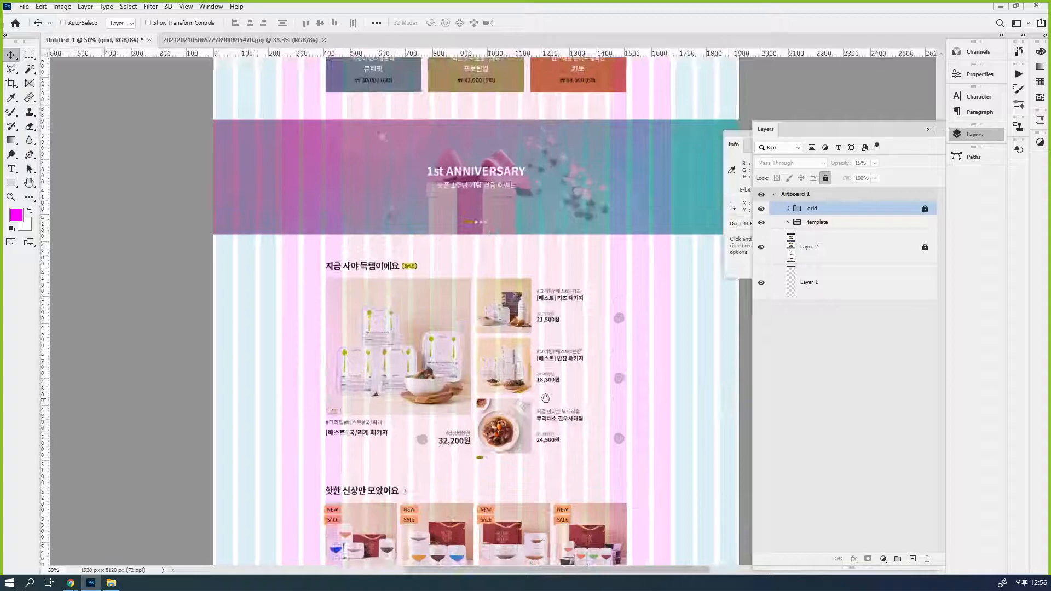
{"action": "left_click_drag", "start_coordinate": [546, 398], "coordinate": [555, 273]}
{"action": "scroll", "coordinate": [598, 179], "scroll_direction": "up", "scroll_amount": 5}
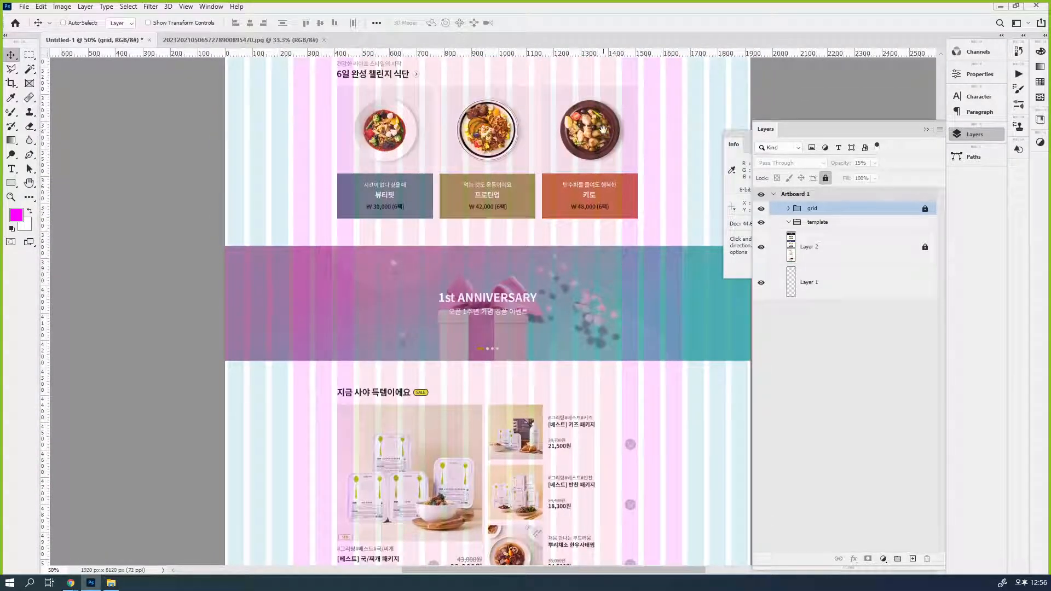
{"action": "scroll", "coordinate": [591, 218], "scroll_direction": "down", "scroll_amount": 5}
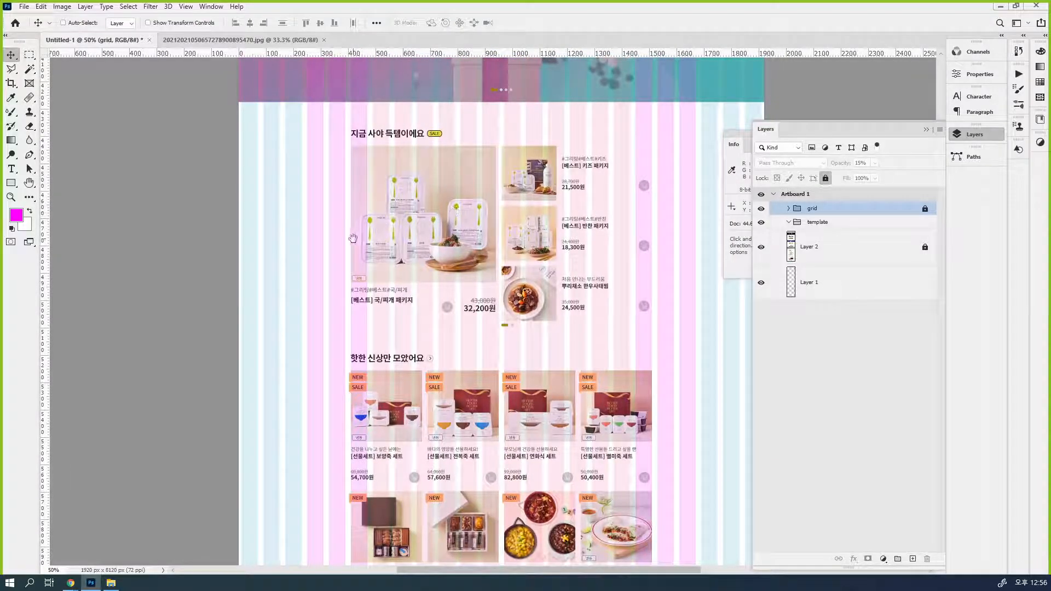
{"action": "scroll", "coordinate": [610, 227], "scroll_direction": "down", "scroll_amount": 4}
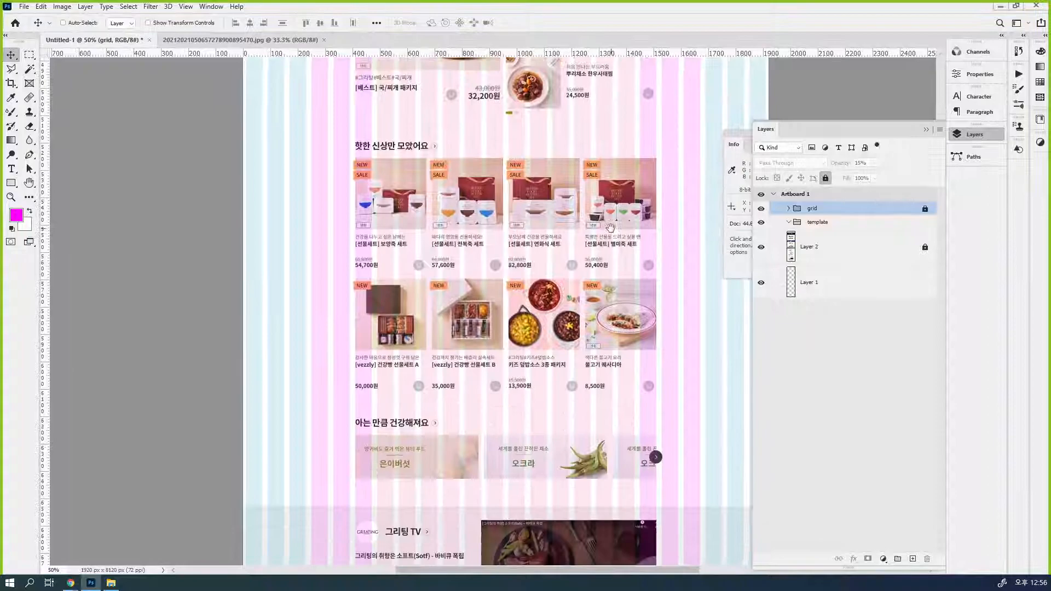
{"action": "scroll", "coordinate": [597, 471], "scroll_direction": "down", "scroll_amount": 4}
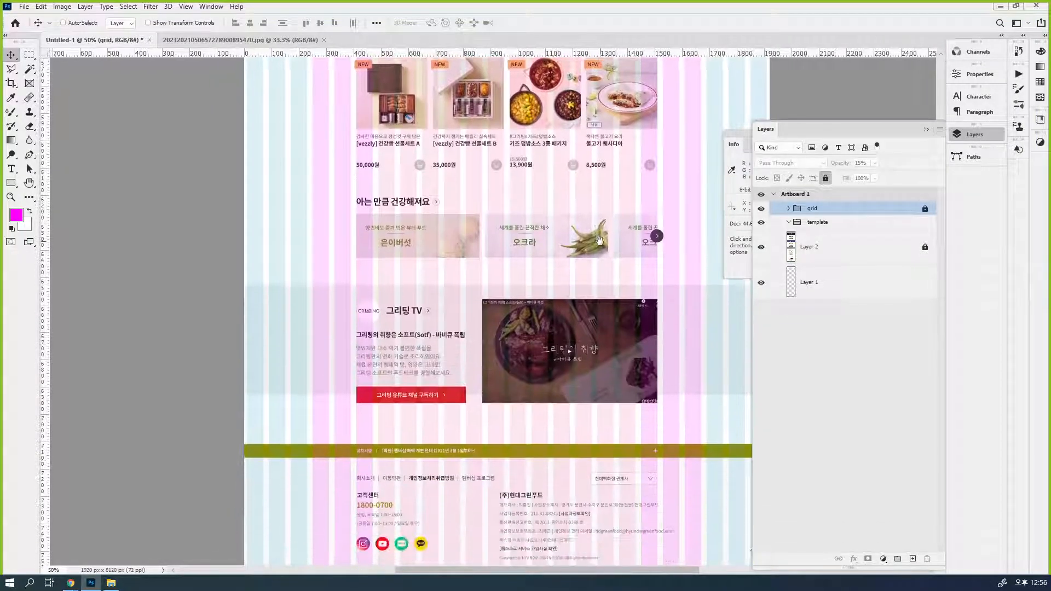
{"action": "scroll", "coordinate": [569, 520], "scroll_direction": "down", "scroll_amount": 3}
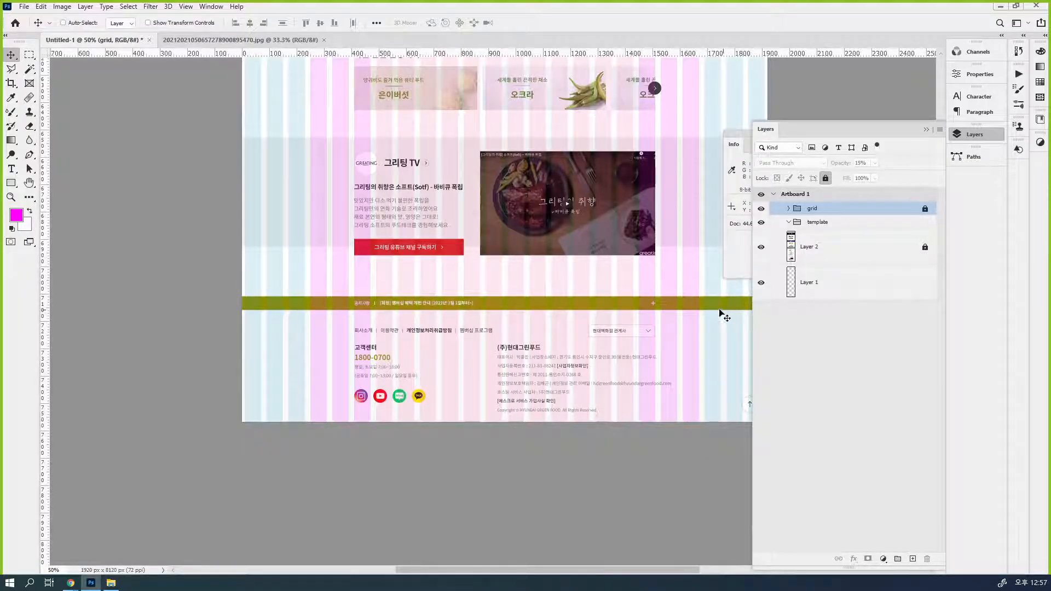
{"action": "left_click_drag", "start_coordinate": [658, 225], "coordinate": [639, 411]}
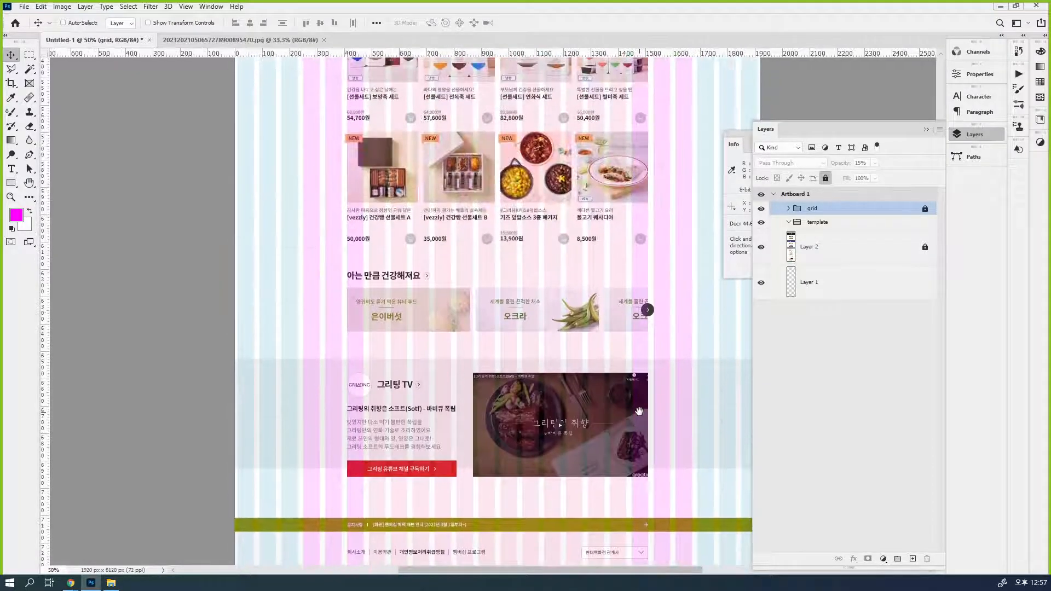
{"action": "left_click_drag", "start_coordinate": [635, 165], "coordinate": [628, 310]}
{"action": "left_click_drag", "start_coordinate": [602, 181], "coordinate": [602, 284]}
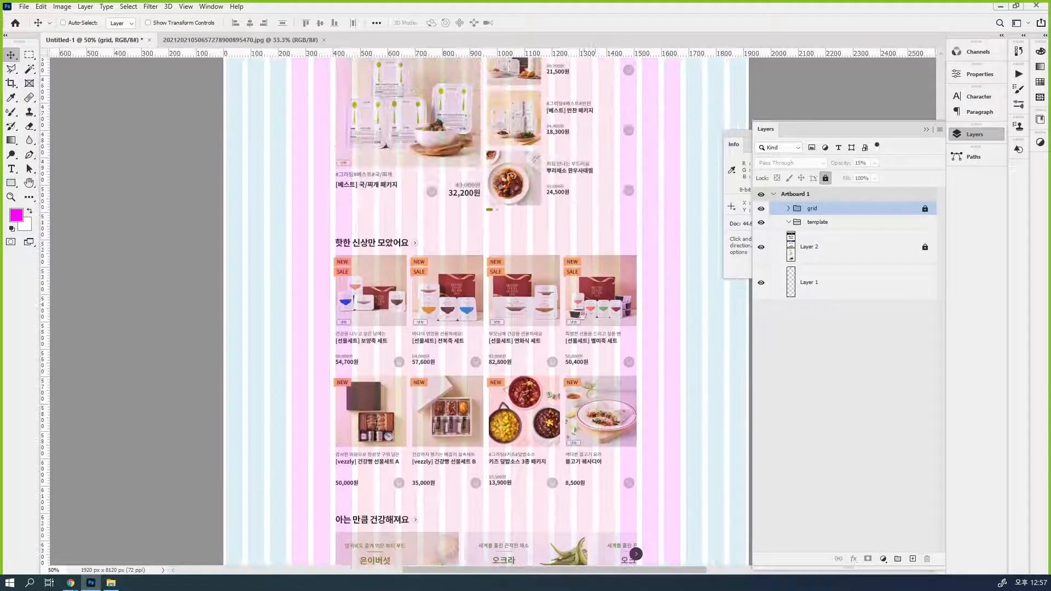
{"action": "left_click_drag", "start_coordinate": [585, 230], "coordinate": [586, 268]}
{"action": "left_click_drag", "start_coordinate": [584, 134], "coordinate": [584, 281]}
{"action": "left_click_drag", "start_coordinate": [574, 189], "coordinate": [569, 308]}
{"action": "left_click_drag", "start_coordinate": [569, 219], "coordinate": [566, 278]}
{"action": "left_click_drag", "start_coordinate": [525, 148], "coordinate": [520, 313]}
{"action": "left_click_drag", "start_coordinate": [495, 58], "coordinate": [492, 230]}
{"action": "left_click_drag", "start_coordinate": [514, 195], "coordinate": [518, 240]}
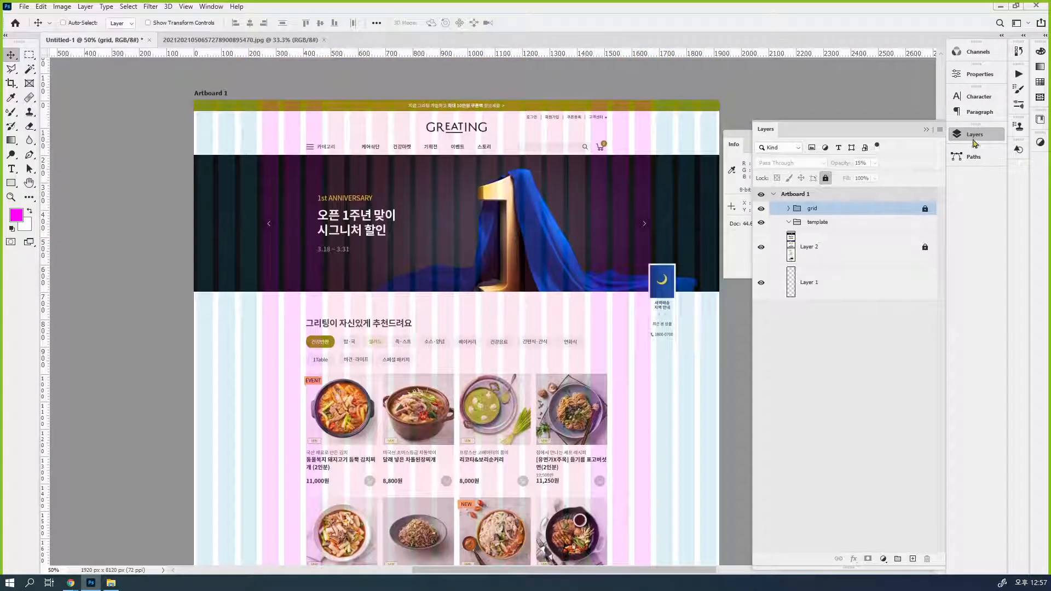
- Select the template group and place a horizontal guide along the lower edge of the olive notice bar above the header
{"action": "left_click", "coordinate": [888, 222]}
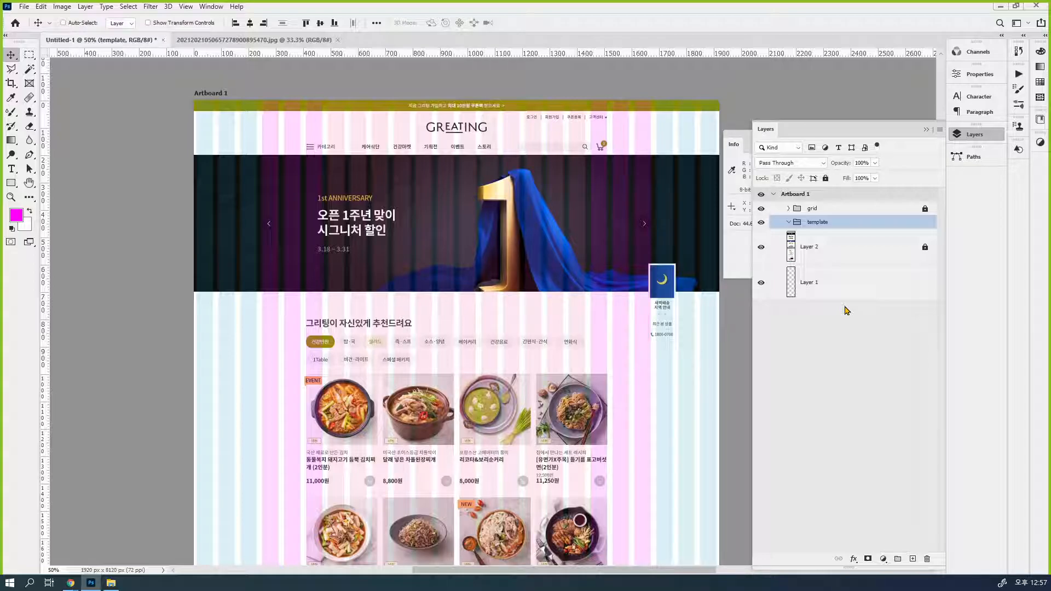
{"action": "key", "text": "ctrl+plus"}
{"action": "left_click_drag", "start_coordinate": [473, 86], "coordinate": [490, 72]}
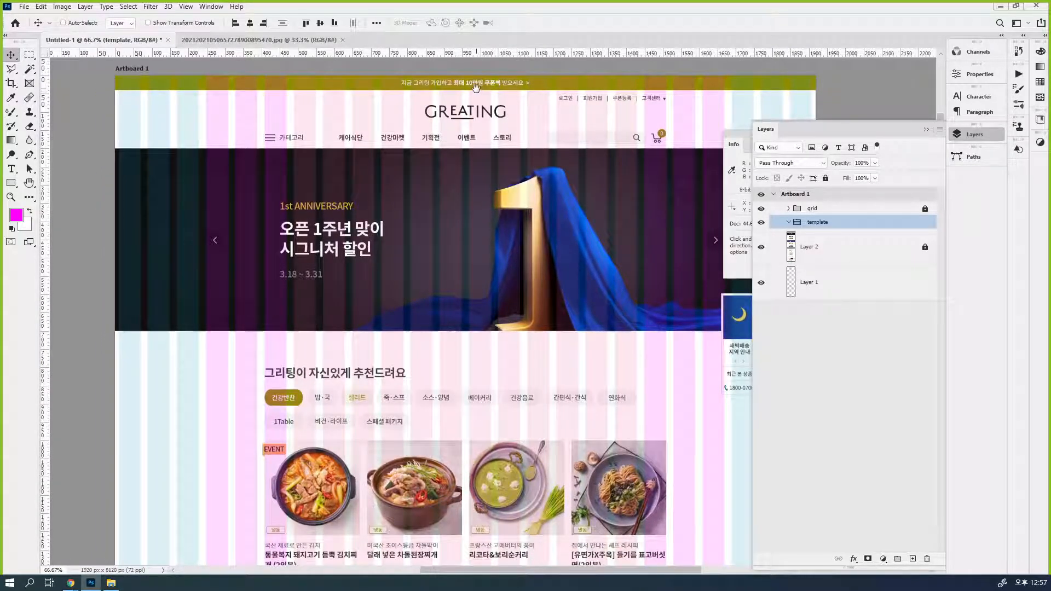
{"action": "left_click_drag", "start_coordinate": [515, 55], "coordinate": [521, 90]}
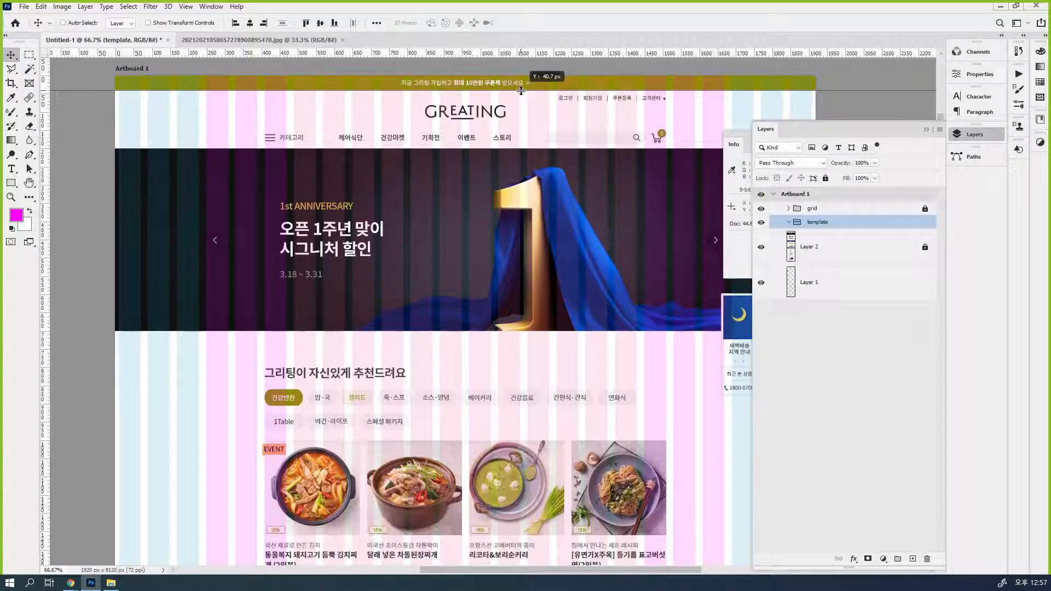
{"action": "left_click_drag", "start_coordinate": [521, 90], "coordinate": [521, 91]}
{"action": "left_click_drag", "start_coordinate": [597, 90], "coordinate": [604, 35]}
{"action": "left_click", "coordinate": [561, 92], "text": "ctrl"}
{"action": "left_click", "coordinate": [561, 92], "text": "ctrl"}
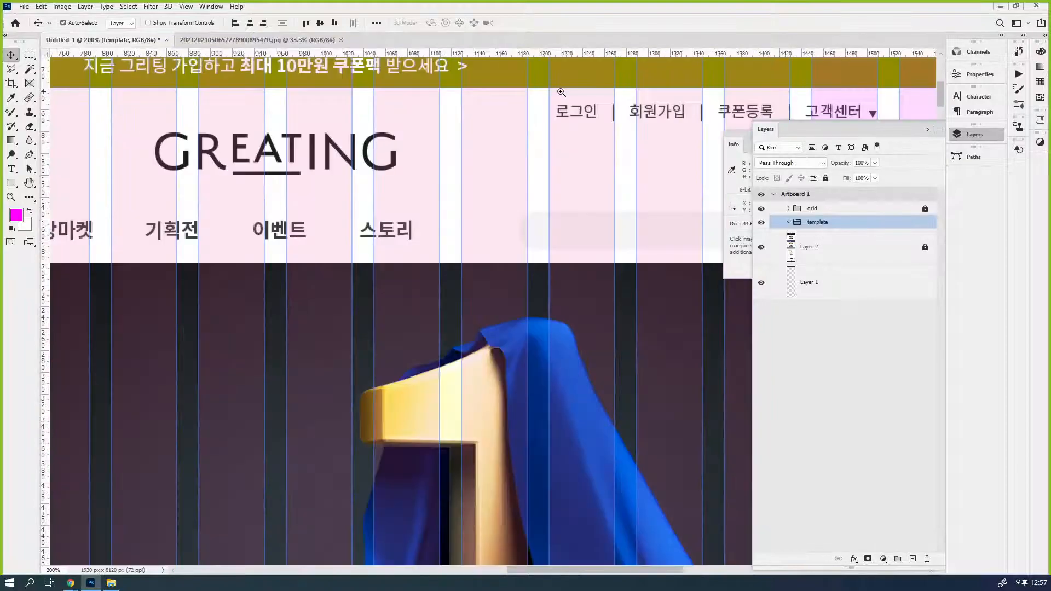
{"action": "left_click", "coordinate": [561, 92], "text": "ctrl"}
{"action": "left_click", "coordinate": [561, 92], "text": "ctrl"}
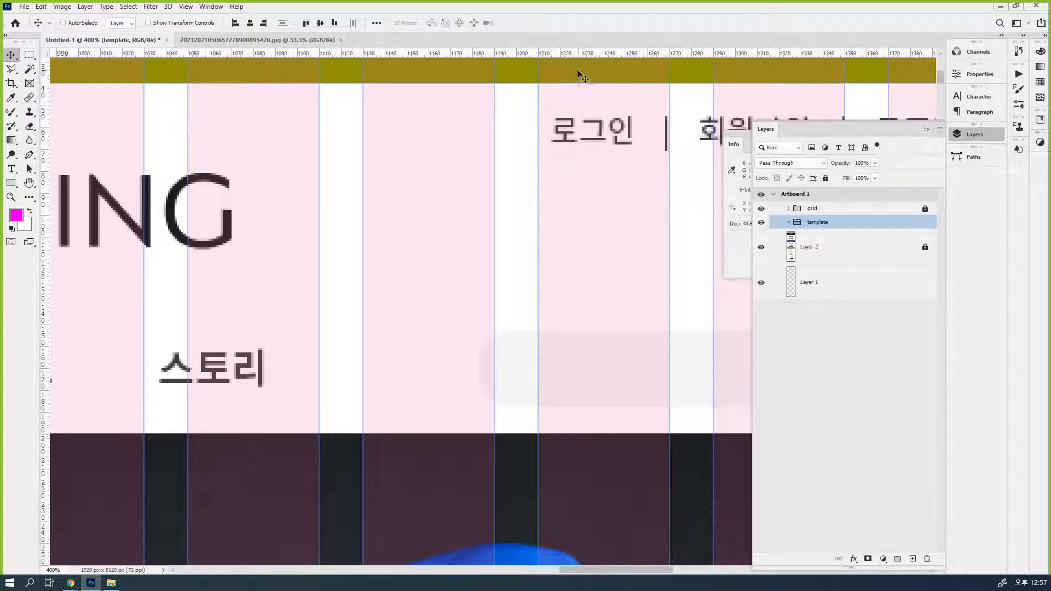
- Place horizontal guides along the upper and lower edges of the main 1st ANNIVERSARY banner below the header
{"action": "left_click_drag", "start_coordinate": [585, 53], "coordinate": [496, 433]}
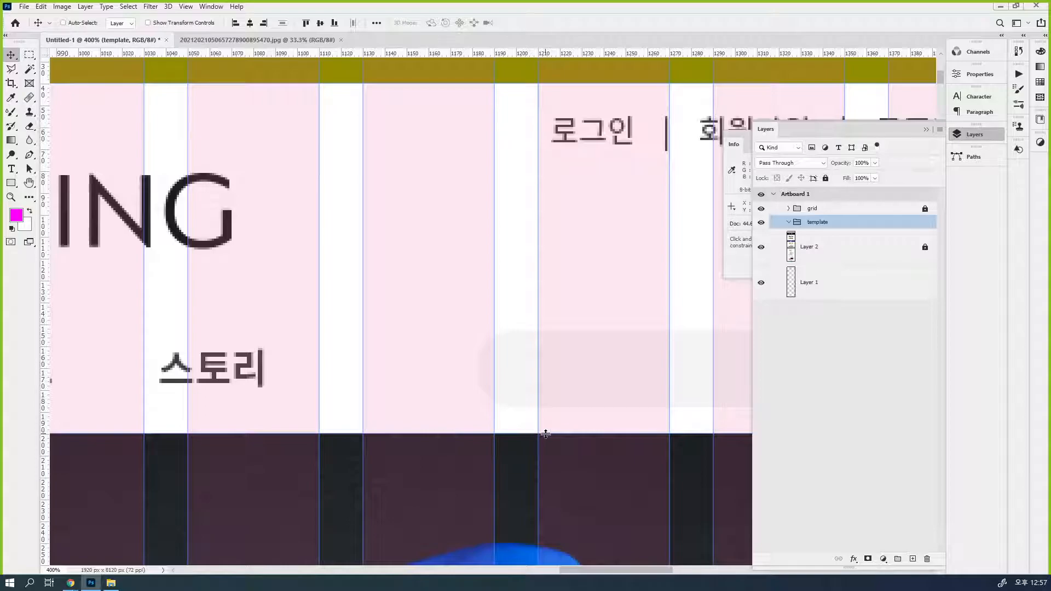
{"action": "left_click_drag", "start_coordinate": [576, 438], "coordinate": [594, 210]}
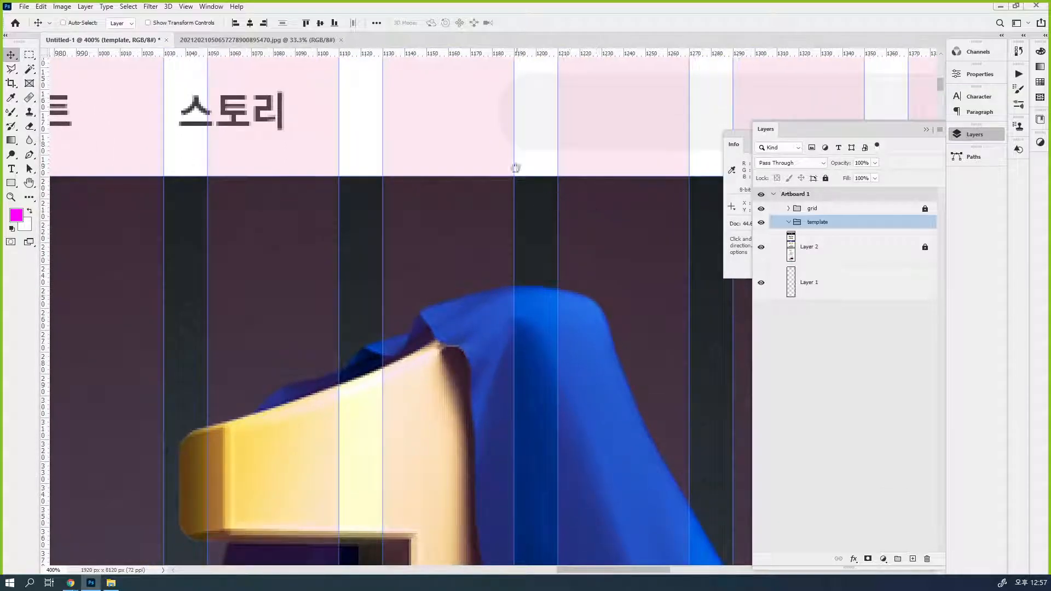
{"action": "key", "text": "ctrl+minus"}
{"action": "key", "text": "ctrl+minus"}
{"action": "key", "text": "ctrl+minus"}
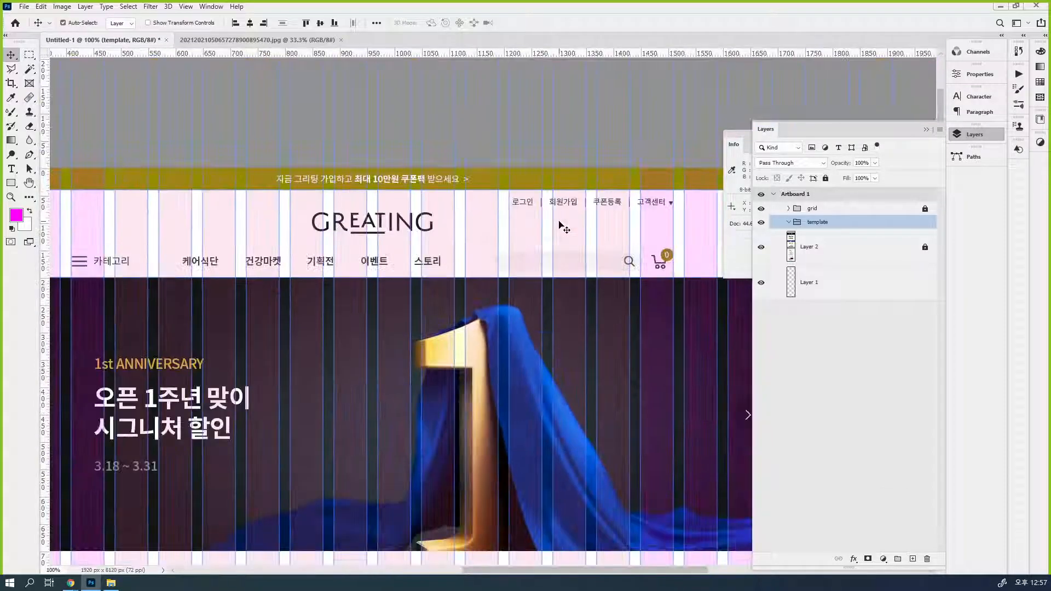
{"action": "left_click_drag", "start_coordinate": [490, 403], "coordinate": [516, 221]}
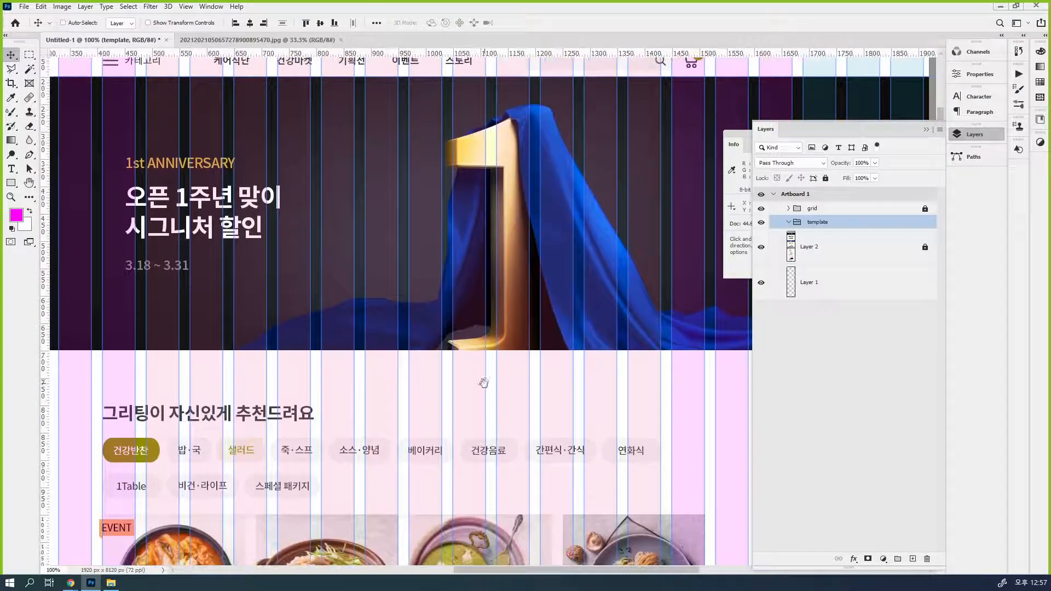
{"action": "left_click_drag", "start_coordinate": [584, 55], "coordinate": [582, 350]}
- Place a horizontal guide along the upper edge of the purple coupon banner and align it exactly to that edge
{"action": "scroll", "coordinate": [590, 449], "scroll_direction": "down", "scroll_amount": 2}
{"action": "scroll", "coordinate": [591, 450], "scroll_direction": "down", "scroll_amount": 10}
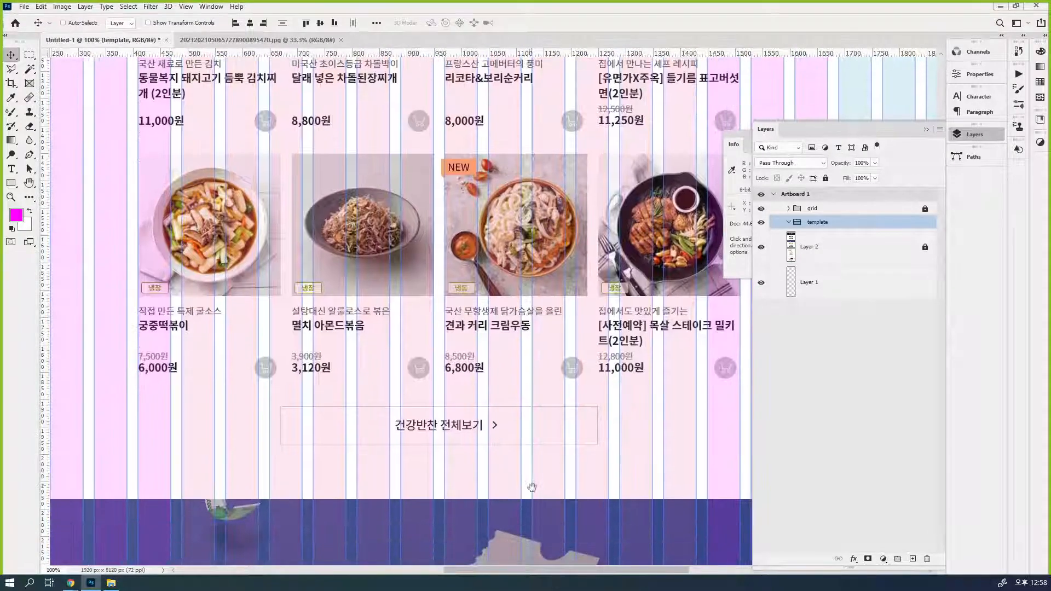
{"action": "left_click_drag", "start_coordinate": [531, 487], "coordinate": [538, 267]}
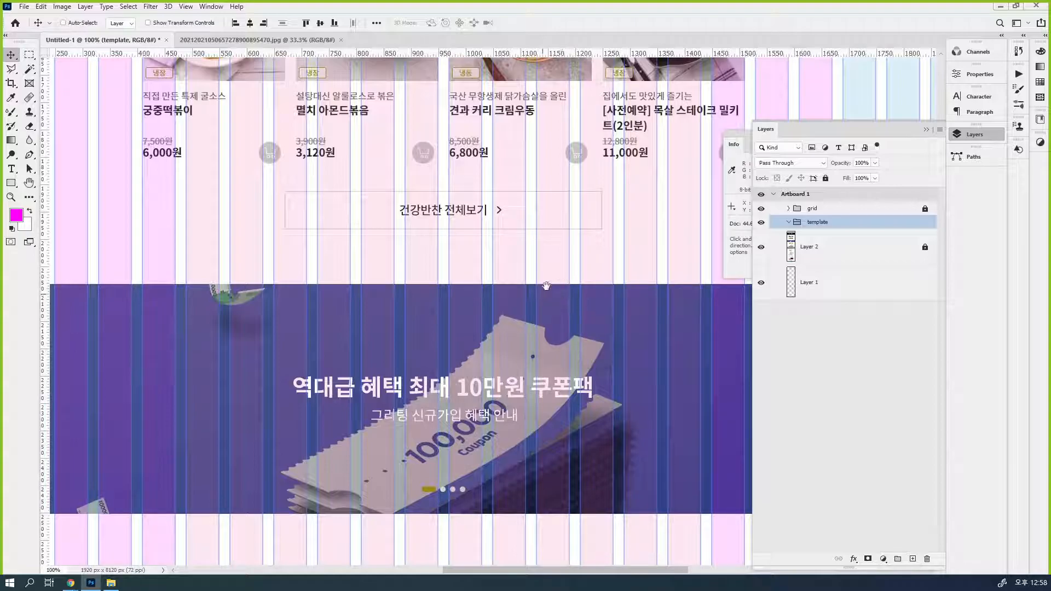
{"action": "left_click_drag", "start_coordinate": [638, 55], "coordinate": [654, 292]}
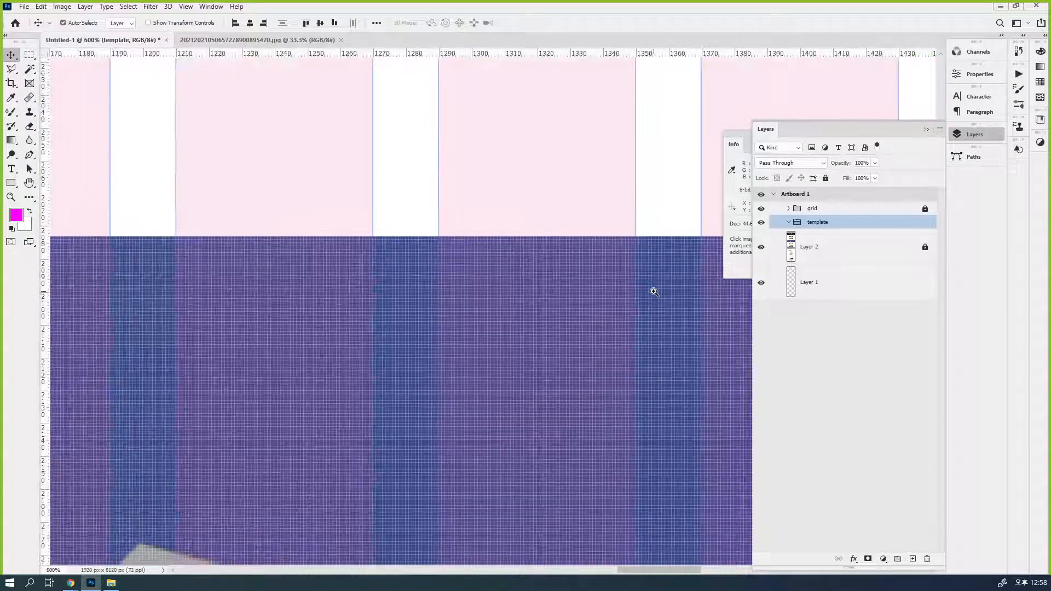
{"action": "left_click_drag", "start_coordinate": [680, 242], "coordinate": [684, 236]}
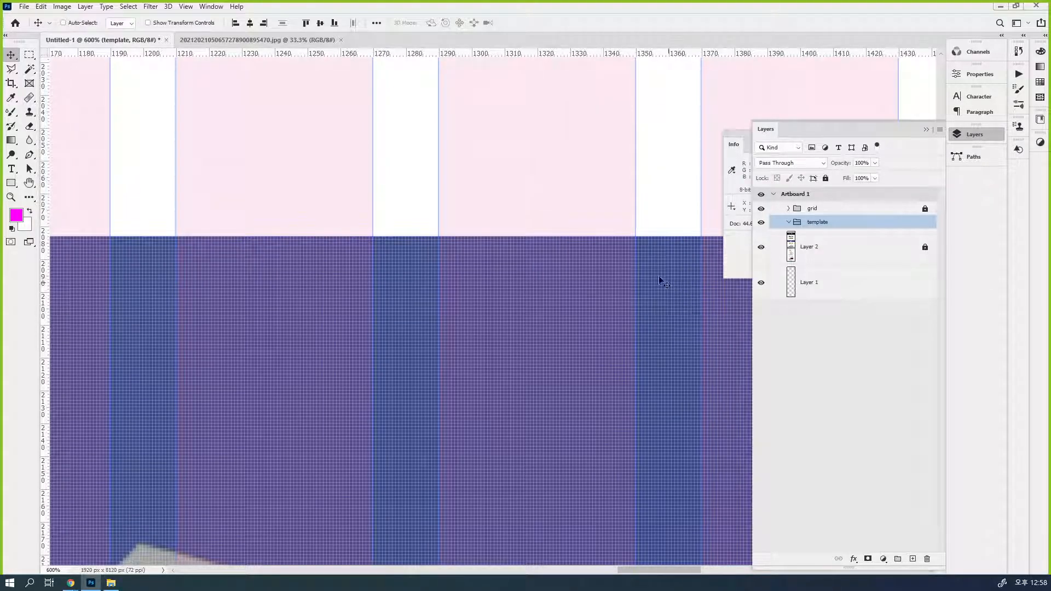
{"action": "scroll", "coordinate": [711, 326], "scroll_direction": "down", "scroll_amount": 5}
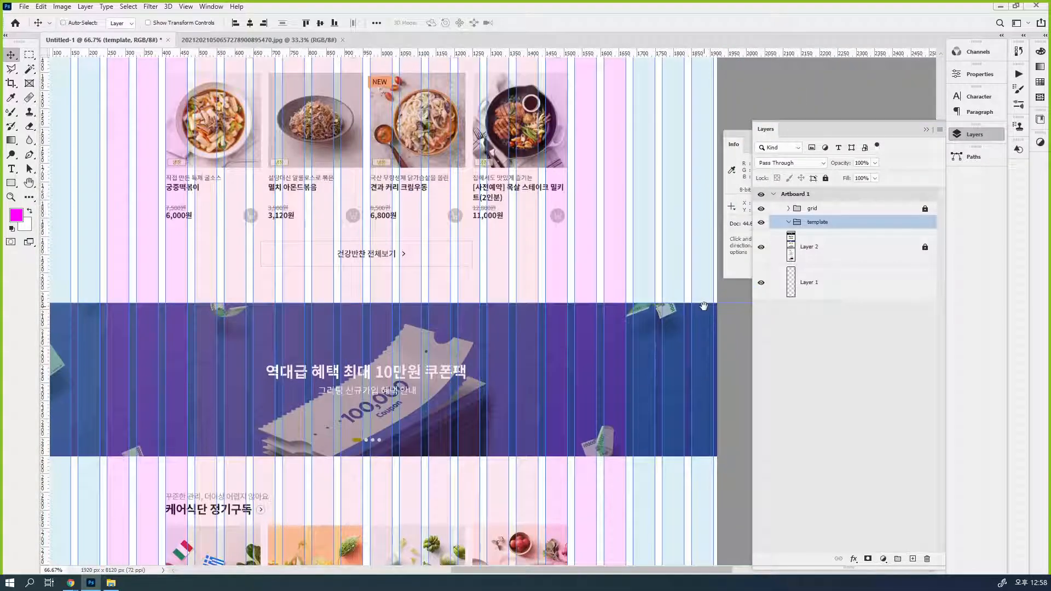
{"action": "scroll", "coordinate": [554, 386], "scroll_direction": "up", "scroll_amount": 1}
{"action": "scroll", "coordinate": [554, 385], "scroll_direction": "down", "scroll_amount": 3}
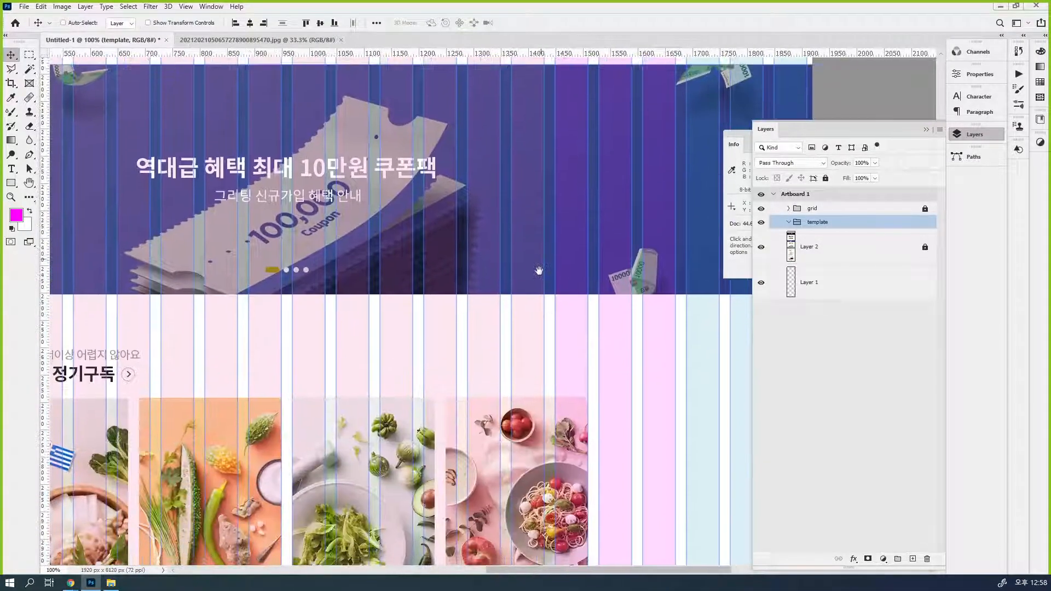
- Place a horizontal guide along the lower edge of the purple coupon banner and align it exactly to that edge
{"action": "scroll", "coordinate": [578, 295], "scroll_direction": "up", "scroll_amount": 1}
{"action": "left_click_drag", "start_coordinate": [613, 53], "coordinate": [606, 291]}
{"action": "left_click", "coordinate": [620, 298], "text": "ctrl"}
{"action": "left_click", "coordinate": [621, 300], "text": "ctrl"}
{"action": "left_click", "coordinate": [602, 310], "text": "ctrl"}
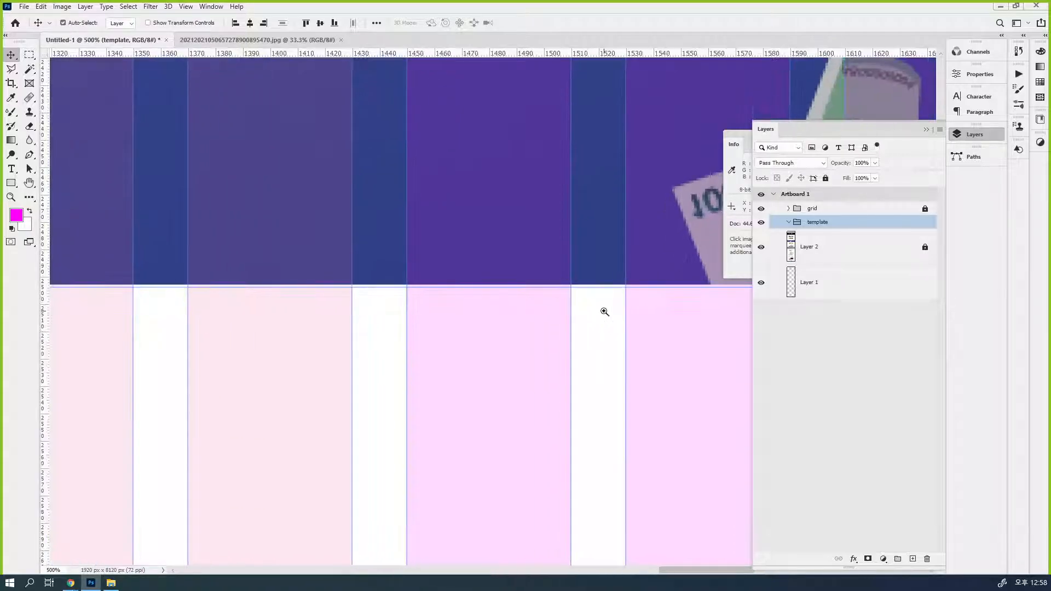
{"action": "left_click", "coordinate": [602, 309], "text": "ctrl"}
{"action": "left_click", "coordinate": [602, 309], "text": "ctrl"}
{"action": "left_click_drag", "start_coordinate": [593, 279], "coordinate": [594, 274]}
- Place a horizontal guide along the upper edge of the pink 1st ANNIVERSARY gift banner below the meal product cards
{"action": "left_click", "coordinate": [609, 304], "text": "ctrl+alt"}
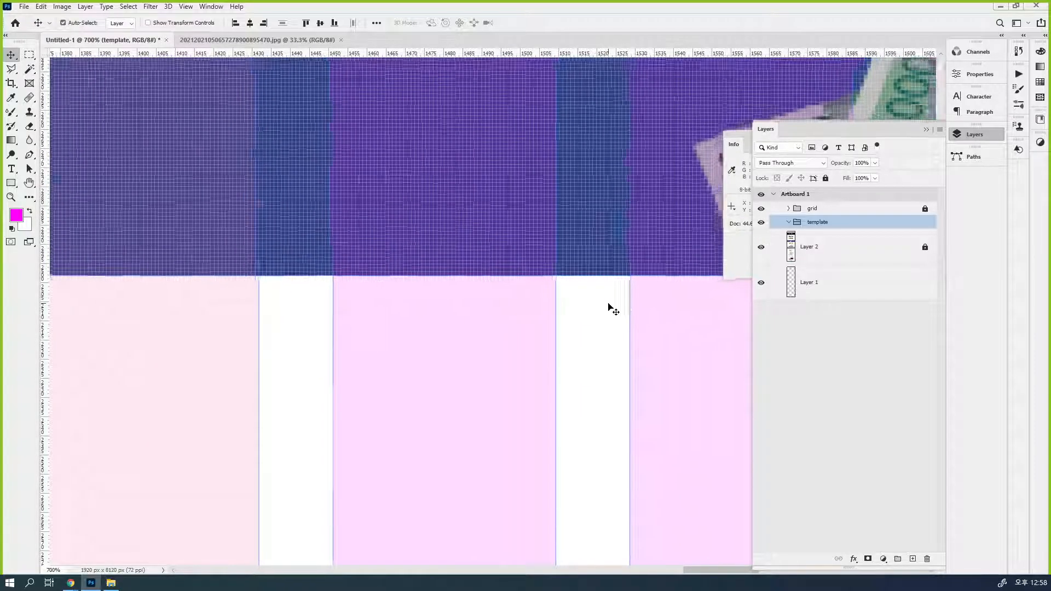
{"action": "left_click", "coordinate": [609, 304], "text": "ctrl+alt"}
{"action": "left_click", "coordinate": [608, 304], "text": "ctrl+alt"}
{"action": "left_click", "coordinate": [609, 304], "text": "ctrl+alt"}
{"action": "left_click", "coordinate": [608, 304], "text": "ctrl+alt"}
{"action": "left_click", "coordinate": [609, 305], "text": "ctrl+alt"}
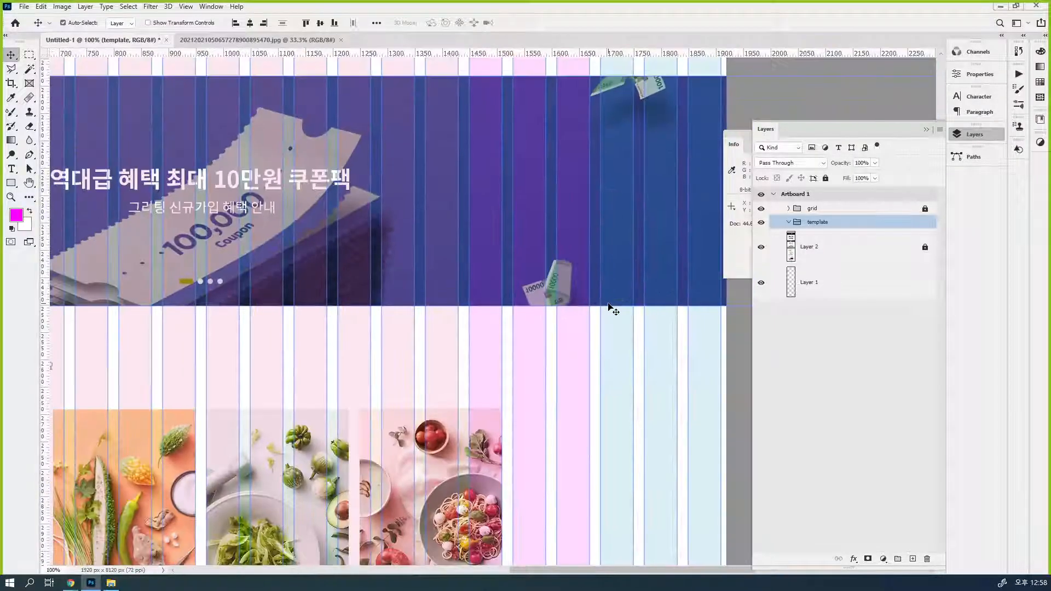
{"action": "left_click", "coordinate": [609, 304], "text": "ctrl+alt"}
{"action": "left_click", "coordinate": [609, 304], "text": "ctrl+alt"}
{"action": "left_click_drag", "start_coordinate": [558, 424], "coordinate": [596, 164]}
{"action": "left_click_drag", "start_coordinate": [549, 399], "coordinate": [525, 397]}
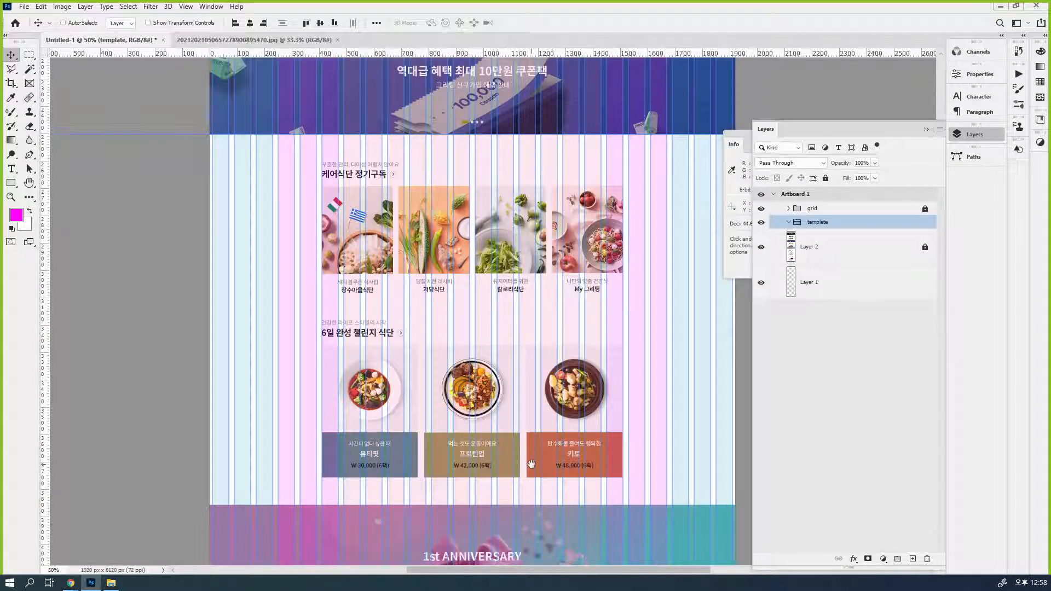
{"action": "scroll", "coordinate": [531, 462], "scroll_direction": "down", "scroll_amount": 3}
{"action": "left_click", "coordinate": [474, 369], "text": "ctrl"}
{"action": "left_click", "coordinate": [474, 370], "text": "ctrl"}
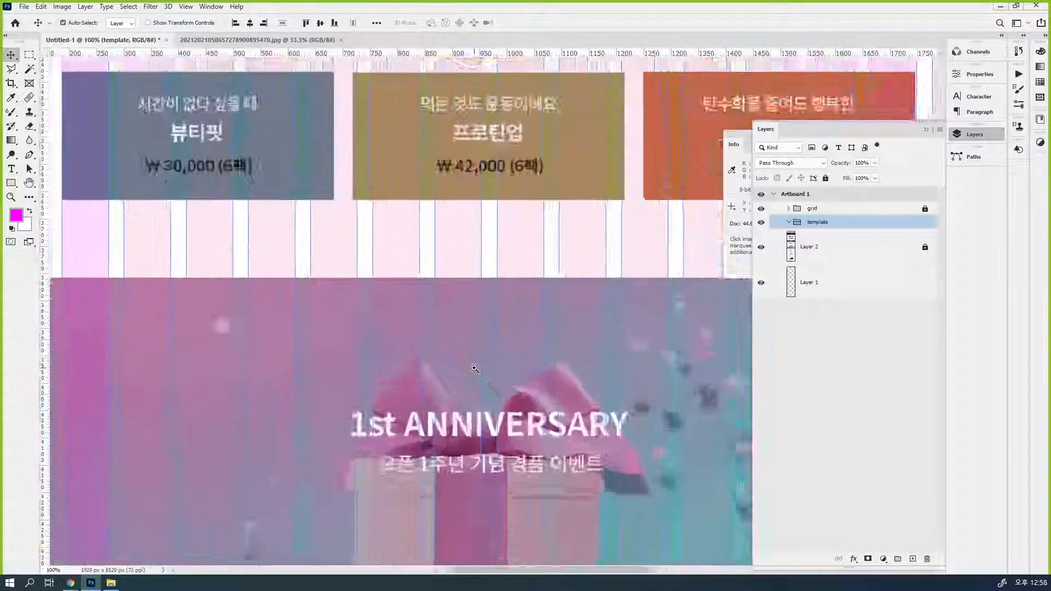
{"action": "left_click_drag", "start_coordinate": [512, 57], "coordinate": [556, 197]}
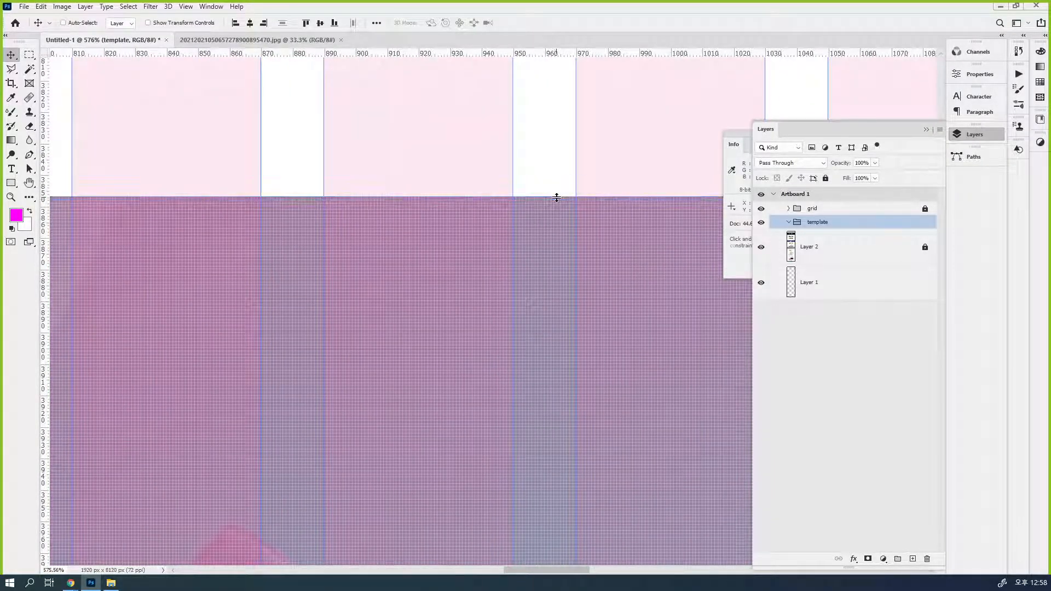
- Place a horizontal guide along the lower edge of the pink 1st ANNIVERSARY gift banner
{"action": "key", "text": "space"}
{"action": "left_click_drag", "start_coordinate": [589, 430], "coordinate": [608, 132]}
{"action": "left_click_drag", "start_coordinate": [610, 394], "coordinate": [632, 88]}
{"action": "left_click_drag", "start_coordinate": [578, 525], "coordinate": [591, 185]}
{"action": "left_click_drag", "start_coordinate": [600, 53], "coordinate": [614, 354]}
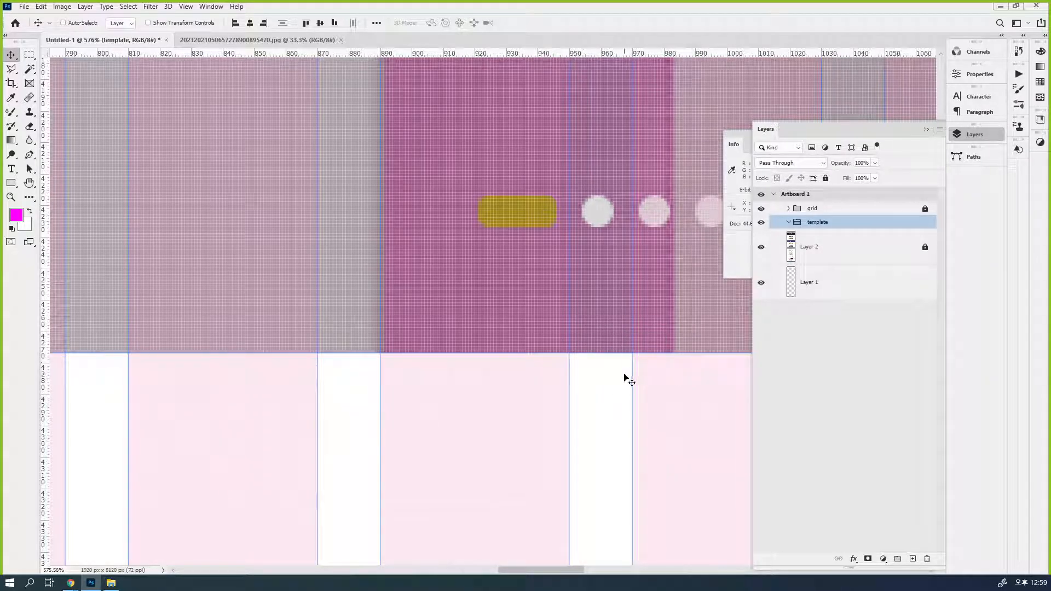
- Place a horizontal guide along the upper edge of the GREATING TV section near the page's end
{"action": "left_click_drag", "start_coordinate": [595, 460], "coordinate": [596, 357]}
{"action": "key", "text": "ctrl+minus"}
{"action": "key", "text": "ctrl+minus"}
{"action": "key", "text": "ctrl+minus"}
{"action": "key", "text": "ctrl+minus"}
{"action": "key", "text": "ctrl+minus"}
{"action": "scroll", "coordinate": [590, 392], "scroll_direction": "down", "scroll_amount": 10}
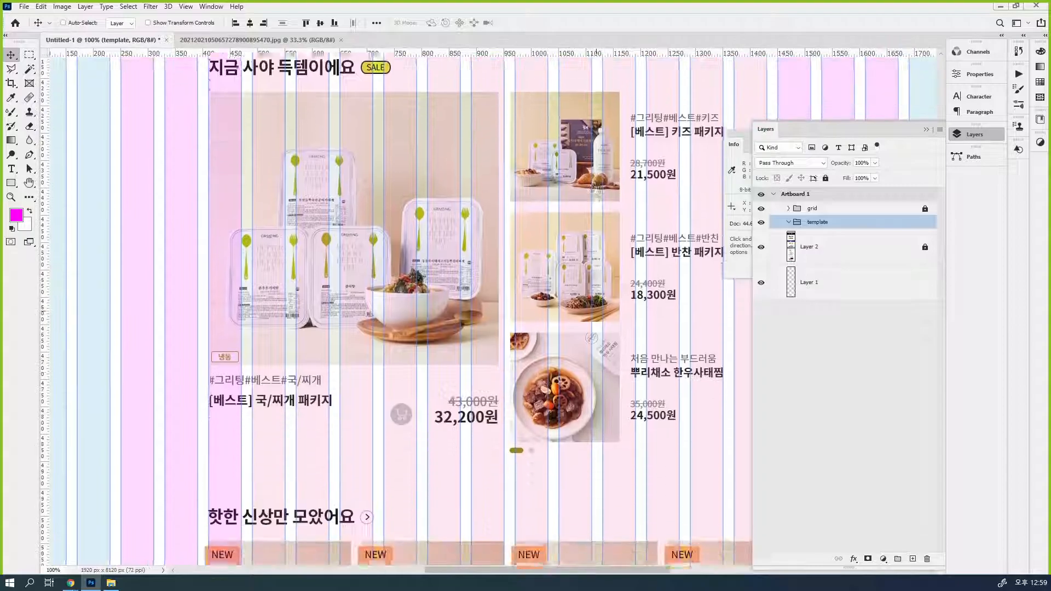
{"action": "scroll", "coordinate": [552, 502], "scroll_direction": "down", "scroll_amount": 20}
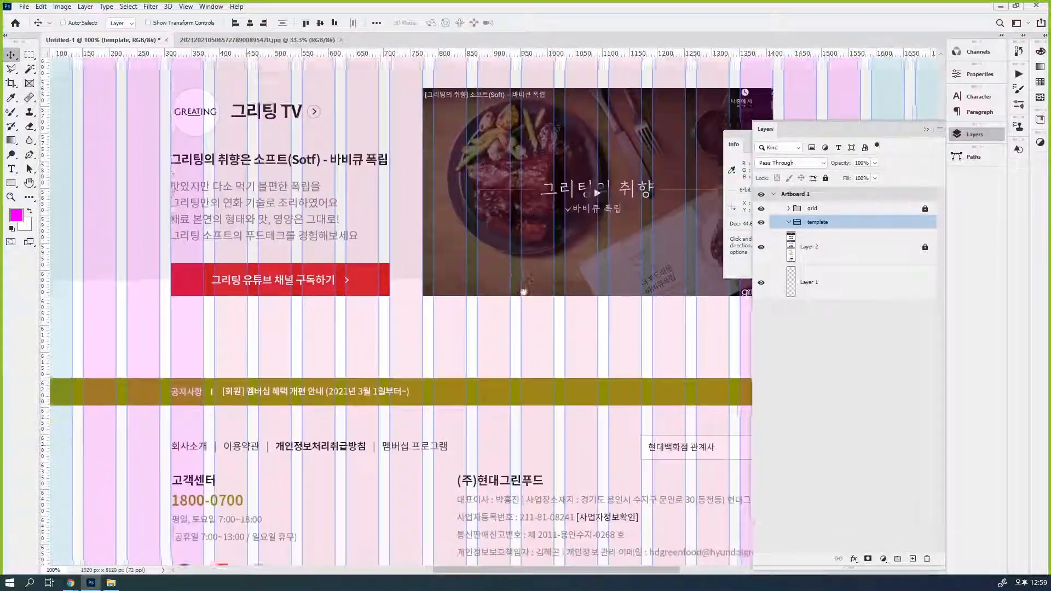
{"action": "left_click_drag", "start_coordinate": [524, 292], "coordinate": [484, 350]}
{"action": "key", "text": "ctrl+minus"}
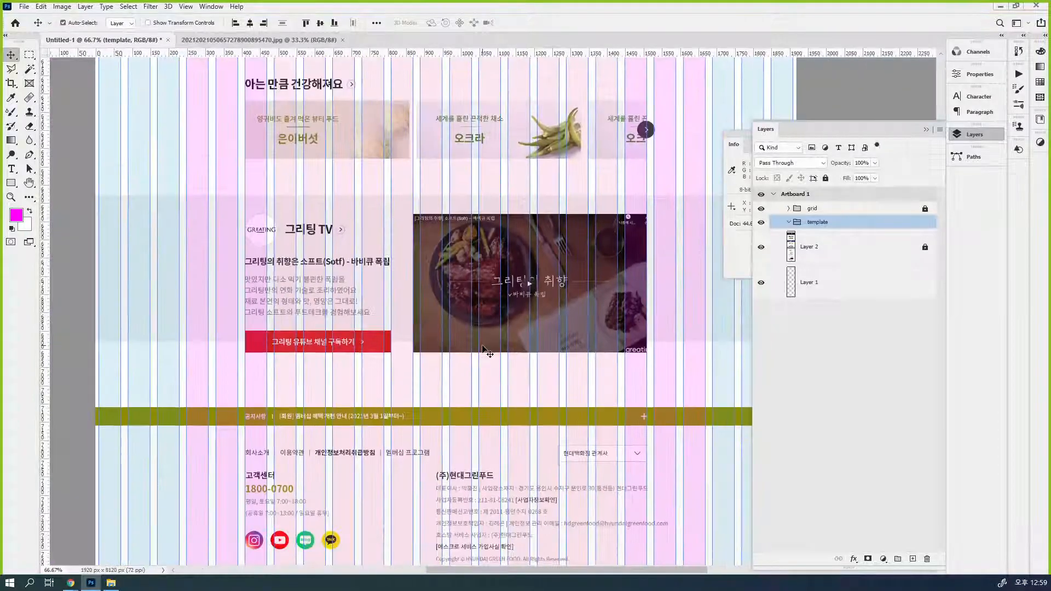
{"action": "left_click_drag", "start_coordinate": [535, 62], "coordinate": [534, 195]}
- Place horizontal guides along the upper and lower edges of the olive notice bar above the footer
{"action": "scroll", "coordinate": [582, 285], "scroll_direction": "down", "scroll_amount": 3}
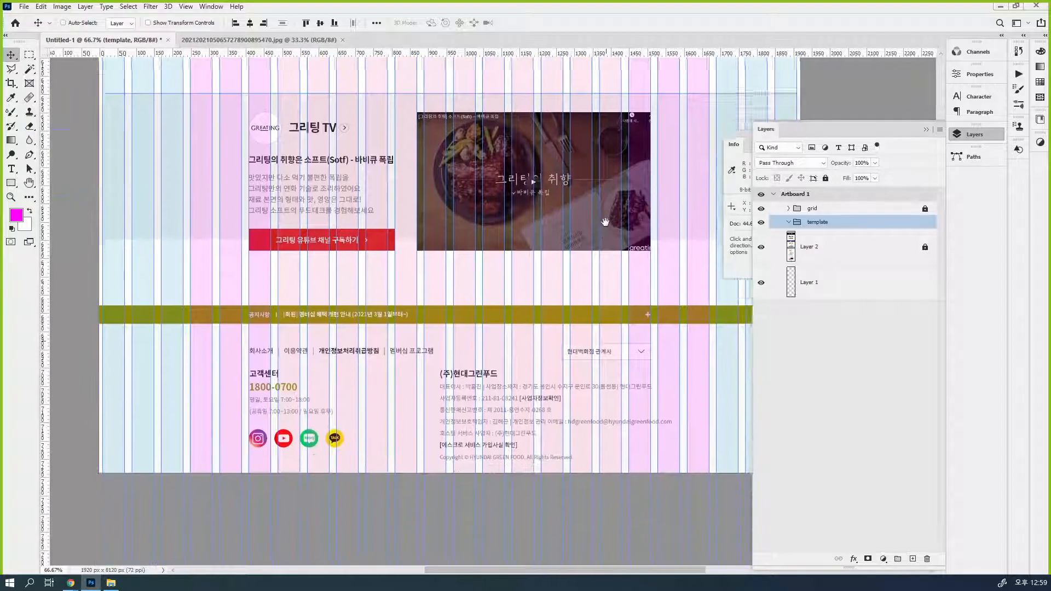
{"action": "left_click_drag", "start_coordinate": [592, 58], "coordinate": [597, 279]}
{"action": "left_click_drag", "start_coordinate": [594, 57], "coordinate": [602, 297]}
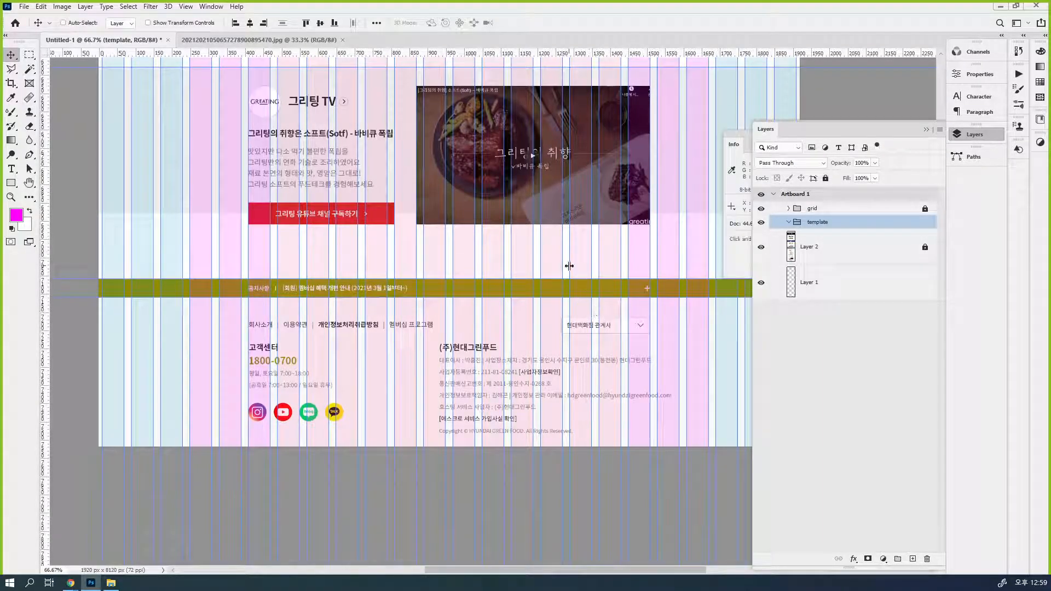
- Hide the grid group, and temporarily hide Layer 2 to check the section guides across the whole artboard
{"action": "left_click_drag", "start_coordinate": [594, 75], "coordinate": [547, 442]}
{"action": "scroll", "coordinate": [548, 442], "scroll_direction": "down", "scroll_amount": 2}
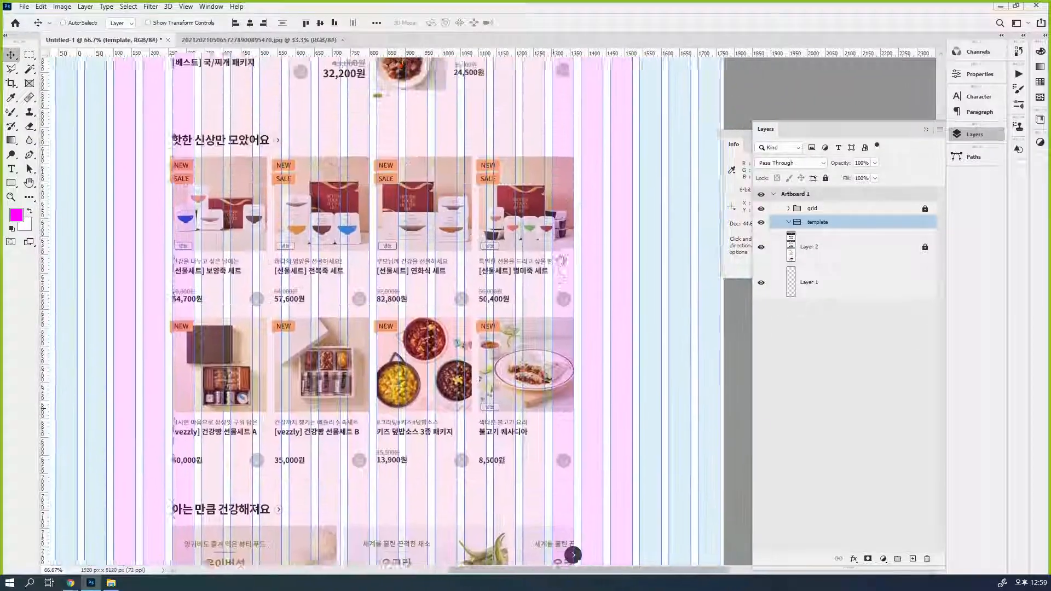
{"action": "scroll", "coordinate": [561, 259], "scroll_direction": "down", "scroll_amount": 1}
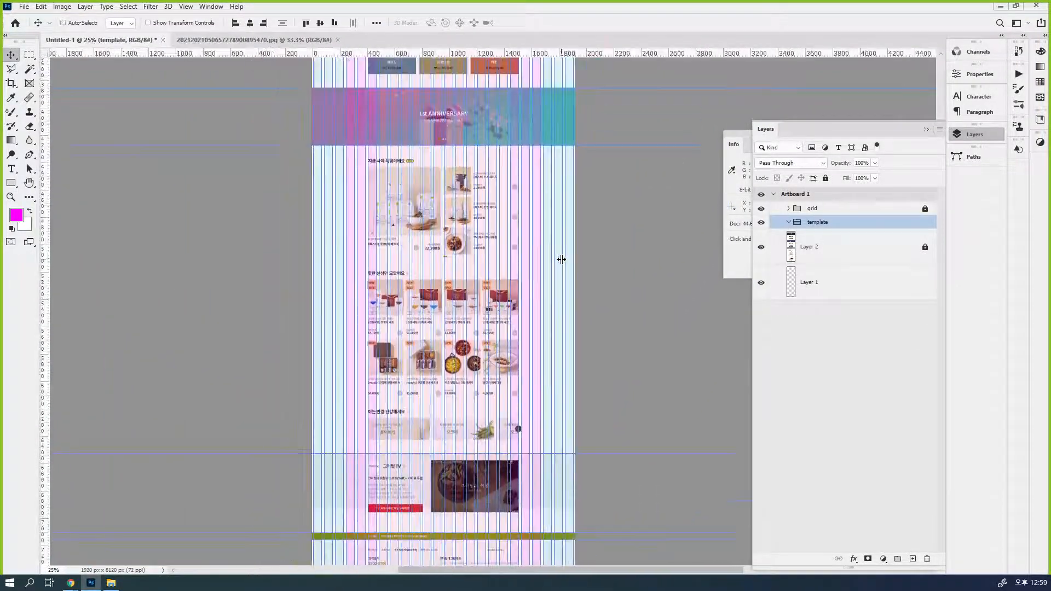
{"action": "scroll", "coordinate": [561, 258], "scroll_direction": "down", "scroll_amount": 1}
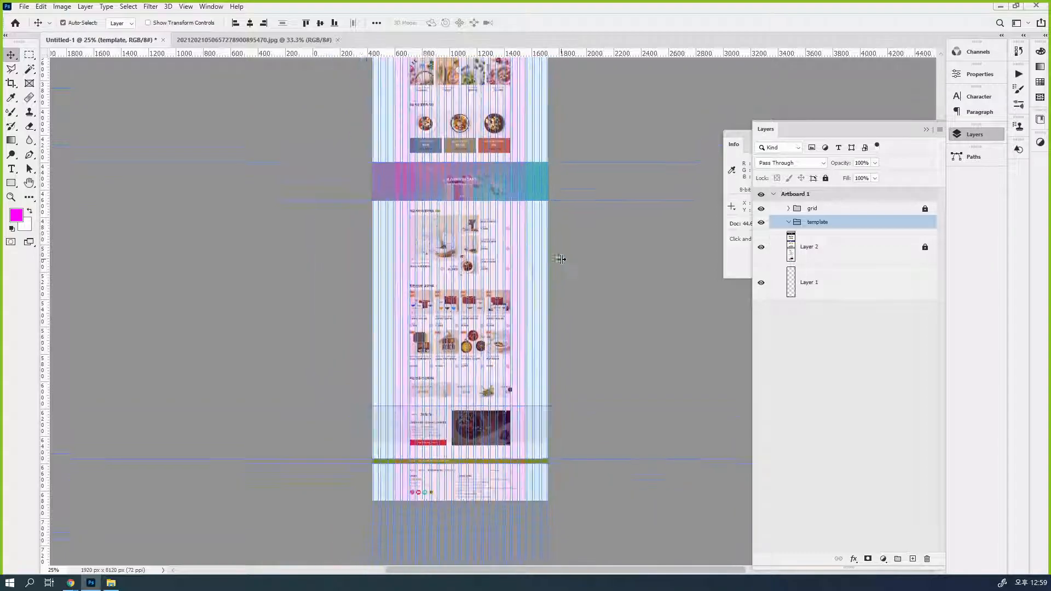
{"action": "left_click", "coordinate": [760, 208]}
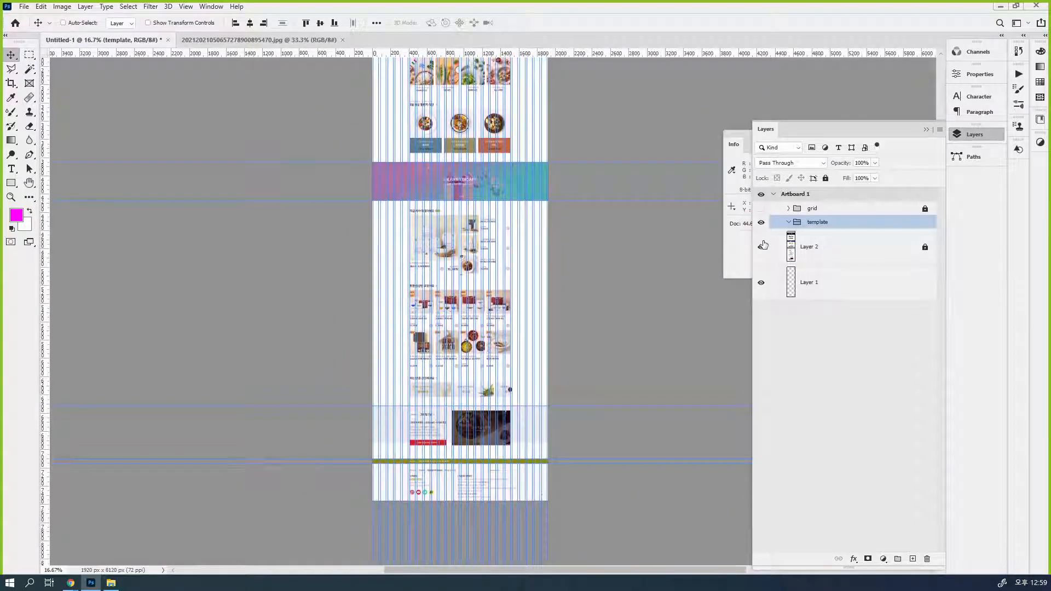
{"action": "left_click", "coordinate": [761, 247]}
{"action": "scroll", "coordinate": [661, 303], "scroll_direction": "left", "scroll_amount": 3}
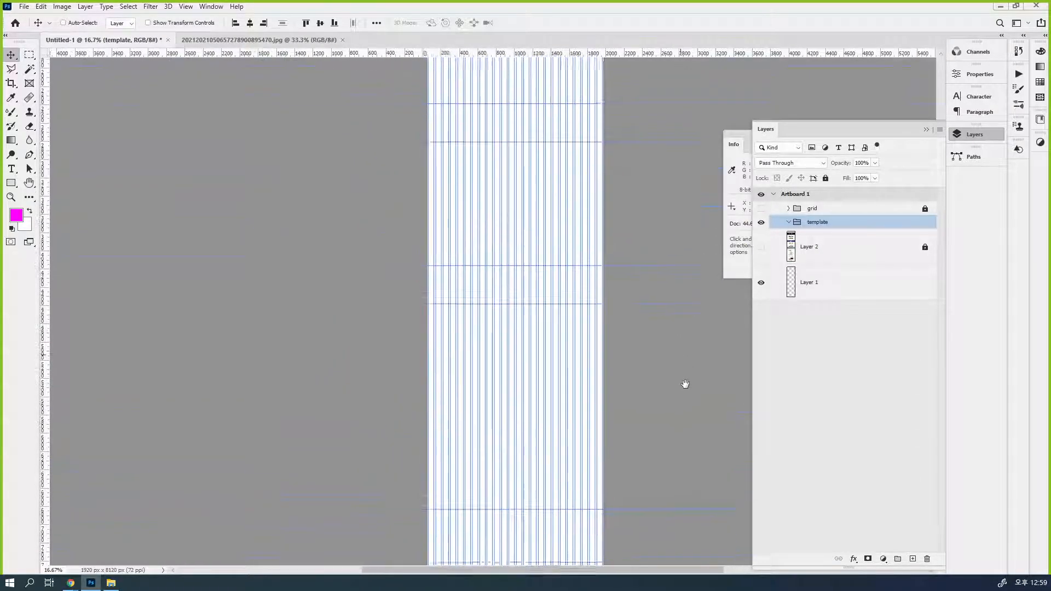
{"action": "key", "text": "ctrl+minus"}
{"action": "key", "text": "ctrl+minus"}
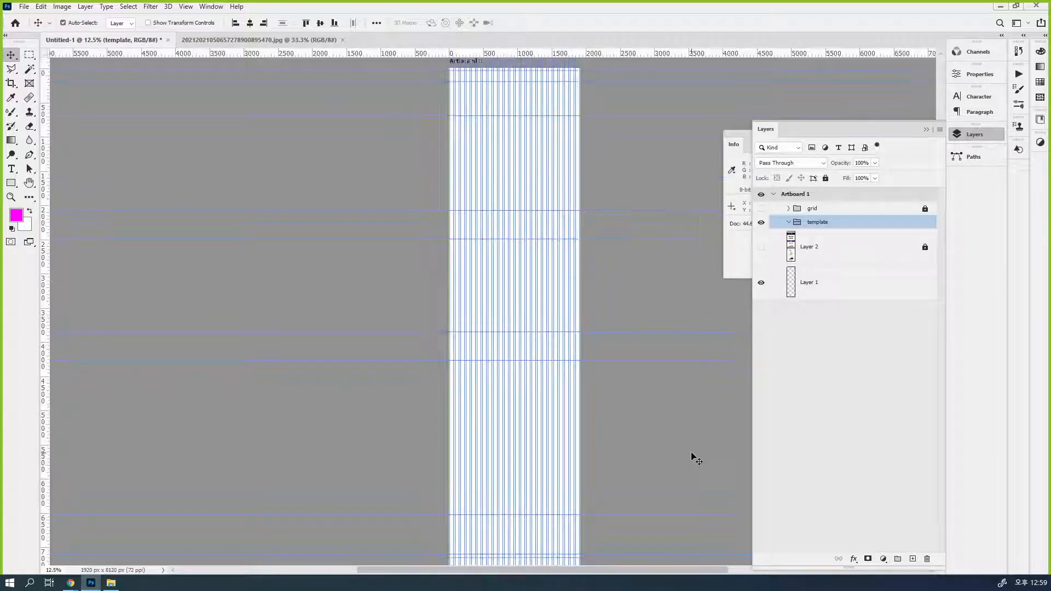
{"action": "left_click", "coordinate": [763, 249]}
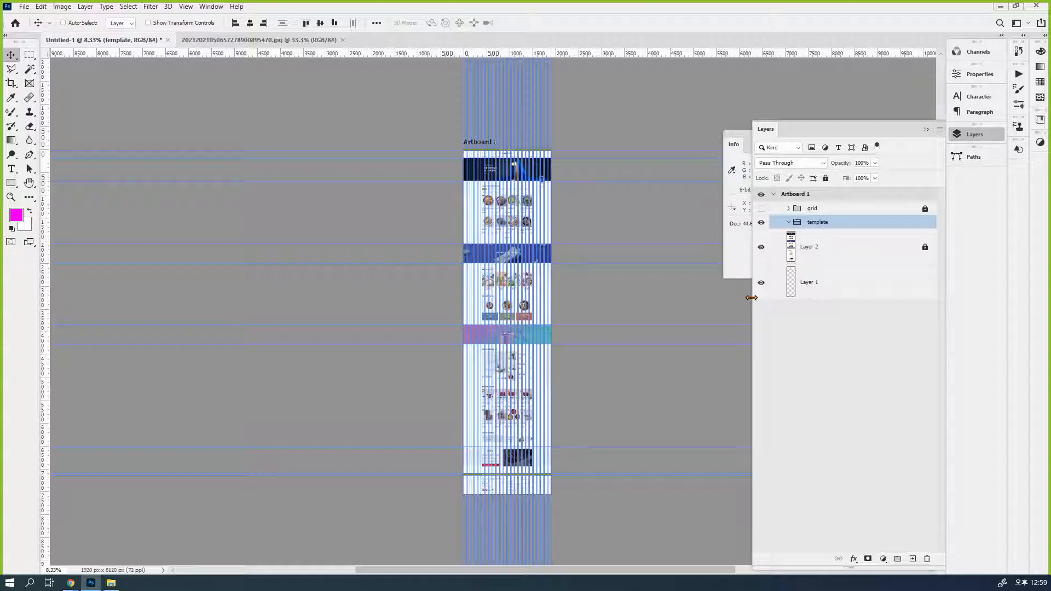
- Try Light Gray for the canvas surround and set it to the custom colour f7fbfe instead
{"action": "right_click", "coordinate": [686, 295]}
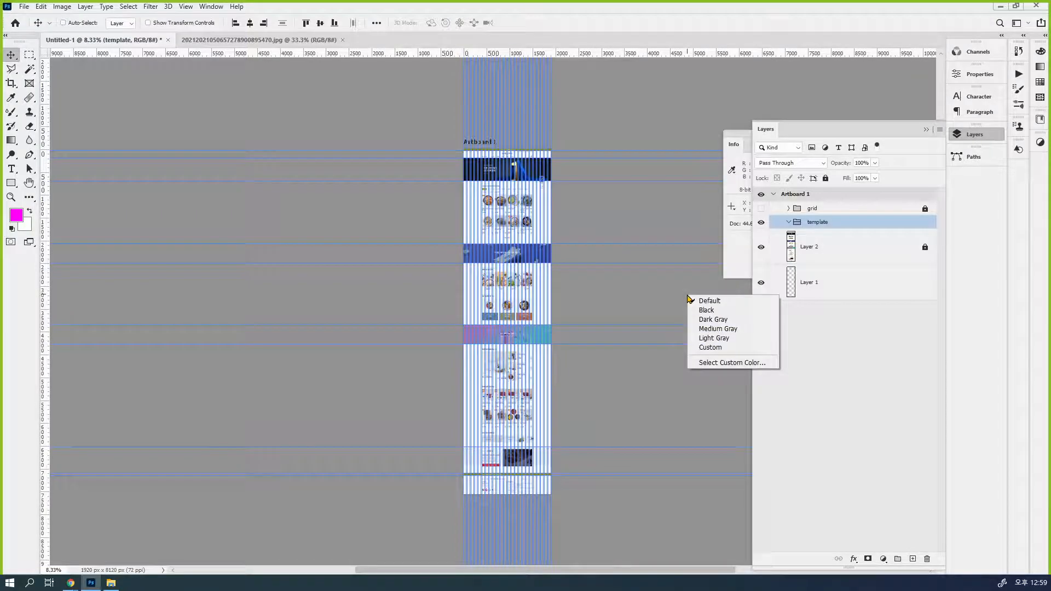
{"action": "left_click", "coordinate": [705, 338]}
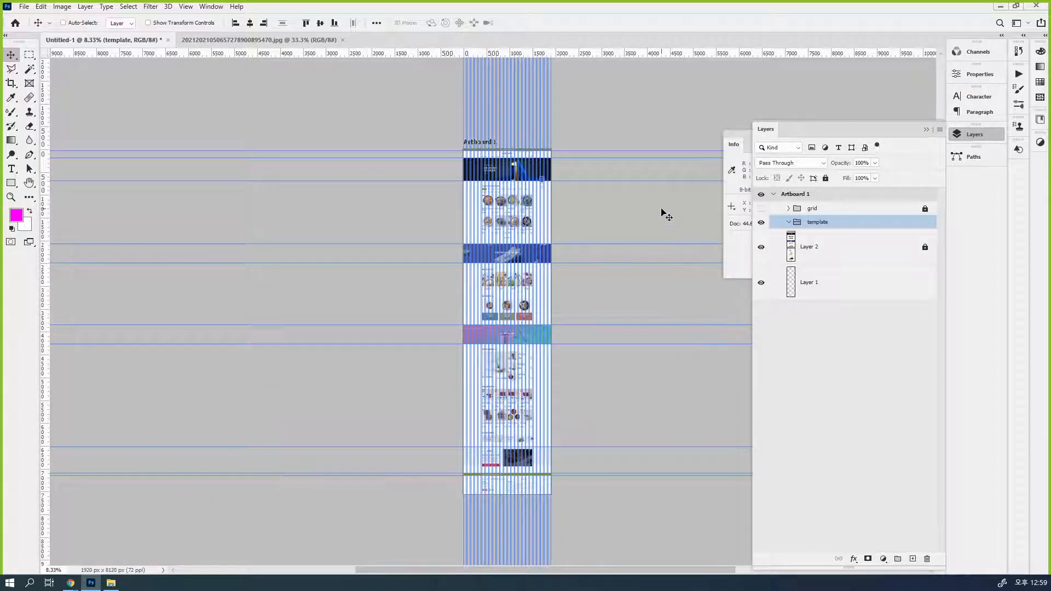
{"action": "right_click", "coordinate": [661, 212]}
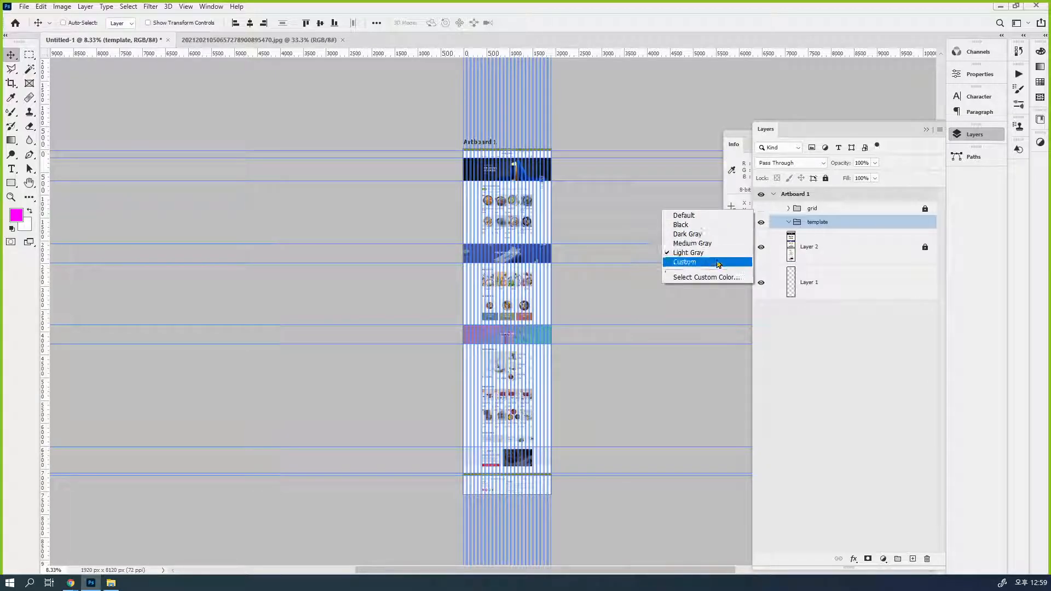
{"action": "left_click", "coordinate": [717, 264]}
{"action": "right_click", "coordinate": [661, 198]}
{"action": "left_click", "coordinate": [706, 262]}
{"action": "left_click_drag", "start_coordinate": [577, 103], "coordinate": [575, 98]}
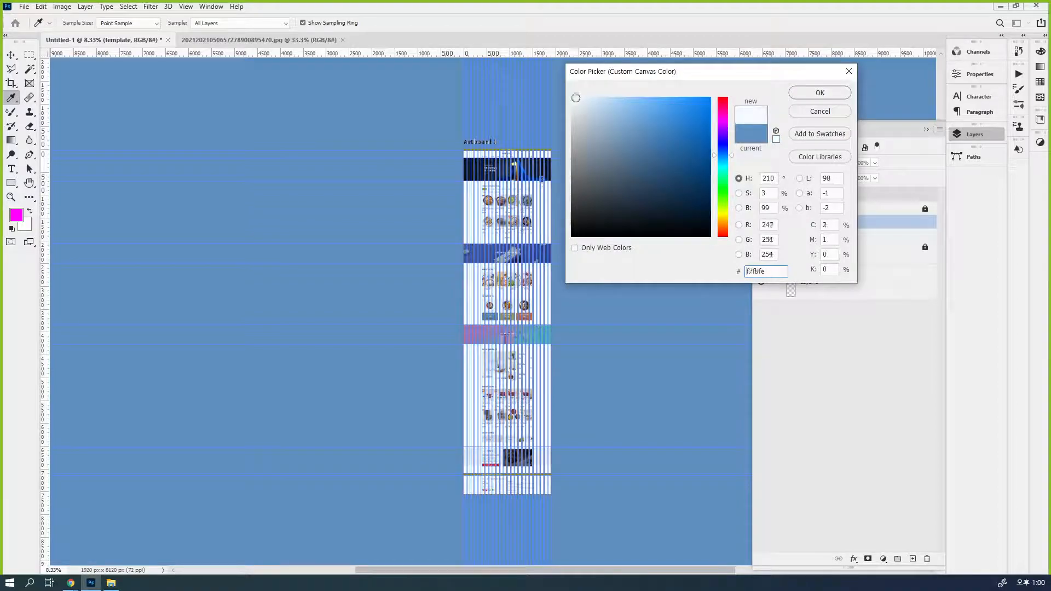
{"action": "left_click", "coordinate": [819, 93]}
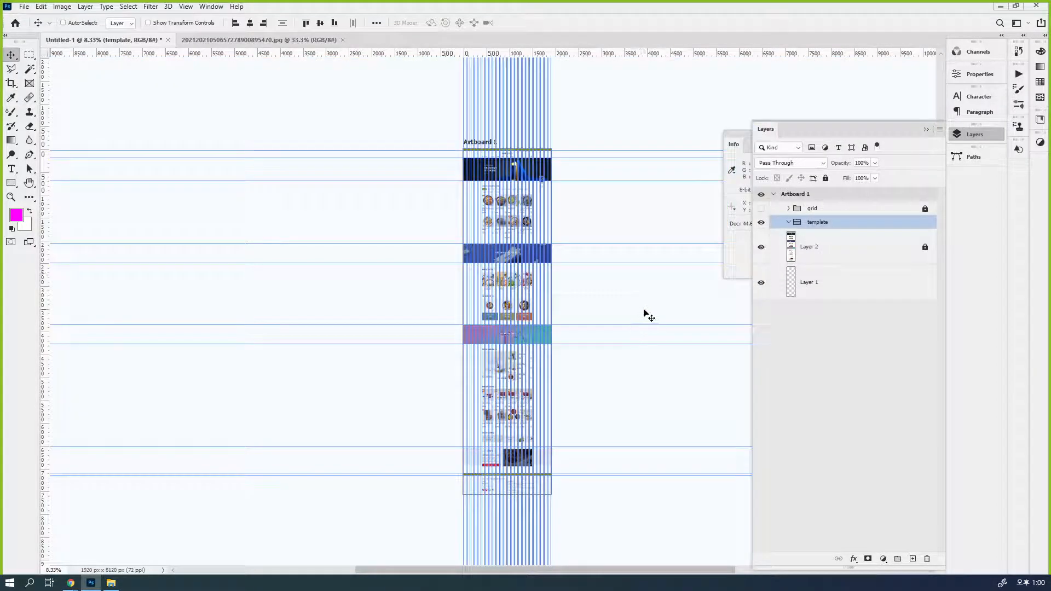
- Select the template group and activate the Rectangle tool with the page header in view
{"action": "scroll", "coordinate": [635, 311], "scroll_direction": "up", "scroll_amount": 3}
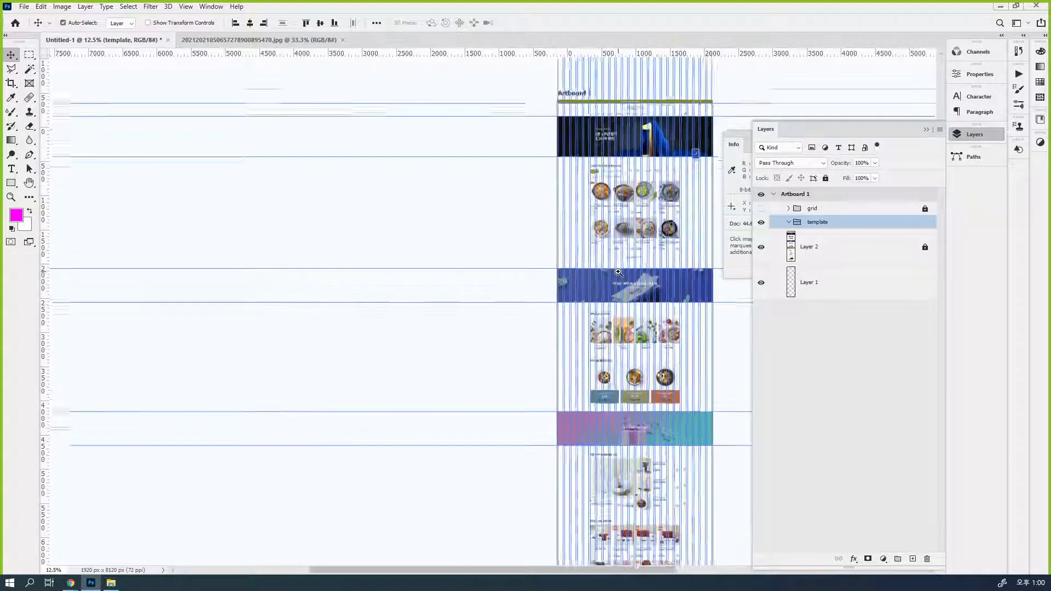
{"action": "left_click_drag", "start_coordinate": [630, 250], "coordinate": [554, 311]}
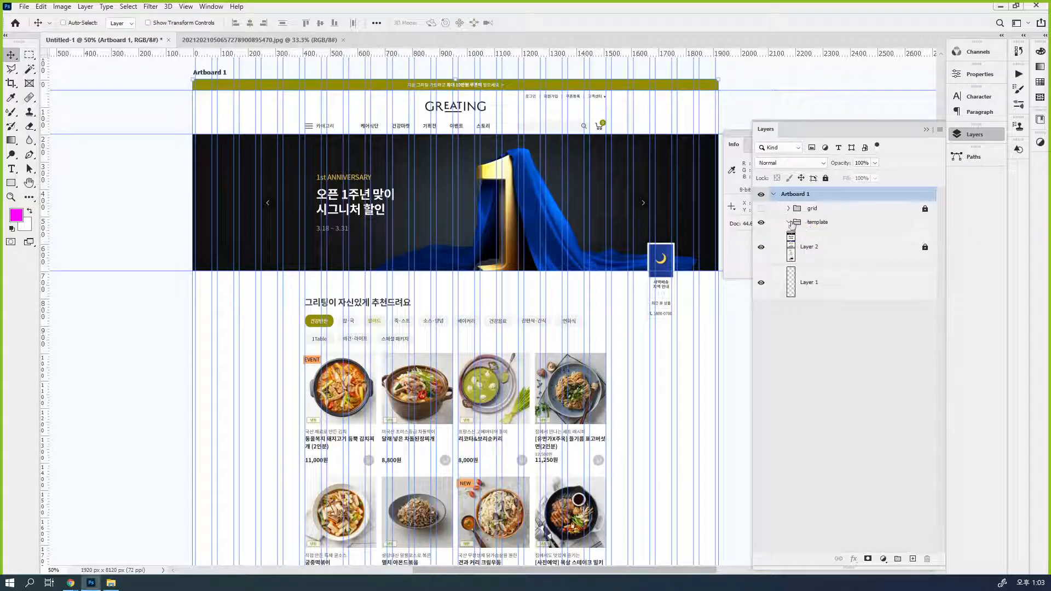
{"action": "left_click", "coordinate": [818, 222]}
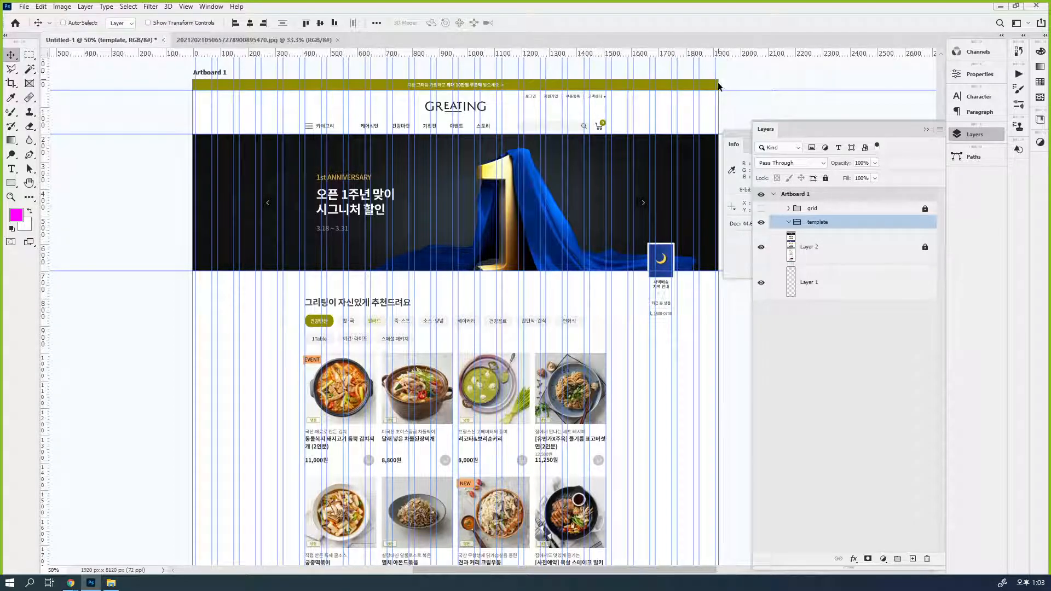
{"action": "left_click_drag", "start_coordinate": [474, 149], "coordinate": [461, 172]}
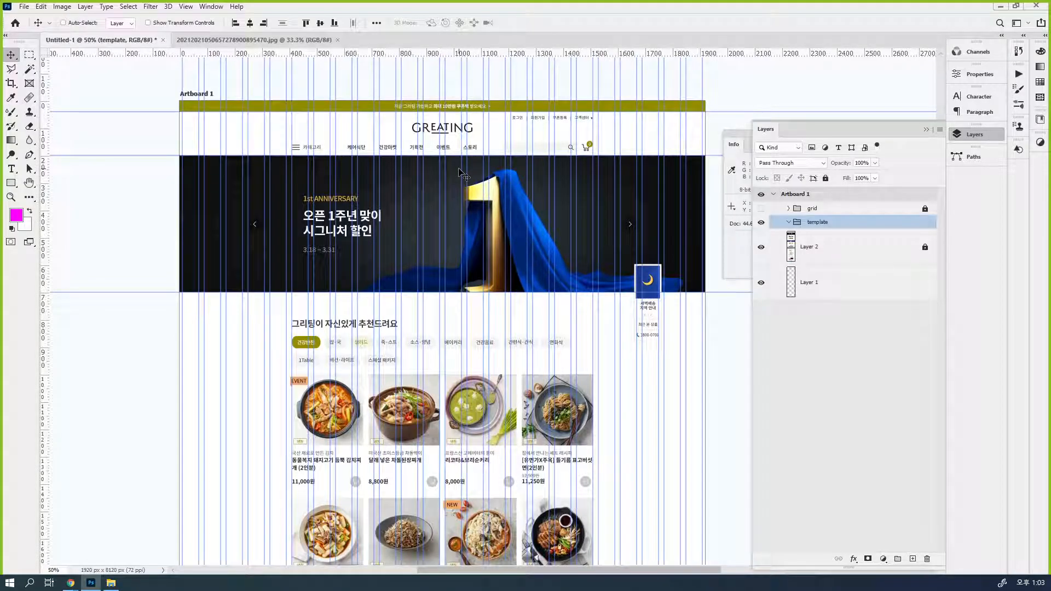
{"action": "left_click", "coordinate": [8, 184]}
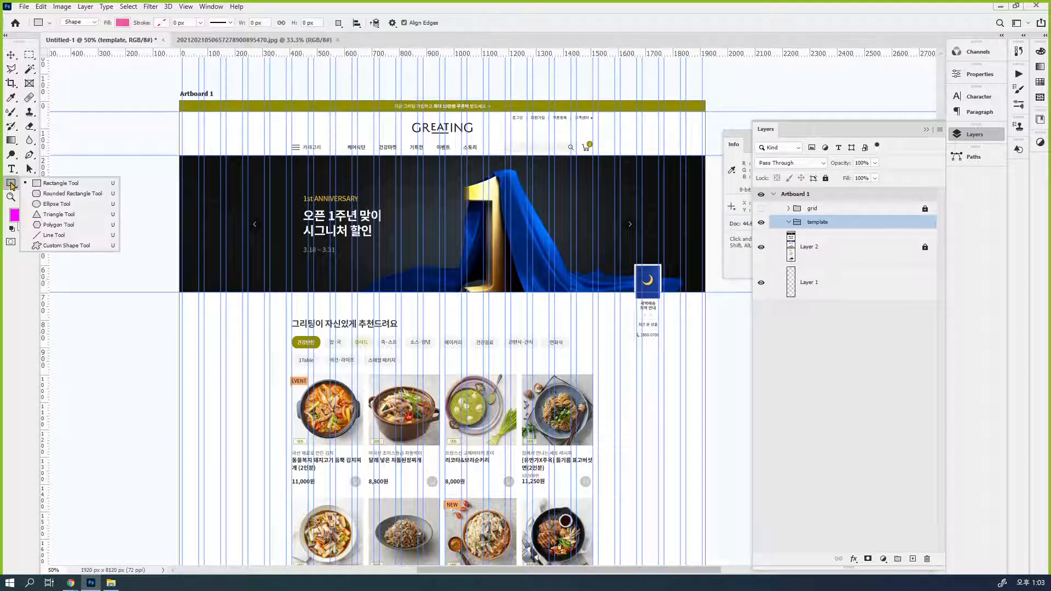
{"action": "left_click", "coordinate": [54, 186]}
- Set the rectangle's fill to a very light gray from the Grayscale swatches
{"action": "left_click", "coordinate": [123, 23]}
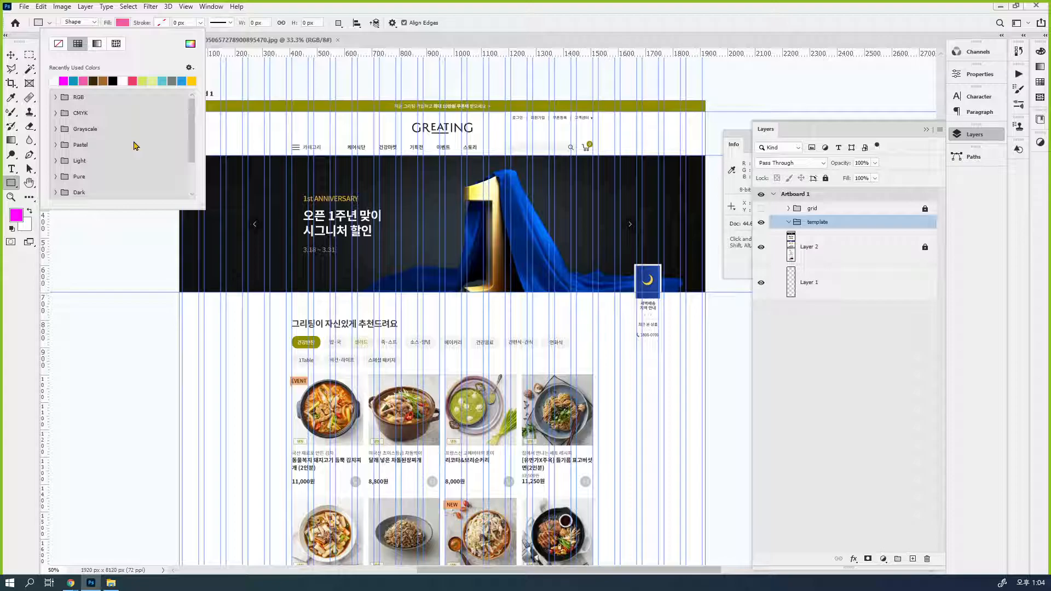
{"action": "left_click", "coordinate": [667, 17]}
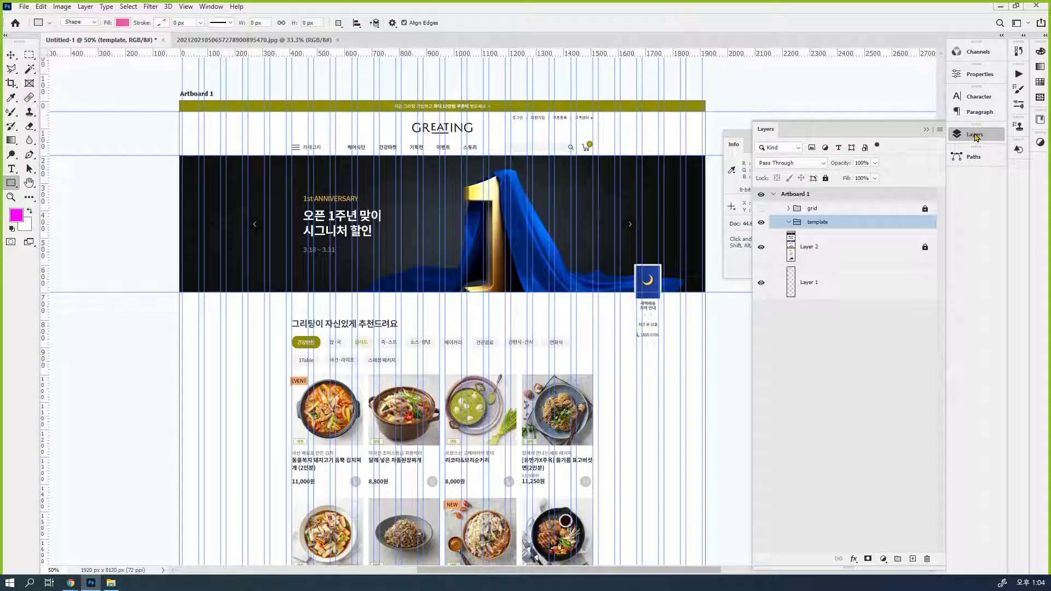
{"action": "left_click", "coordinate": [1045, 82]}
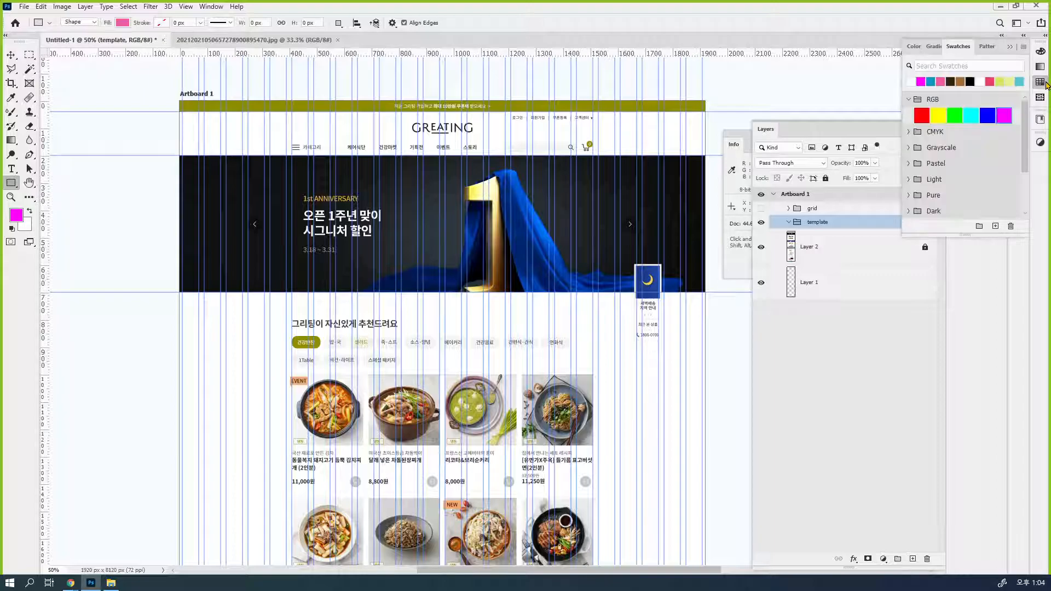
{"action": "left_click", "coordinate": [947, 155]}
{"action": "left_click", "coordinate": [909, 148]}
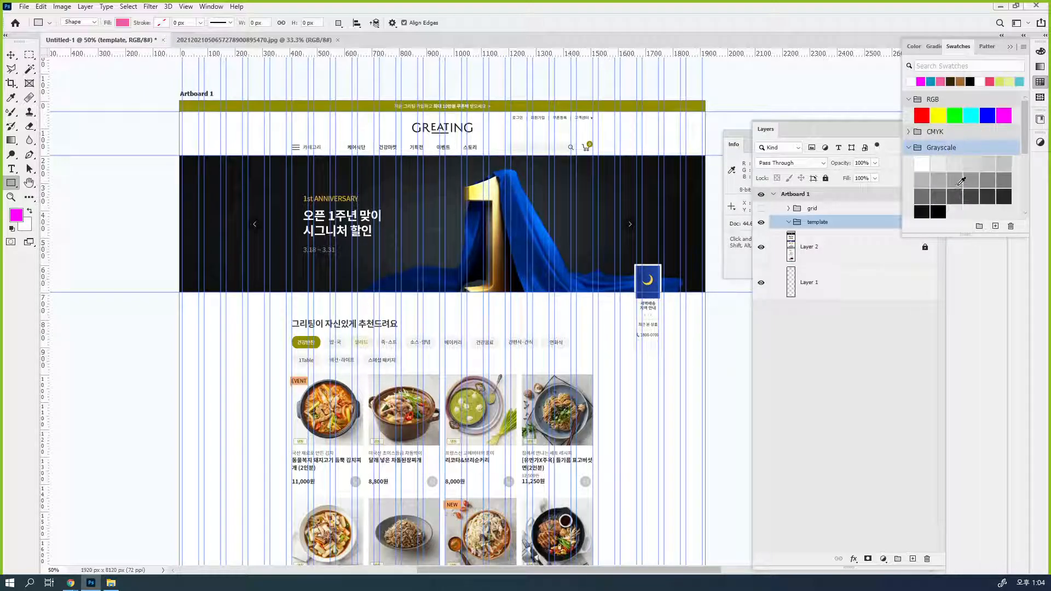
{"action": "left_click", "coordinate": [939, 164]}
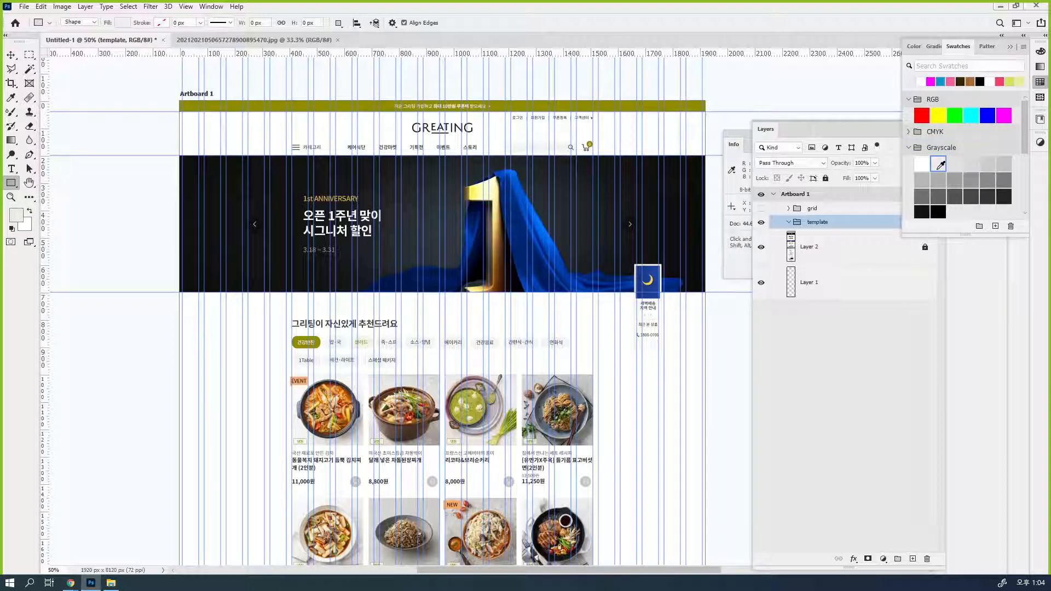
{"action": "left_click", "coordinate": [939, 178]}
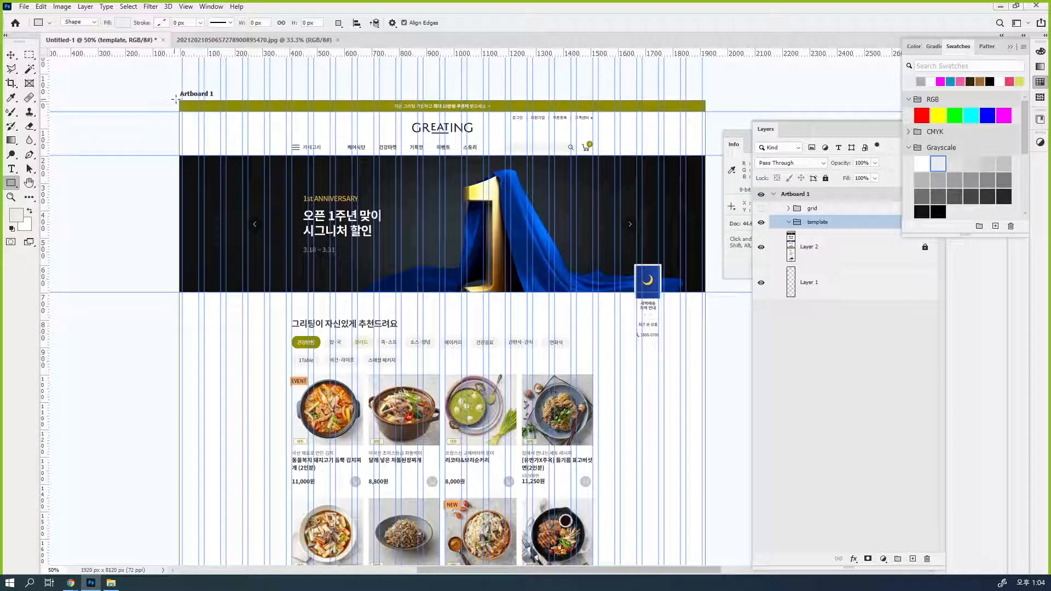
- Draw a rectangle about 1918 by 47 px over the olive top strip and align its left edge with the artboard at X 0
{"action": "left_click_drag", "start_coordinate": [179, 99], "coordinate": [706, 112]}
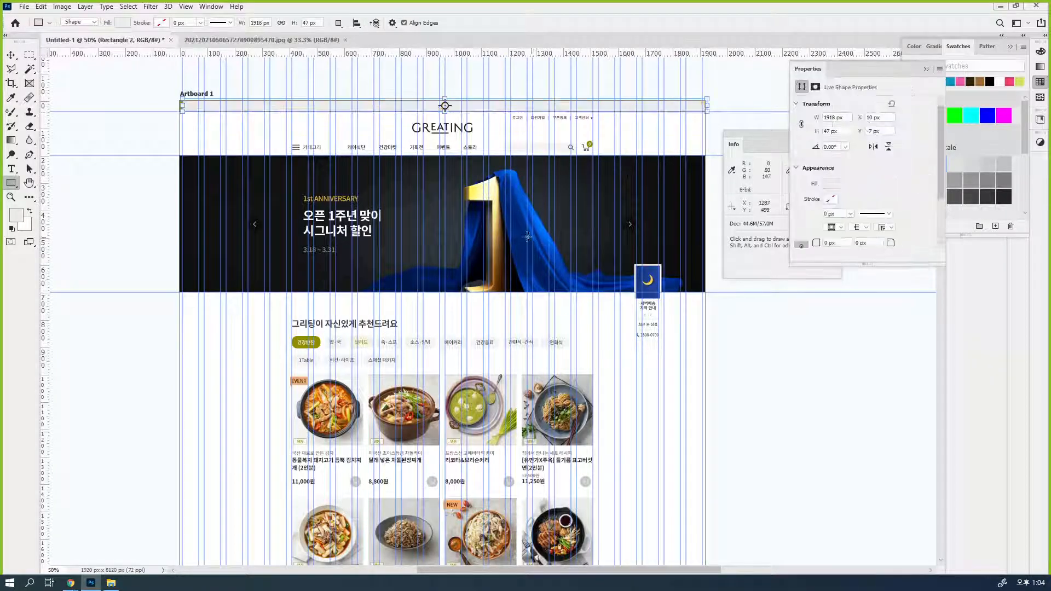
{"action": "key", "text": "v"}
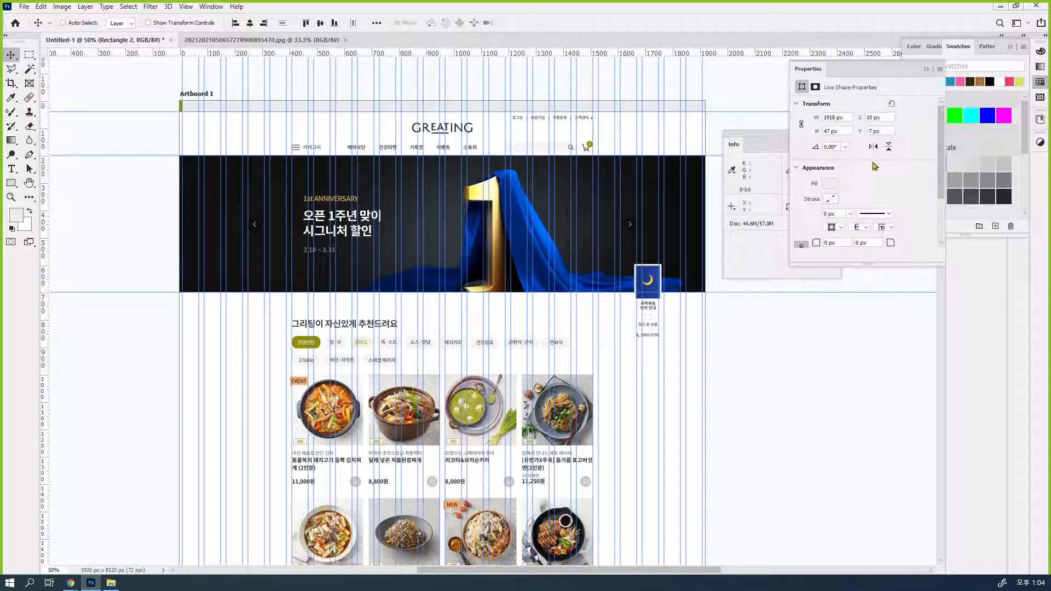
{"action": "left_click", "coordinate": [258, 104], "text": "ctrl"}
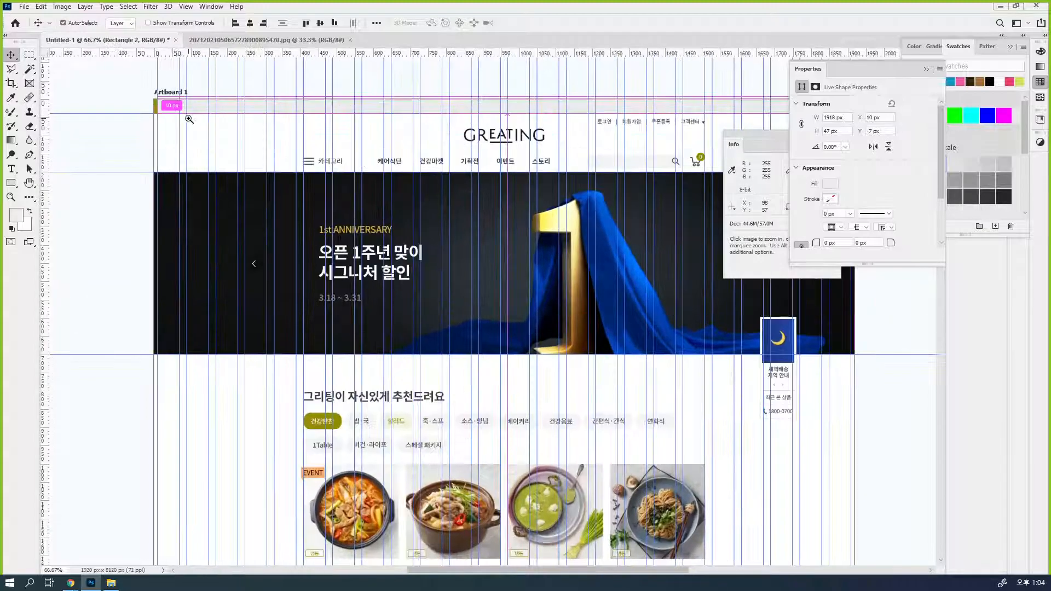
{"action": "left_click", "coordinate": [189, 118], "text": "ctrl"}
{"action": "left_click", "coordinate": [156, 117], "text": "ctrl"}
{"action": "left_click_drag", "start_coordinate": [150, 117], "coordinate": [287, 211]}
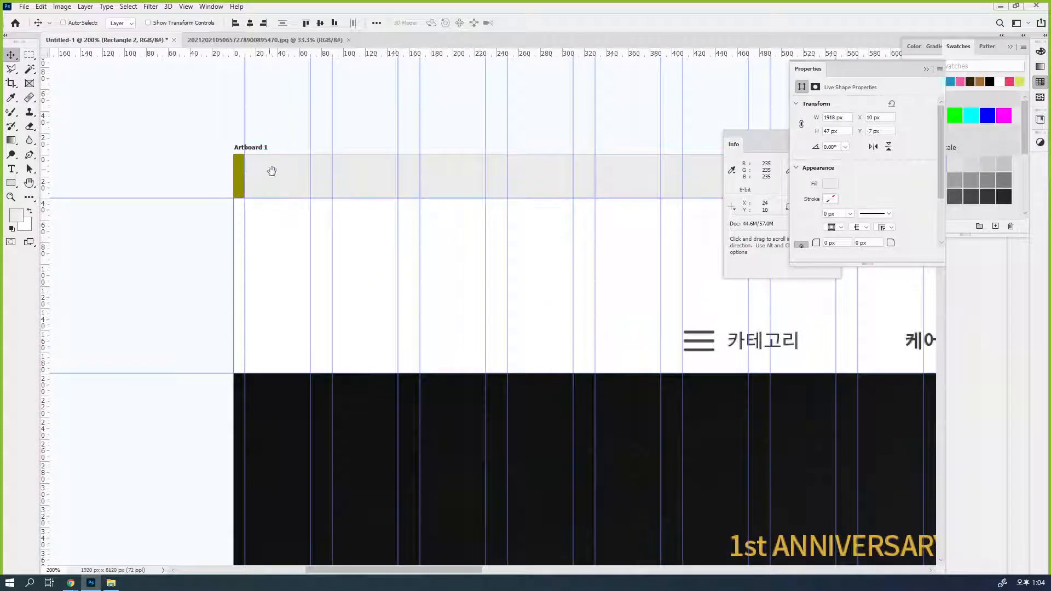
{"action": "left_click_drag", "start_coordinate": [274, 175], "coordinate": [263, 174]}
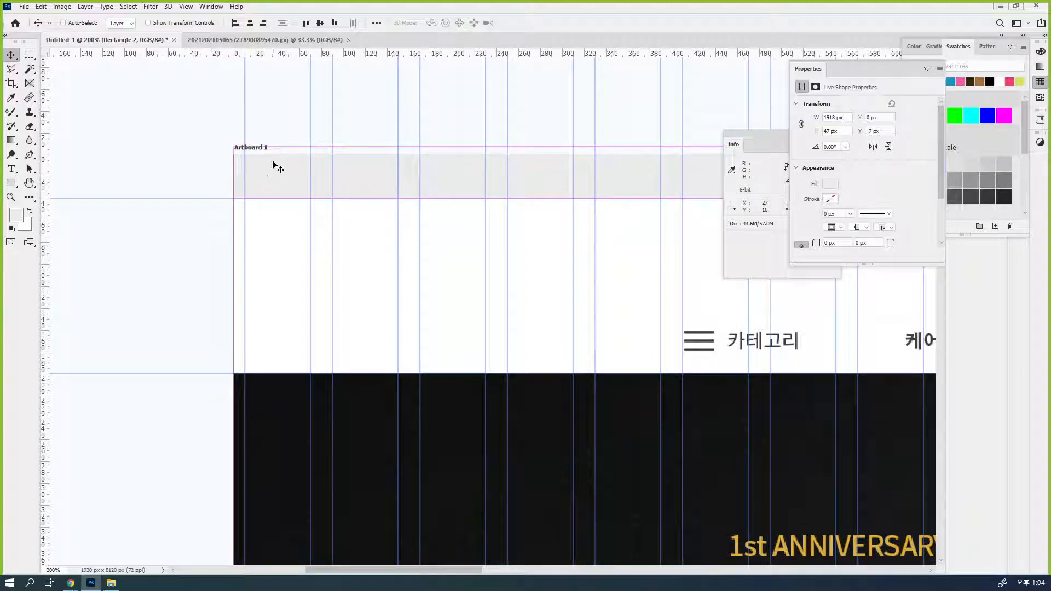
- Resize the rectangle to 1920 by 40 px so that it spans the artboard width from its upper edge to the first horizontal guide
{"action": "left_click_drag", "start_coordinate": [476, 190], "coordinate": [223, 165]}
{"action": "left_click_drag", "start_coordinate": [598, 157], "coordinate": [366, 172]}
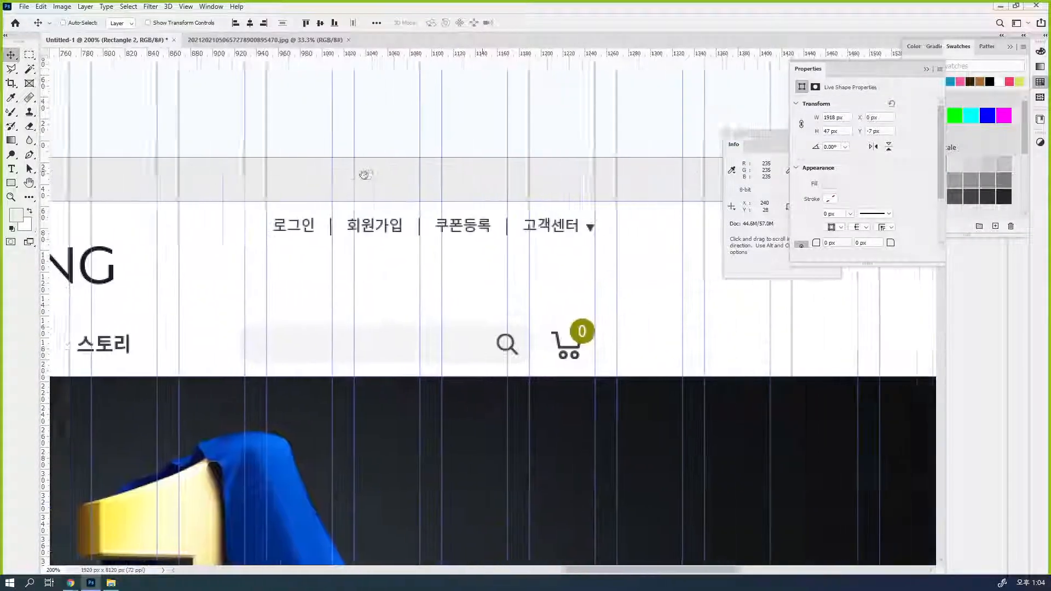
{"action": "left_click_drag", "start_coordinate": [638, 181], "coordinate": [426, 180]}
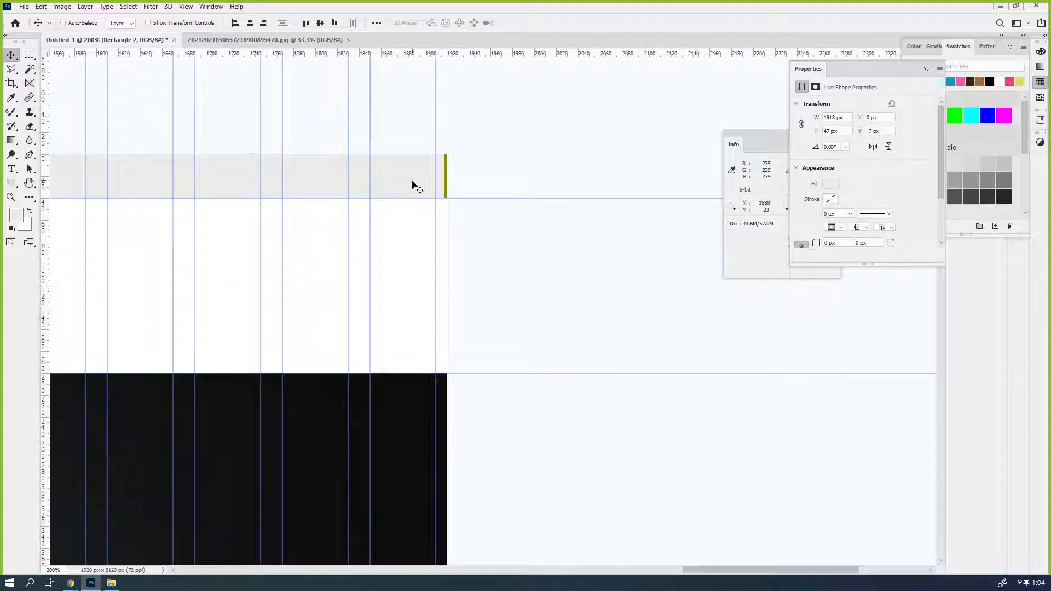
{"action": "key", "text": "ctrl+t"}
{"action": "left_click_drag", "start_coordinate": [442, 175], "coordinate": [445, 173]}
{"action": "left_click_drag", "start_coordinate": [277, 183], "coordinate": [623, 187]}
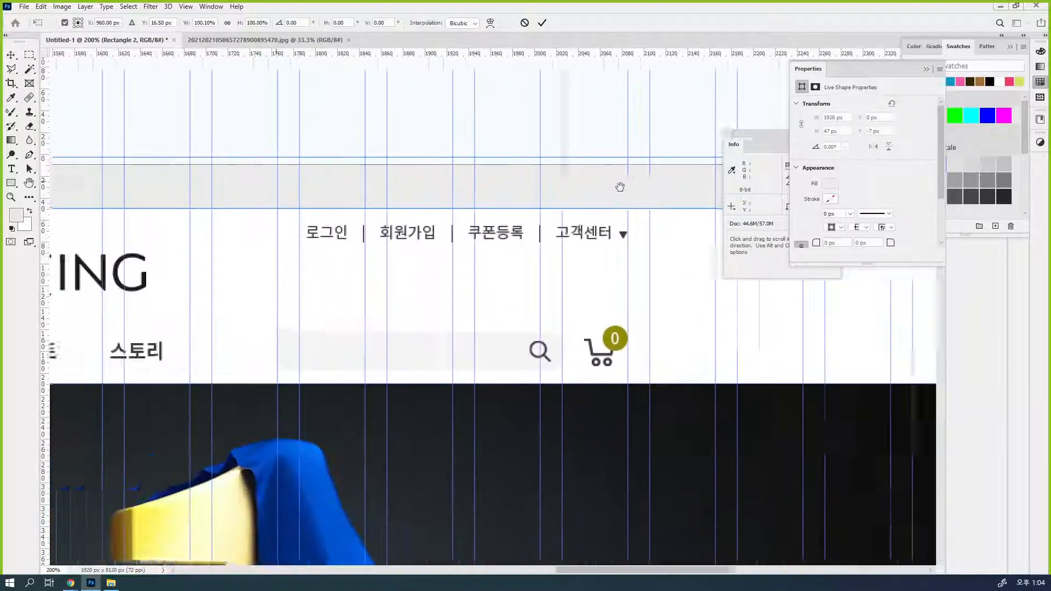
{"action": "left_click_drag", "start_coordinate": [178, 164], "coordinate": [324, 176]}
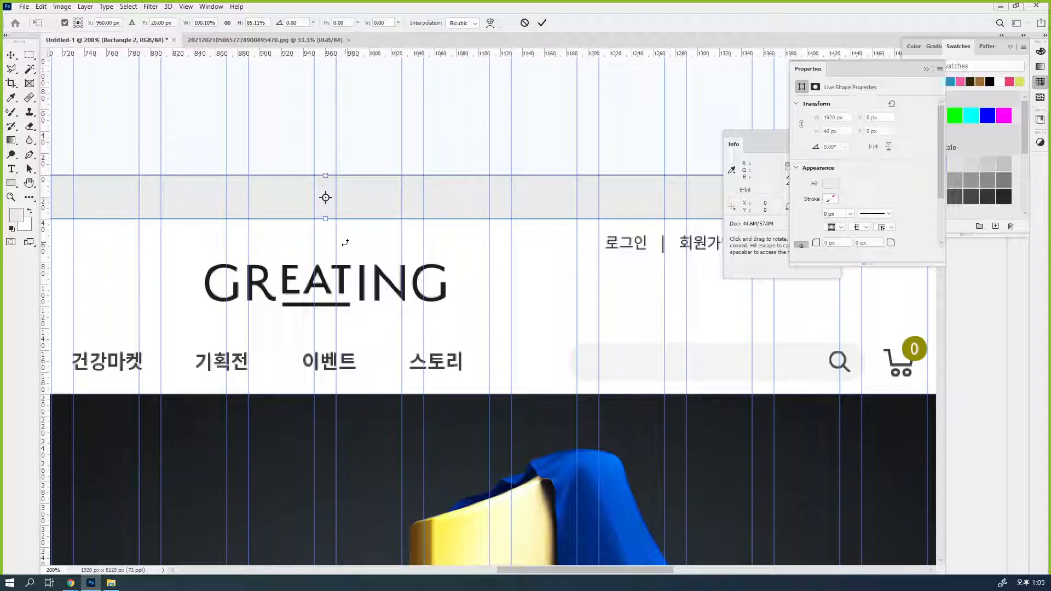
{"action": "key", "text": "Return"}
- Rearrange the workspace: collapse Properties, move Info aside, float Swatches beside the canvas and show Layers
{"action": "key", "text": "ctrl+minus"}
{"action": "key", "text": "ctrl+minus"}
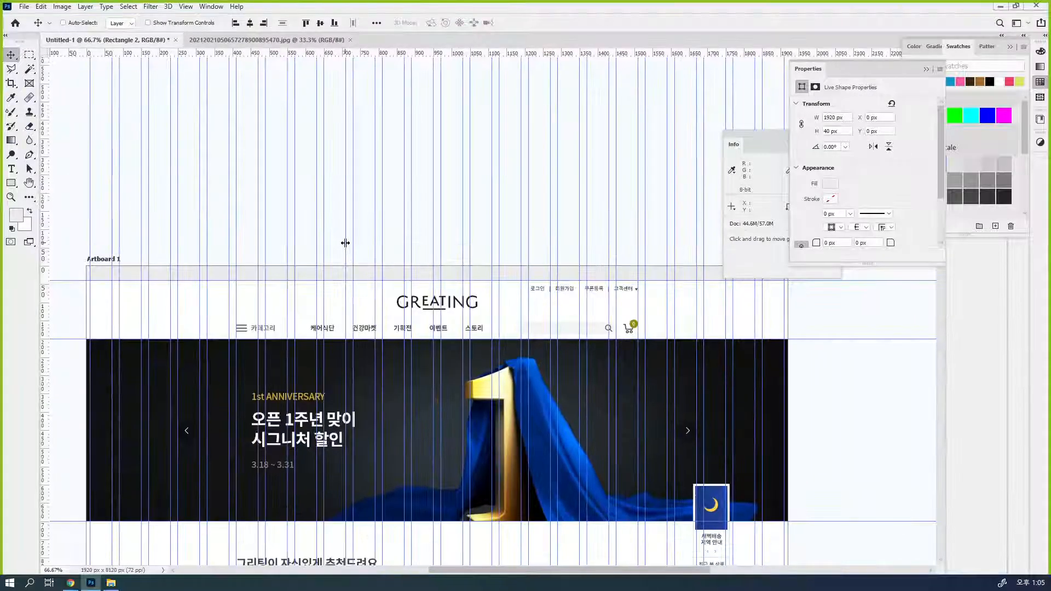
{"action": "left_click", "coordinate": [926, 68]}
{"action": "left_click_drag", "start_coordinate": [818, 134], "coordinate": [998, 286]}
{"action": "left_click_drag", "start_coordinate": [658, 263], "coordinate": [743, 146]}
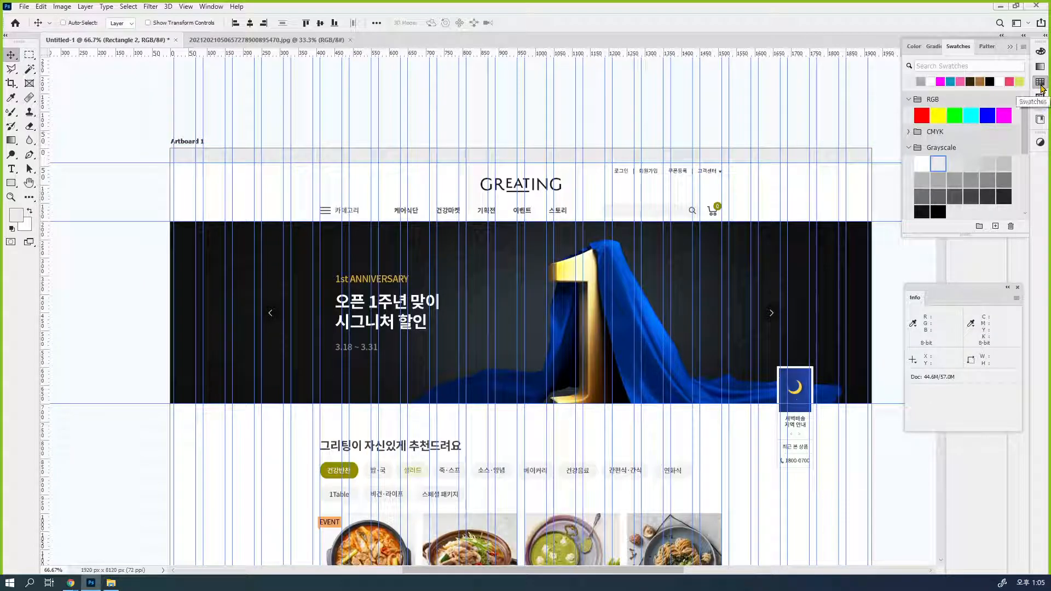
{"action": "left_click_drag", "start_coordinate": [1042, 87], "coordinate": [82, 226]}
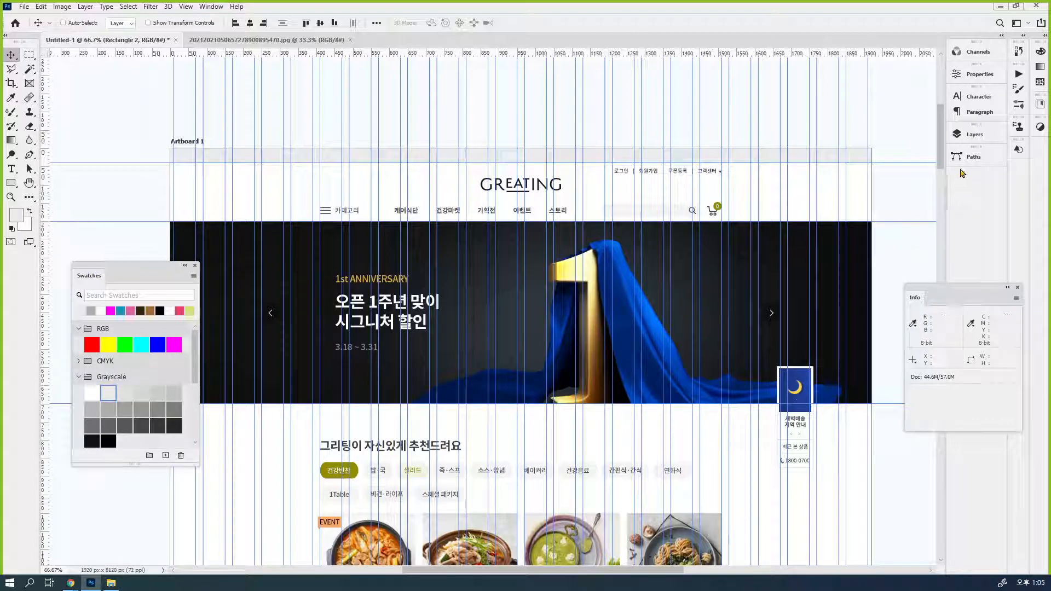
{"action": "left_click", "coordinate": [973, 134]}
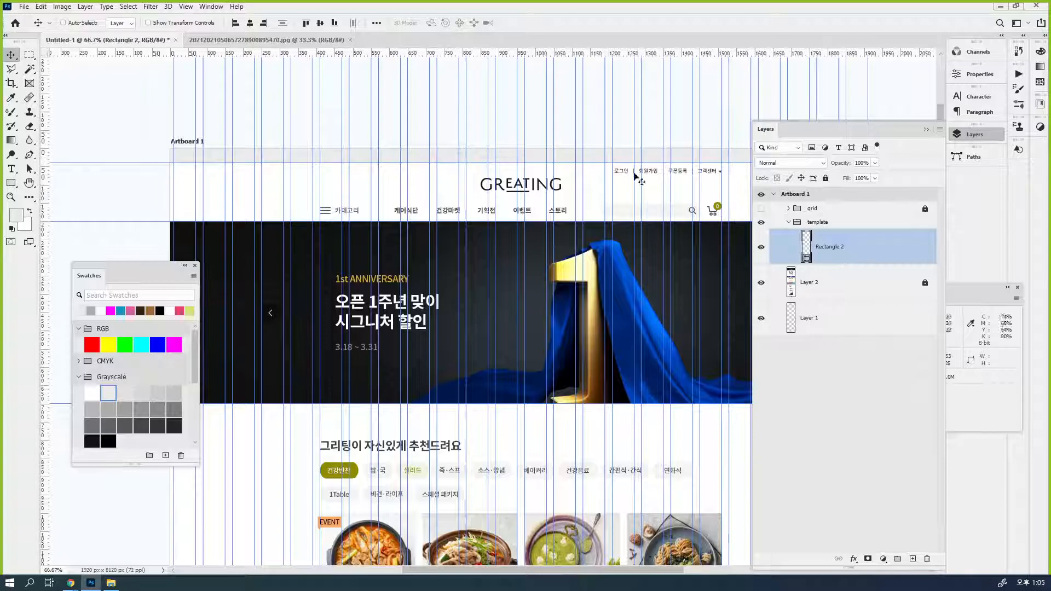
- Rename the rectangle's layer as popup
{"action": "left_click_drag", "start_coordinate": [655, 170], "coordinate": [611, 114]}
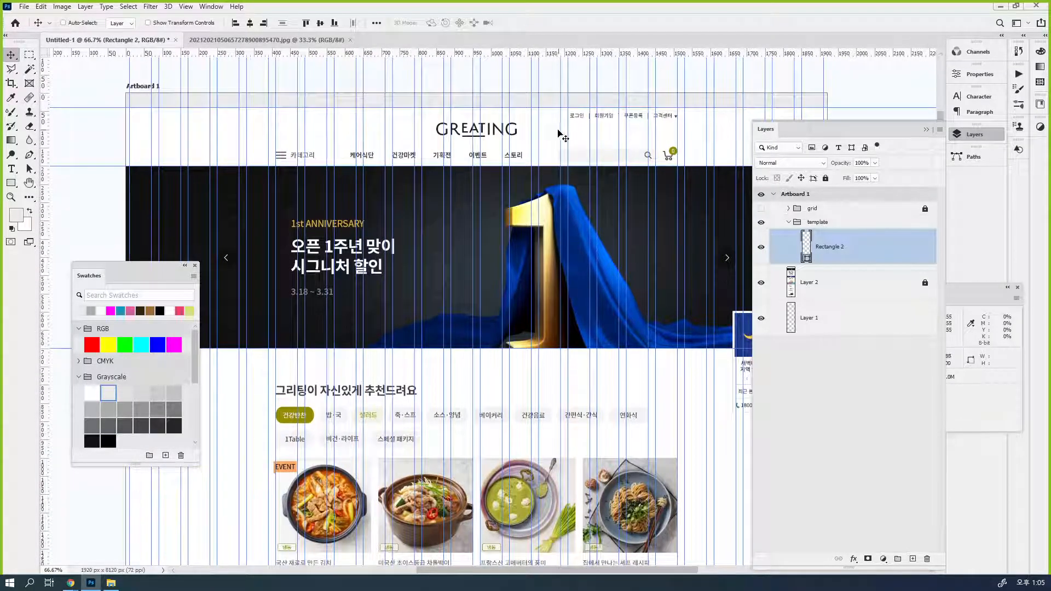
{"action": "double_click", "coordinate": [826, 247]}
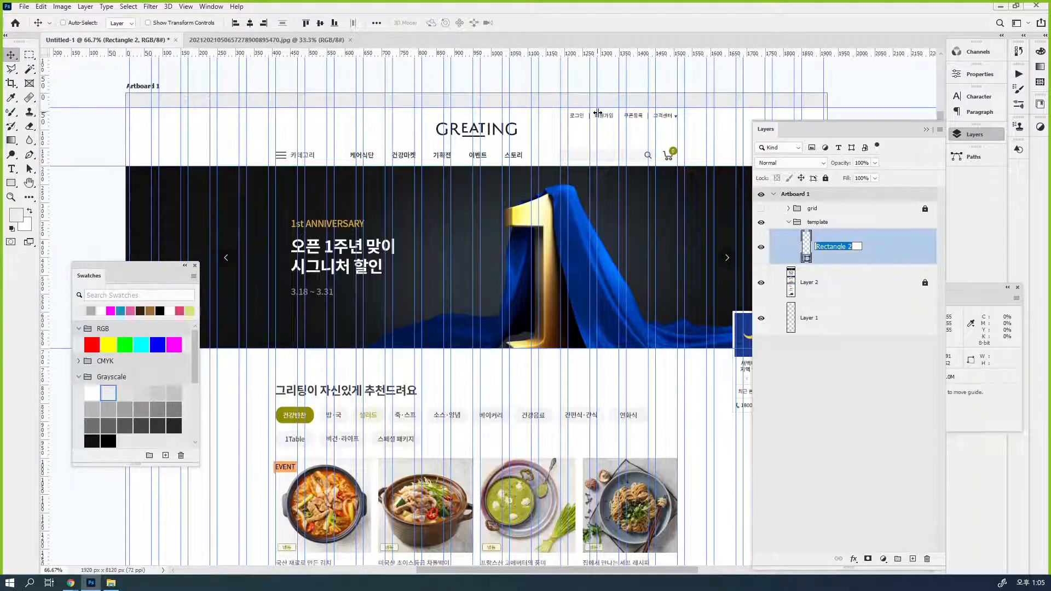
{"action": "type", "text": "poo"}
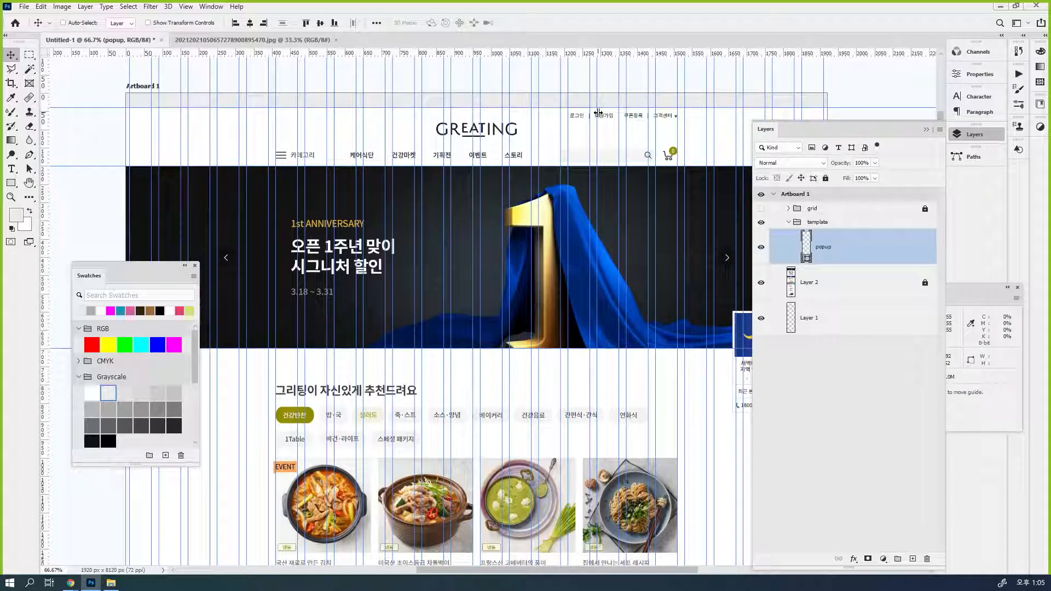
{"action": "key", "text": "ctrl"}
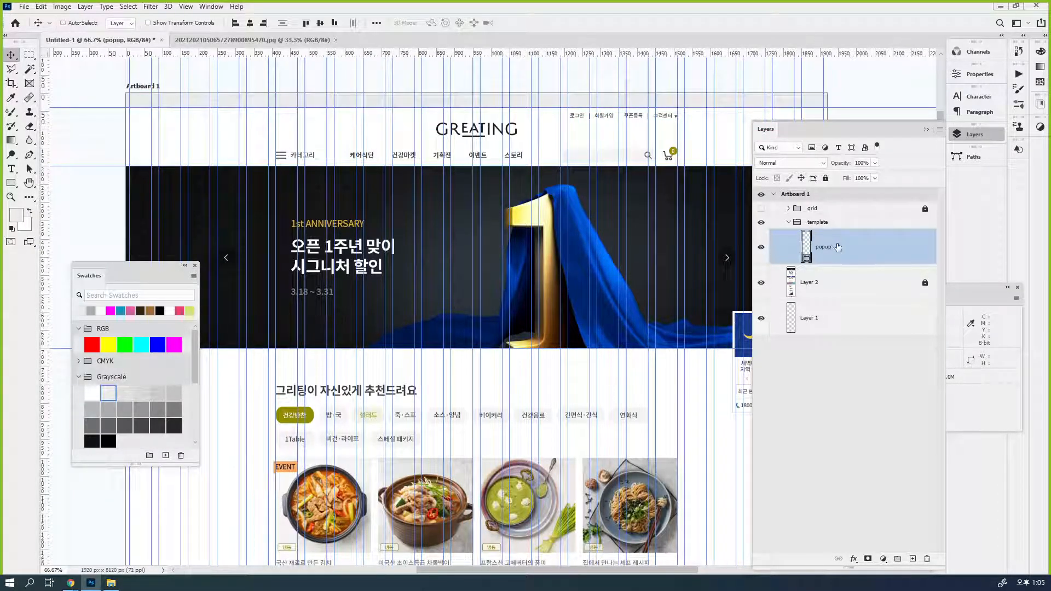
- Duplicate the popup rectangle, resize the copy to 1920 by 160 px over the GREATING header and fill it with a slightly darker gray swatch
{"action": "key", "text": "ctrl+j"}
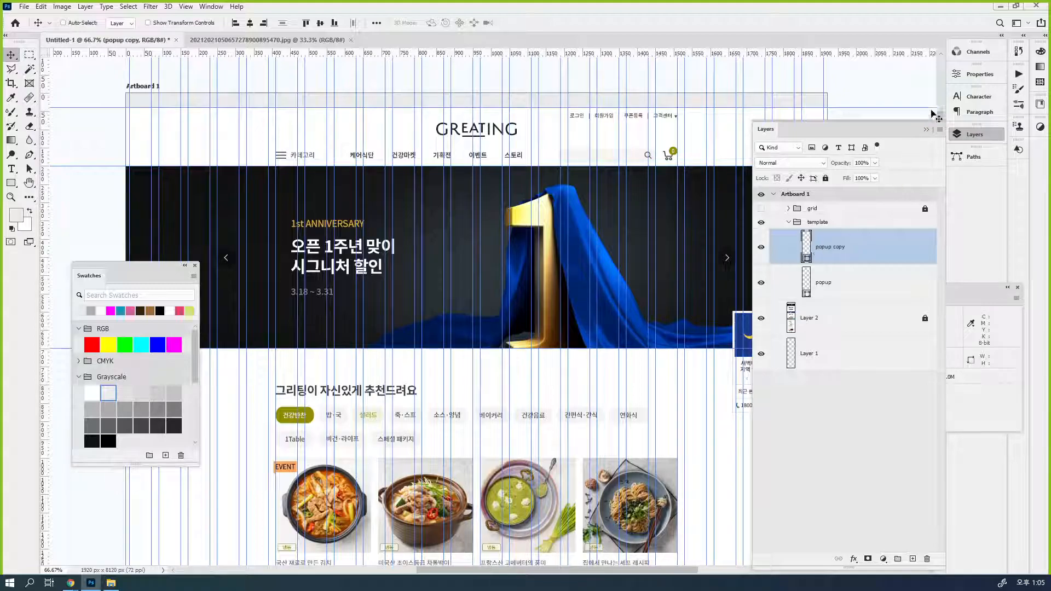
{"action": "key", "text": "ctrl+t"}
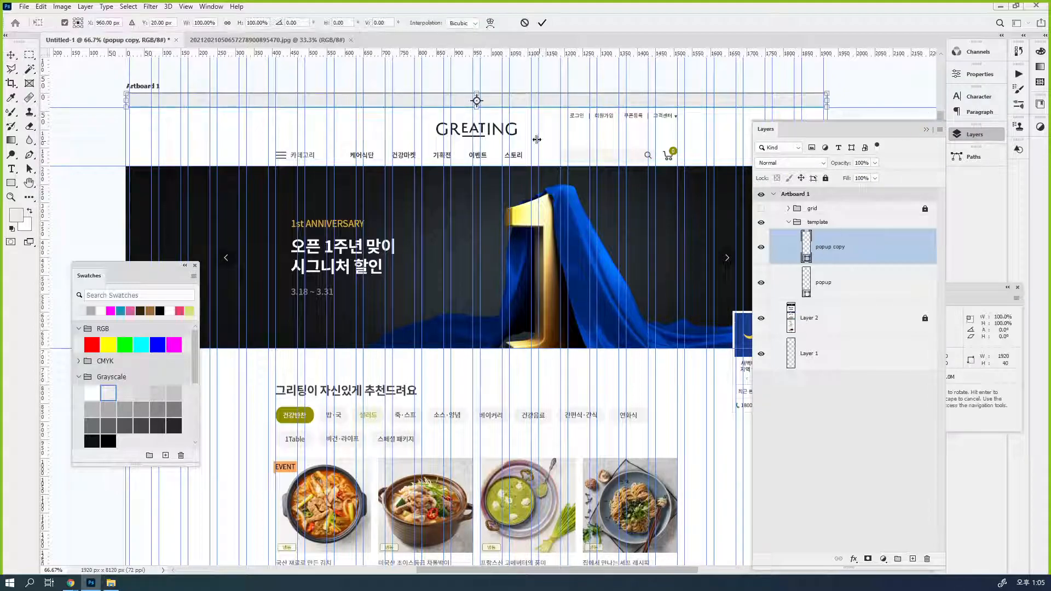
{"action": "left_click_drag", "start_coordinate": [477, 94], "coordinate": [470, 162]}
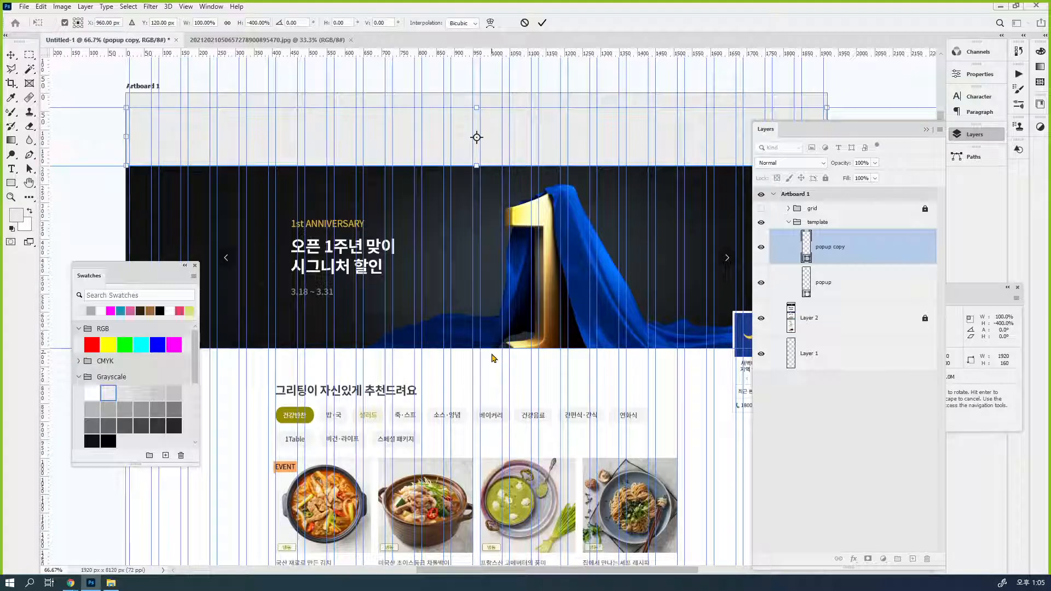
{"action": "key", "text": "Return"}
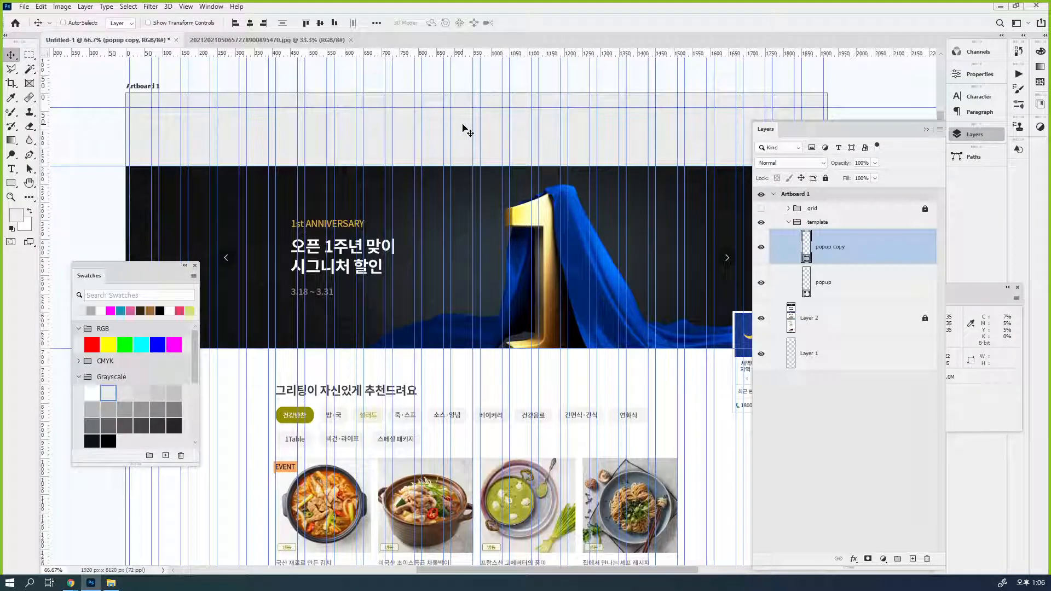
{"action": "left_click", "coordinate": [124, 393]}
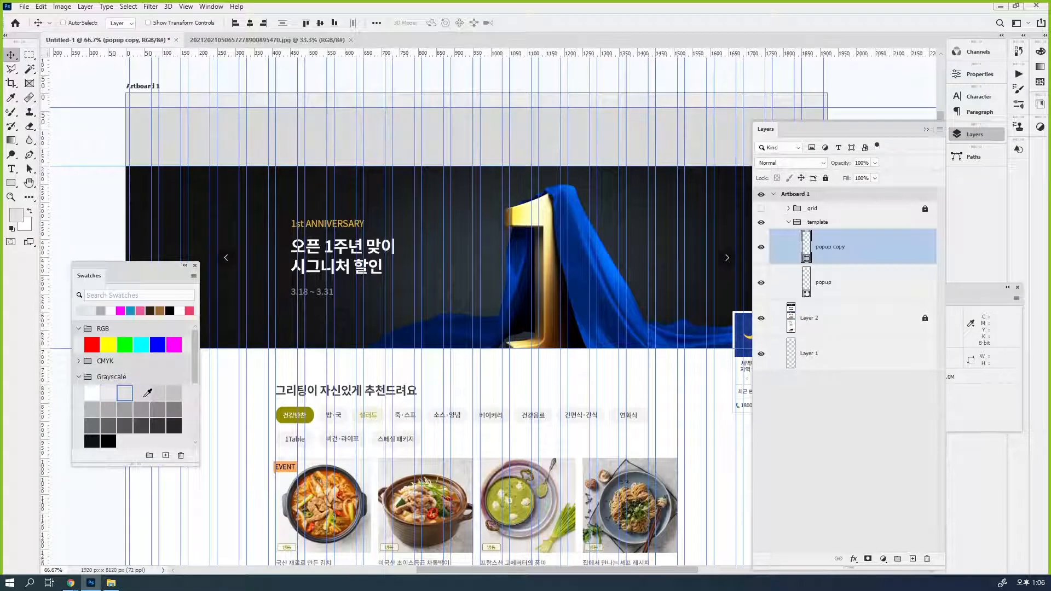
{"action": "left_click", "coordinate": [143, 394]}
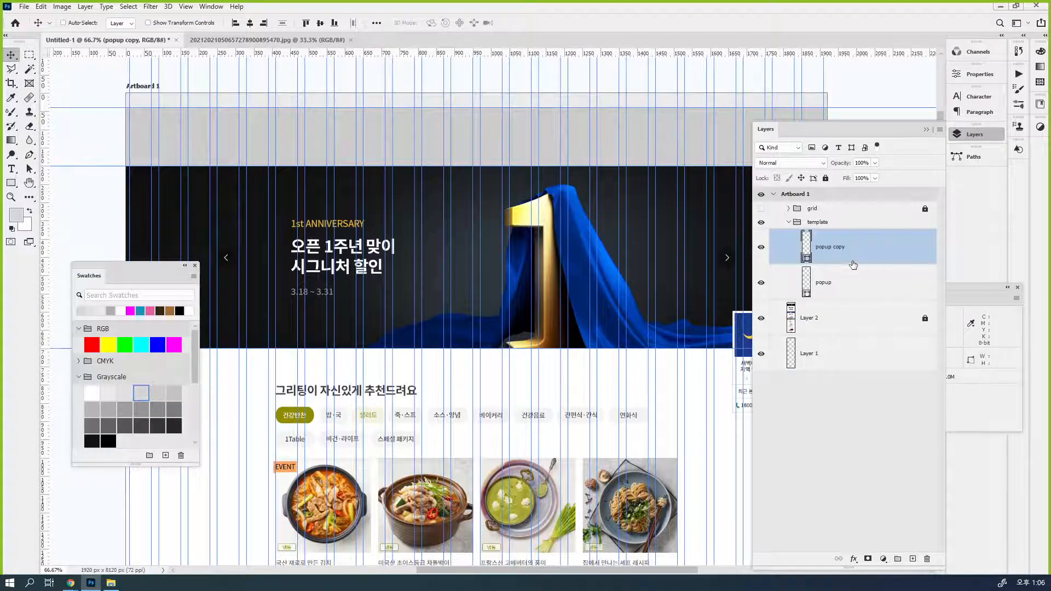
- Rename the header copy's layer as headBox and the popup layer as popupBox
{"action": "double_click", "coordinate": [829, 248]}
{"action": "type", "text": "header"}
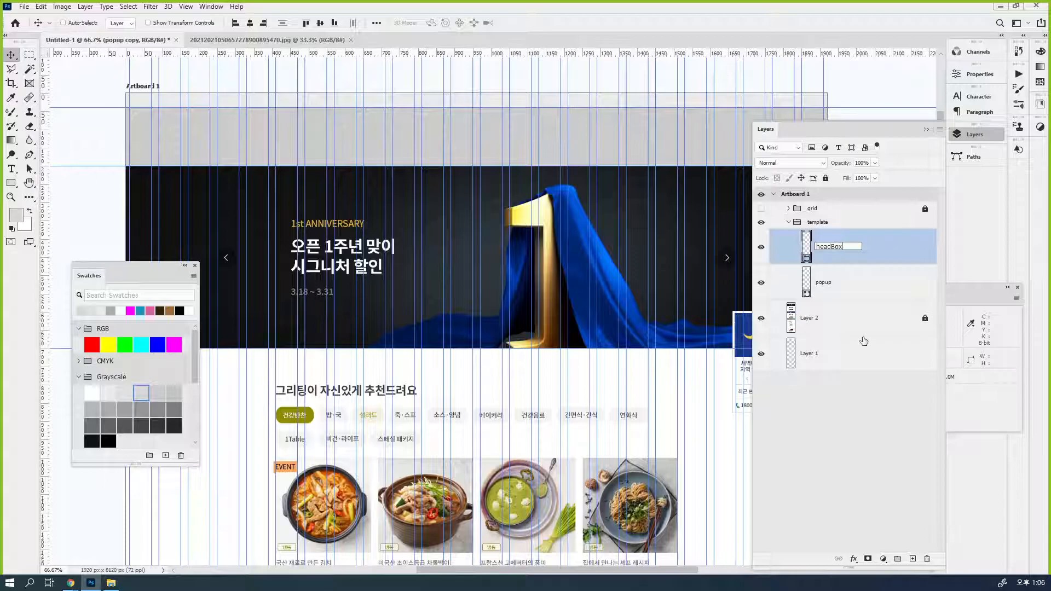
{"action": "key", "text": "Tab"}
{"action": "key", "text": "Right"}
{"action": "key", "text": "Return"}
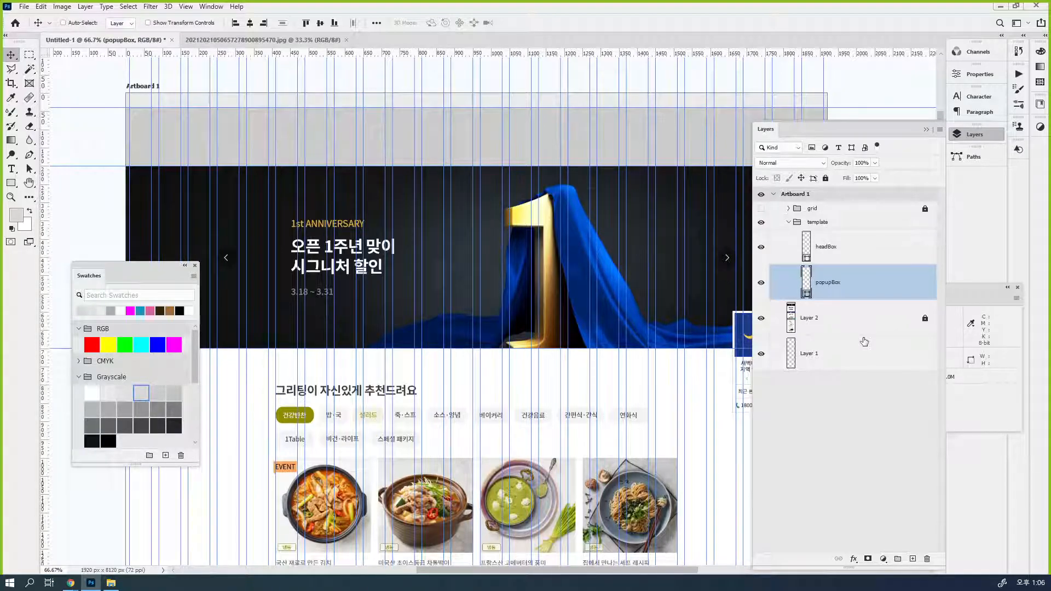
- Select the headBox layer, dock Info as an icon with the other collapsed panels and make the Layers panel narrower
{"action": "left_click", "coordinate": [870, 251]}
{"action": "left_click_drag", "start_coordinate": [491, 325], "coordinate": [490, 271]}
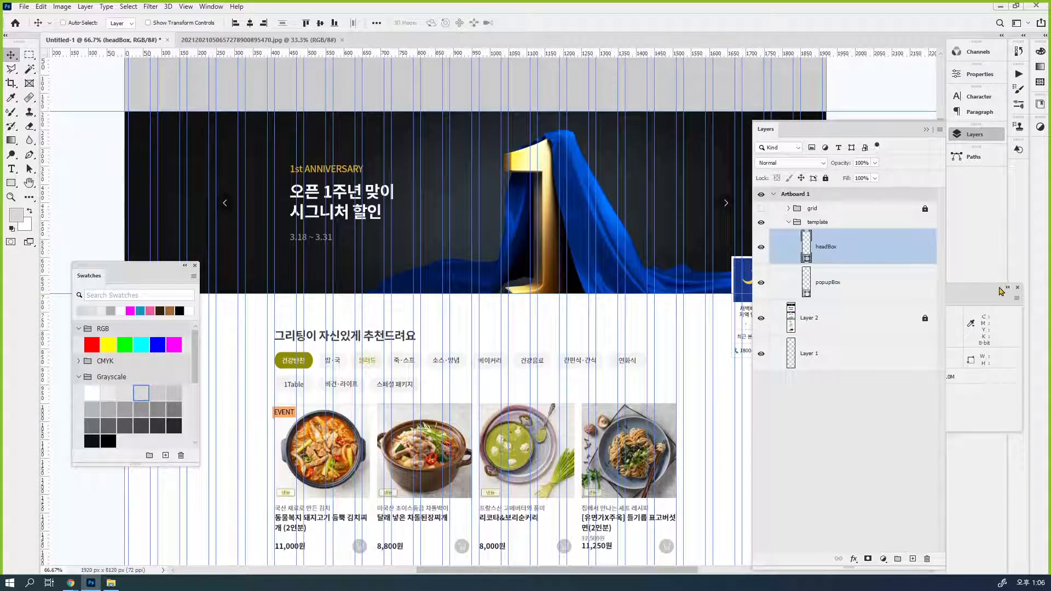
{"action": "left_click_drag", "start_coordinate": [998, 290], "coordinate": [955, 179]}
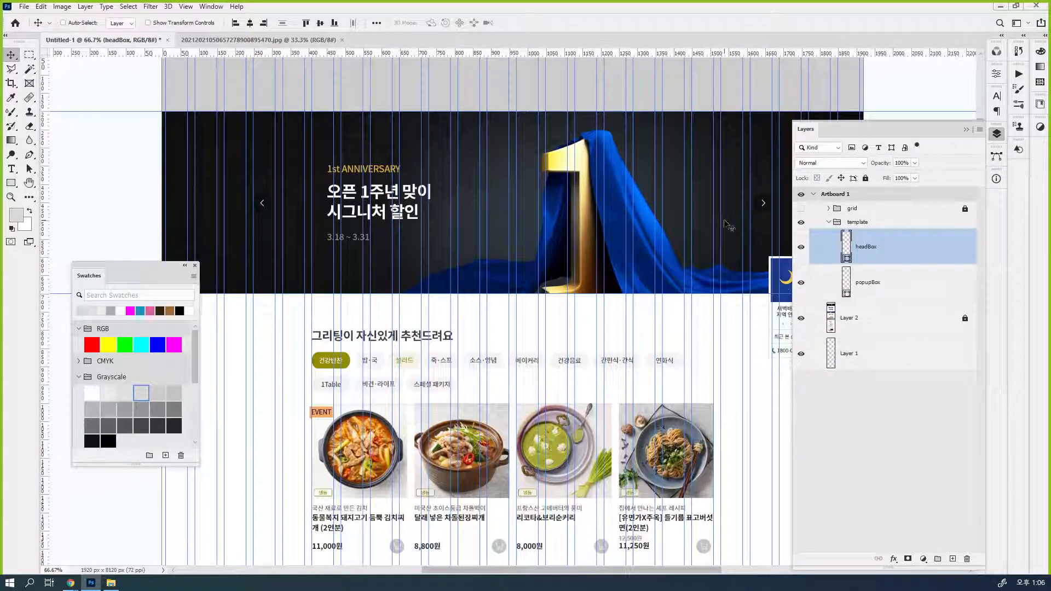
{"action": "left_click_drag", "start_coordinate": [791, 170], "coordinate": [857, 171]}
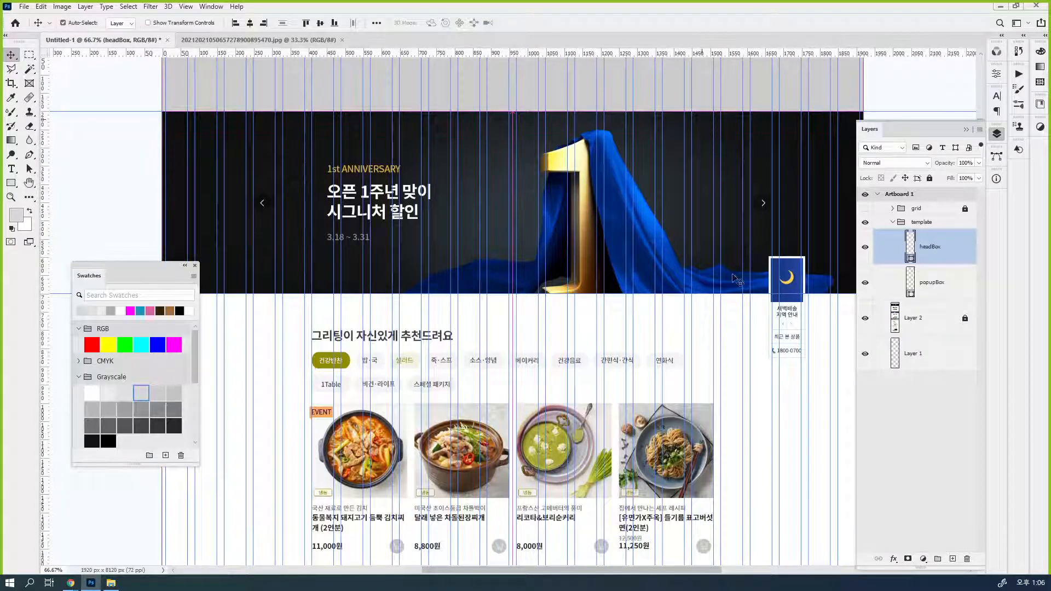
- Duplicate the headBox layer and fill the copy with a medium gray Grayscale swatch
{"action": "scroll", "coordinate": [717, 258], "scroll_direction": "up", "scroll_amount": 3}
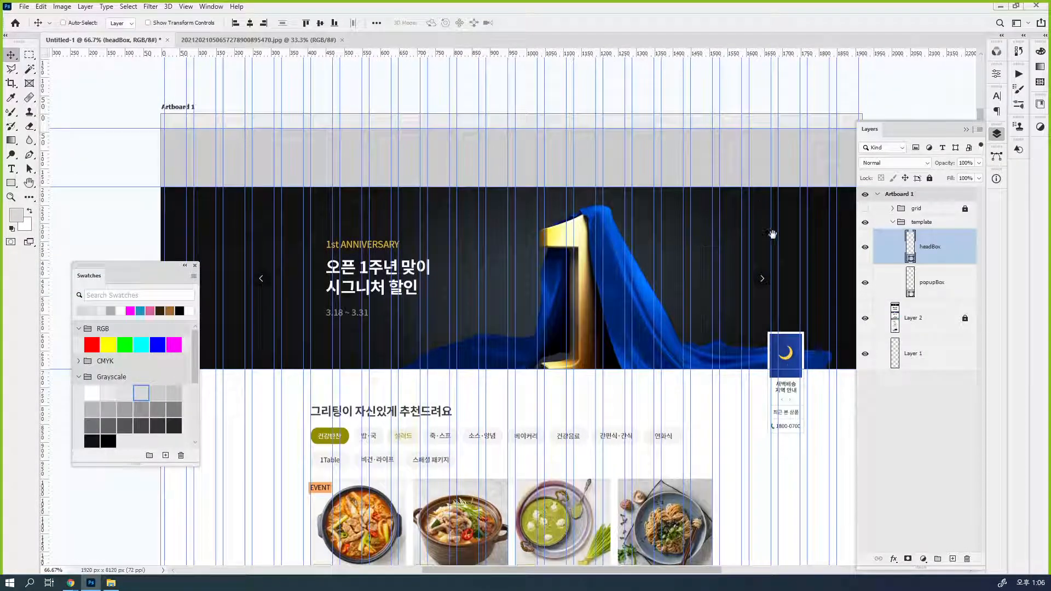
{"action": "scroll", "coordinate": [734, 306], "scroll_direction": "down", "scroll_amount": 2}
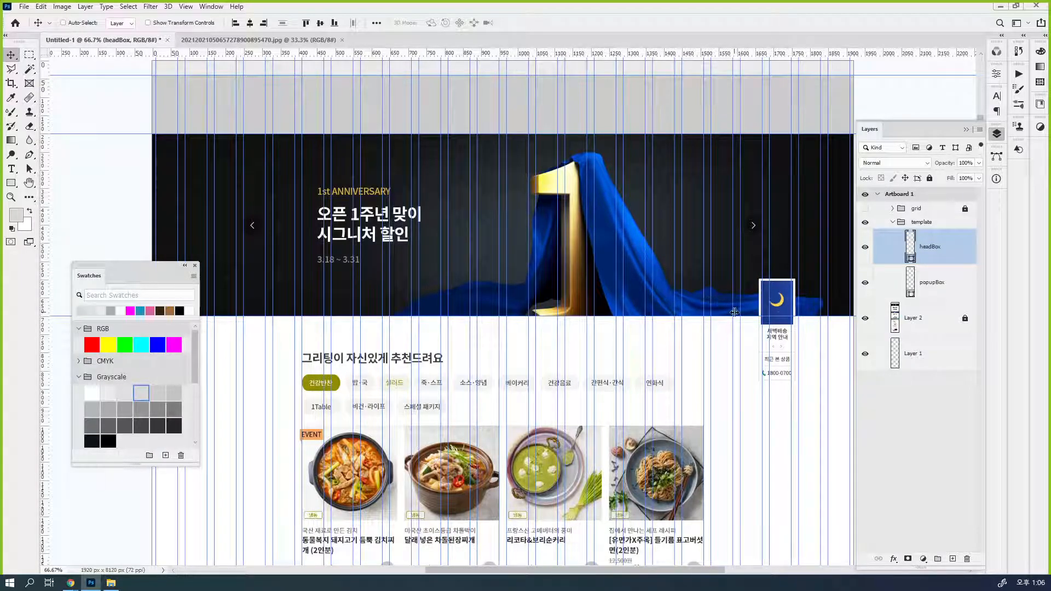
{"action": "left_click_drag", "start_coordinate": [758, 283], "coordinate": [757, 282]}
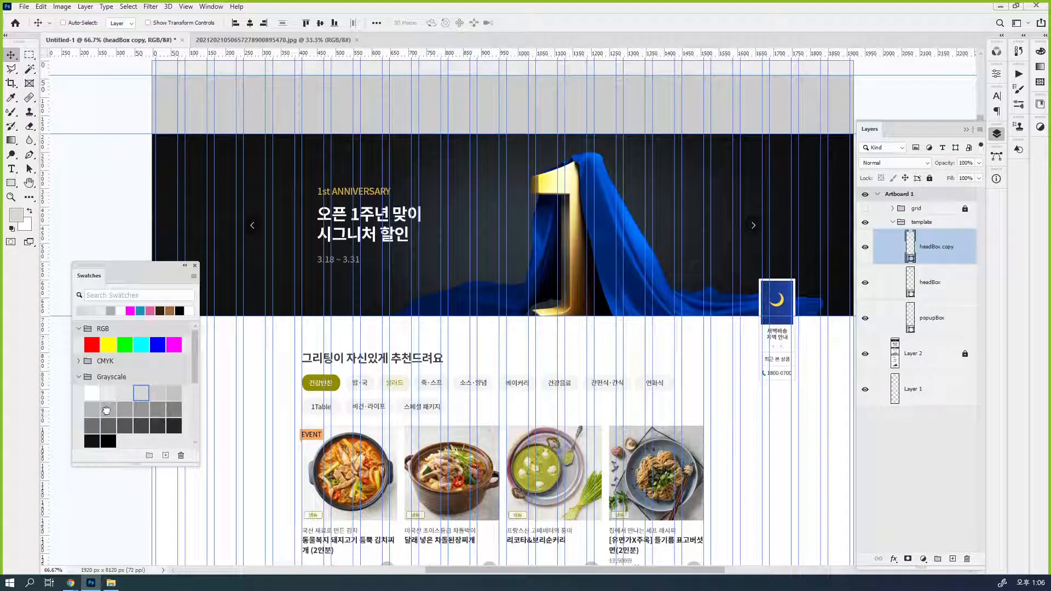
{"action": "left_click", "coordinate": [108, 409]}
- Transform the headBox copy to a height of -312.50% so it covers the main 1st ANNIVERSARY banner between its two horizontal guides
{"action": "key", "text": "ctrl+t"}
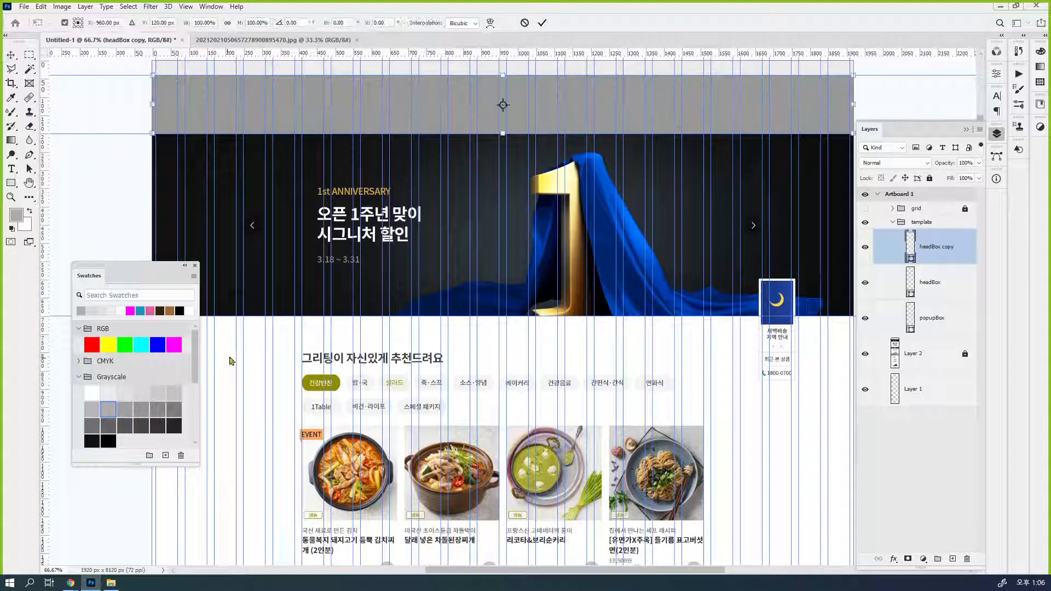
{"action": "left_click_drag", "start_coordinate": [502, 74], "coordinate": [503, 315]}
{"action": "left_click_drag", "start_coordinate": [430, 358], "coordinate": [584, 323]}
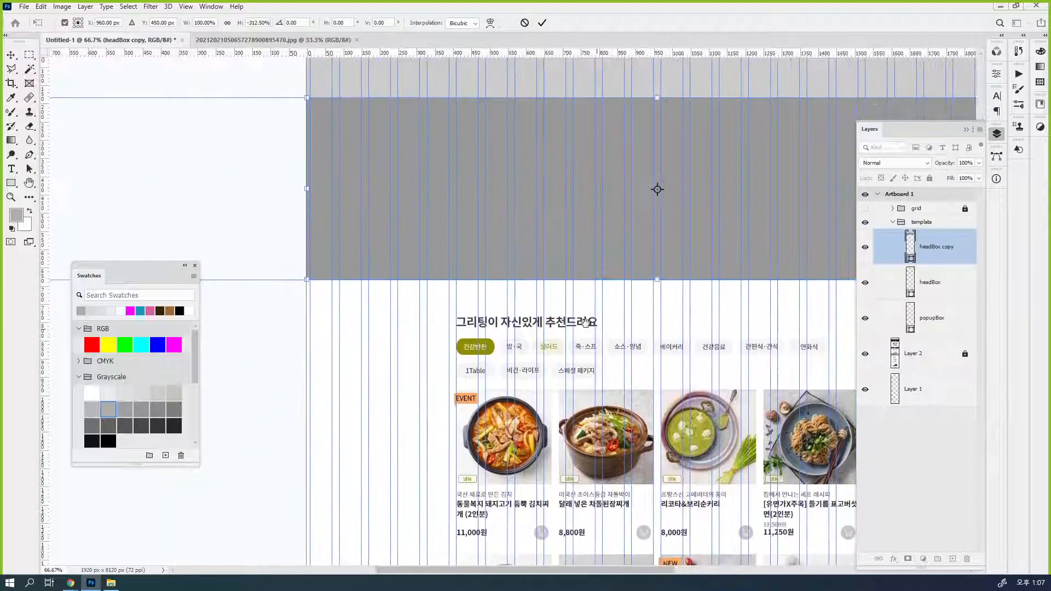
{"action": "left_click_drag", "start_coordinate": [645, 258], "coordinate": [516, 250]}
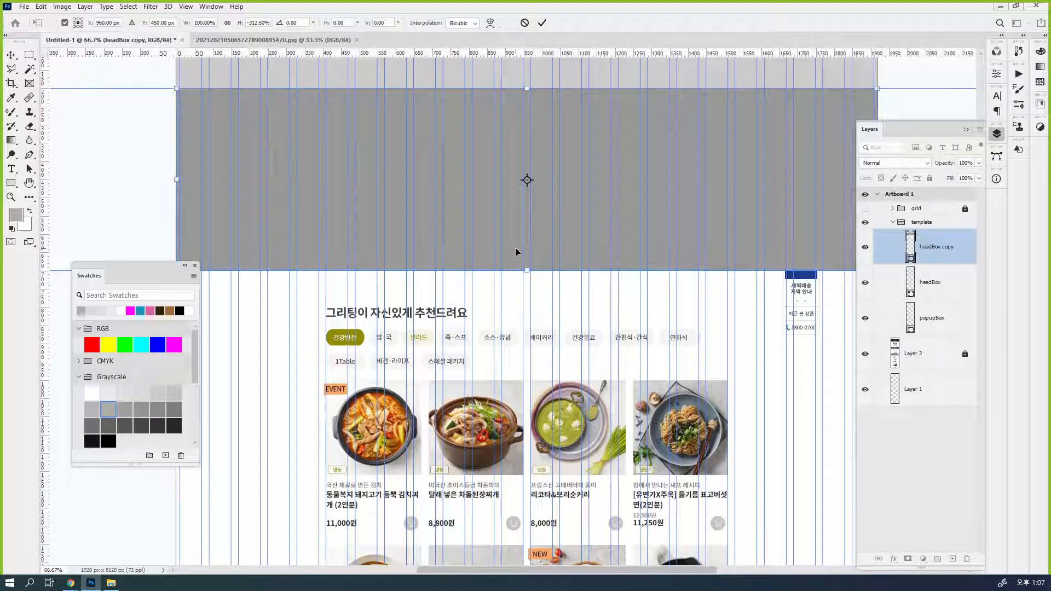
{"action": "key", "text": "Return"}
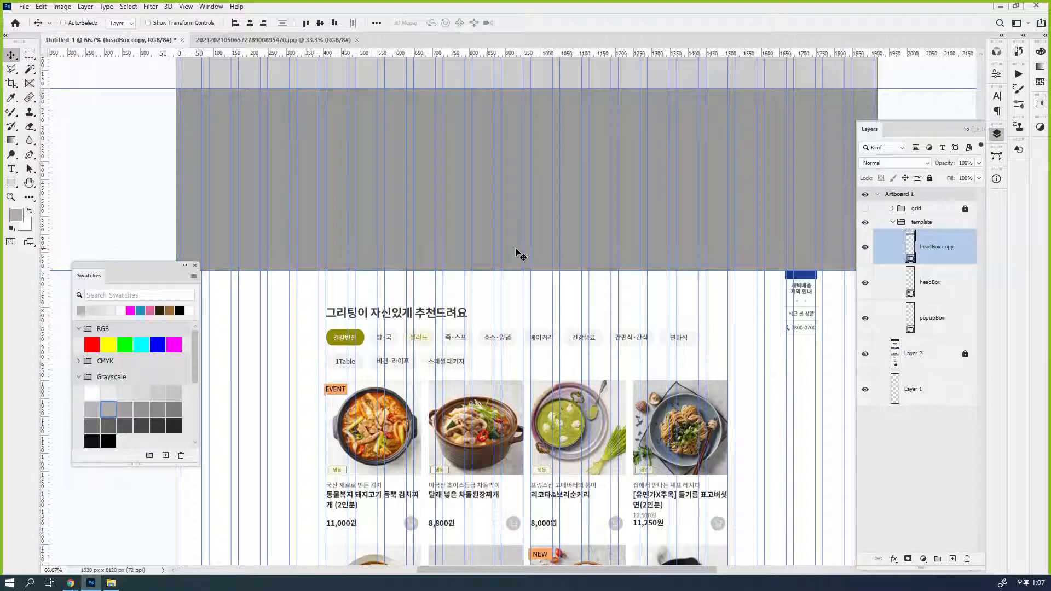
- Rename the headBox copy layer as viewBox
{"action": "double_click", "coordinate": [934, 247]}
{"action": "type", "text": "viewBox"}
{"action": "key", "text": "Return"}
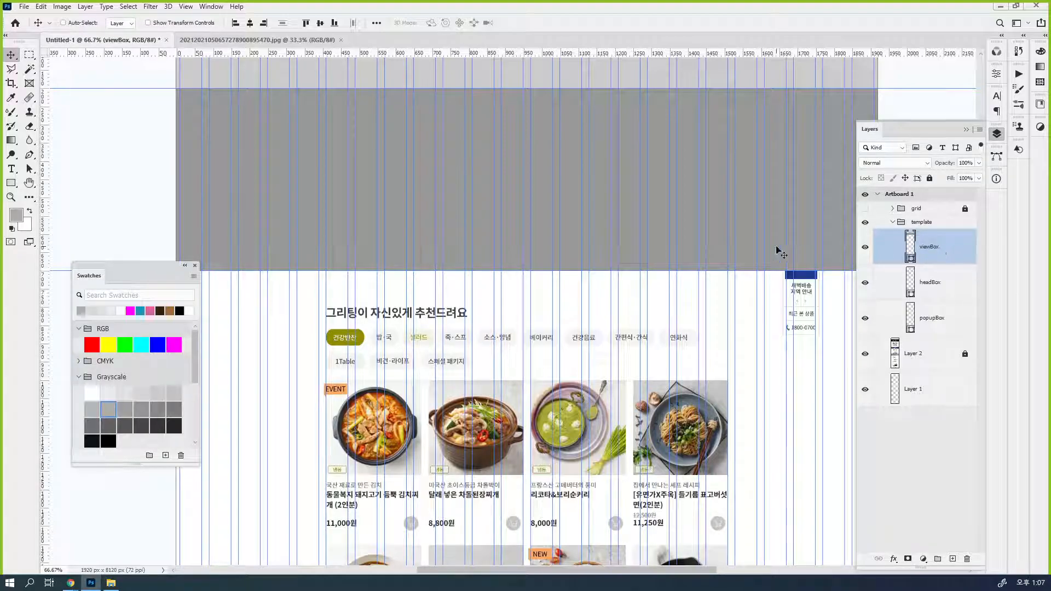
- Duplicate the viewBox layer and fill the copy with a very light gray Grayscale swatch
{"action": "scroll", "coordinate": [698, 242], "scroll_direction": "down", "scroll_amount": 5}
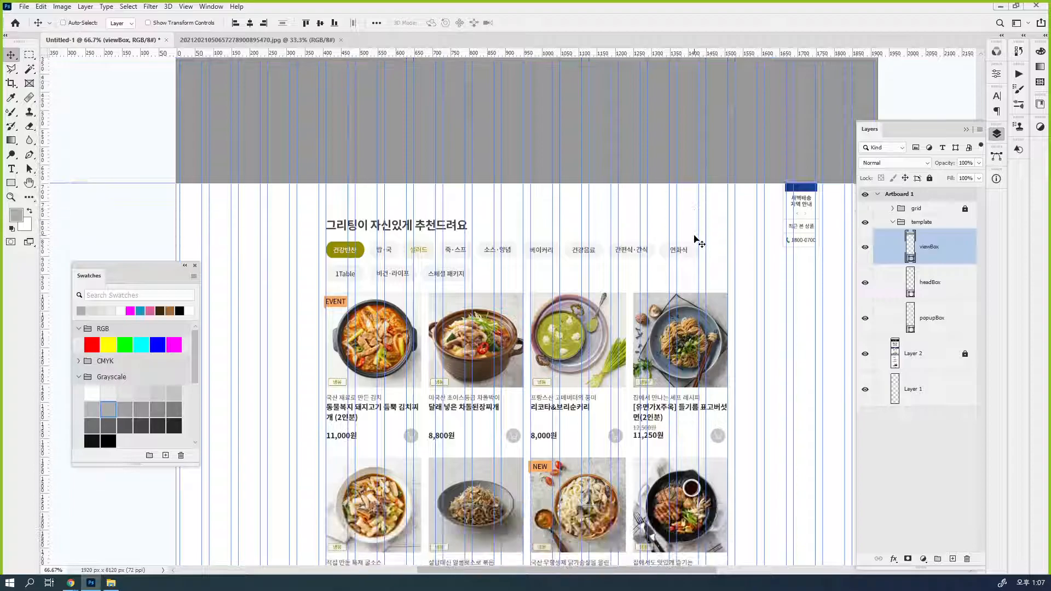
{"action": "scroll", "coordinate": [698, 242], "scroll_direction": "down", "scroll_amount": 3}
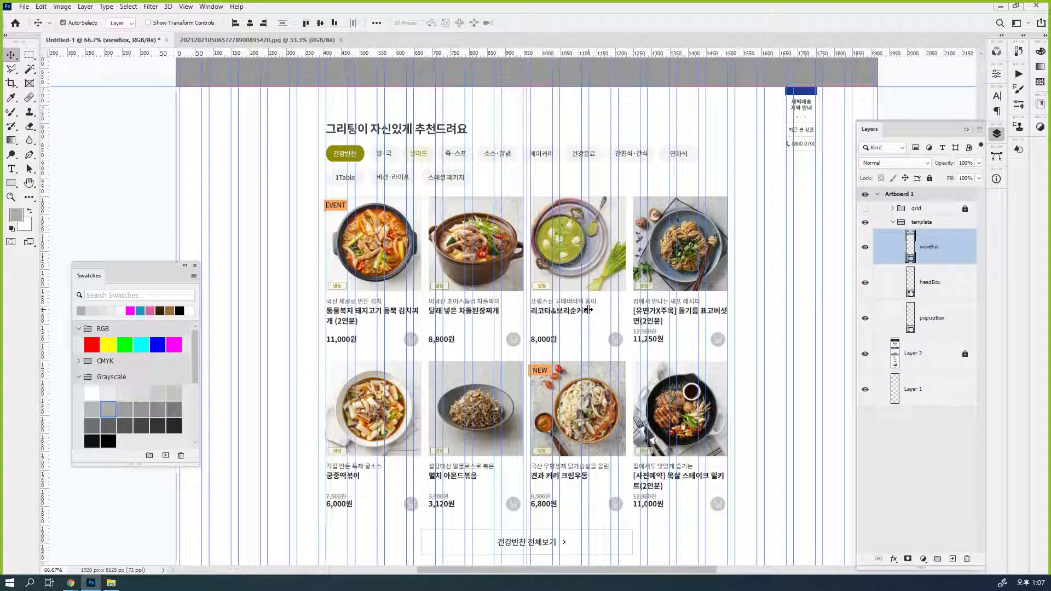
{"action": "key", "text": "ctrl+minus"}
{"action": "scroll", "coordinate": [639, 347], "scroll_direction": "down", "scroll_amount": 2}
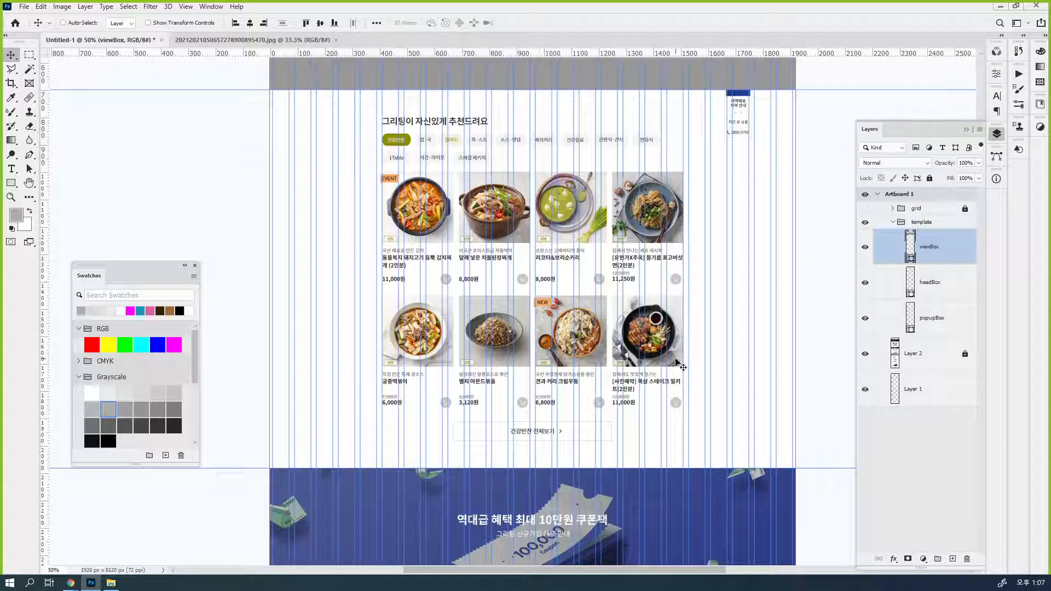
{"action": "key", "text": "ctrl"}
{"action": "key", "text": "ctrl+j"}
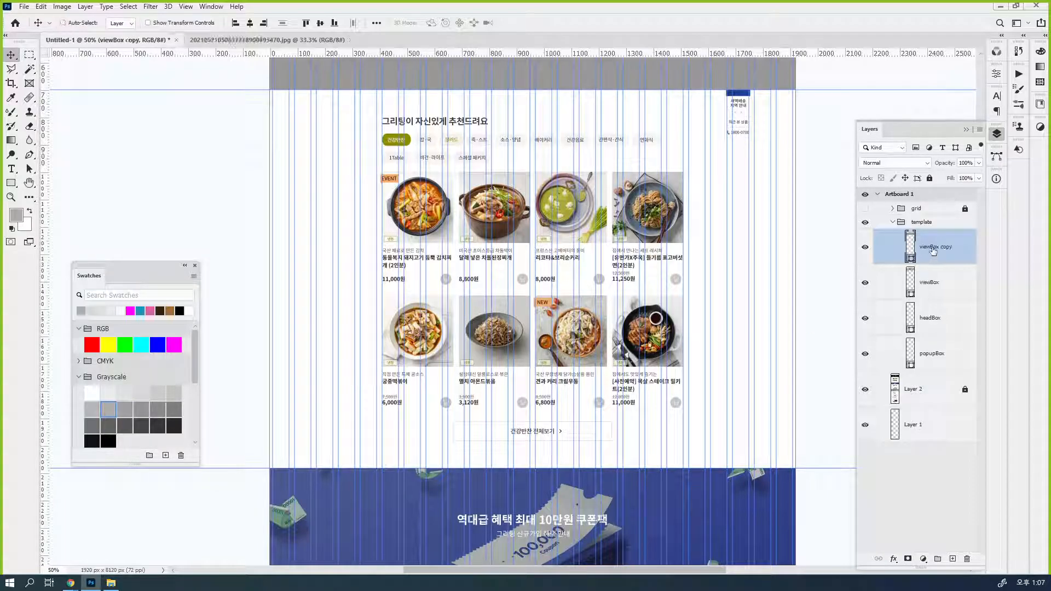
{"action": "left_click", "coordinate": [108, 393]}
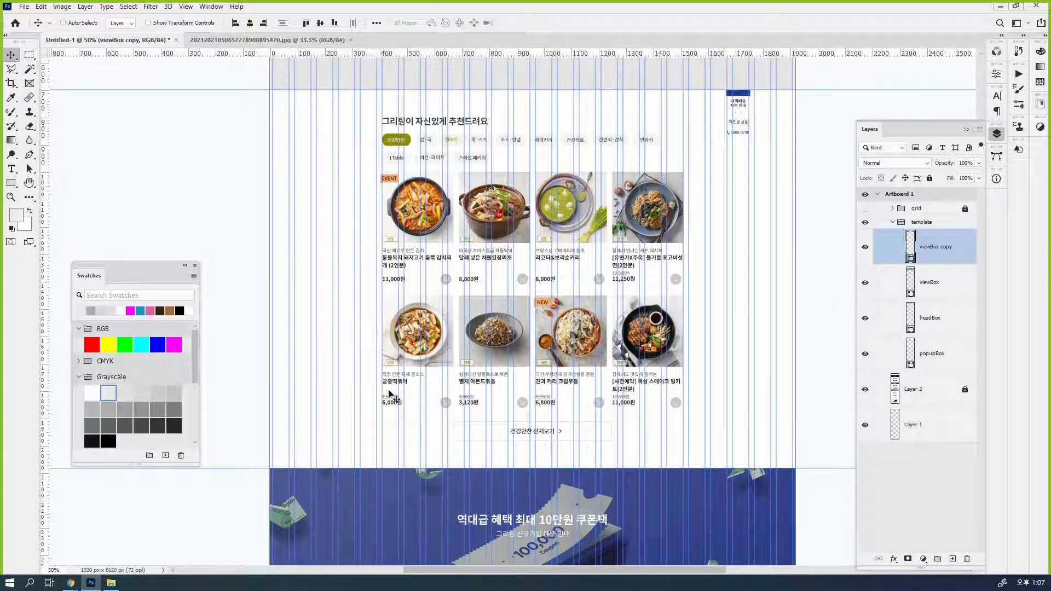
- Transform the viewBox copy to a height of -276.60% so it covers the recommended food section down to the coupon banner's upper guide
{"action": "scroll", "coordinate": [536, 422], "scroll_direction": "up", "scroll_amount": 5}
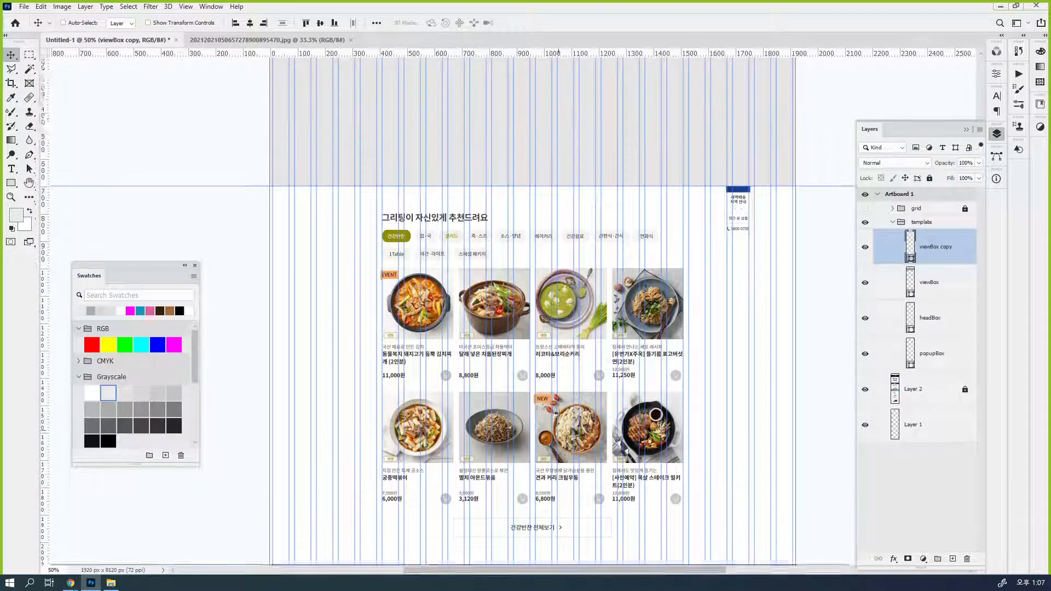
{"action": "key", "text": "ctrl+t"}
{"action": "left_click_drag", "start_coordinate": [534, 68], "coordinate": [535, 550]}
{"action": "left_click_drag", "start_coordinate": [671, 499], "coordinate": [691, 274]}
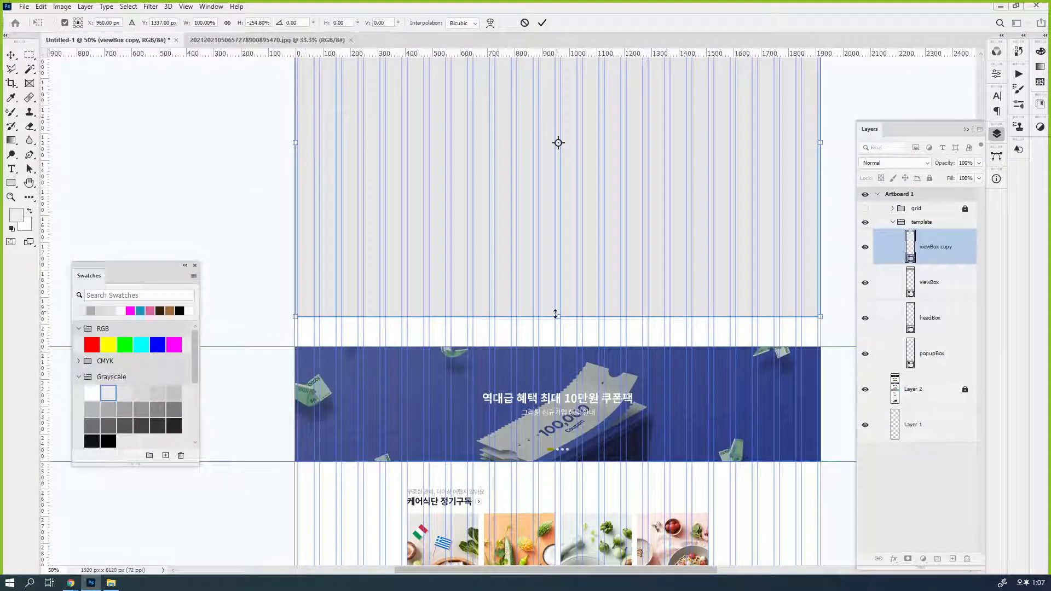
{"action": "left_click_drag", "start_coordinate": [558, 316], "coordinate": [558, 345]}
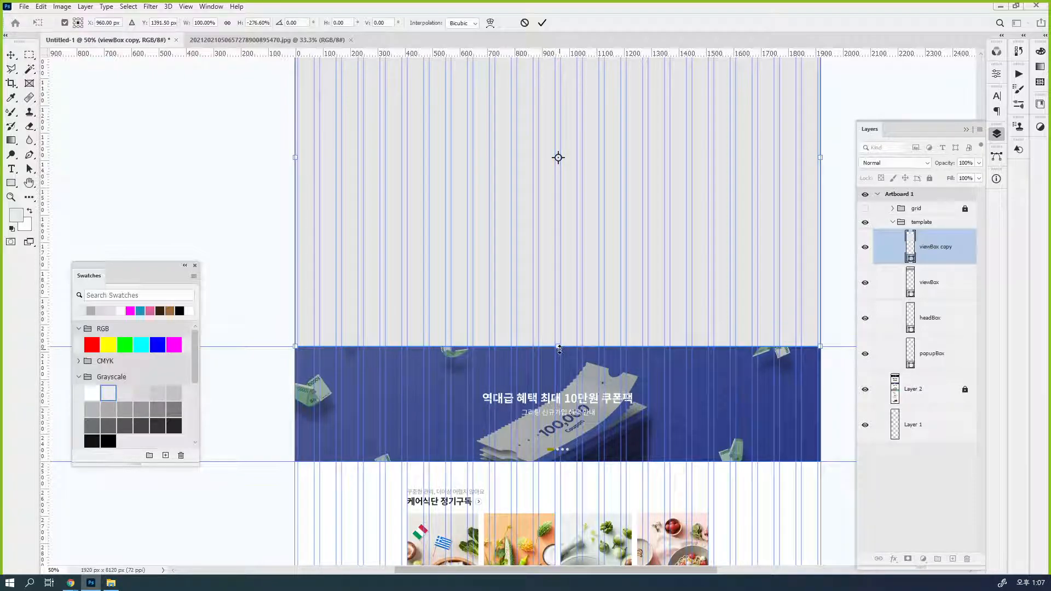
{"action": "key", "text": "Return"}
{"action": "scroll", "coordinate": [620, 341], "scroll_direction": "up", "scroll_amount": 2}
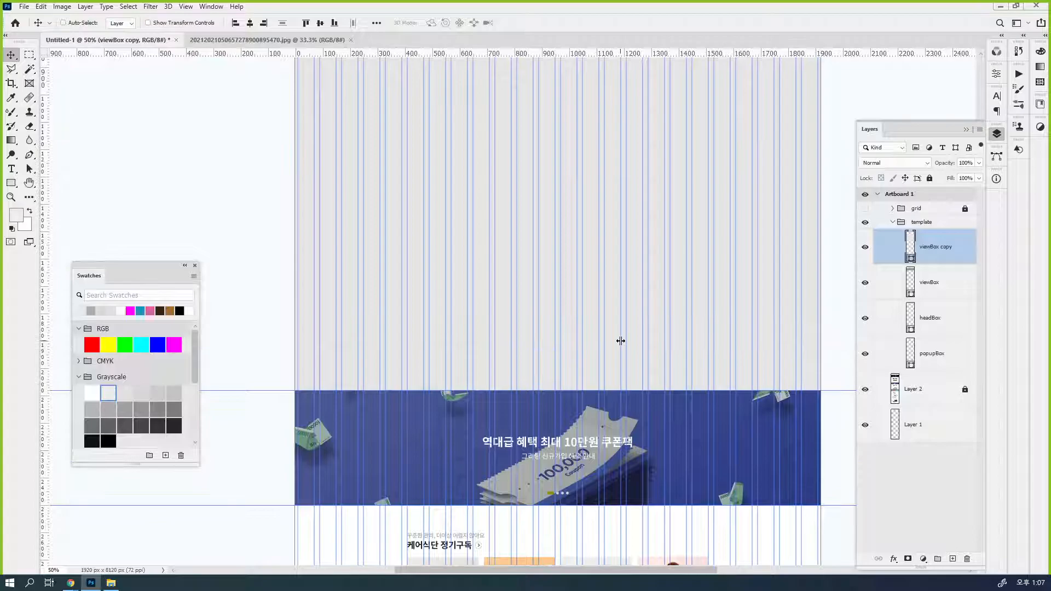
{"action": "scroll", "coordinate": [620, 341], "scroll_direction": "up", "scroll_amount": 5}
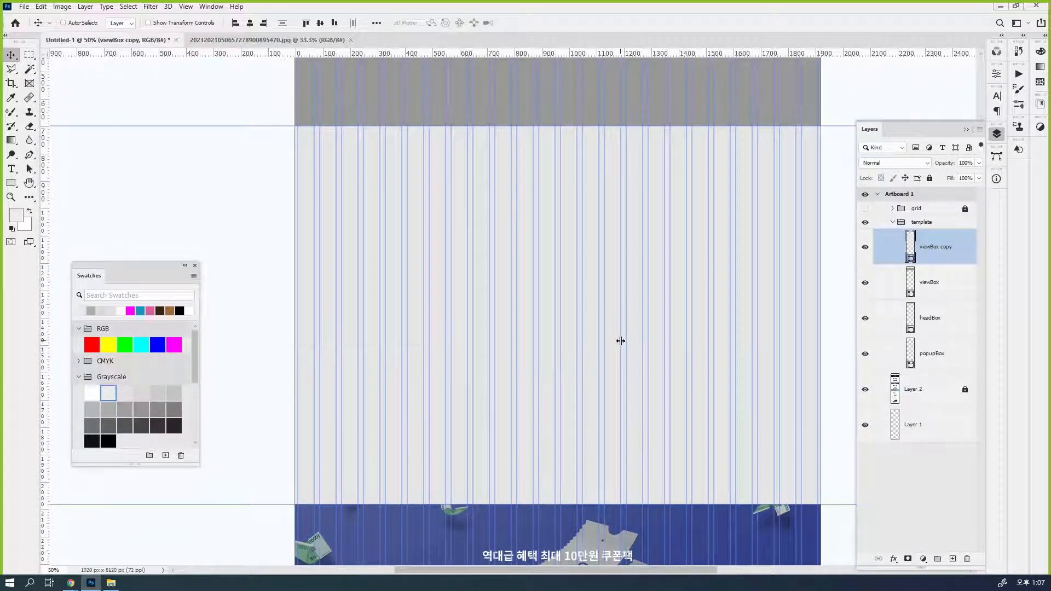
- Rename the viewBox copy layer as recomendBox
{"action": "double_click", "coordinate": [946, 248]}
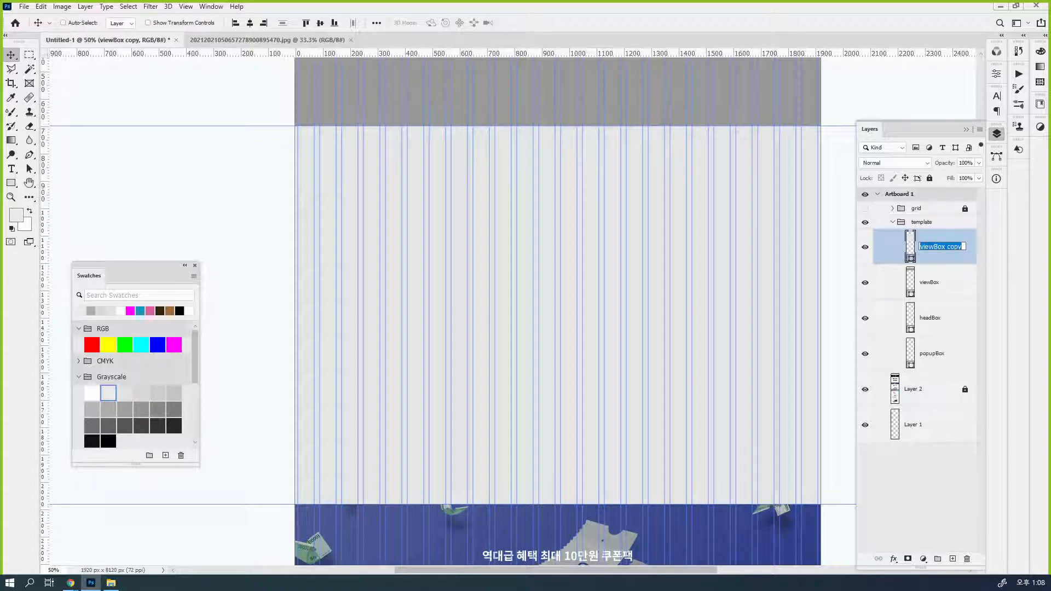
{"action": "key", "text": "Return"}
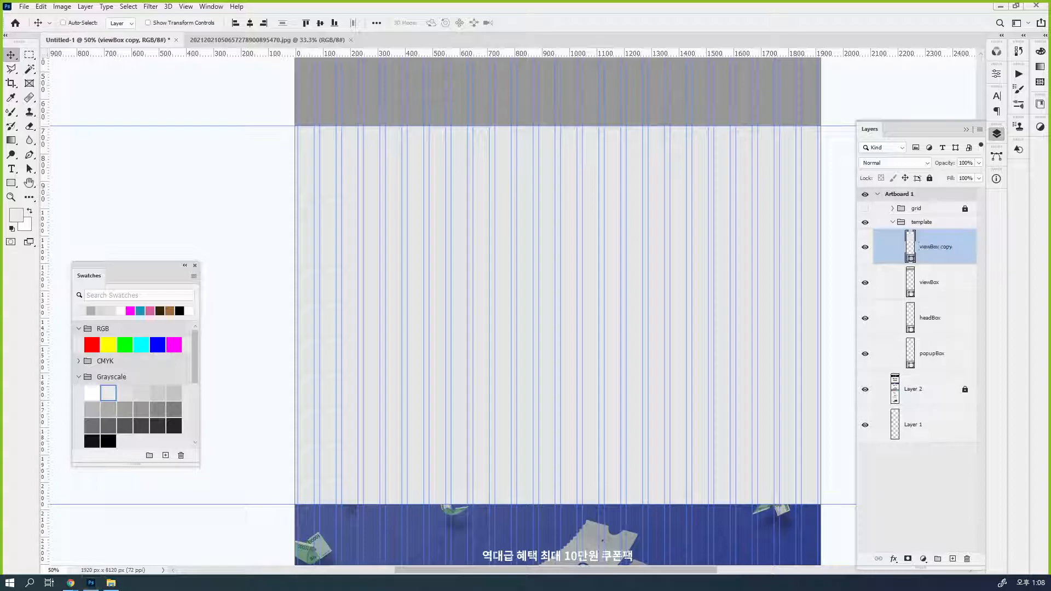
{"action": "double_click", "coordinate": [934, 247]}
{"action": "type", "text": "recom"}
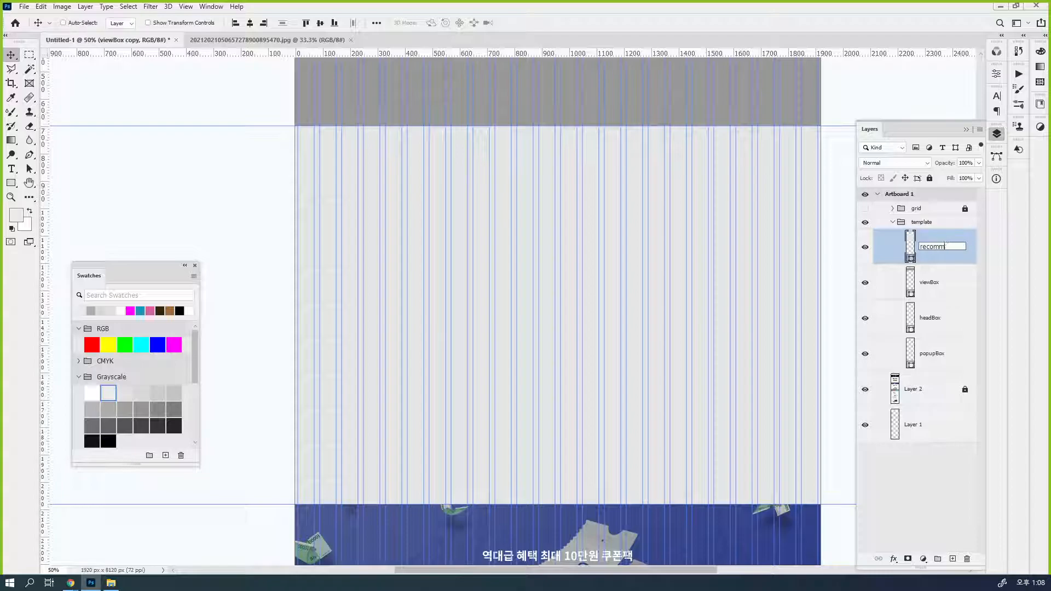
{"action": "type", "text": "end"}
{"action": "key", "text": "BackSpace"}
{"action": "key", "text": "BackSpace"}
{"action": "key", "text": "Return"}
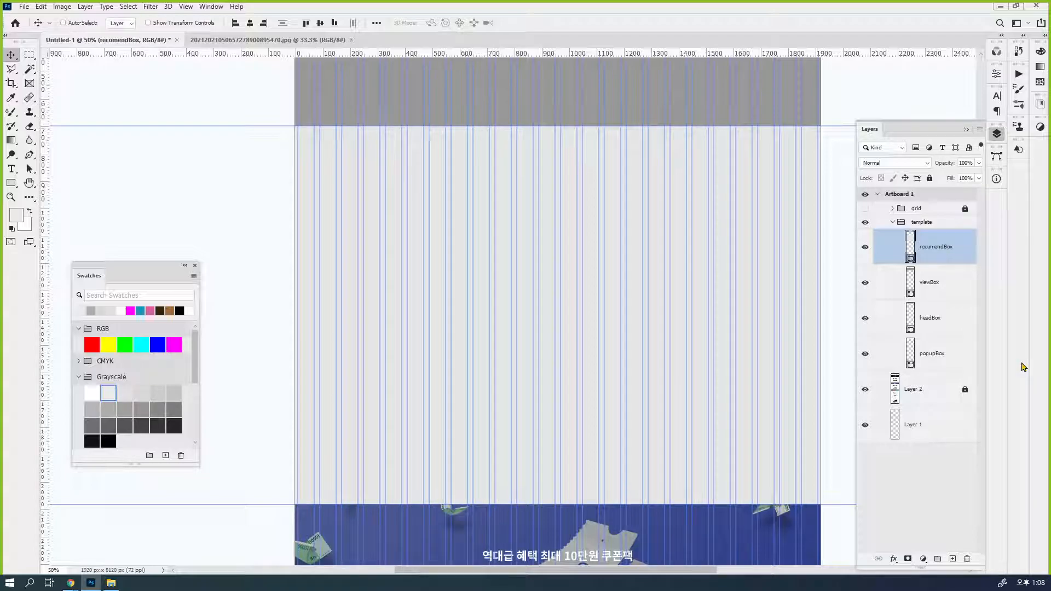
- Duplicate the recomendBox layer and name the copy subAddBox
{"action": "scroll", "coordinate": [705, 391], "scroll_direction": "down", "scroll_amount": 3}
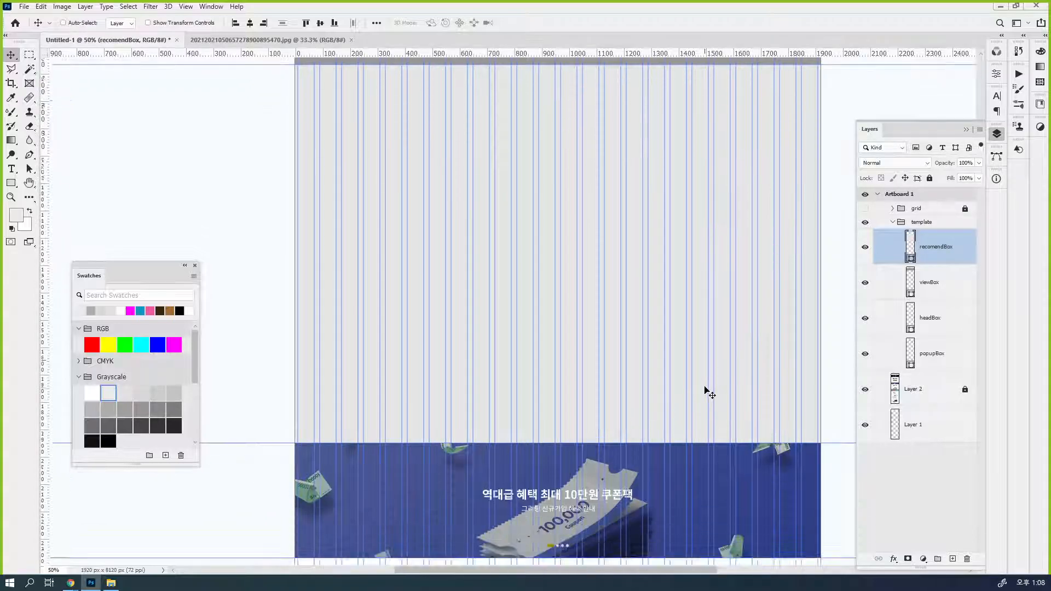
{"action": "left_click_drag", "start_coordinate": [677, 444], "coordinate": [651, 223]}
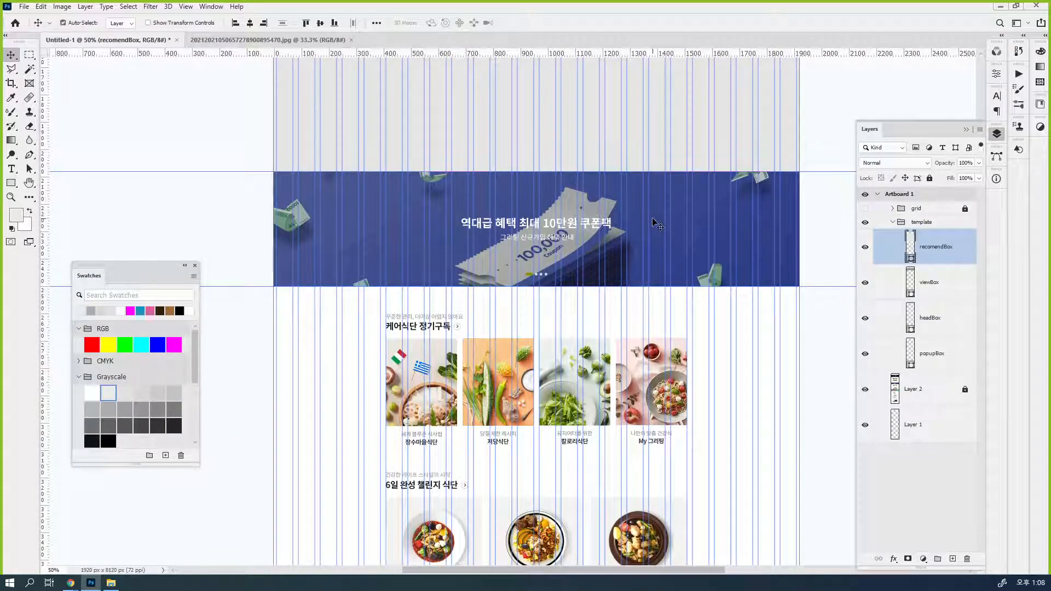
{"action": "key", "text": "ctrl+minus"}
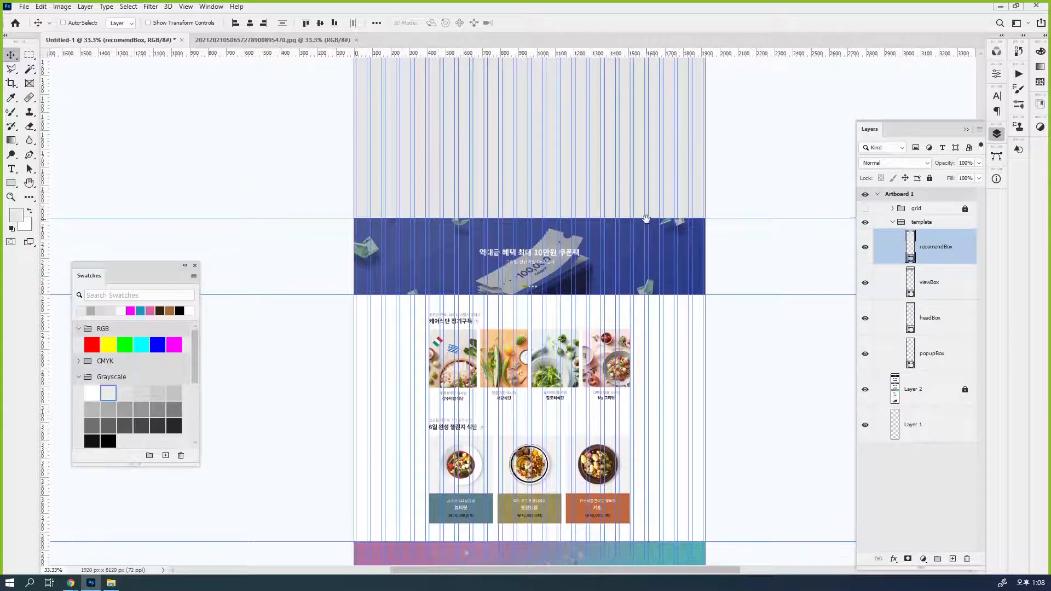
{"action": "key", "text": "ctrl"}
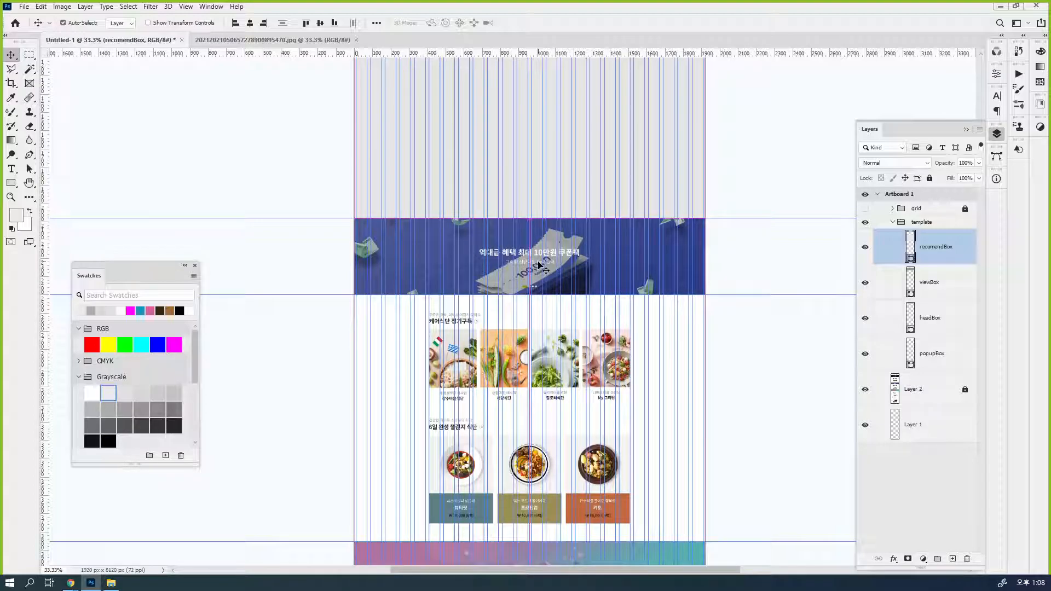
{"action": "key", "text": "ctrl+j"}
{"action": "double_click", "coordinate": [937, 247]}
{"action": "type", "text": "subAddB"}
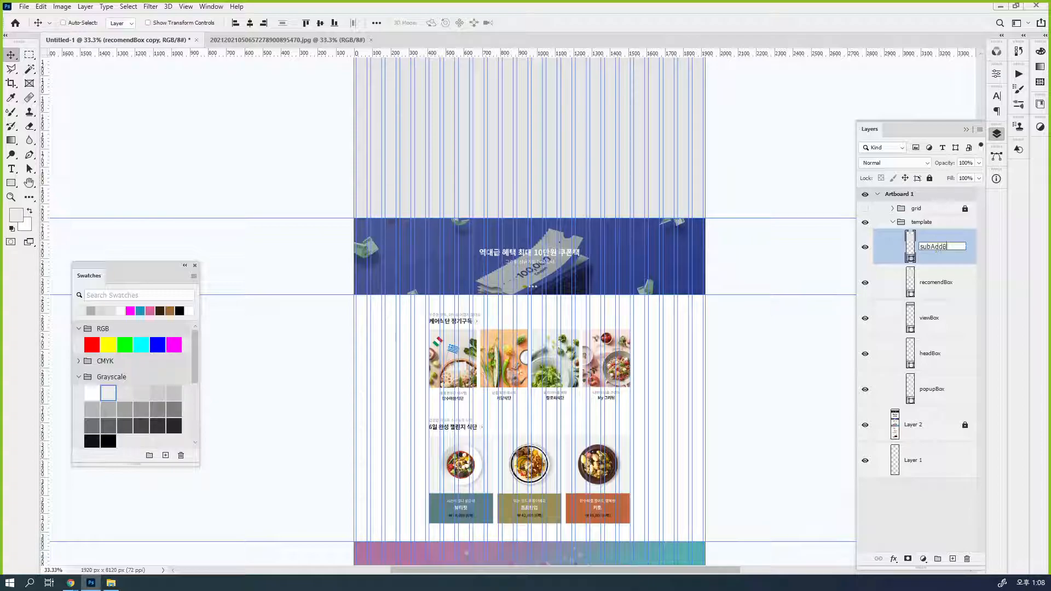
{"action": "type", "text": "ox"}
{"action": "key", "text": "Return"}
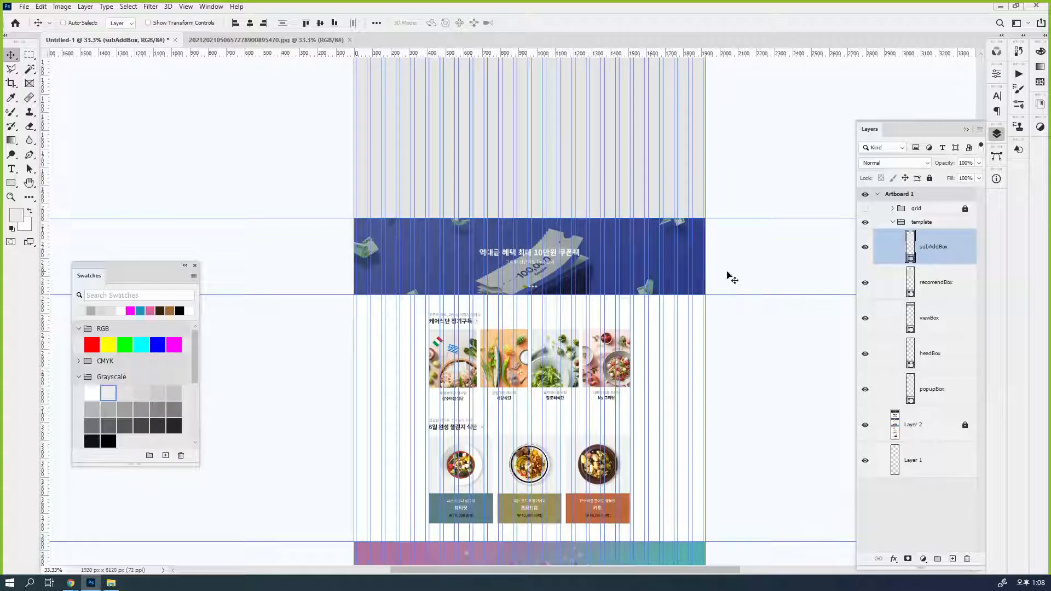
- Fill subAddBox with a medium gray Grayscale swatch and transform its height to -30.37% so it covers the blue coupon banner between its guides
{"action": "left_click", "coordinate": [94, 409]}
{"action": "key", "text": "alt+BackSpace"}
{"action": "scroll", "coordinate": [597, 364], "scroll_direction": "up", "scroll_amount": 2}
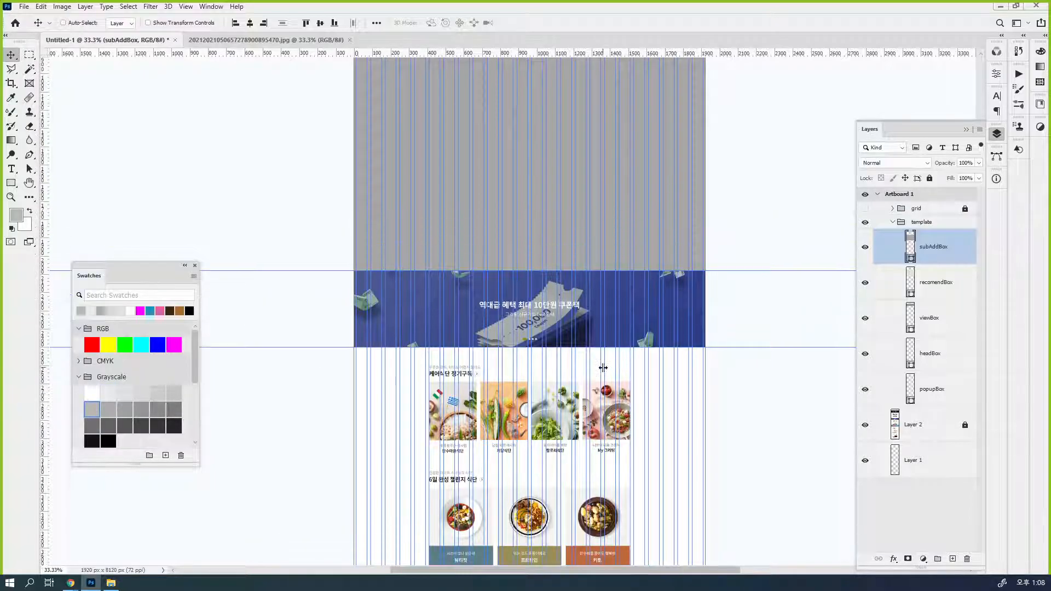
{"action": "scroll", "coordinate": [603, 368], "scroll_direction": "up", "scroll_amount": 2}
{"action": "key", "text": "ctrl+t"}
{"action": "left_click_drag", "start_coordinate": [529, 66], "coordinate": [530, 399]}
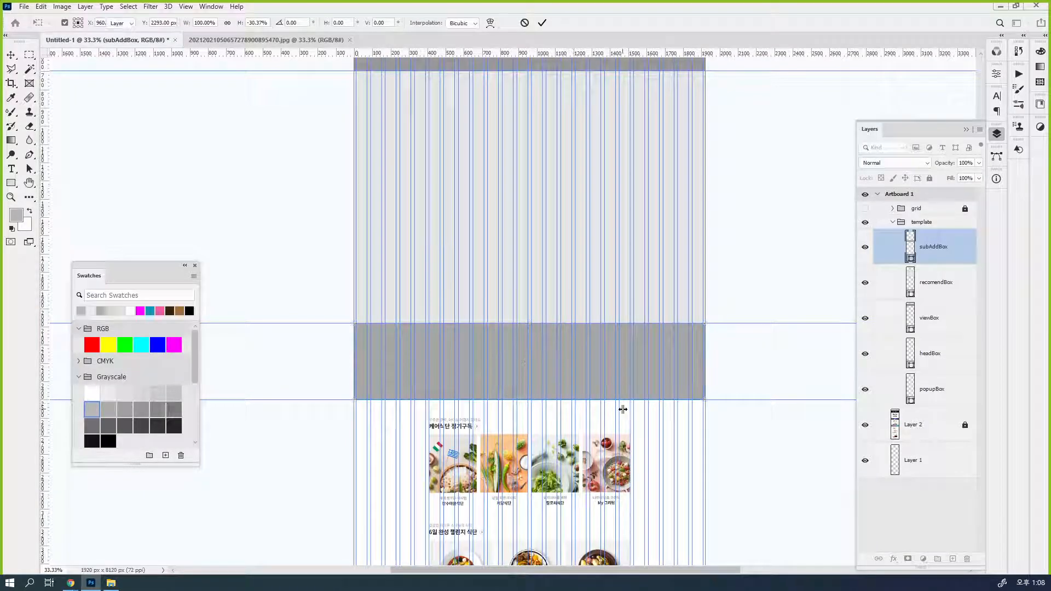
{"action": "key", "text": "Return"}
- Duplicate the subAddBox layer and name the copy magazineBox
{"action": "scroll", "coordinate": [624, 414], "scroll_direction": "down", "scroll_amount": 6}
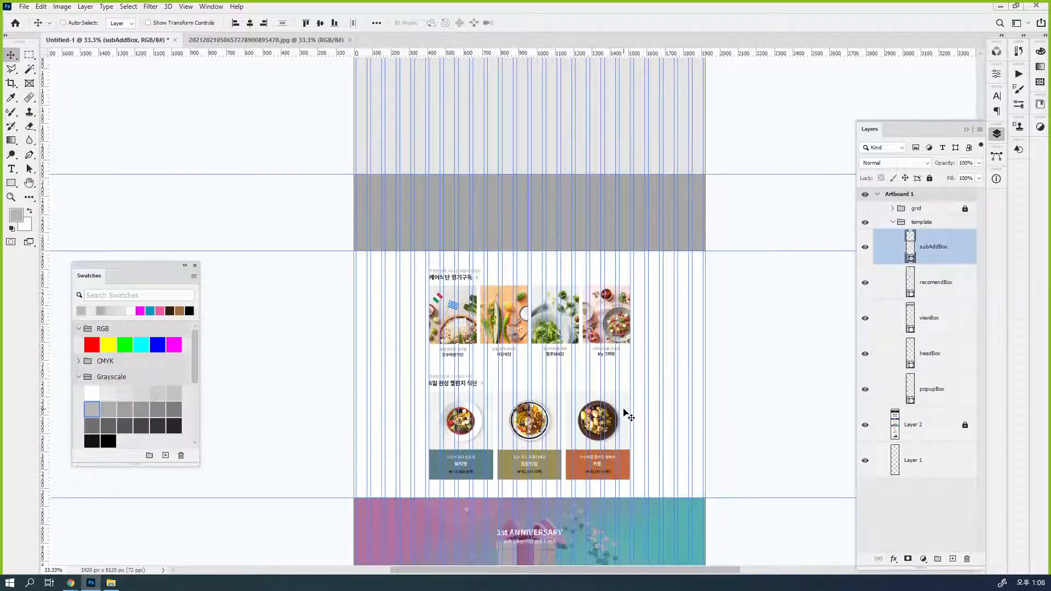
{"action": "scroll", "coordinate": [623, 411], "scroll_direction": "down", "scroll_amount": 3}
{"action": "scroll", "coordinate": [627, 414], "scroll_direction": "down", "scroll_amount": 2}
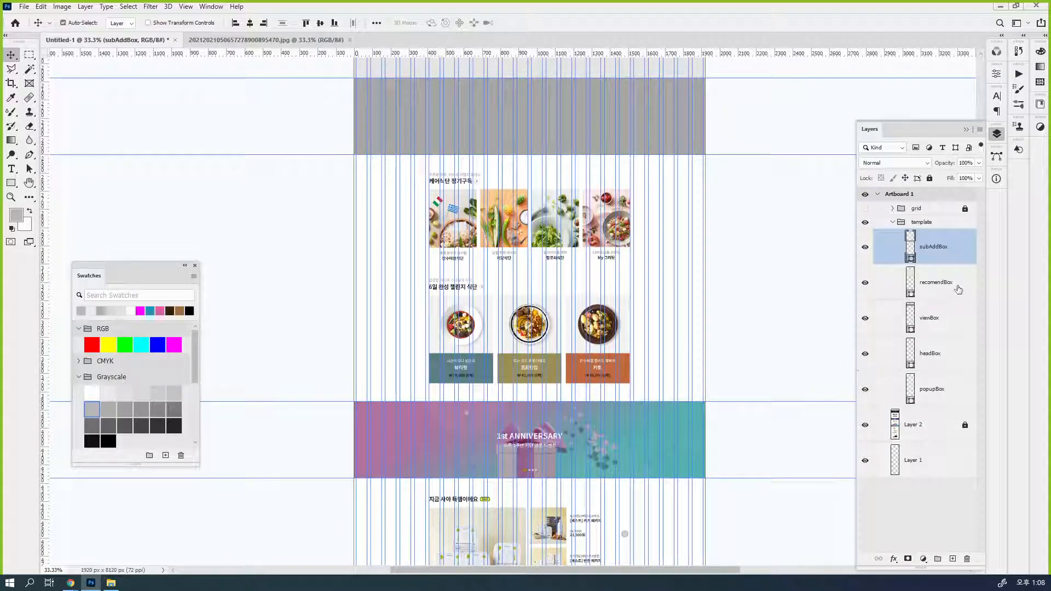
{"action": "key", "text": "ctrl+j"}
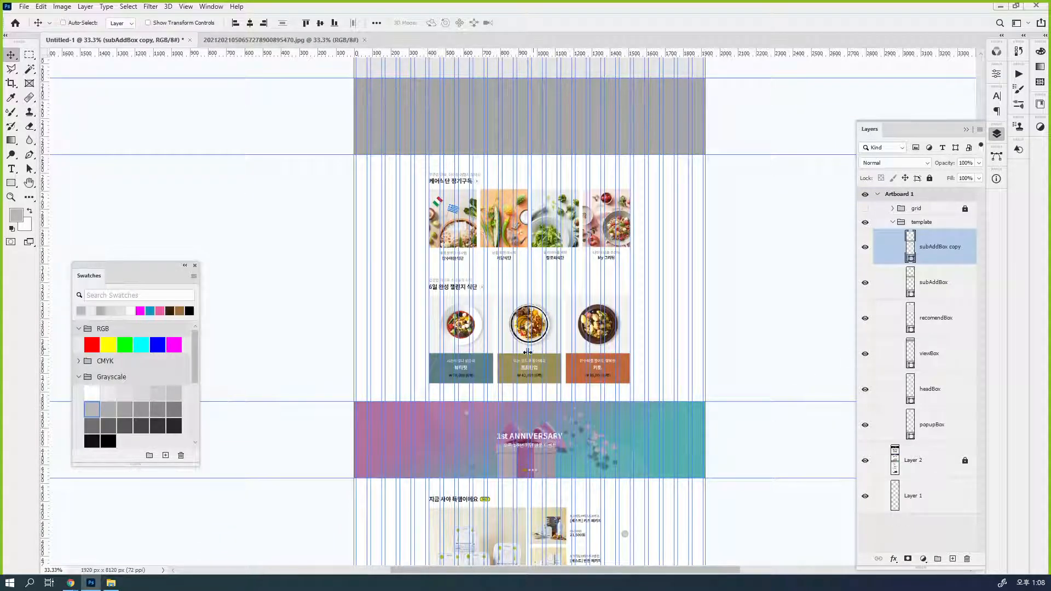
{"action": "double_click", "coordinate": [941, 247]}
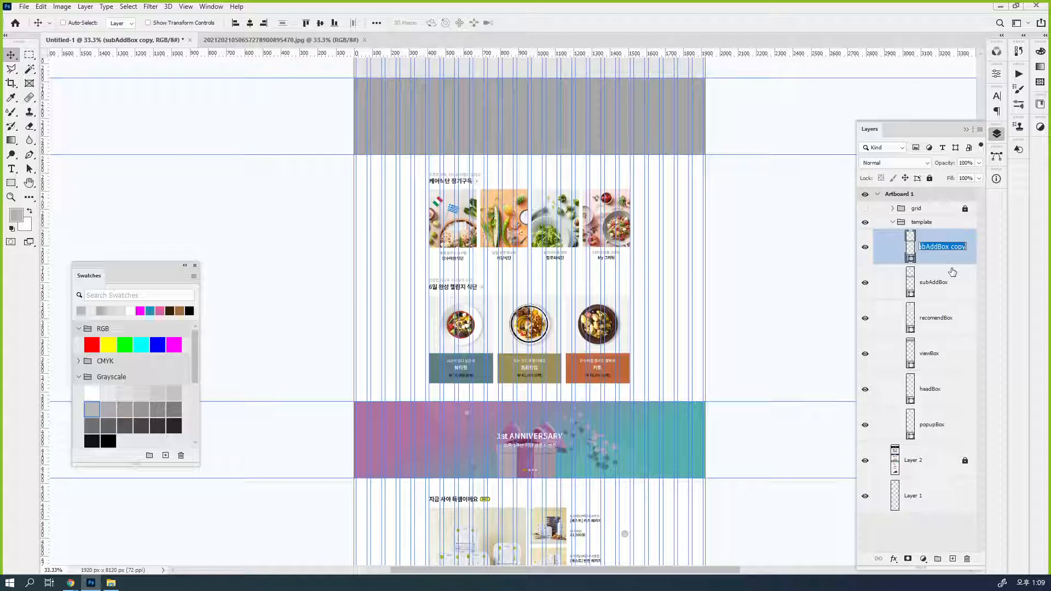
{"action": "type", "text": "in"}
{"action": "type", "text": "magazineBox"}
{"action": "key", "text": "Return"}
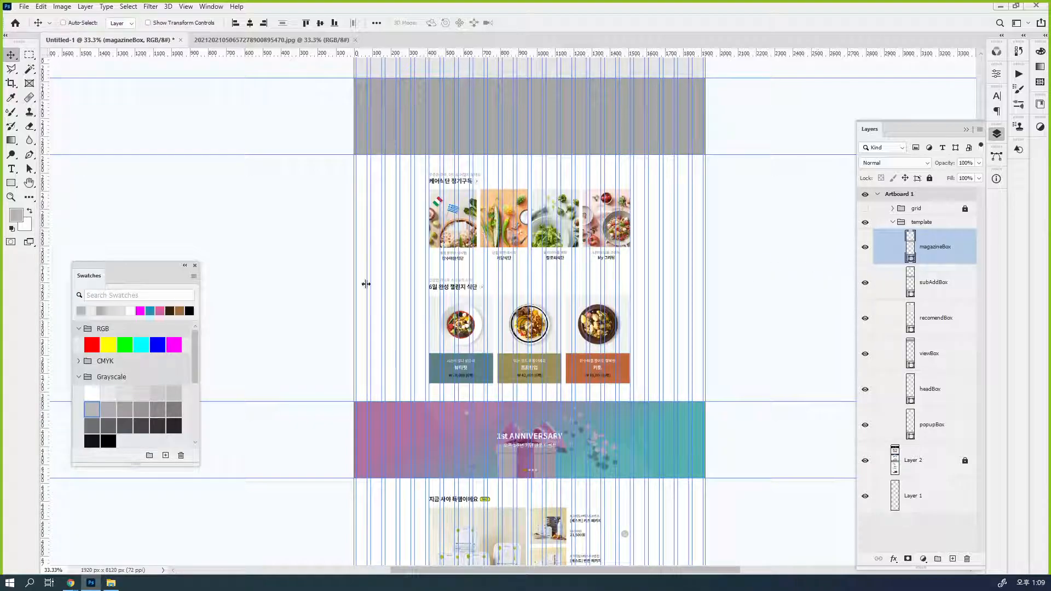
- Fill magazineBox with a very light gray swatch and transform it to cover the meal-plan section down to the lower 1st ANNIVERSARY banner's upper guide
{"action": "left_click", "coordinate": [109, 393]}
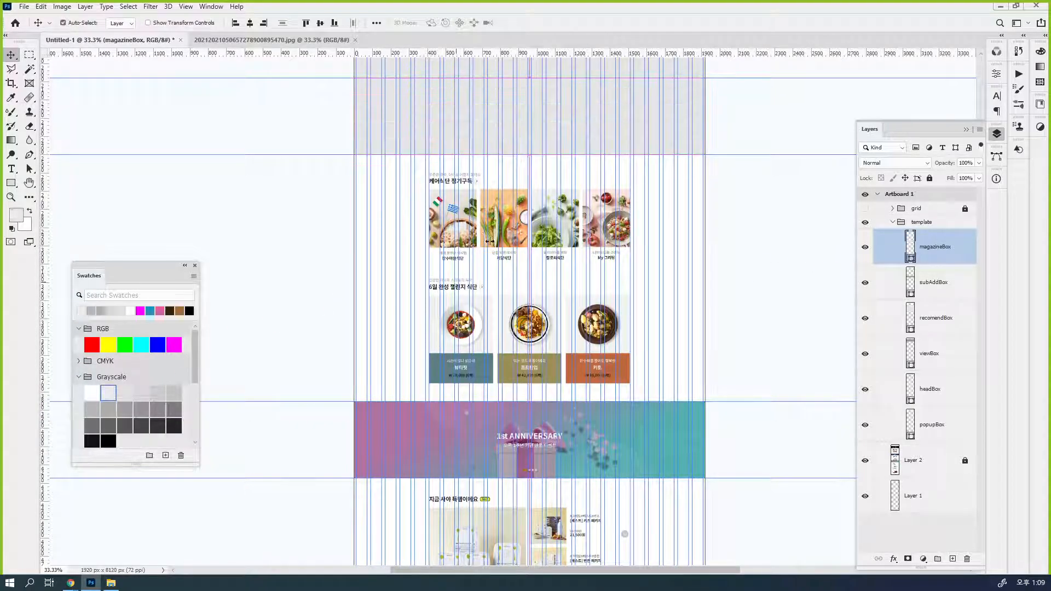
{"action": "key", "text": "ctrl+t"}
{"action": "left_click_drag", "start_coordinate": [529, 78], "coordinate": [529, 402]}
{"action": "key", "text": "Return"}
- Duplicate the magazineBox layer and name the copy thirdAddBox
{"action": "left_click_drag", "start_coordinate": [600, 444], "coordinate": [699, 251]}
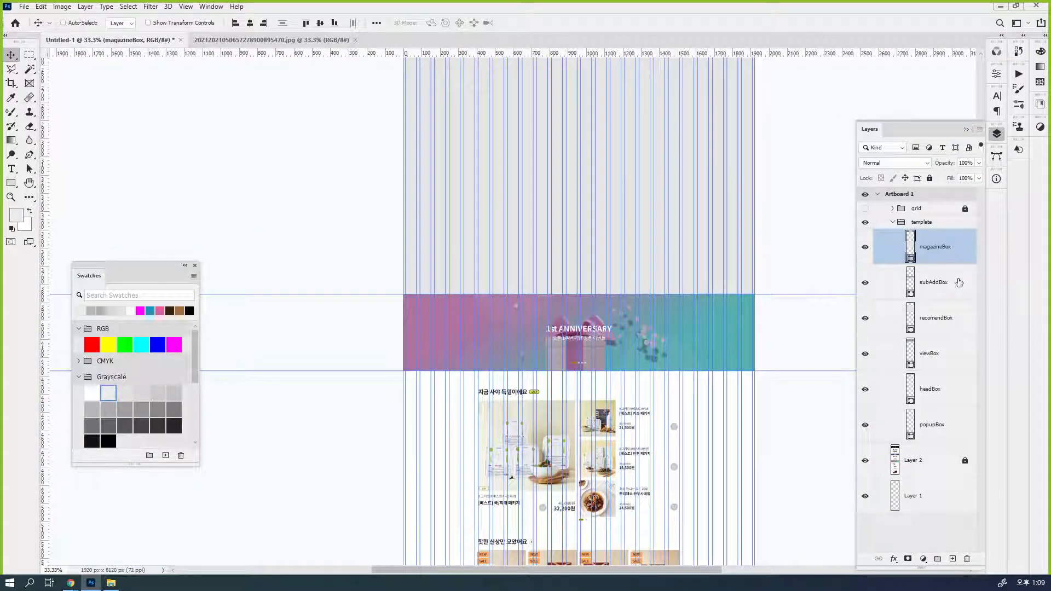
{"action": "left_click_drag", "start_coordinate": [692, 385], "coordinate": [673, 306]}
{"action": "key", "text": "ctrl+j"}
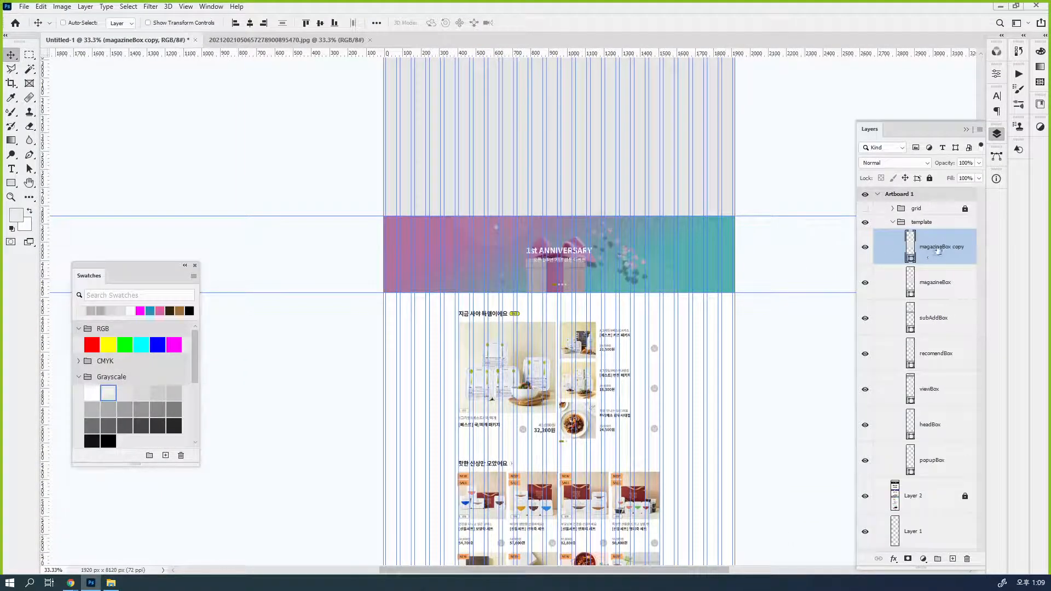
{"action": "double_click", "coordinate": [938, 249]}
{"action": "type", "text": "thire"}
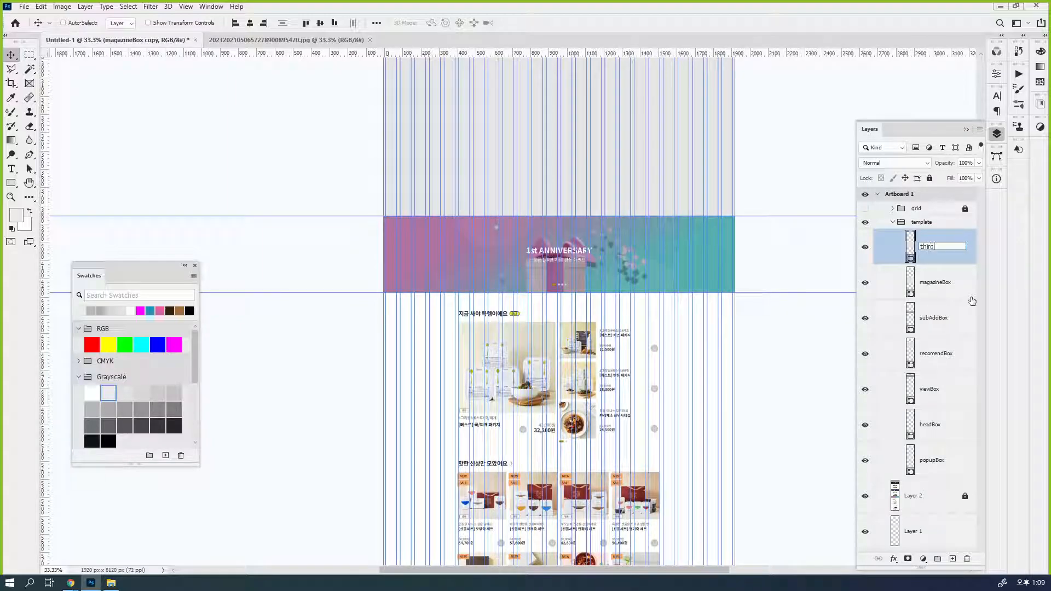
{"action": "type", "text": "AddBox"}
{"action": "key", "text": "Return"}
- Rename the thirdAddBox layer as thirdViewBox and the subAddBox layer as subViewBox
{"action": "double_click", "coordinate": [930, 246]}
{"action": "left_click", "coordinate": [935, 247]}
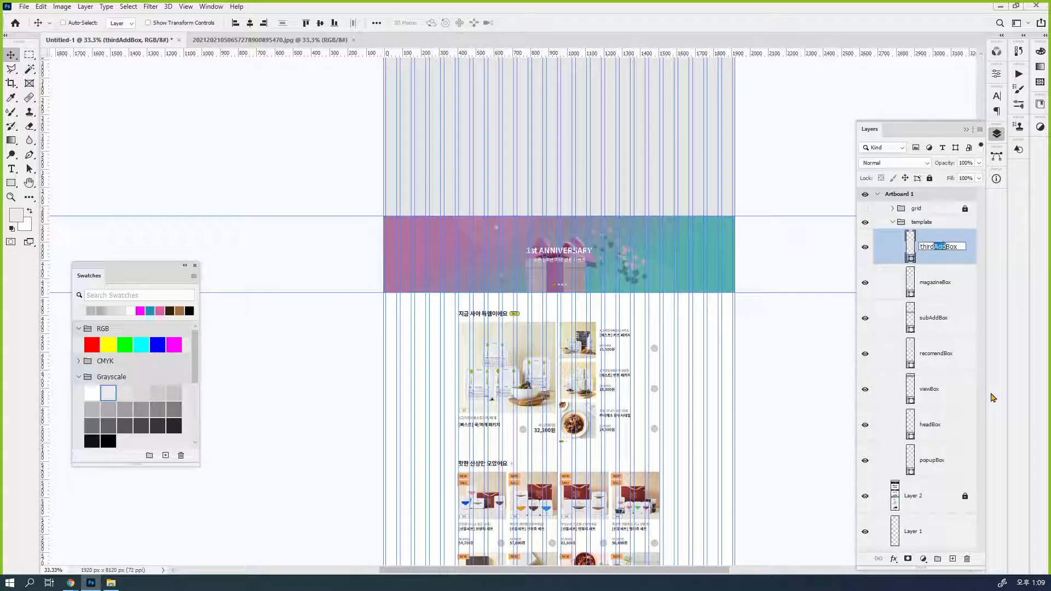
{"action": "type", "text": "View"}
{"action": "key", "text": "Return"}
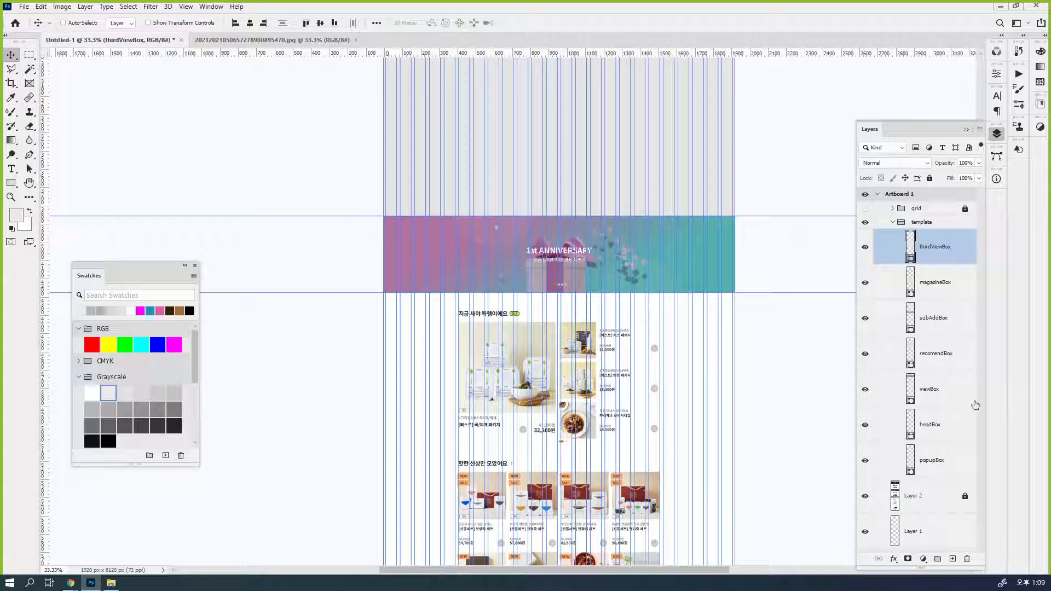
{"action": "double_click", "coordinate": [932, 320]}
{"action": "left_click", "coordinate": [942, 317]}
{"action": "key", "text": "BackSpace"}
{"action": "type", "text": "View"}
{"action": "key", "text": "Return"}
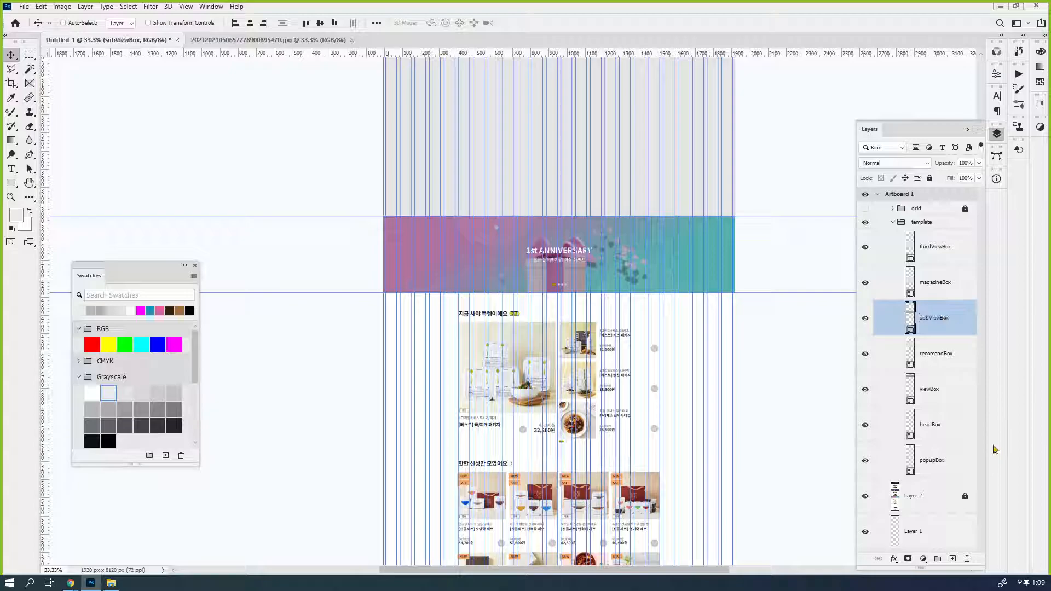
- Fill thirdViewBox with a medium-light gray swatch and transform it to 1920 × 420 px over the lower 1st ANNIVERSARY banner
{"action": "left_click", "coordinate": [954, 261]}
{"action": "left_click", "coordinate": [178, 392]}
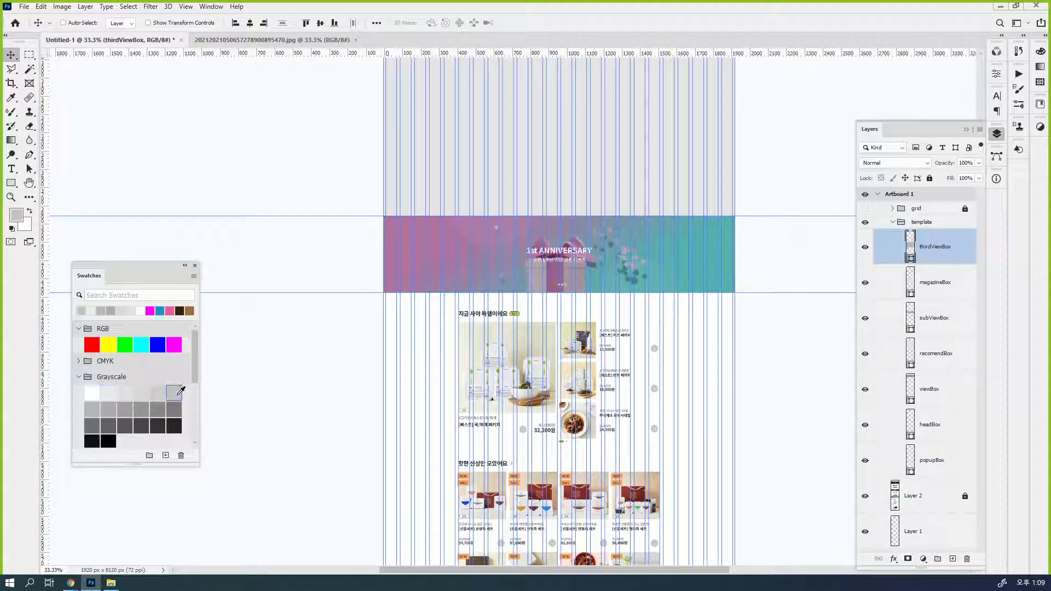
{"action": "key", "text": "alt+BackSpace"}
{"action": "key", "text": "ctrl+t"}
{"action": "scroll", "coordinate": [482, 337], "scroll_direction": "up", "scroll_amount": 3}
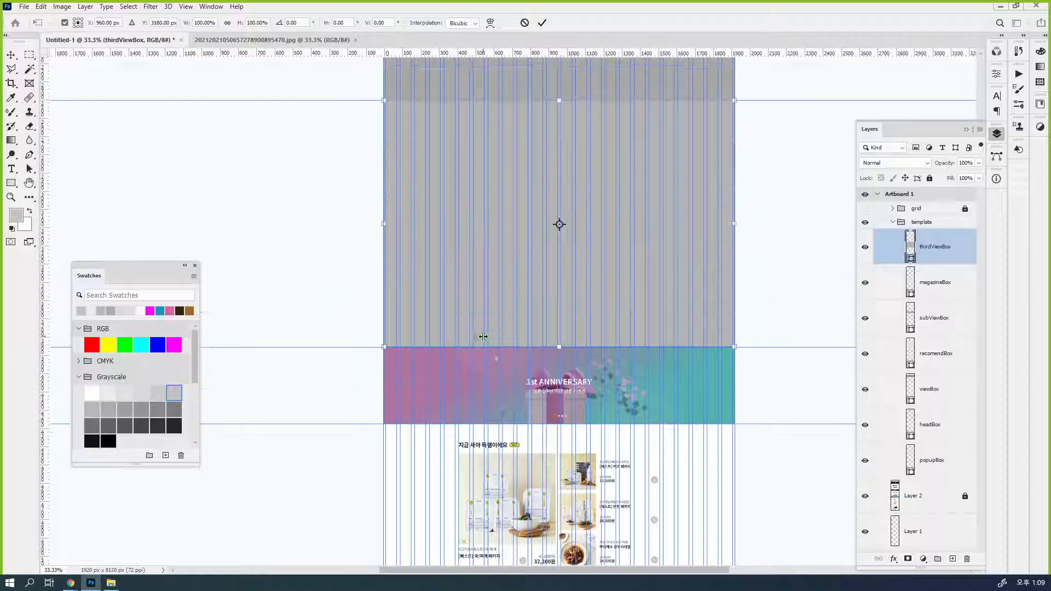
{"action": "left_click_drag", "start_coordinate": [558, 100], "coordinate": [553, 423]}
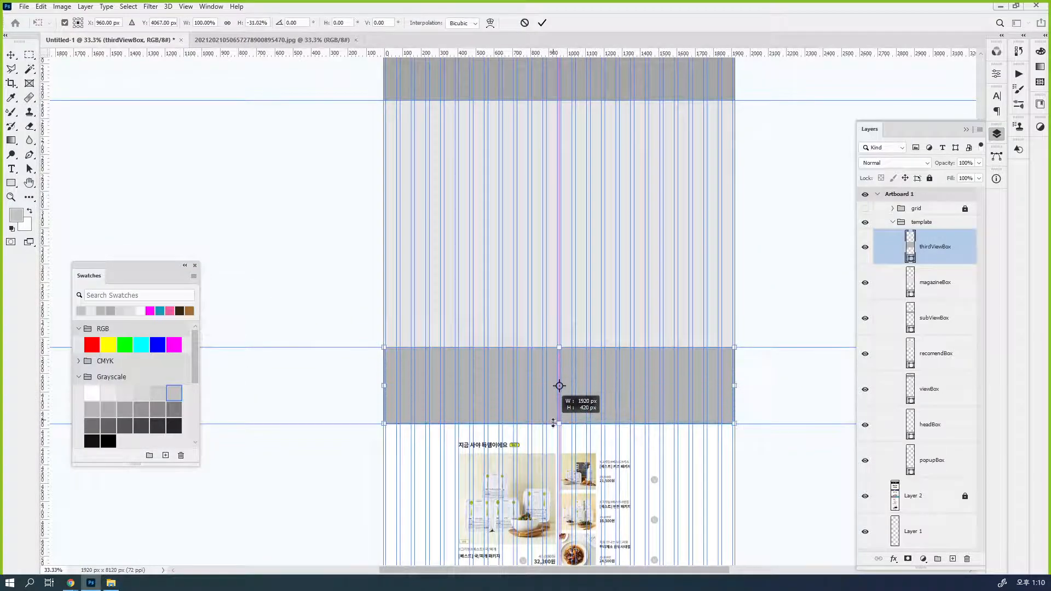
{"action": "key", "text": "Return"}
- Duplicate the thirdViewBox layer and name the copy contentBox
{"action": "scroll", "coordinate": [596, 425], "scroll_direction": "down", "scroll_amount": 2}
{"action": "scroll", "coordinate": [596, 426], "scroll_direction": "down", "scroll_amount": 3}
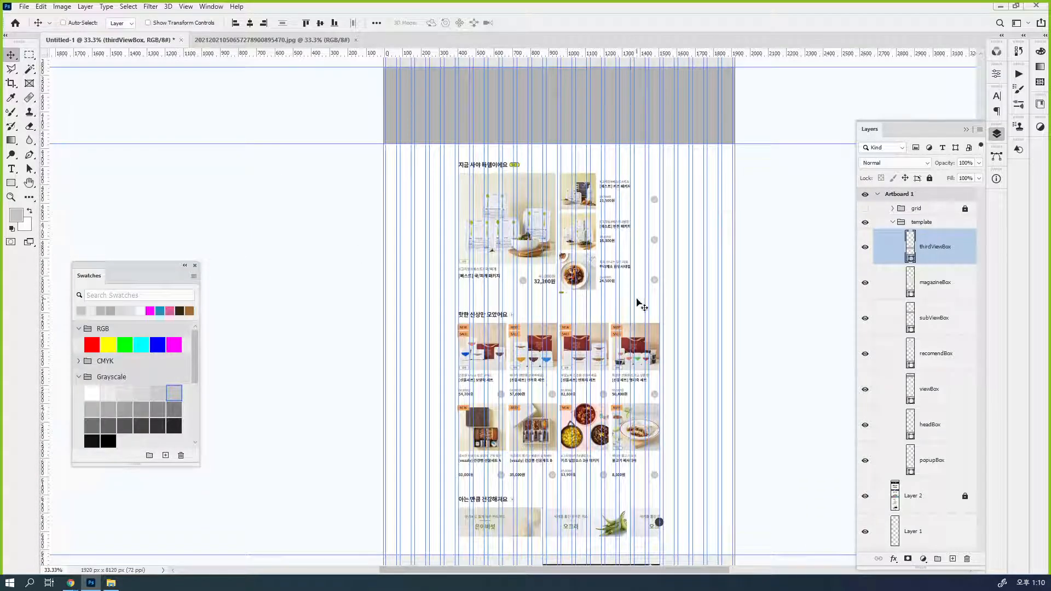
{"action": "key", "text": "ctrl+j"}
{"action": "double_click", "coordinate": [939, 249]}
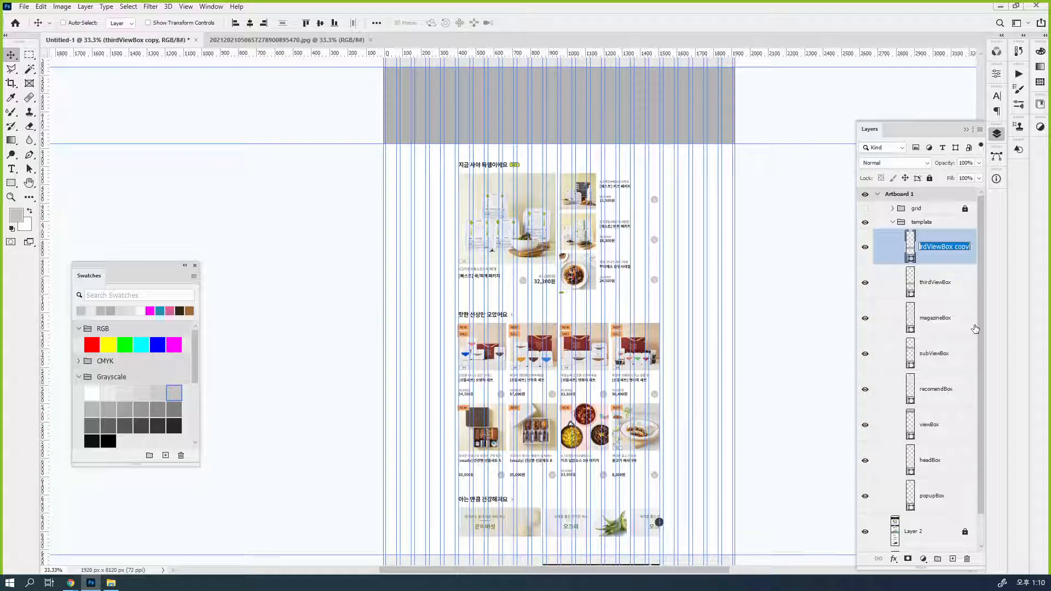
{"action": "type", "text": "con"}
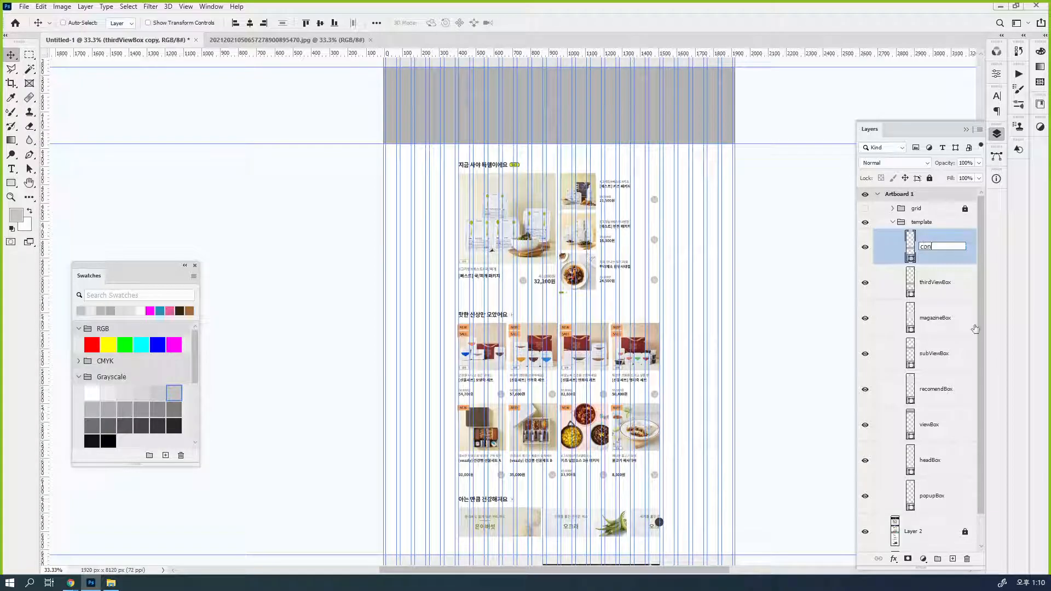
{"action": "type", "text": "tentBox"}
{"action": "key", "text": "Return"}
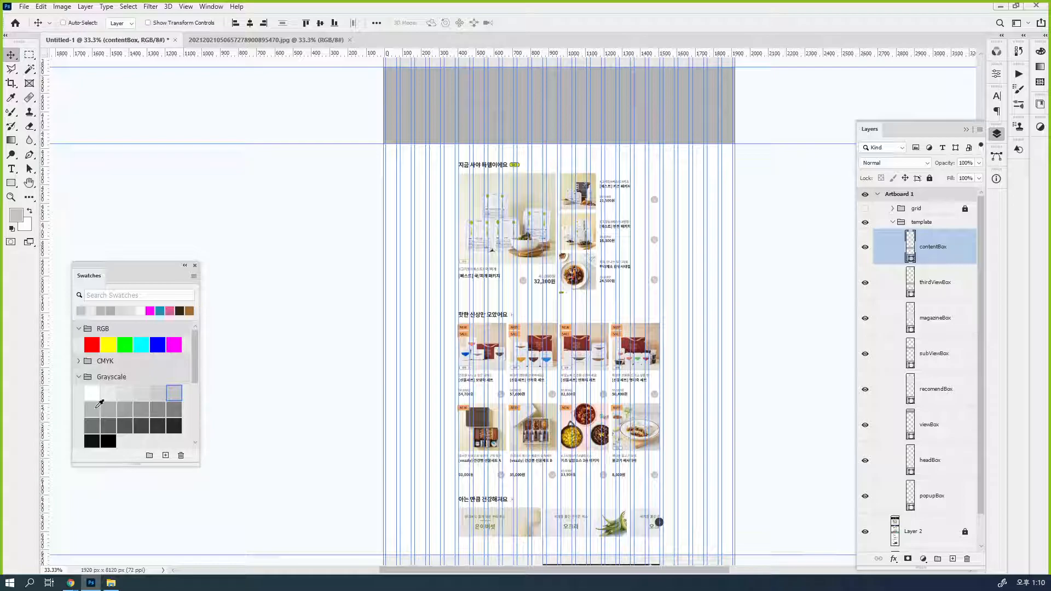
- Fill contentBox with a very light gray swatch and transform it to cover the product section down to the 그리팅 TV section's upper guide
{"action": "left_click", "coordinate": [110, 392]}
{"action": "key", "text": "ctrl+t"}
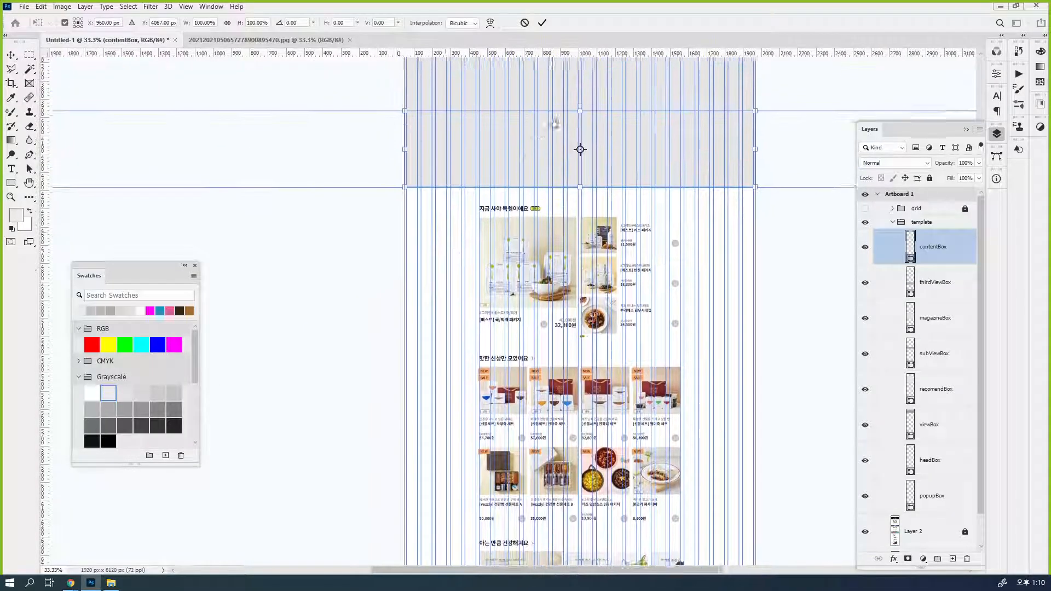
{"action": "left_click_drag", "start_coordinate": [595, 119], "coordinate": [561, 323]}
{"action": "key", "text": "Return"}
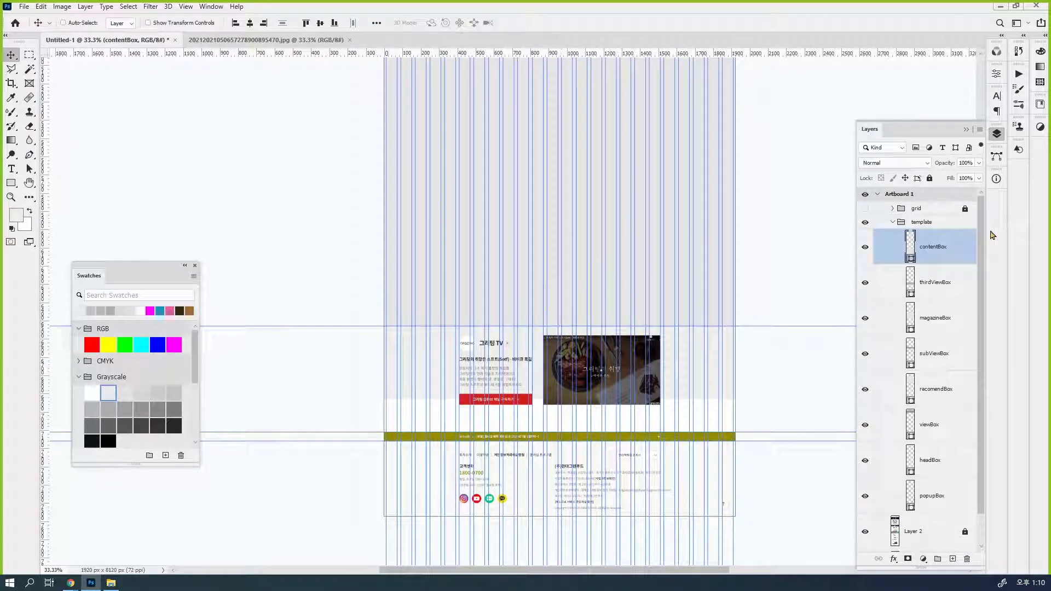
- Duplicate the contentBox layer and name the copy videoBox
{"action": "key", "text": "ctrl+j"}
{"action": "double_click", "coordinate": [934, 247]}
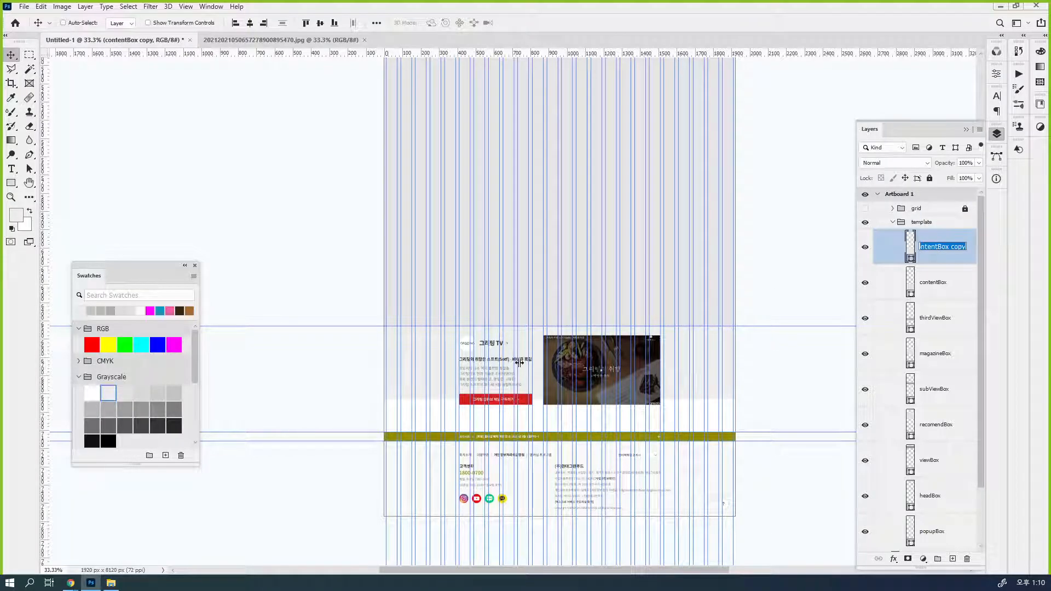
{"action": "type", "text": "t"}
{"action": "type", "text": "ideoBox"}
{"action": "key", "text": "Return"}
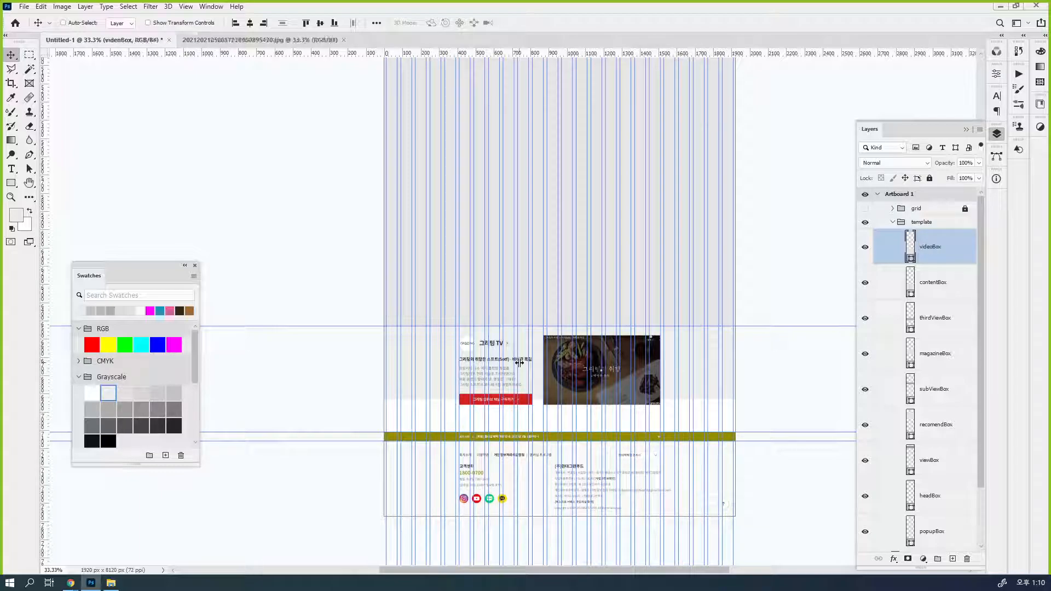
- Fill videoBox with a medium gray swatch and transform it to cover the 그리팅 TV section down to the olive notice bar
{"action": "left_click", "coordinate": [92, 410]}
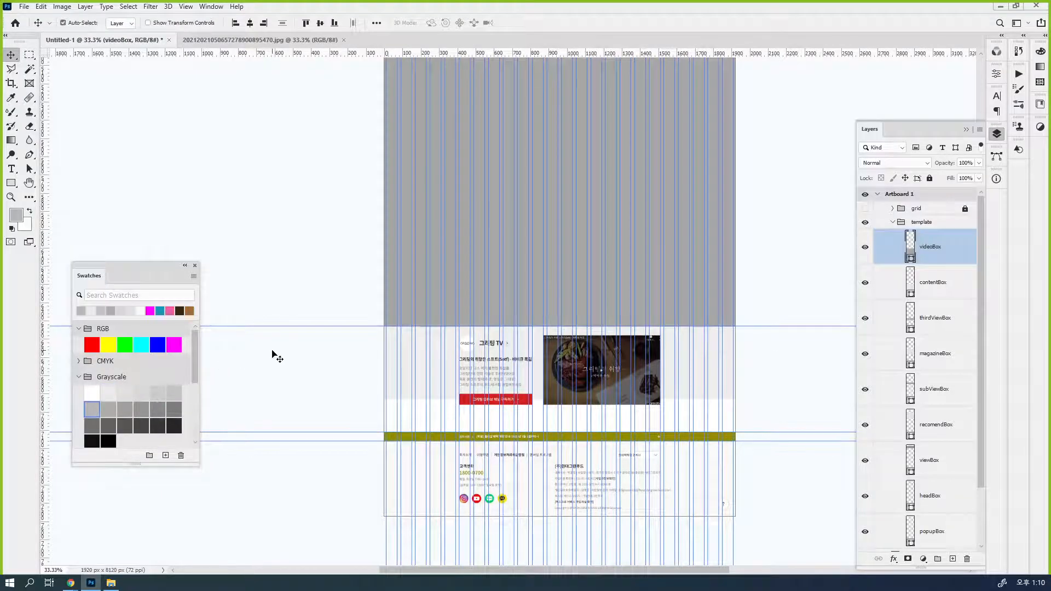
{"action": "key", "text": "ctrl+t"}
{"action": "left_click_drag", "start_coordinate": [584, 122], "coordinate": [581, 335]}
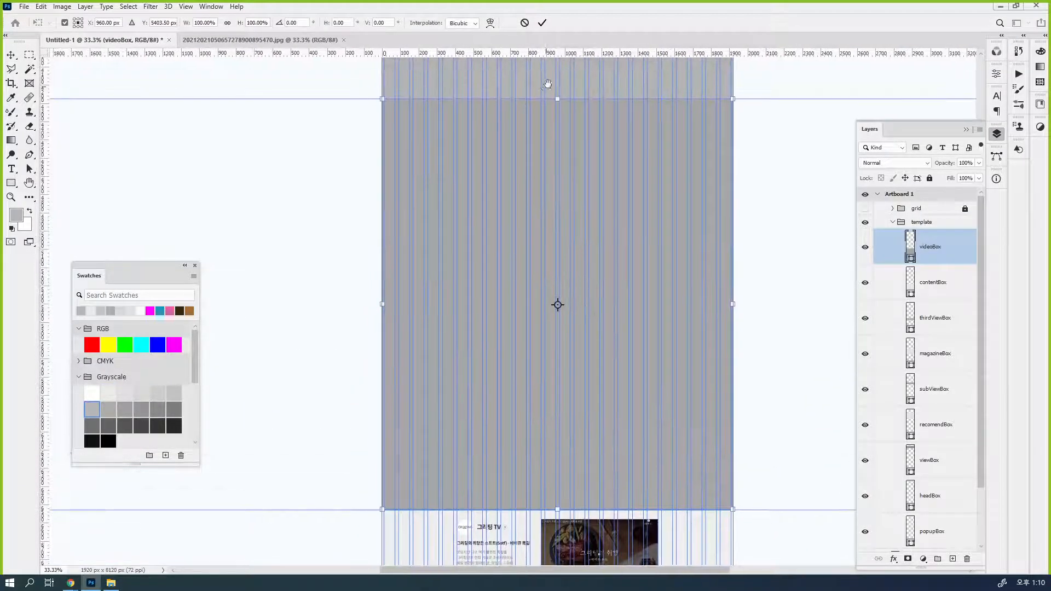
{"action": "left_click_drag", "start_coordinate": [557, 99], "coordinate": [560, 343]}
{"action": "key", "text": "Return"}
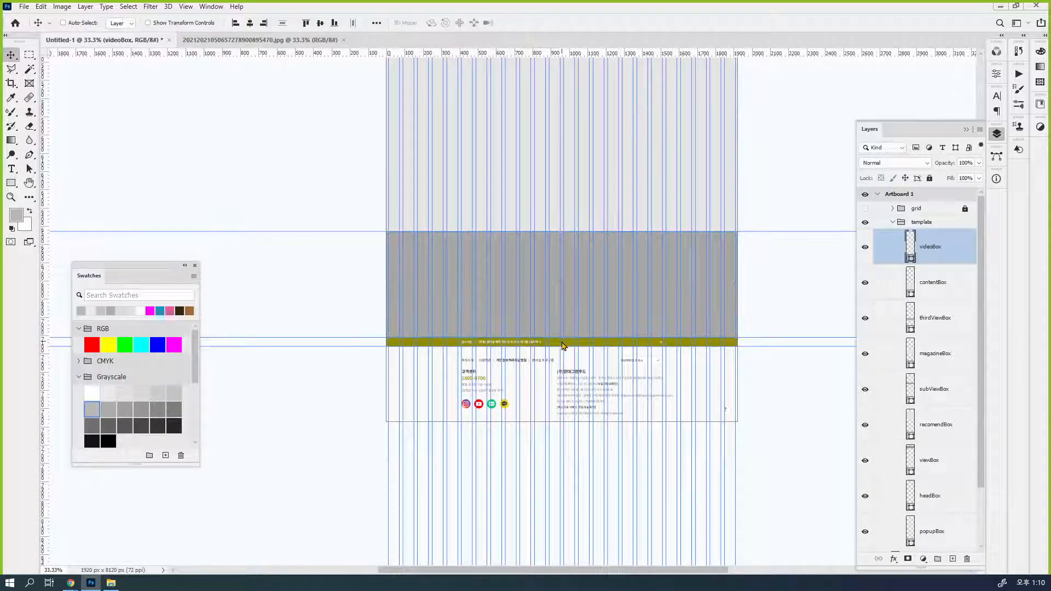
- Duplicate the videoBox layer and name the copy infoBox
{"action": "left_click", "coordinate": [564, 379], "text": "ctrl"}
{"action": "left_click", "coordinate": [565, 379], "text": "ctrl"}
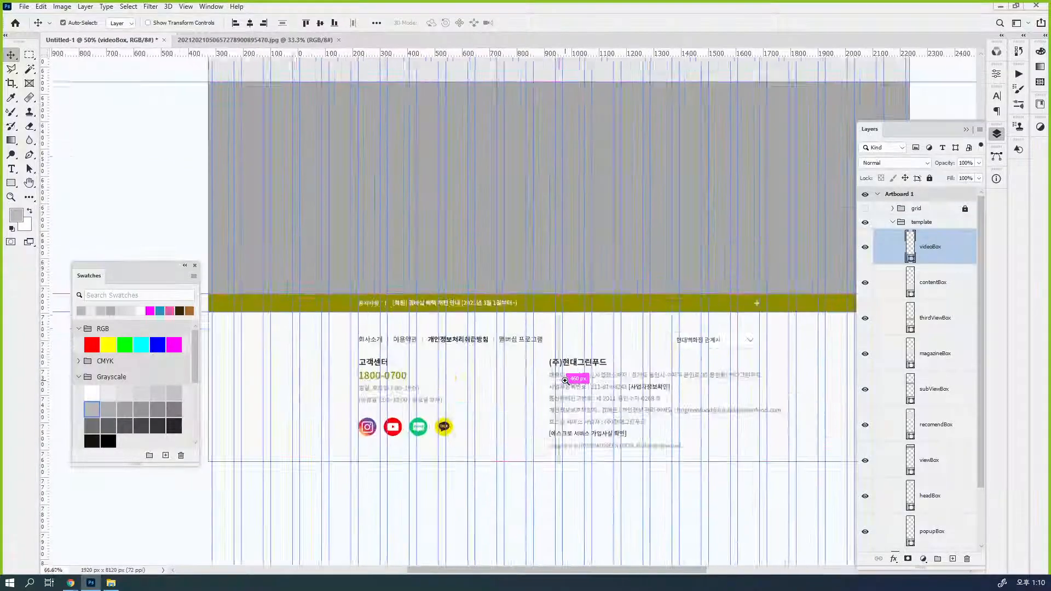
{"action": "scroll", "coordinate": [565, 380], "scroll_direction": "down", "scroll_amount": 3}
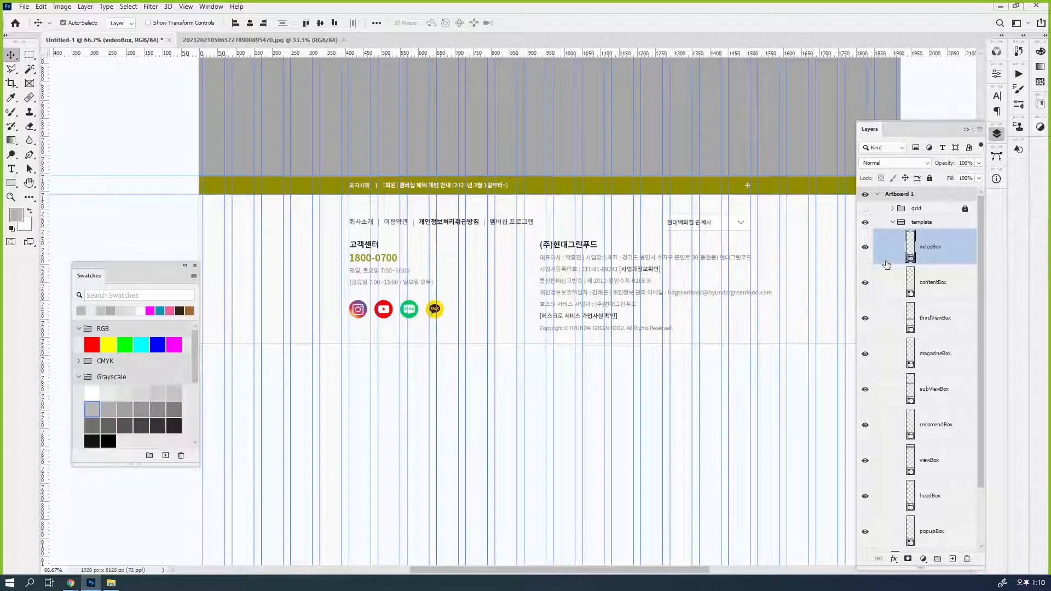
{"action": "key", "text": "ctrl+j"}
{"action": "double_click", "coordinate": [930, 260]}
{"action": "type", "text": "infoBox"}
{"action": "key", "text": "Return"}
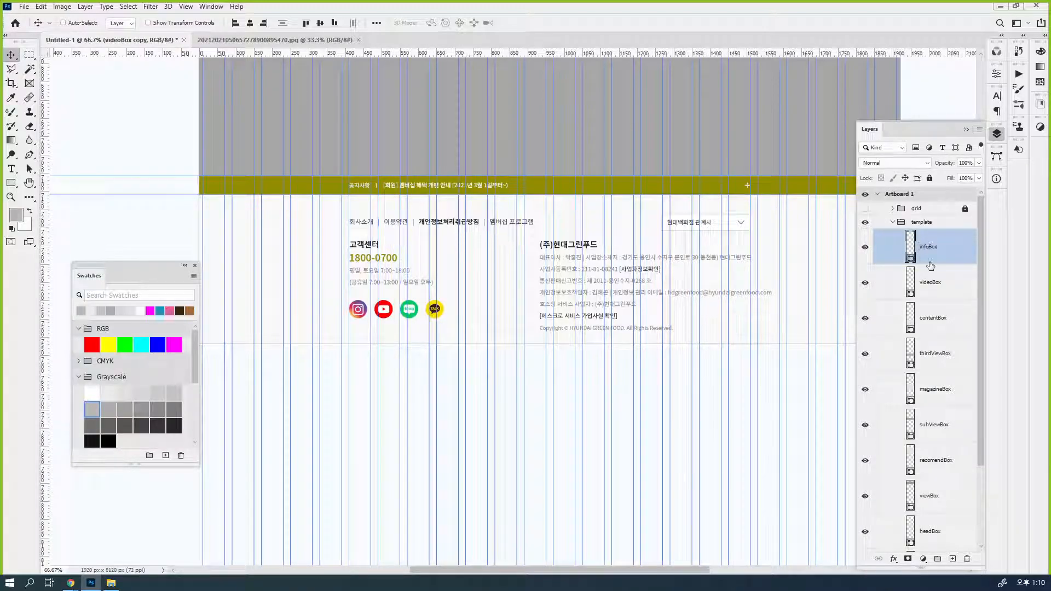
- Fill infoBox with a darker gray swatch and transform it to cover the olive notice bar between its two guides
{"action": "left_click", "coordinate": [146, 408]}
{"action": "key", "text": "alt+BackSpace"}
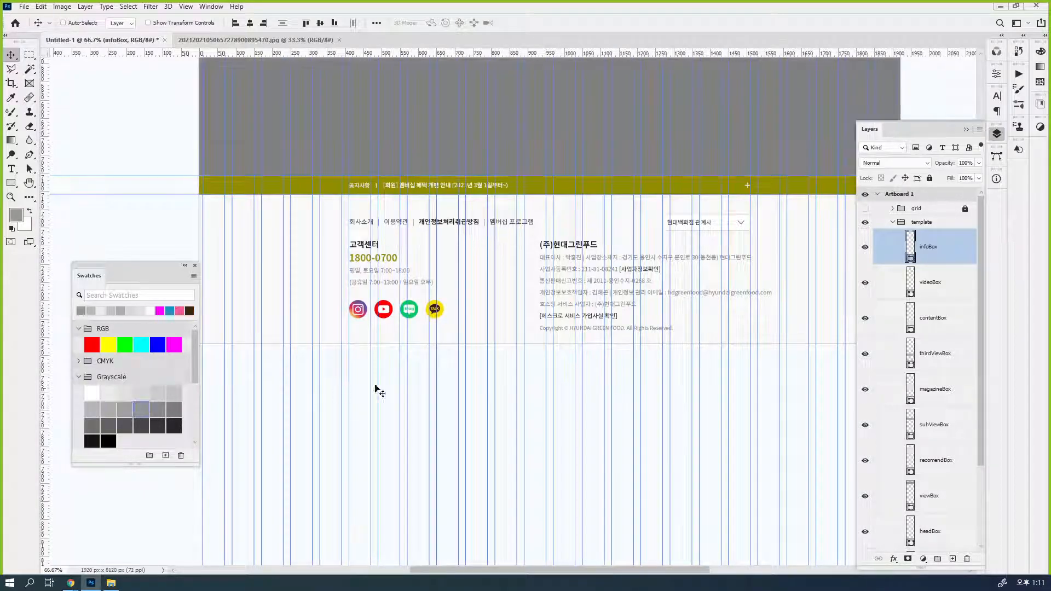
{"action": "key", "text": "ctrl+t"}
{"action": "scroll", "coordinate": [461, 367], "scroll_direction": "up", "scroll_amount": 5}
{"action": "scroll", "coordinate": [571, 129], "scroll_direction": "down", "scroll_amount": 2}
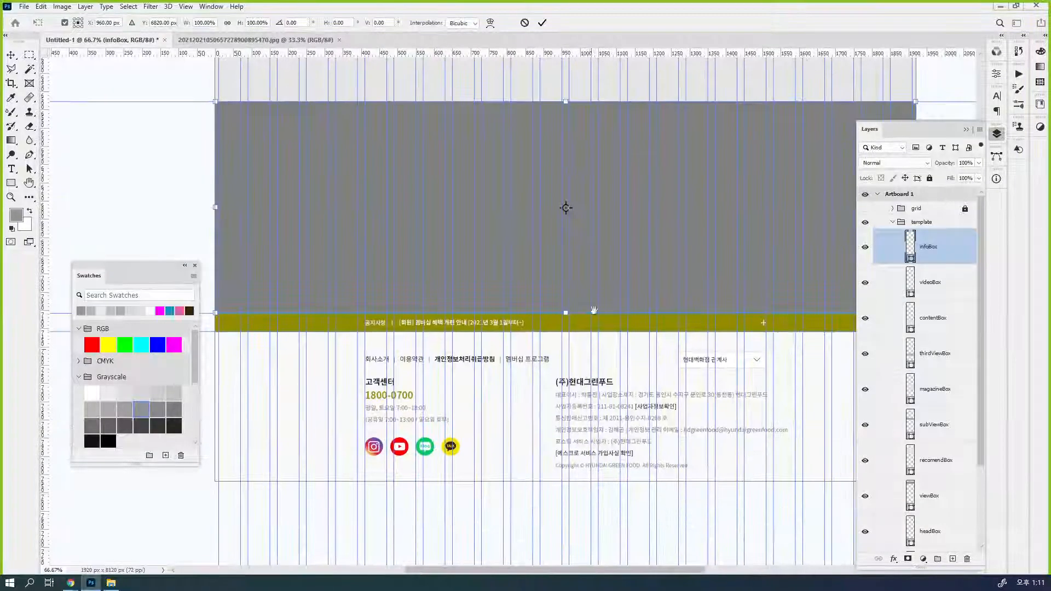
{"action": "left_click_drag", "start_coordinate": [566, 112], "coordinate": [568, 331]}
{"action": "key", "text": "Return"}
- Duplicate the infoBox layer and name the copy footBox
{"action": "scroll", "coordinate": [566, 336], "scroll_direction": "down", "scroll_amount": 5}
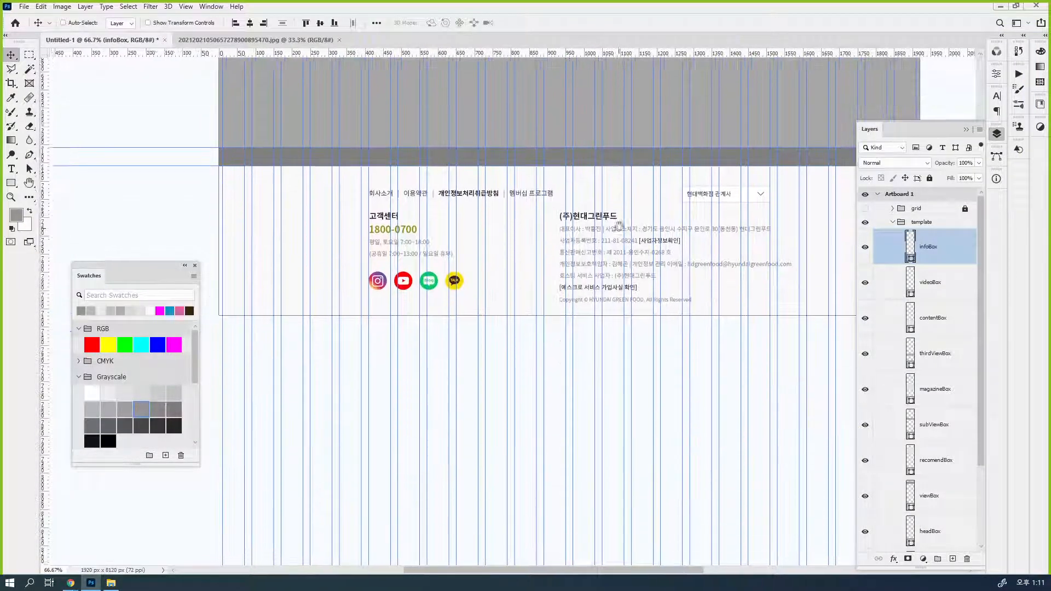
{"action": "key", "text": "ctrl+j"}
{"action": "double_click", "coordinate": [927, 248]}
{"action": "type", "text": "footBox"}
{"action": "key", "text": "Return"}
- Transform footBox to cover the footer from the notice bar down to the artboard's lower edge and fill it with a light gray swatch
{"action": "key", "text": "ctrl+t"}
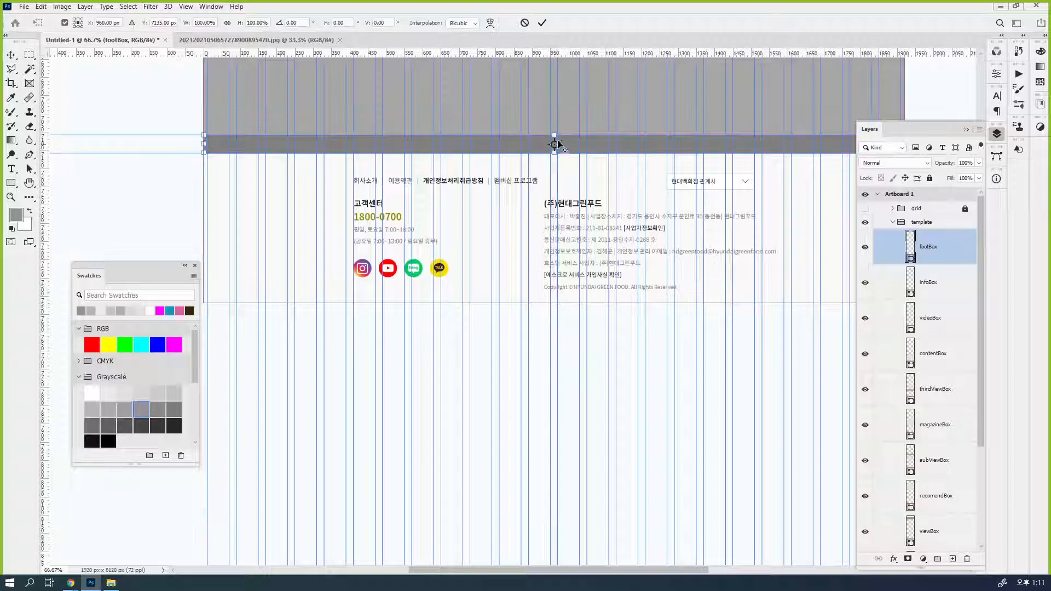
{"action": "left_click_drag", "start_coordinate": [554, 153], "coordinate": [555, 302]}
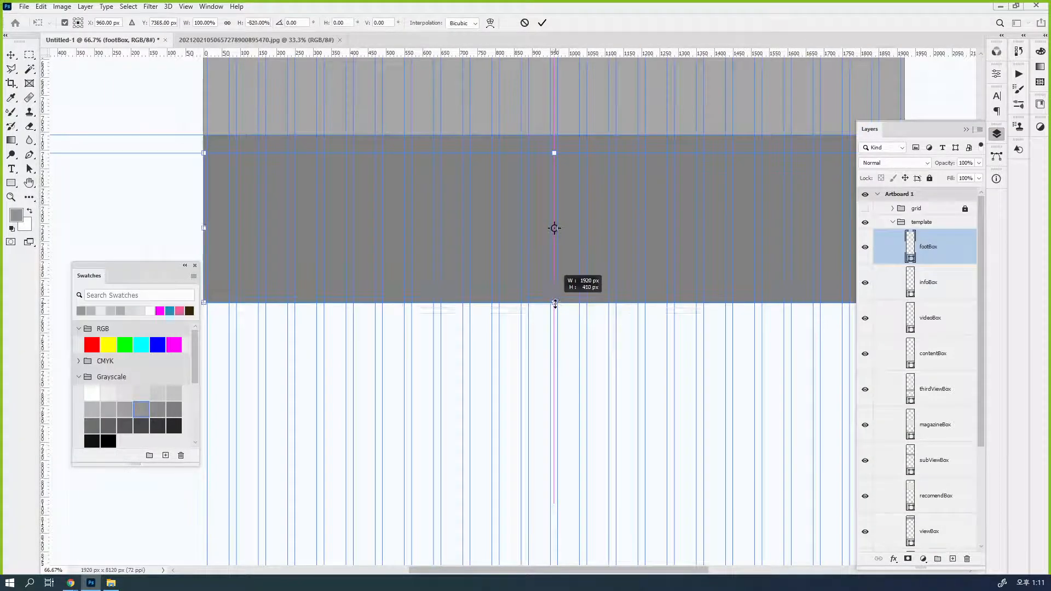
{"action": "key", "text": "Return"}
{"action": "left_click", "coordinate": [125, 393]}
{"action": "key", "text": "alt+BackSpace"}
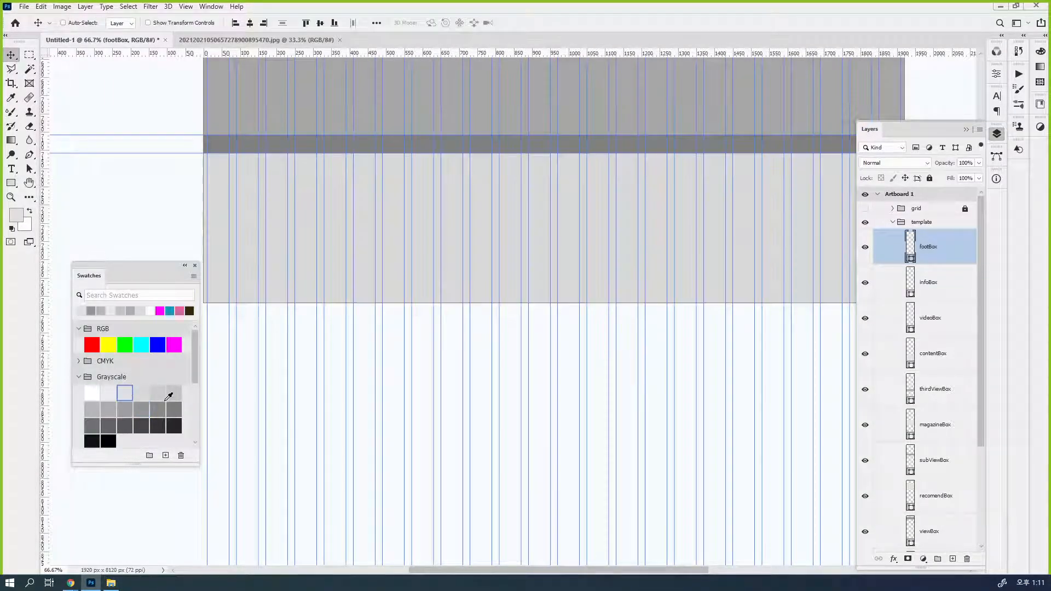
- Hide the guides and check the gray section boxes over the whole artboard
{"action": "key", "text": "ctrl+0"}
{"action": "key", "text": "ctrl+semicolon"}
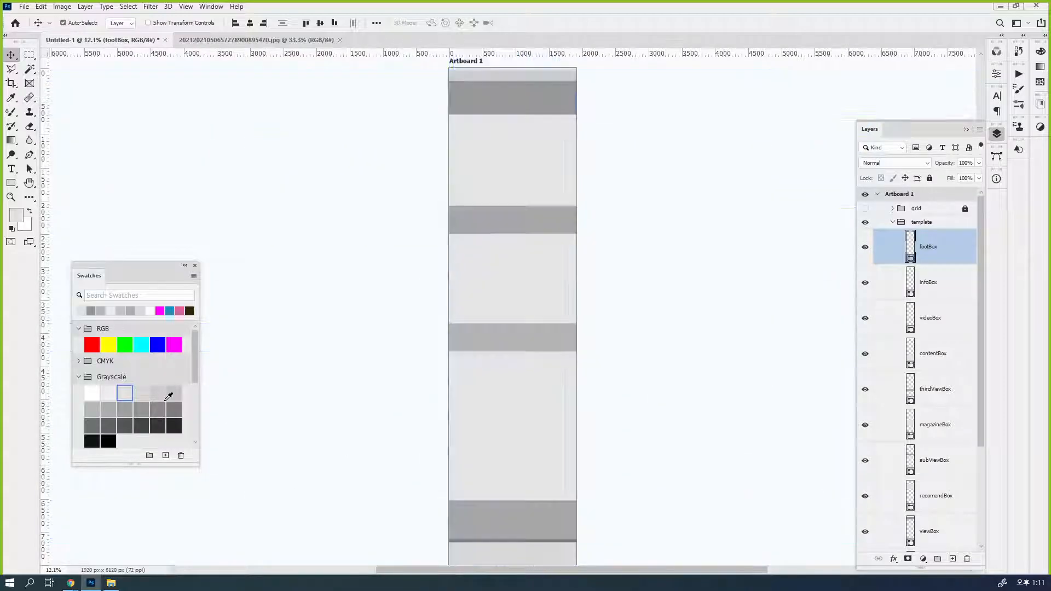
{"action": "scroll", "coordinate": [464, 253], "scroll_direction": "right", "scroll_amount": 1}
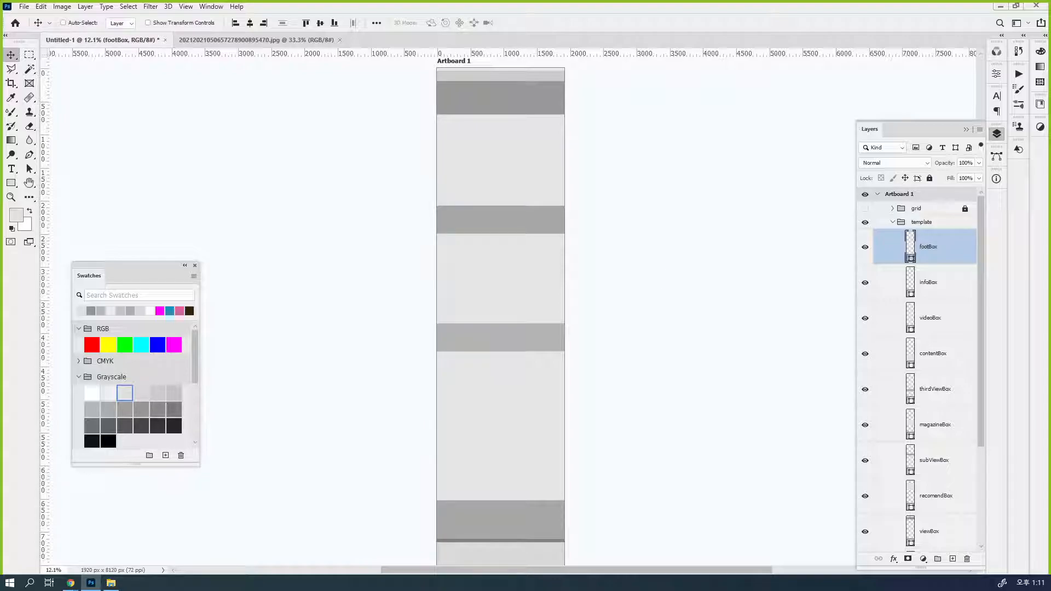
{"action": "key", "text": "ctrl+plus"}
{"action": "key", "text": "ctrl+plus"}
{"action": "key", "text": "ctrl+plus"}
{"action": "key", "text": "ctrl+plus"}
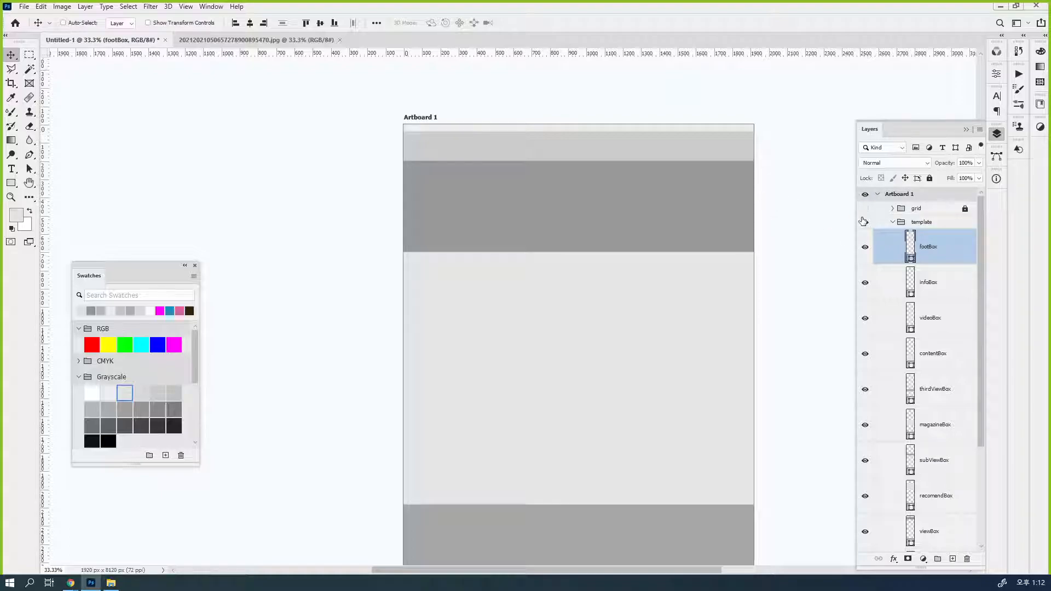
- Widen the Layers panel and go through the box layers from infoBox to thirdViewBox
{"action": "left_click_drag", "start_coordinate": [854, 218], "coordinate": [726, 217]}
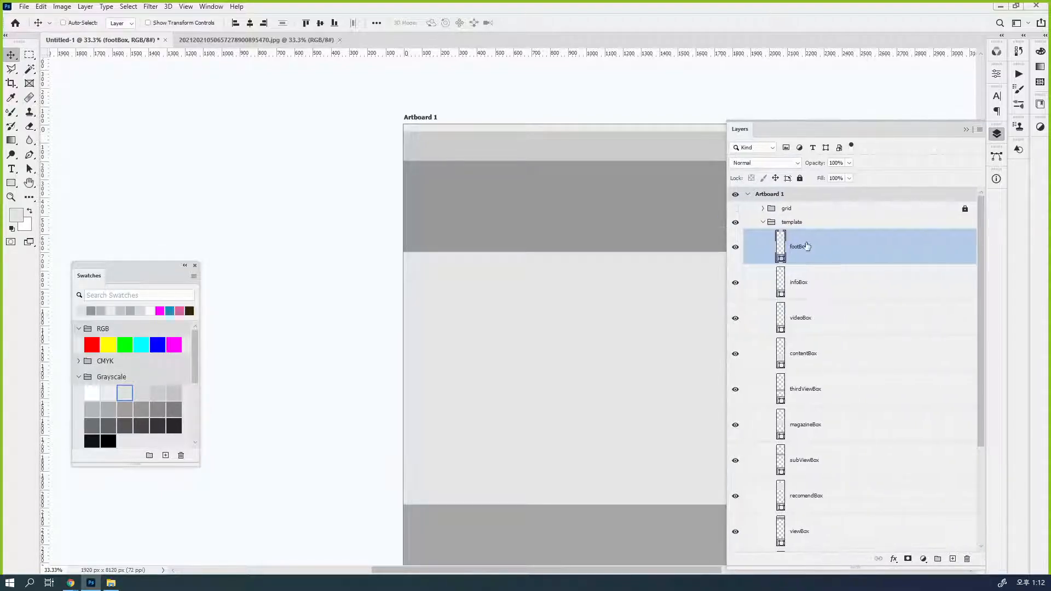
{"action": "left_click", "coordinate": [850, 295]}
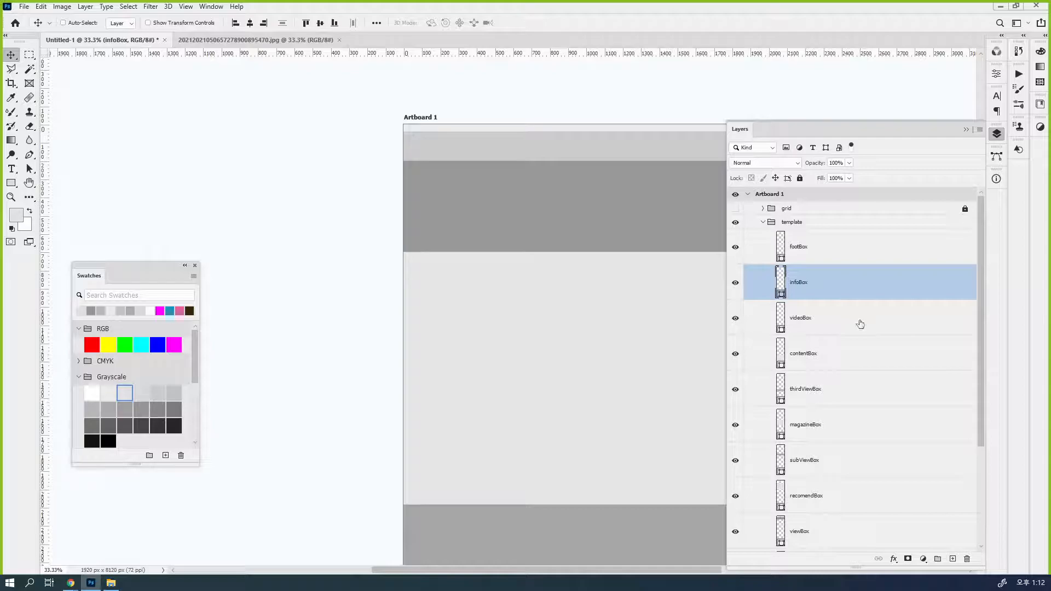
{"action": "left_click", "coordinate": [859, 324]}
{"action": "left_click", "coordinate": [868, 362]}
{"action": "left_click", "coordinate": [868, 388]}
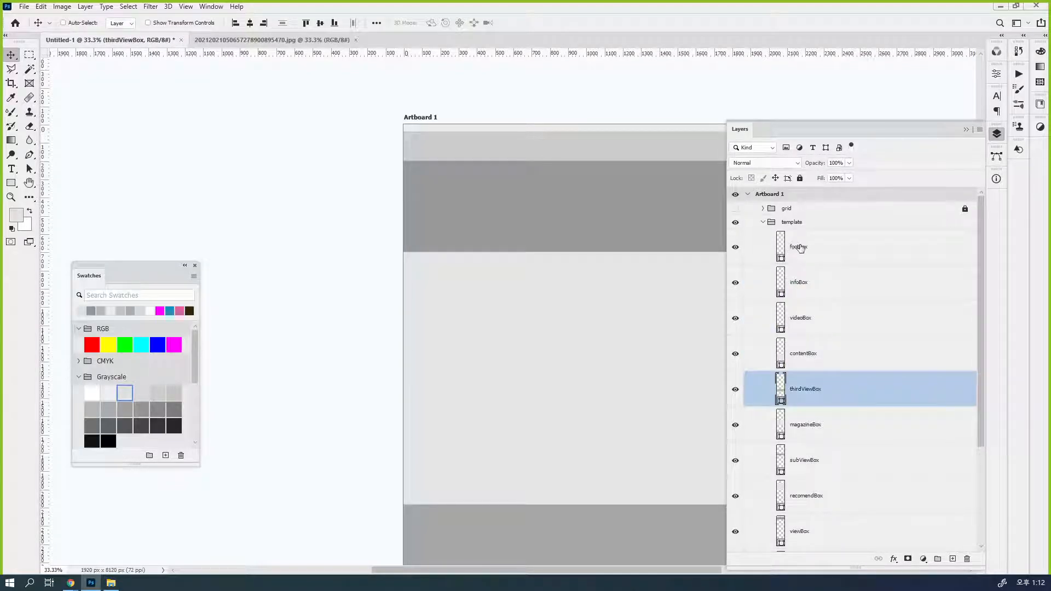
- Put the footBox layer into its own group inside template and name the group footBox
{"action": "double_click", "coordinate": [800, 247]}
{"action": "key", "text": "ctrl+c"}
{"action": "left_click", "coordinate": [875, 251]}
{"action": "key", "text": "ctrl+g"}
{"action": "double_click", "coordinate": [806, 237]}
{"action": "key", "text": "ctrl+v"}
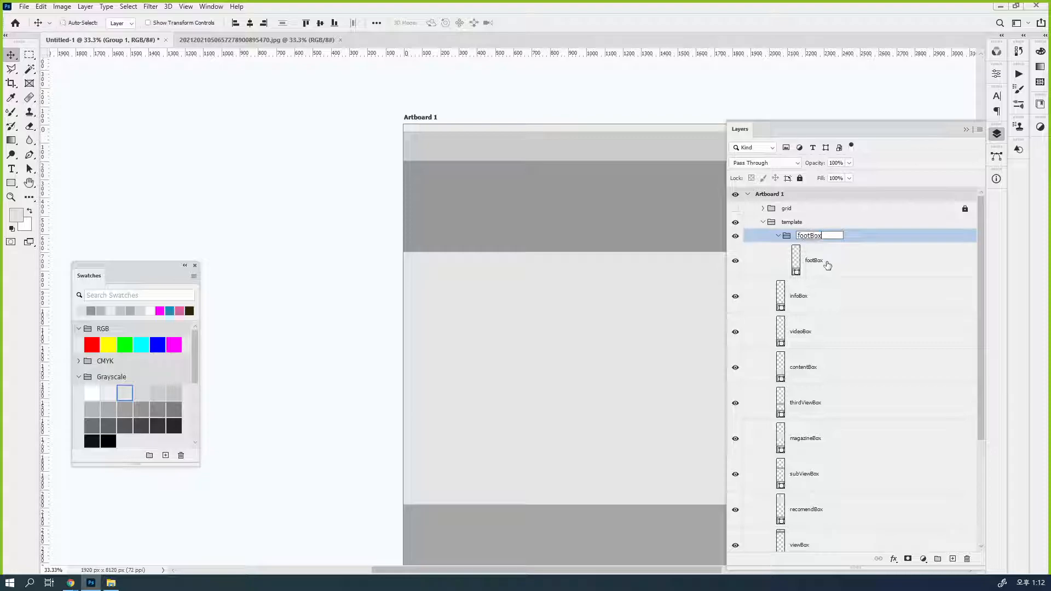
{"action": "left_click", "coordinate": [840, 266]}
{"action": "left_click", "coordinate": [841, 236]}
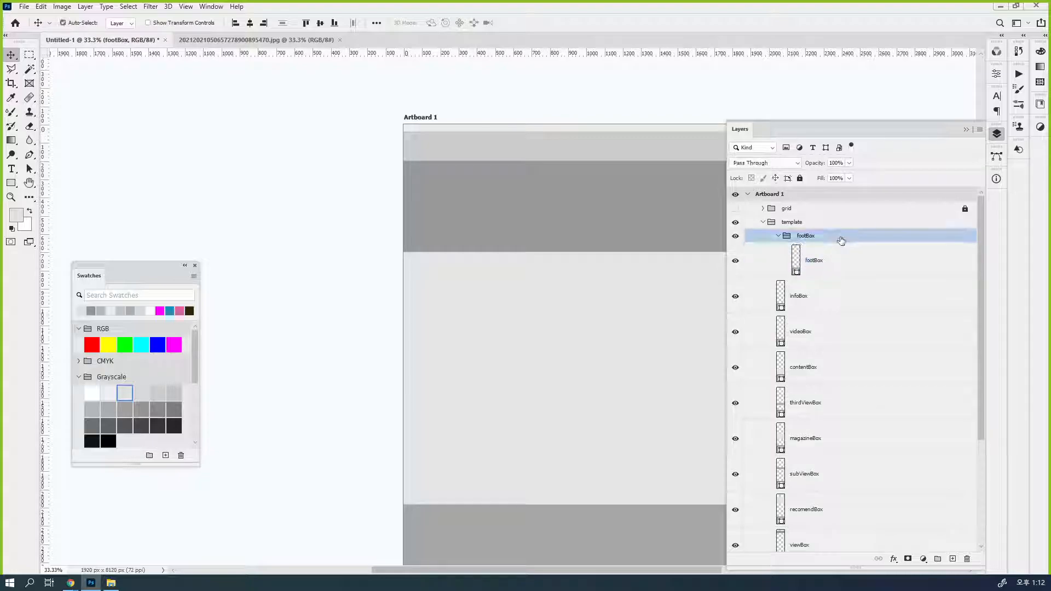
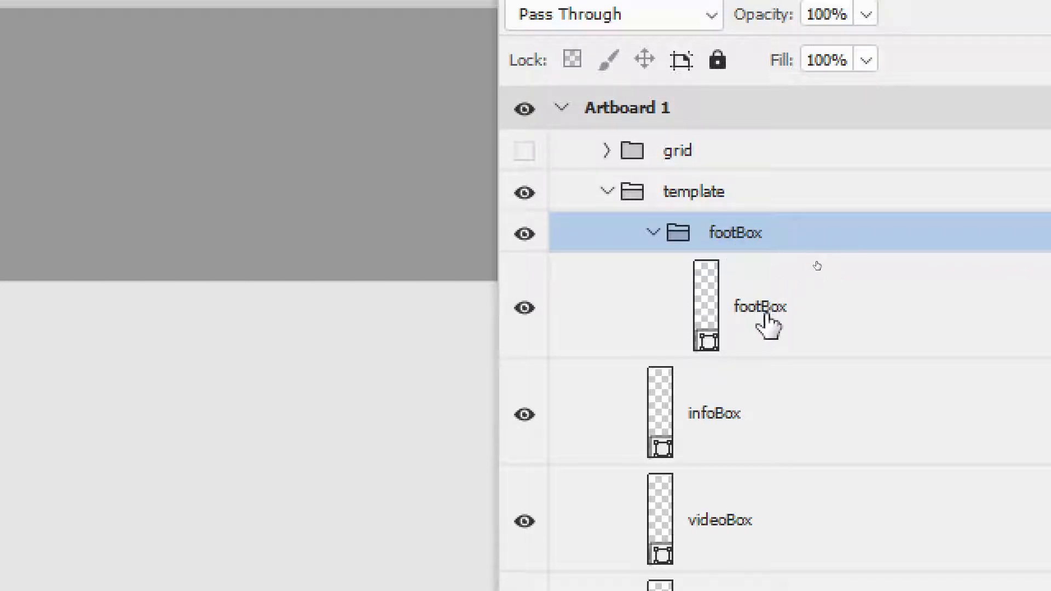
- Rename the rectangle layer inside the footBox group as footBox_bg
{"action": "left_click", "coordinate": [767, 309]}
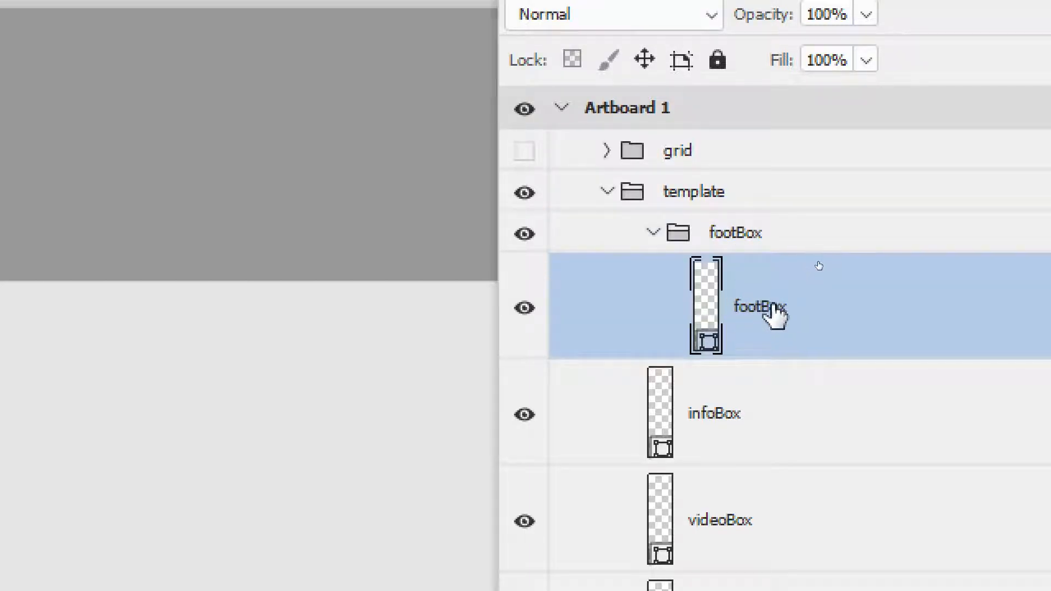
{"action": "double_click", "coordinate": [774, 313]}
{"action": "key", "text": "Right"}
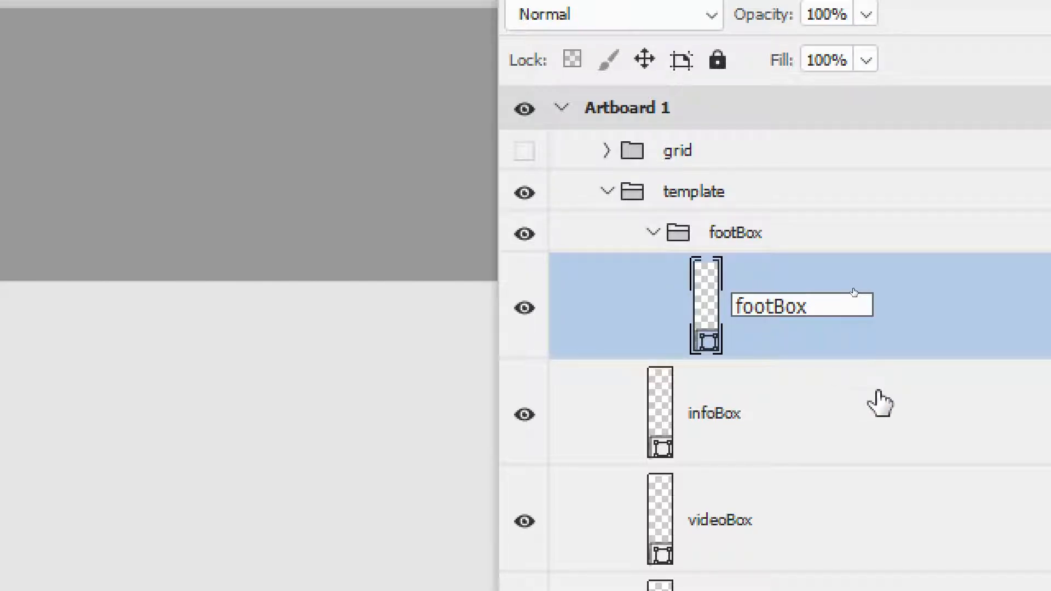
{"action": "type", "text": "_bg"}
{"action": "key", "text": "Return"}
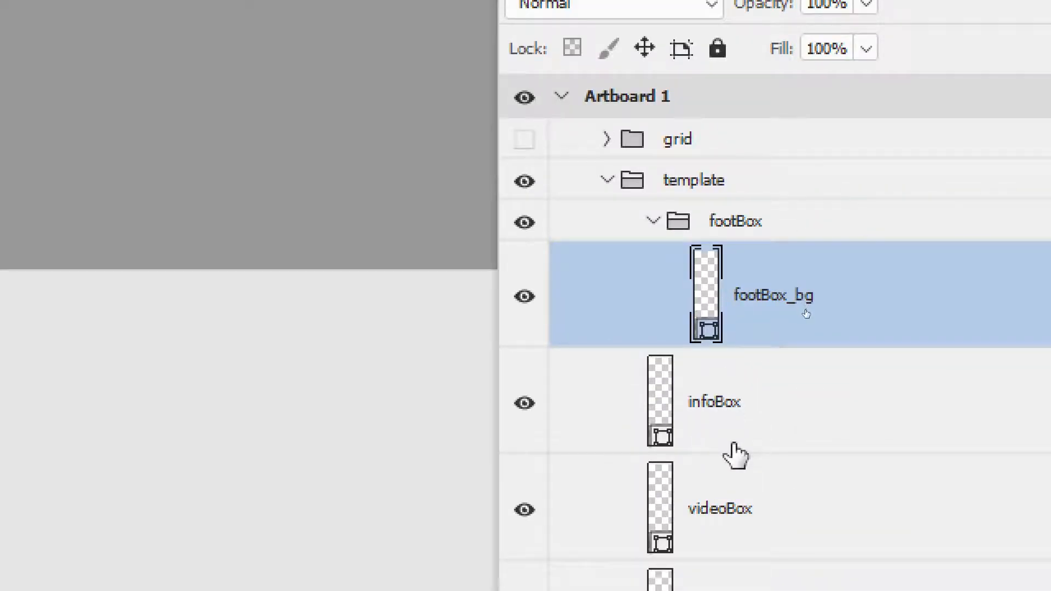
- Put the infoBox layer into its own group inside template and name the group infoBox
{"action": "left_click", "coordinate": [730, 460]}
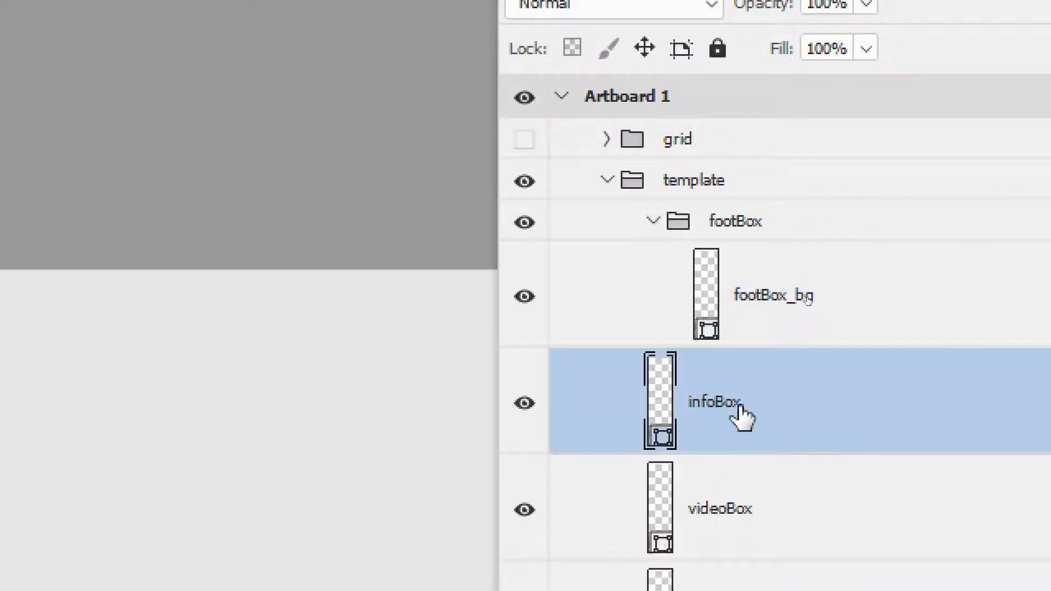
{"action": "key", "text": "ctrl+g"}
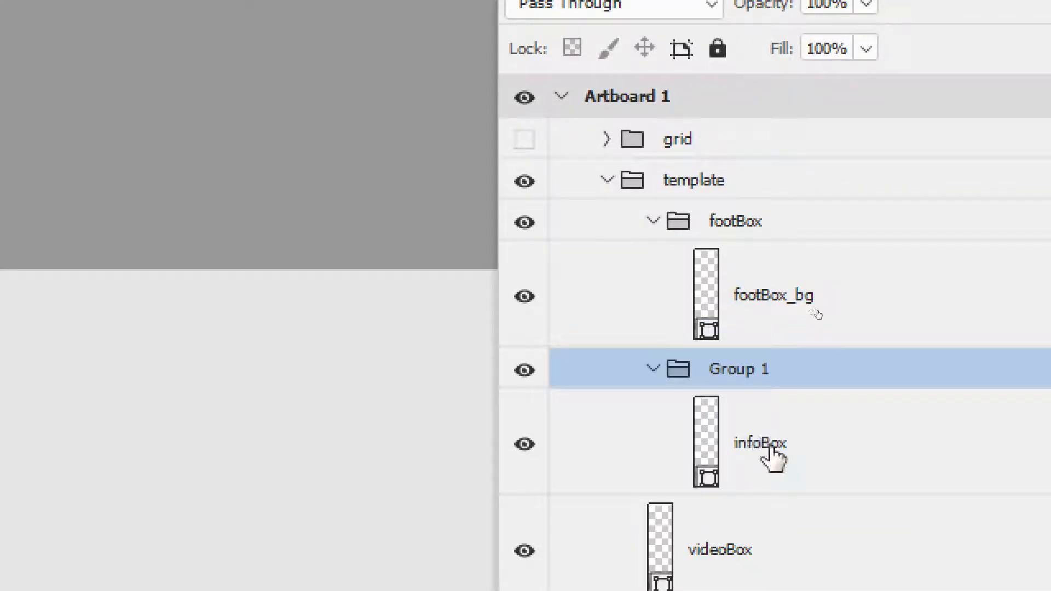
{"action": "double_click", "coordinate": [761, 444]}
{"action": "double_click", "coordinate": [738, 368]}
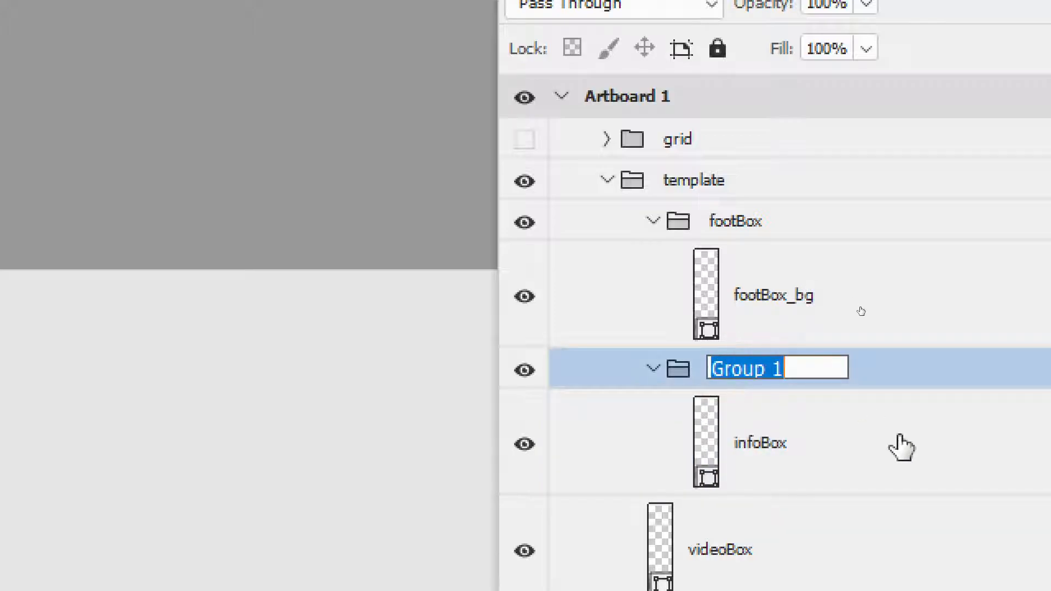
{"action": "type", "text": "infoBox"}
- Rename the rectangle layer inside the infoBox group as infoBox_bg
{"action": "key", "text": "Tab"}
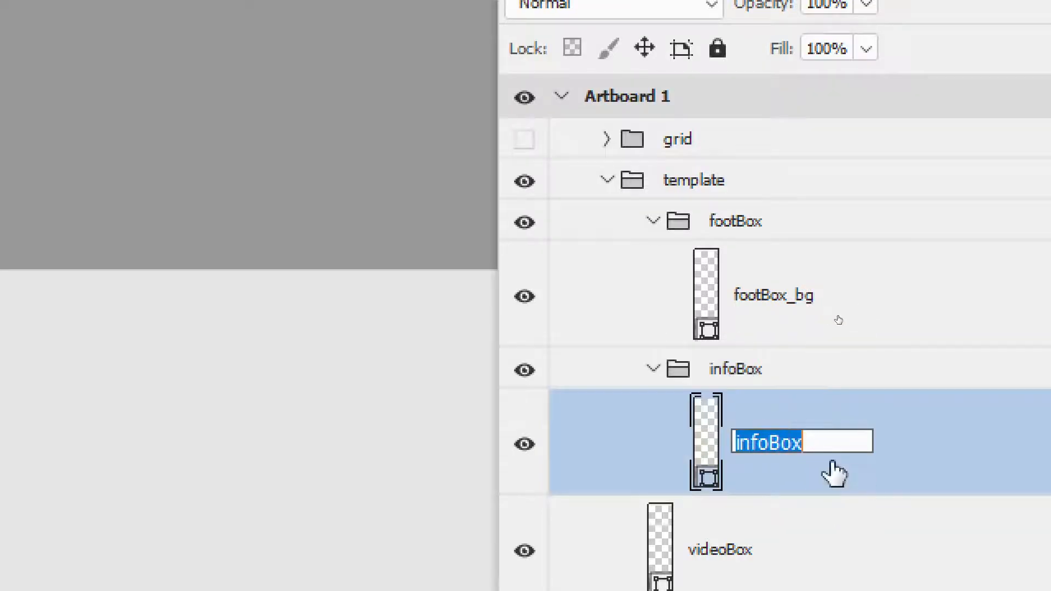
{"action": "left_click", "coordinate": [840, 441]}
{"action": "type", "text": "_bg"}
{"action": "key", "text": "Return"}
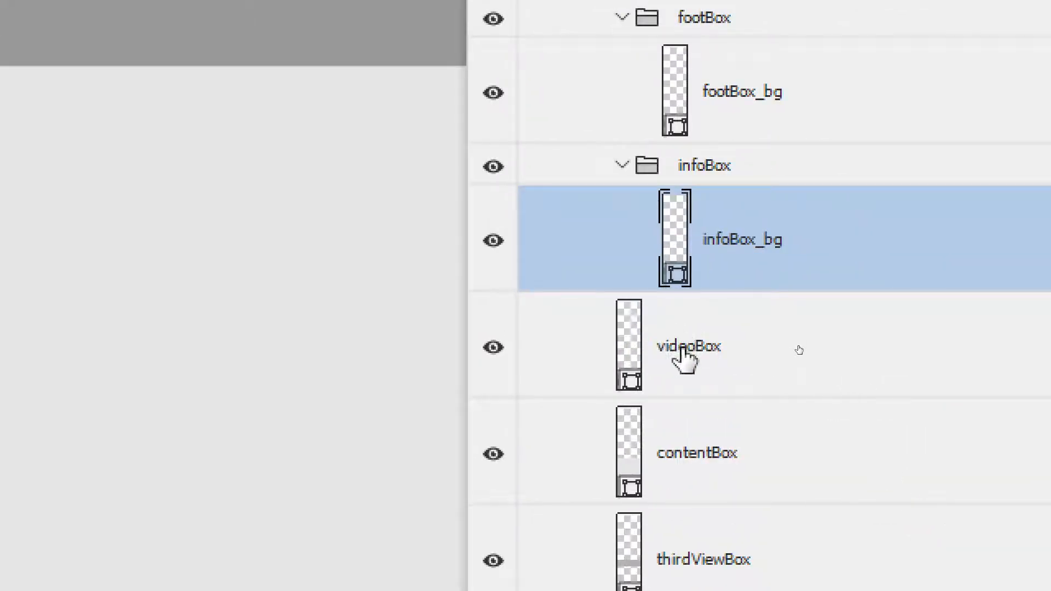
- Put the videoBox layer into its own group and name the group videoBox, reusing the layer's name
{"action": "double_click", "coordinate": [719, 485]}
{"action": "key", "text": "ctrl+c"}
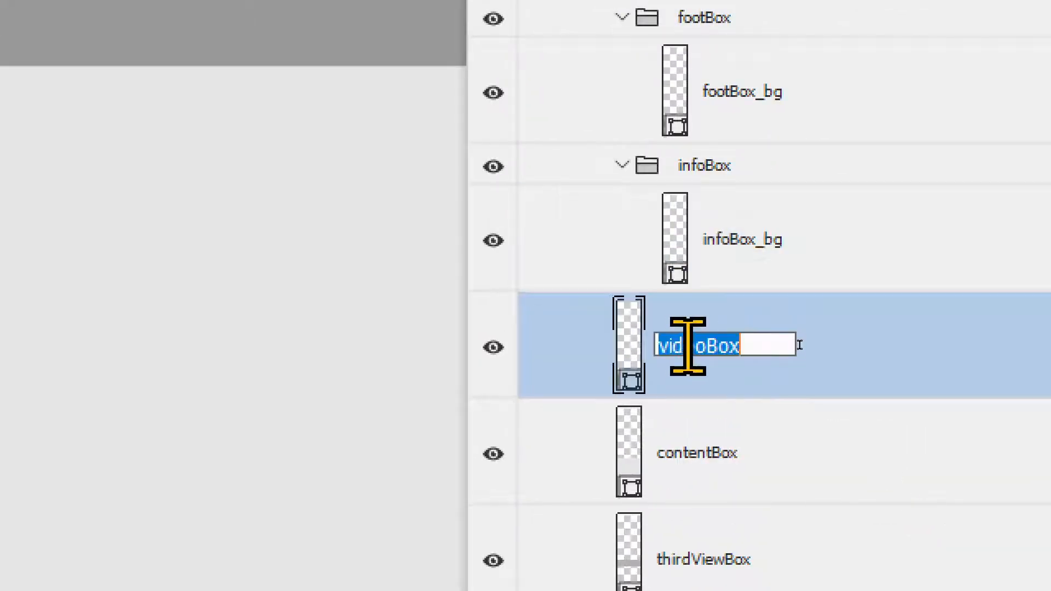
{"action": "key", "text": "Return"}
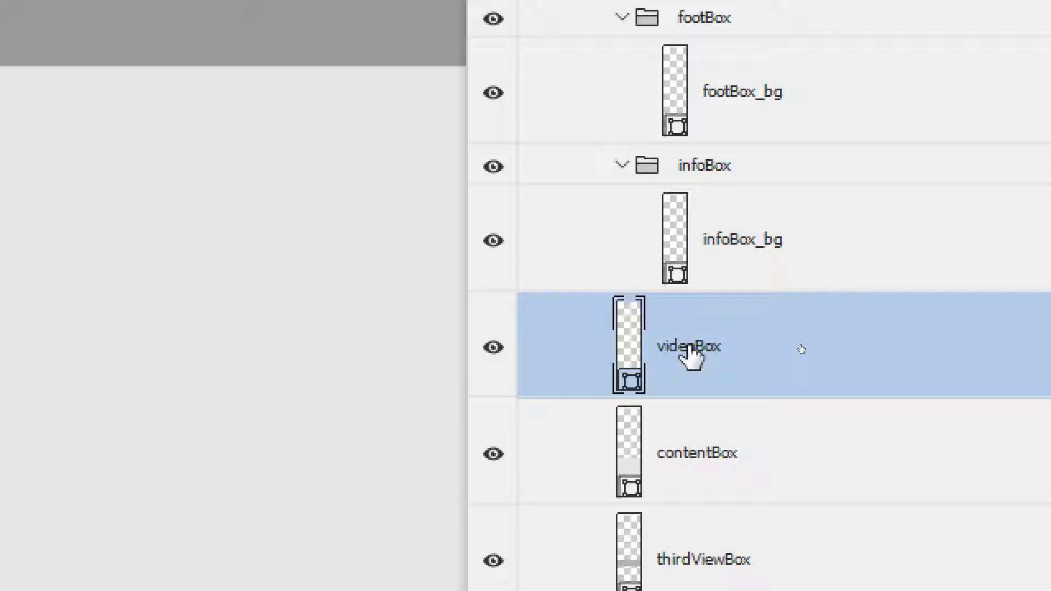
{"action": "key", "text": "ctrl+g"}
{"action": "double_click", "coordinate": [712, 313]}
{"action": "key", "text": "ctrl+v"}
{"action": "key", "text": "Return"}
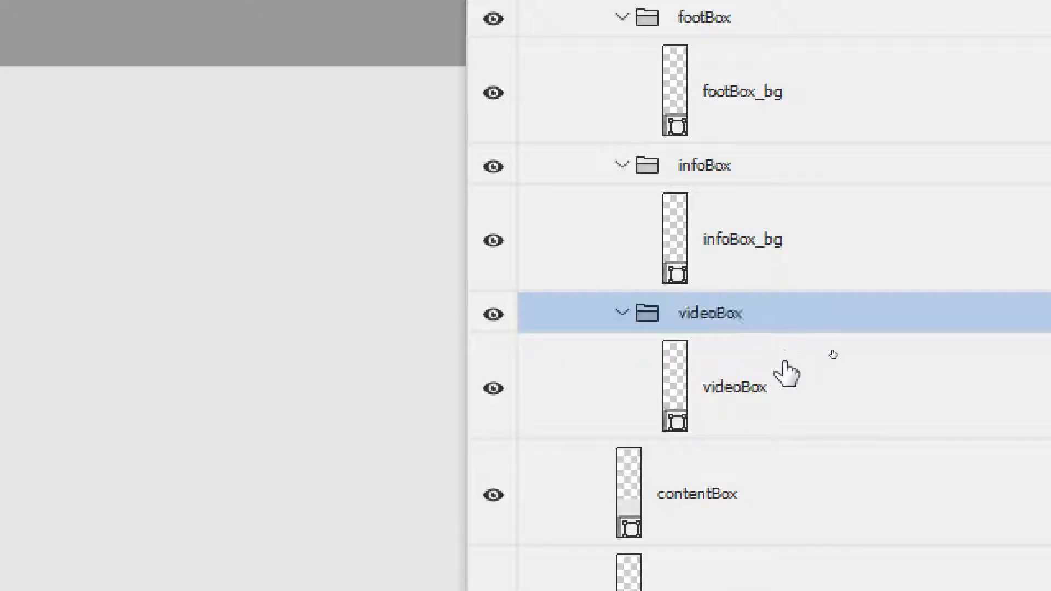
{"action": "left_click", "coordinate": [834, 357]}
- Put the contentBox layer into its own group and give the group the copied name contentBox
{"action": "scroll", "coordinate": [715, 462], "scroll_direction": "down", "scroll_amount": 2}
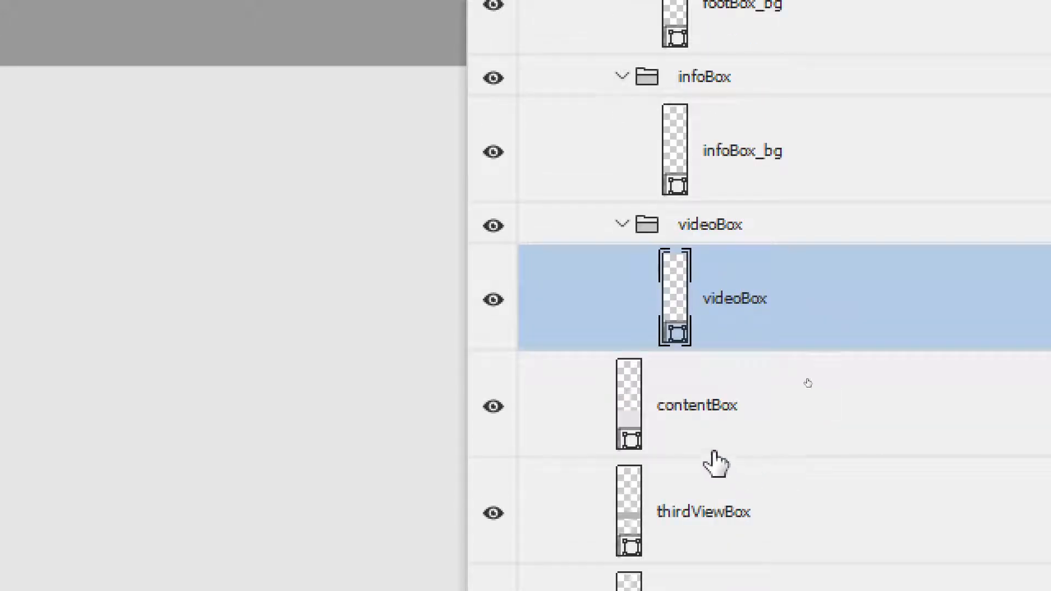
{"action": "double_click", "coordinate": [687, 405]}
{"action": "key", "text": "ctrl+c"}
{"action": "key", "text": "Return"}
{"action": "key", "text": "ctrl+g"}
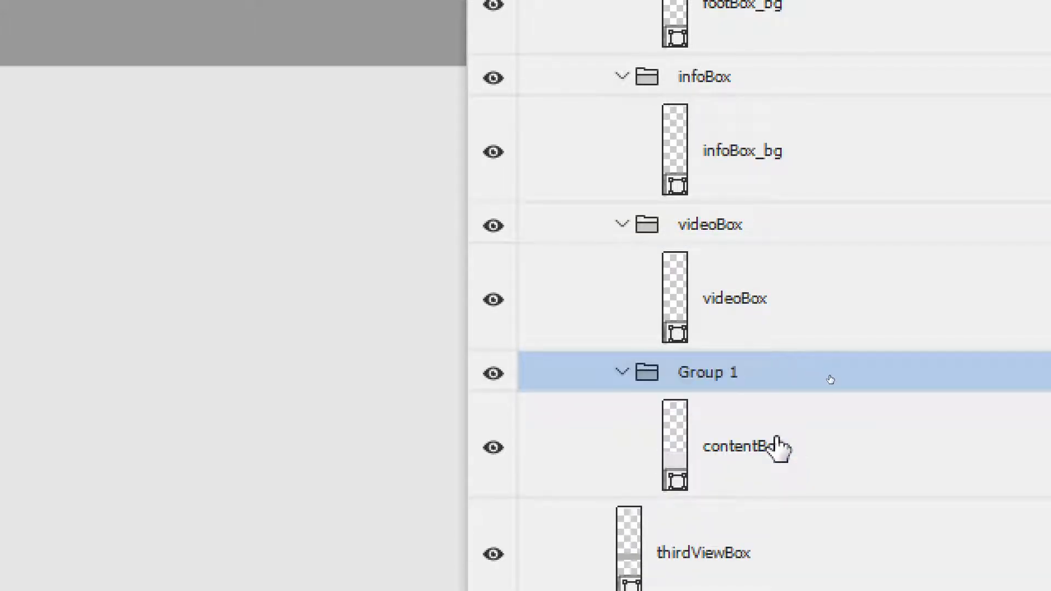
{"action": "double_click", "coordinate": [698, 373]}
{"action": "key", "text": "ctrl+v"}
{"action": "key", "text": "Return"}
{"action": "left_click", "coordinate": [781, 434]}
- Put the thirdViewBox layer into its own group and give the group the copied name thirdViewBox
{"action": "scroll", "coordinate": [804, 492], "scroll_direction": "down", "scroll_amount": 9}
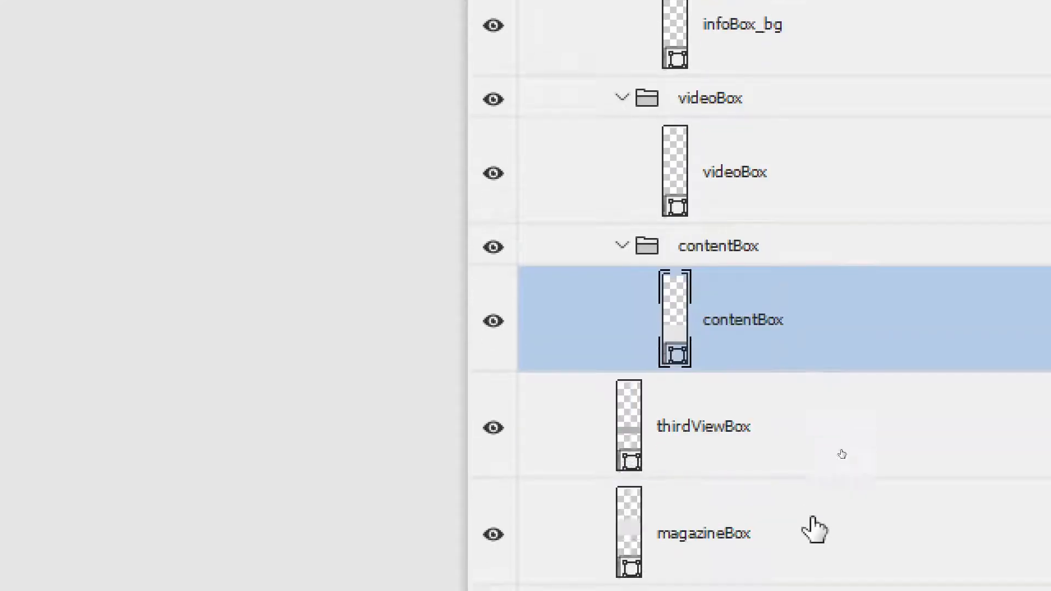
{"action": "scroll", "coordinate": [737, 285], "scroll_direction": "up", "scroll_amount": 3}
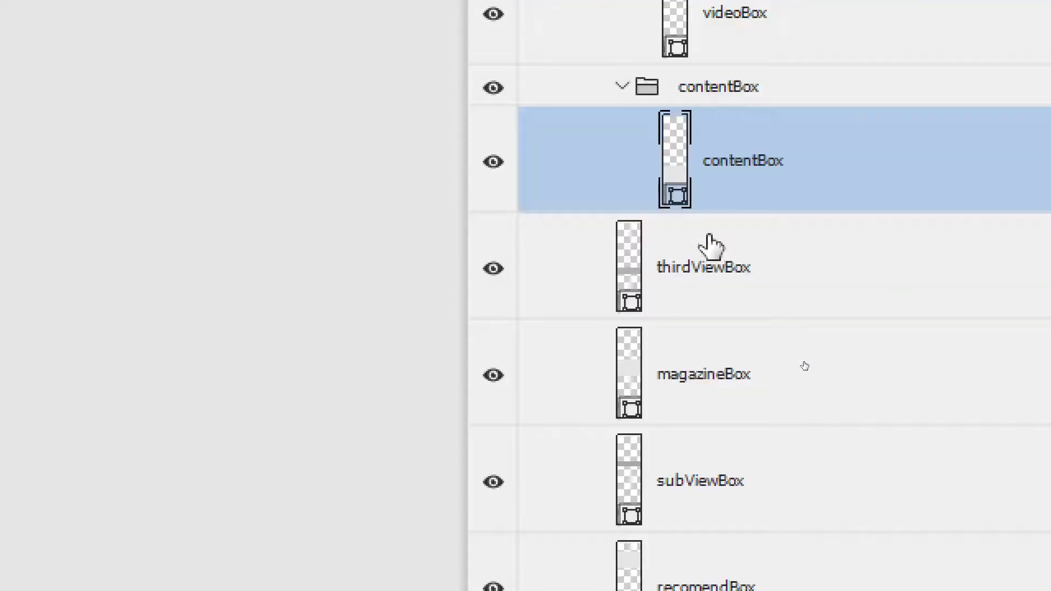
{"action": "double_click", "coordinate": [694, 268]}
{"action": "key", "text": "ctrl+c"}
{"action": "key", "text": "Return"}
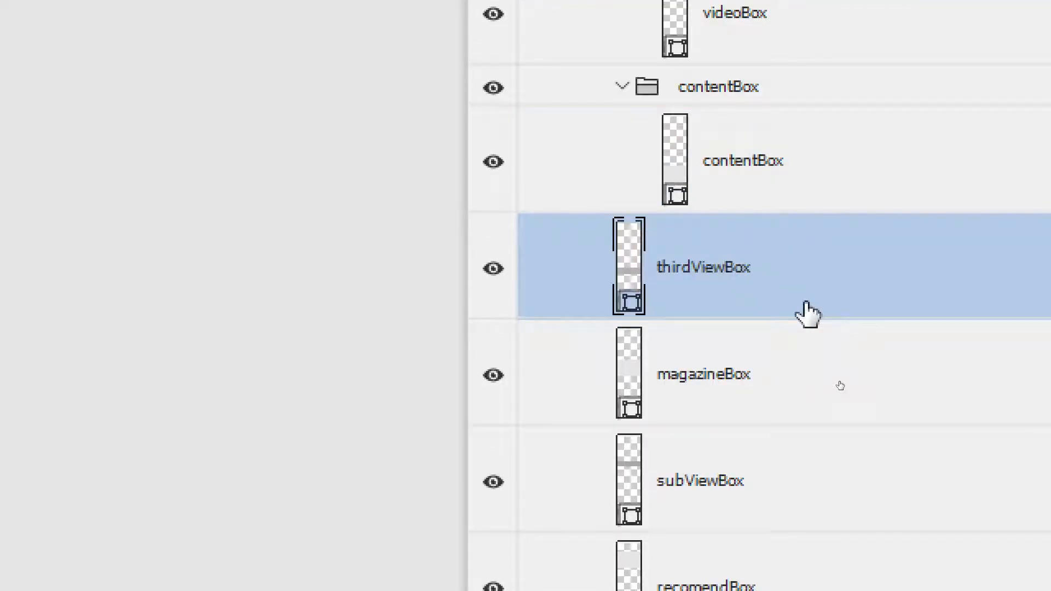
{"action": "key", "text": "ctrl+g"}
{"action": "double_click", "coordinate": [717, 237]}
{"action": "key", "text": "ctrl+v"}
{"action": "key", "text": "Return"}
{"action": "left_click", "coordinate": [741, 342]}
- Put the magazineBox layer into its own group and give the group the copied name magazineBox
{"action": "left_click", "coordinate": [711, 430]}
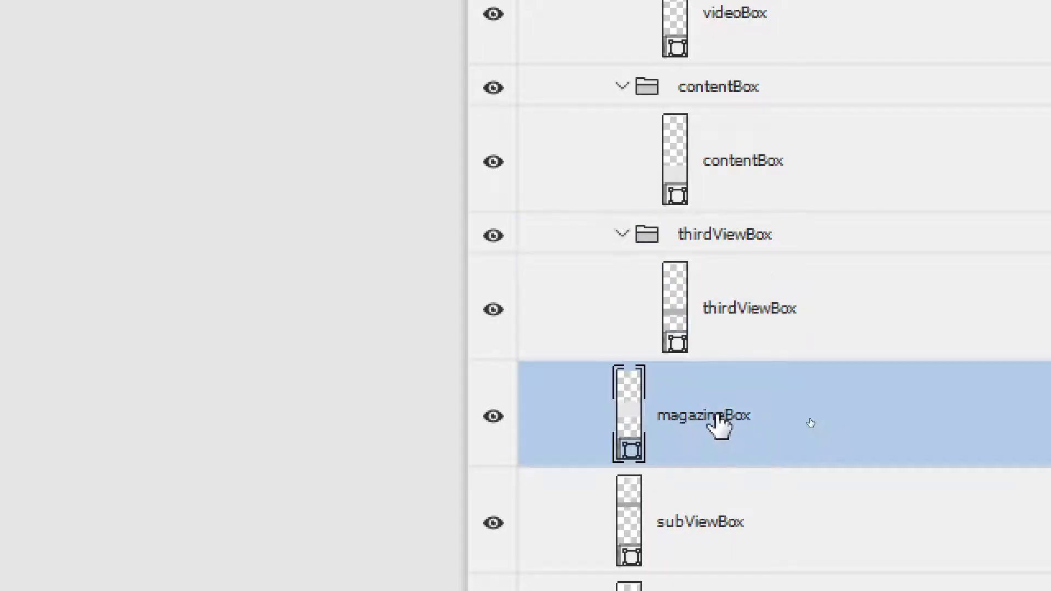
{"action": "double_click", "coordinate": [720, 425]}
{"action": "key", "text": "ctrl+c"}
{"action": "key", "text": "Return"}
{"action": "key", "text": "ctrl+g"}
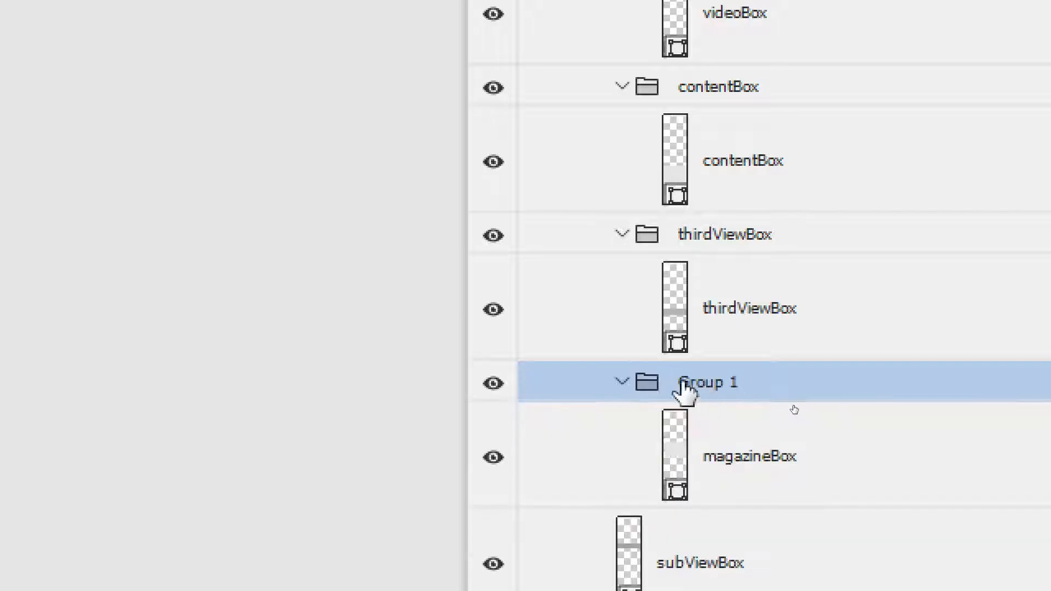
{"action": "double_click", "coordinate": [705, 383]}
{"action": "key", "text": "ctrl+v"}
{"action": "left_click", "coordinate": [769, 427]}
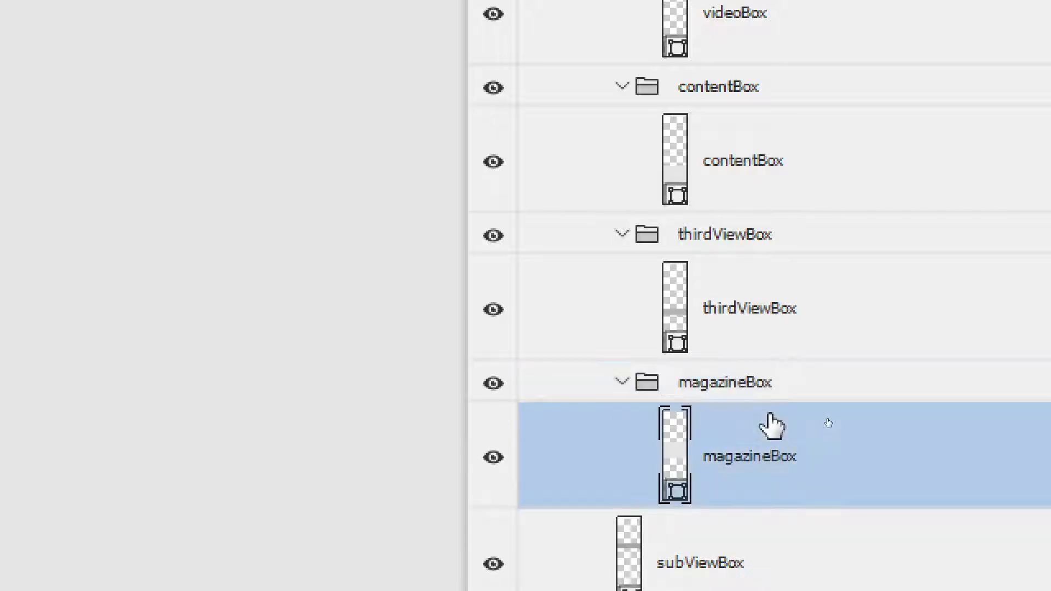
- Put the subViewBox layer into its own group and give the group the copied name subViewBox
{"action": "scroll", "coordinate": [769, 424], "scroll_direction": "down", "scroll_amount": 3}
{"action": "double_click", "coordinate": [684, 393]}
{"action": "key", "text": "ctrl+c"}
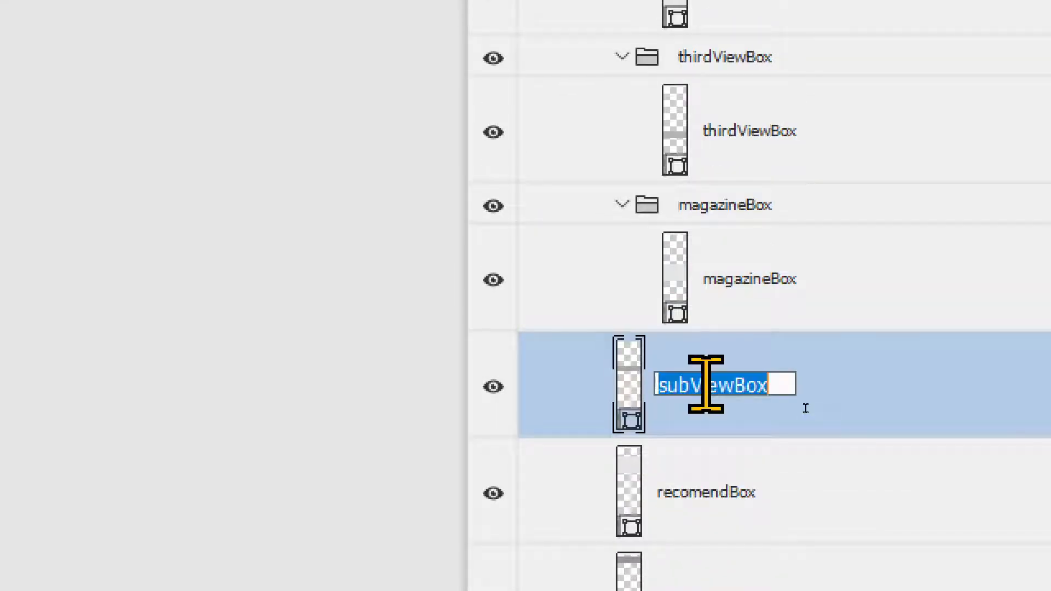
{"action": "key", "text": "Return"}
{"action": "key", "text": "ctrl+g"}
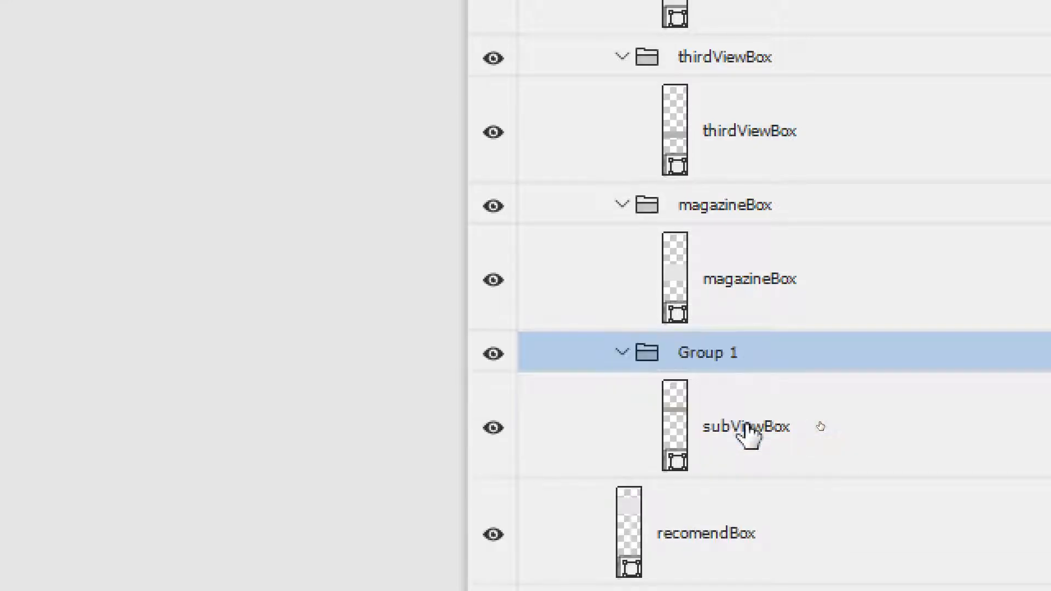
{"action": "double_click", "coordinate": [707, 355]}
{"action": "key", "text": "ctrl+v"}
{"action": "left_click", "coordinate": [823, 404]}
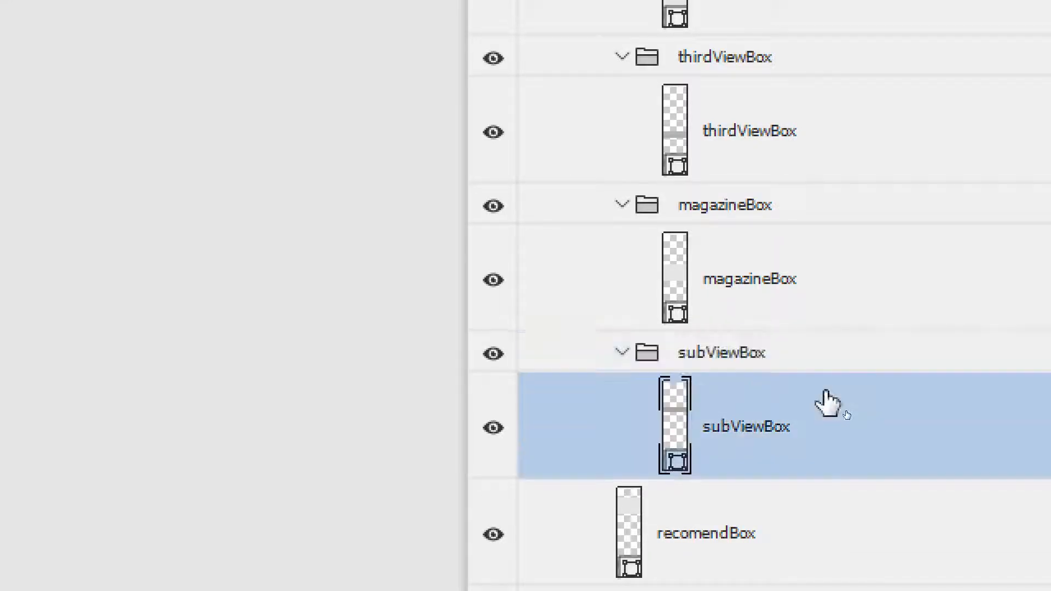
- Put the recomendBox layer into its own group and give the group the copied name recomendBox
{"action": "scroll", "coordinate": [766, 421], "scroll_direction": "down", "scroll_amount": 3}
{"action": "double_click", "coordinate": [682, 405]}
{"action": "key", "text": "ctrl+c"}
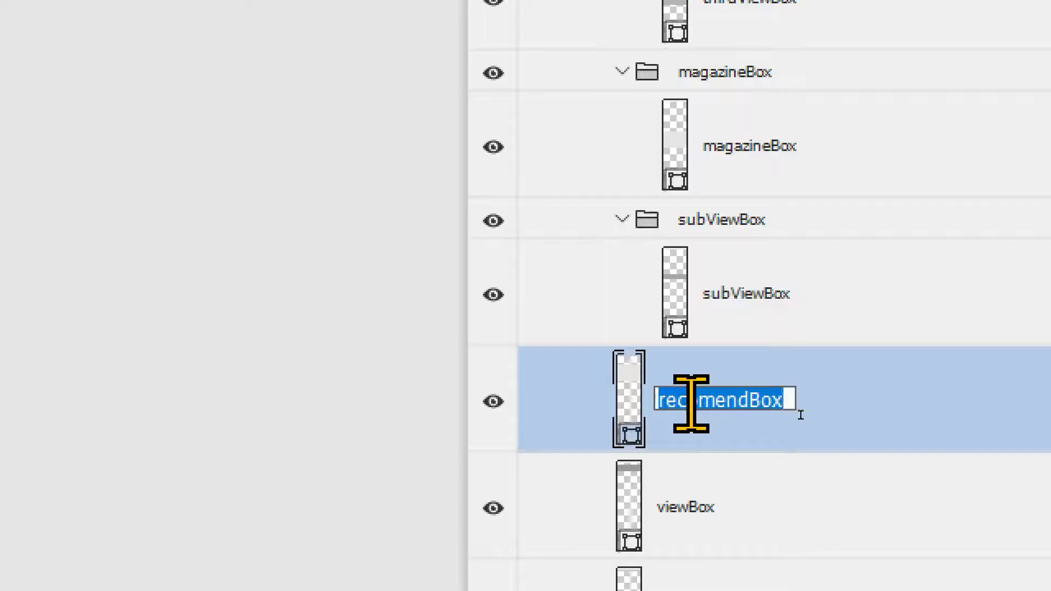
{"action": "key", "text": "Return"}
{"action": "key", "text": "ctrl+g"}
{"action": "double_click", "coordinate": [704, 367]}
{"action": "key", "text": "ctrl+v"}
{"action": "left_click", "coordinate": [793, 434]}
- Put the viewBox layer into its own group and give the group the copied name viewBox
{"action": "scroll", "coordinate": [647, 452], "scroll_direction": "down", "scroll_amount": 3}
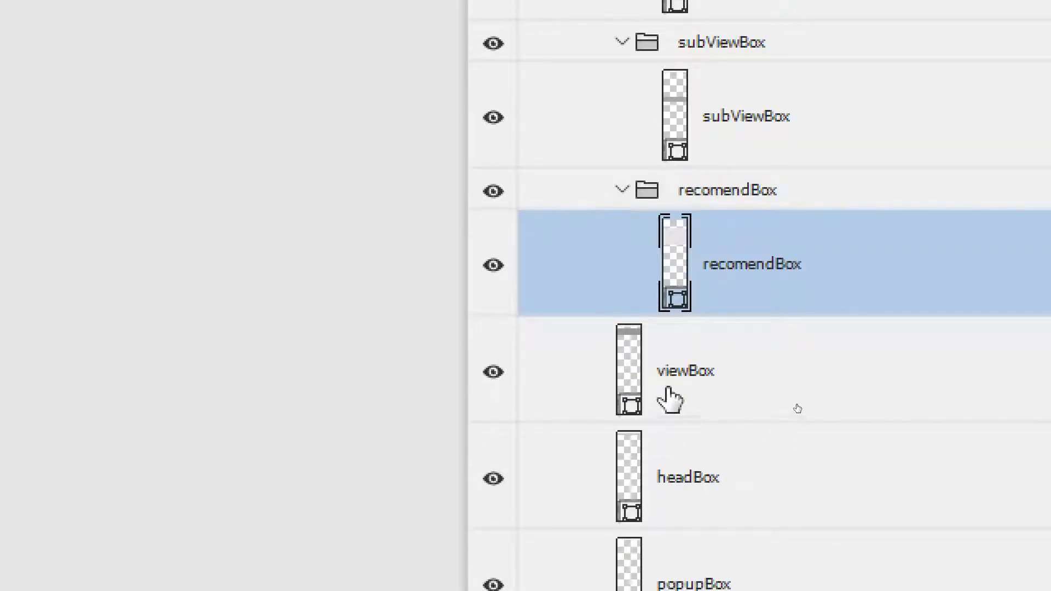
{"action": "double_click", "coordinate": [678, 373]}
{"action": "key", "text": "ctrl+c"}
{"action": "left_click", "coordinate": [714, 412]}
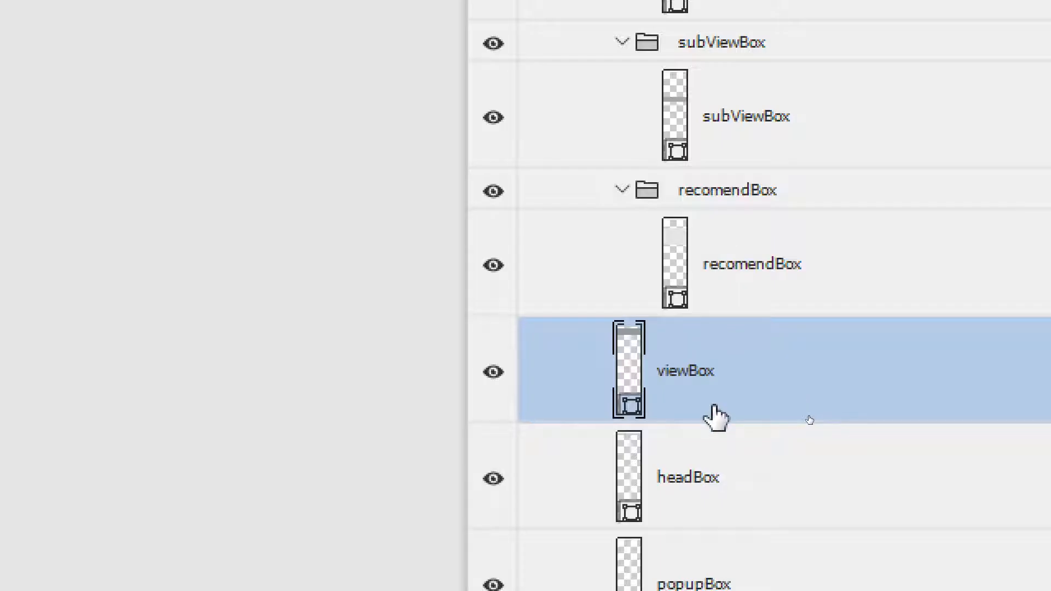
{"action": "key", "text": "ctrl+g"}
{"action": "double_click", "coordinate": [691, 340]}
{"action": "key", "text": "ctrl+v"}
{"action": "key", "text": "Return"}
{"action": "left_click", "coordinate": [713, 446]}
- Put the headBox layer into its own group and give the group the copied name headBox
{"action": "scroll", "coordinate": [713, 446], "scroll_direction": "down", "scroll_amount": 1}
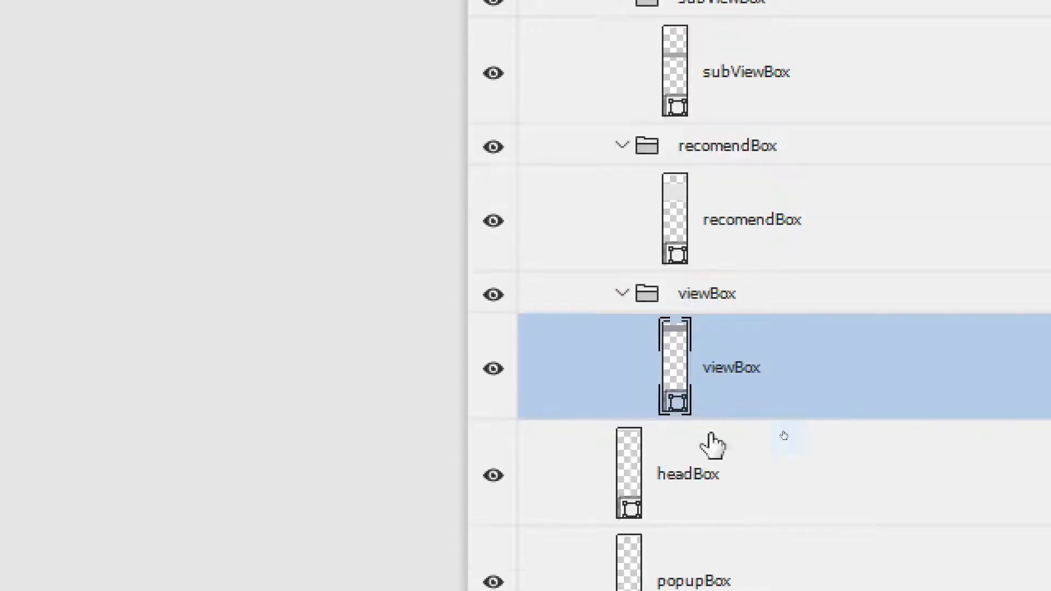
{"action": "scroll", "coordinate": [712, 446], "scroll_direction": "down", "scroll_amount": 1}
{"action": "double_click", "coordinate": [680, 438]}
{"action": "key", "text": "ctrl+c"}
{"action": "left_click", "coordinate": [733, 476]}
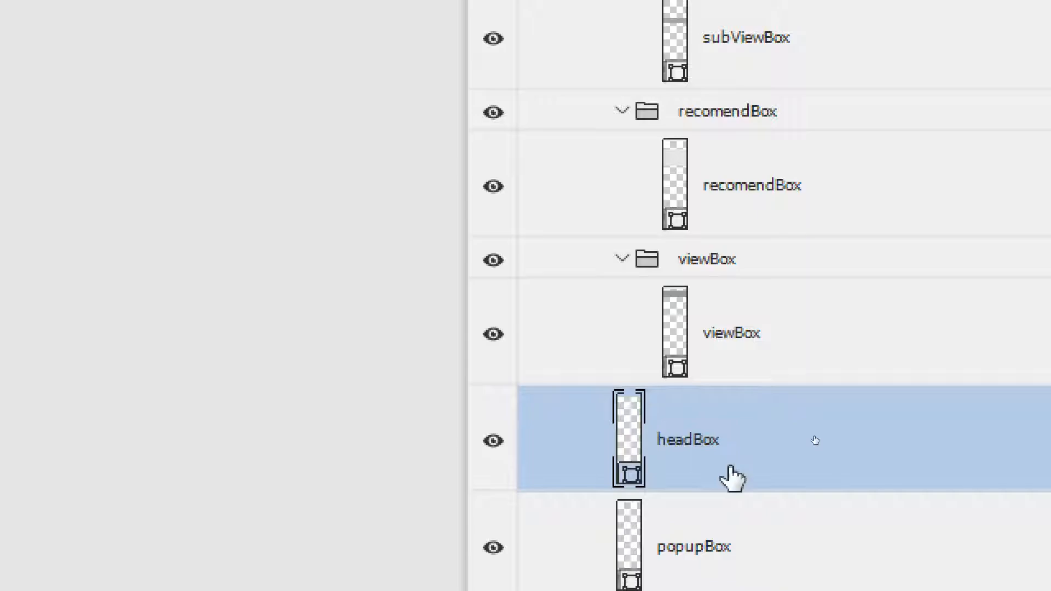
{"action": "key", "text": "ctrl+g"}
{"action": "double_click", "coordinate": [699, 405]}
{"action": "key", "text": "ctrl+v"}
{"action": "key", "text": "Return"}
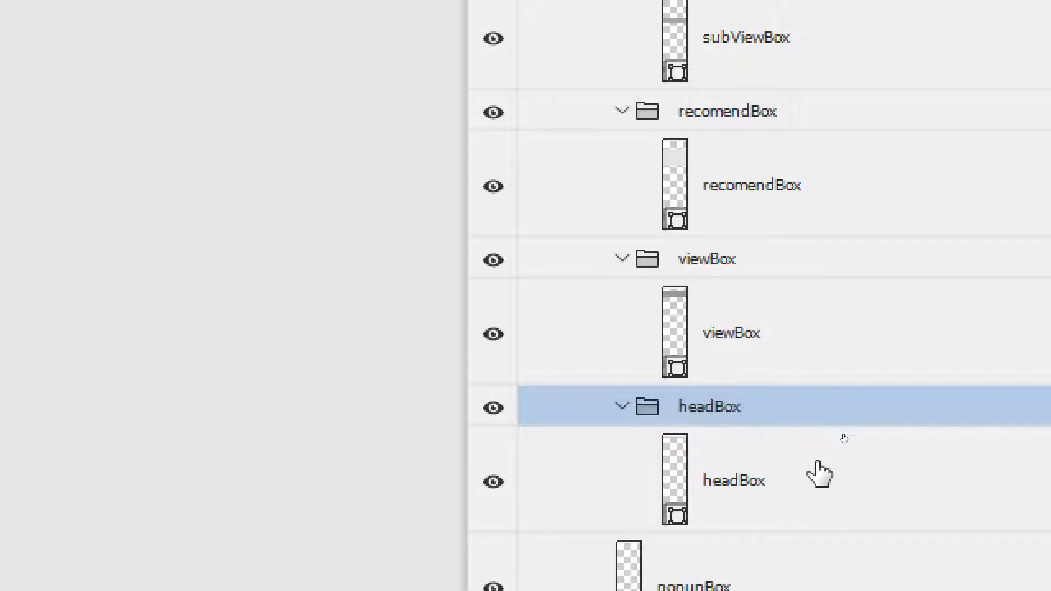
{"action": "left_click", "coordinate": [816, 471]}
- Put the popupBox layer into its own group and give the group the copied name popupBox
{"action": "scroll", "coordinate": [727, 441], "scroll_direction": "down", "scroll_amount": 3}
{"action": "double_click", "coordinate": [706, 408]}
{"action": "key", "text": "ctrl+c"}
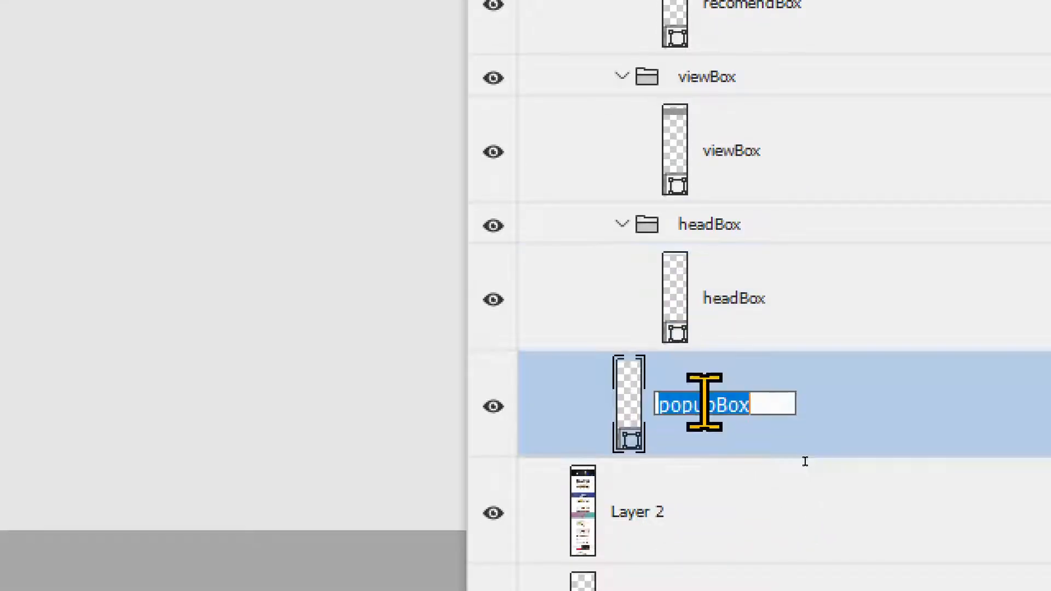
{"action": "left_click", "coordinate": [746, 441]}
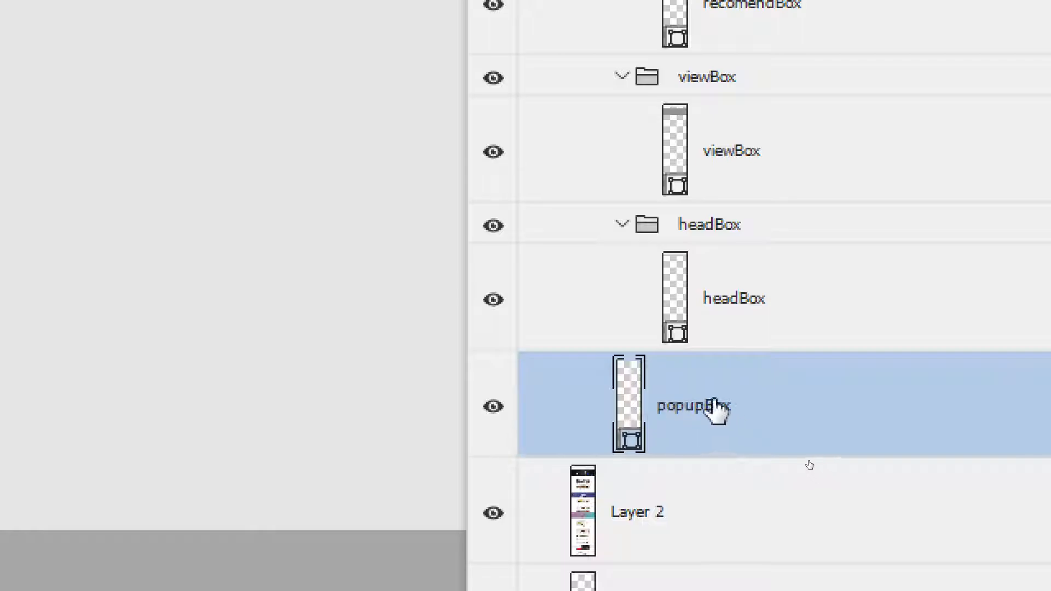
{"action": "key", "text": "ctrl+g"}
{"action": "double_click", "coordinate": [706, 372]}
{"action": "key", "text": "ctrl+v"}
{"action": "left_click", "coordinate": [860, 465]}
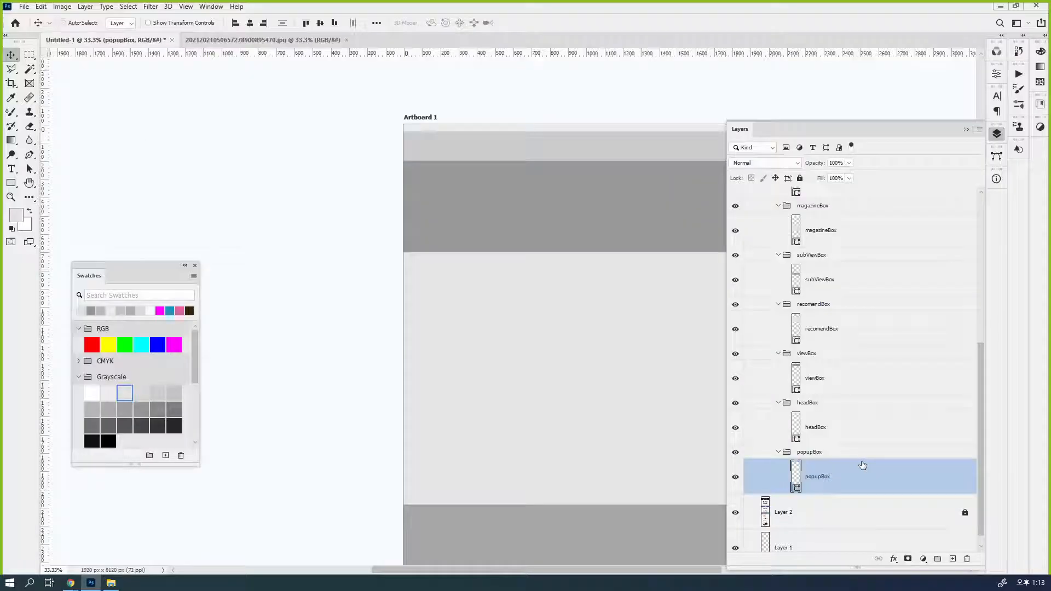
- Rename the rectangle layers in the videoBox and contentBox groups as videoBox_bg and contentBox_bg
{"action": "scroll", "coordinate": [726, 212], "scroll_direction": "up", "scroll_amount": 3}
{"action": "scroll", "coordinate": [813, 397], "scroll_direction": "up", "scroll_amount": 3}
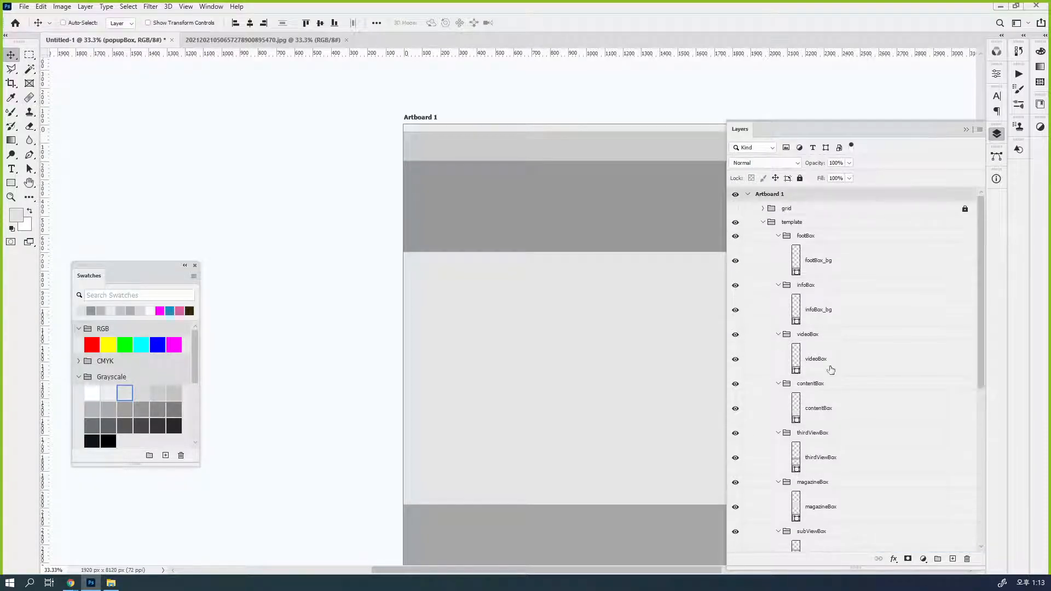
{"action": "scroll", "coordinate": [876, 380], "scroll_direction": "down", "scroll_amount": 2}
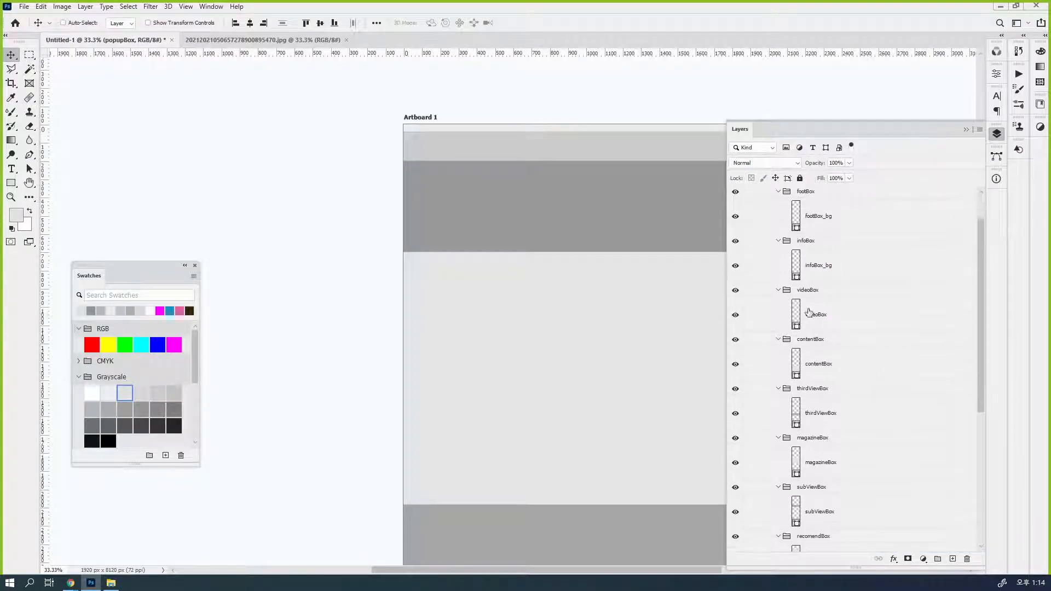
{"action": "double_click", "coordinate": [816, 314]}
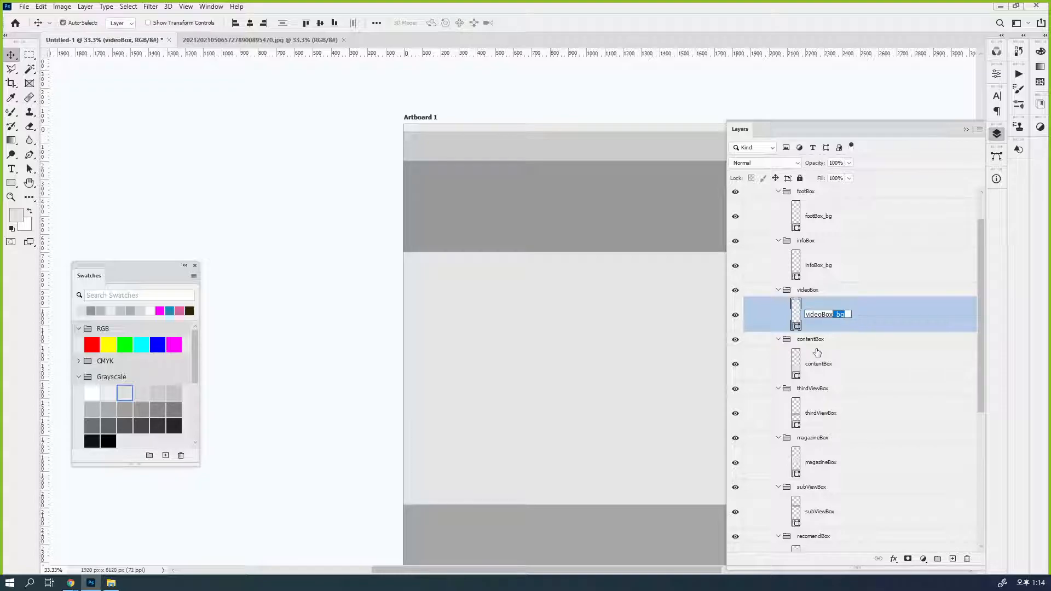
{"action": "key", "text": "Tab"}
{"action": "key", "text": "End"}
{"action": "type", "text": "_bg"}
- Rename the rectangle layers in the thirdViewBox and magazineBox groups as thirdViewBox_bg and magazineBox_bg
{"action": "key", "text": "Tab"}
{"action": "type", "text": "_bg"}
{"action": "key", "text": "Tab"}
{"action": "key", "text": "End"}
{"action": "type", "text": "_bg"}
- Rename the rectangle layers in the subViewBox and recomendBox groups as subViewBox_bg and recomendBox_bg
{"action": "key", "text": "Tab"}
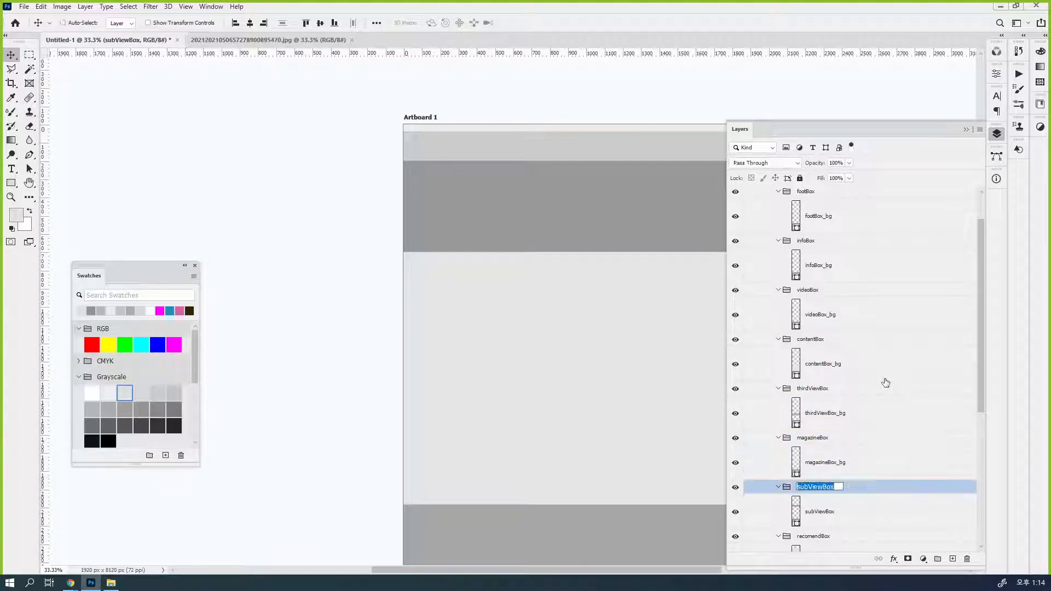
{"action": "key", "text": "End"}
{"action": "type", "text": "_bg"}
{"action": "key", "text": "Tab"}
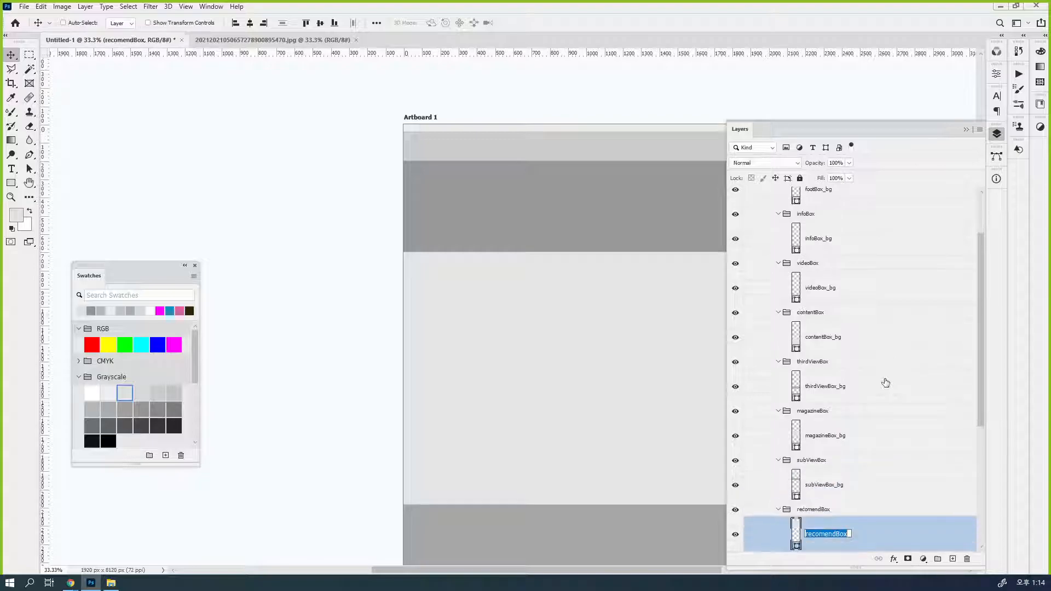
{"action": "key", "text": "End"}
{"action": "type", "text": "_bg"}
- Rename the rectangle layers in the viewBox, headBox and popupBox groups as viewBox_bg, headBox_bg and popupBox_bg
{"action": "key", "text": "Tab"}
{"action": "key", "text": "End"}
{"action": "type", "text": "_bg"}
{"action": "key", "text": "Tab"}
{"action": "key", "text": "End"}
{"action": "type", "text": "_bg"}
{"action": "key", "text": "Tab"}
{"action": "key", "text": "End"}
{"action": "type", "text": "_bg"}
{"action": "key", "text": "Return"}
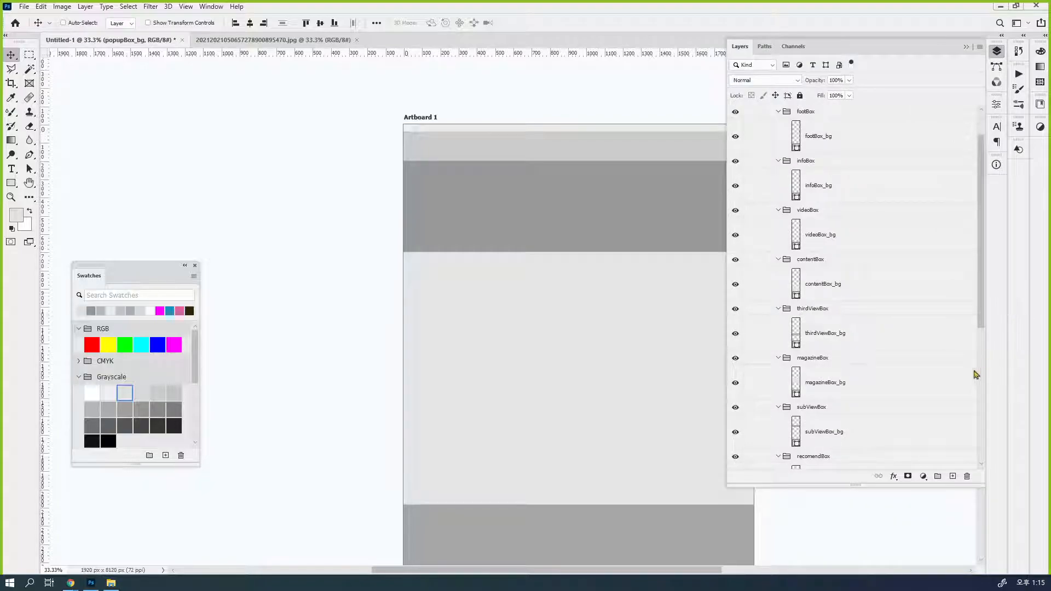
{"action": "scroll", "coordinate": [847, 350], "scroll_direction": "up", "scroll_amount": 1}
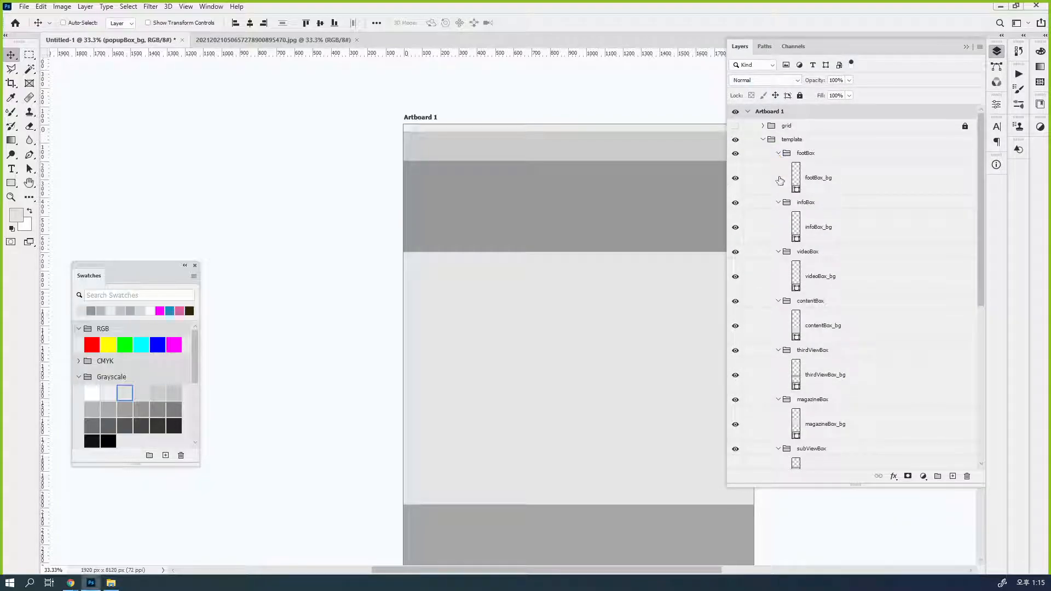
- Collapse all the section groups inside the template group, from footBox through popupBox
{"action": "left_click", "coordinate": [778, 154]}
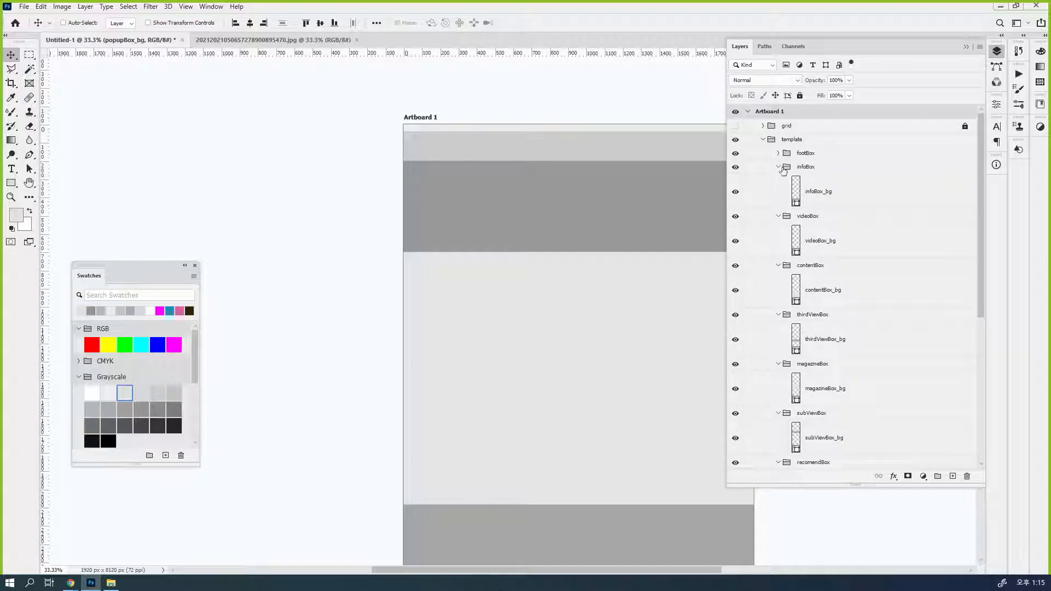
{"action": "left_click", "coordinate": [781, 168]}
{"action": "left_click", "coordinate": [778, 167]}
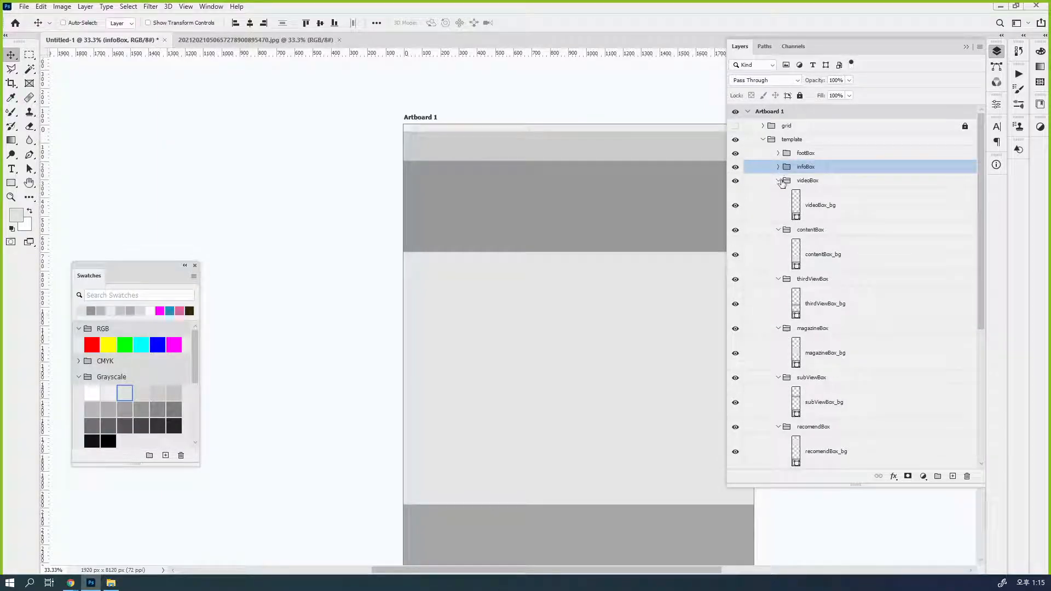
{"action": "left_click", "coordinate": [779, 184]}
{"action": "left_click", "coordinate": [778, 181]}
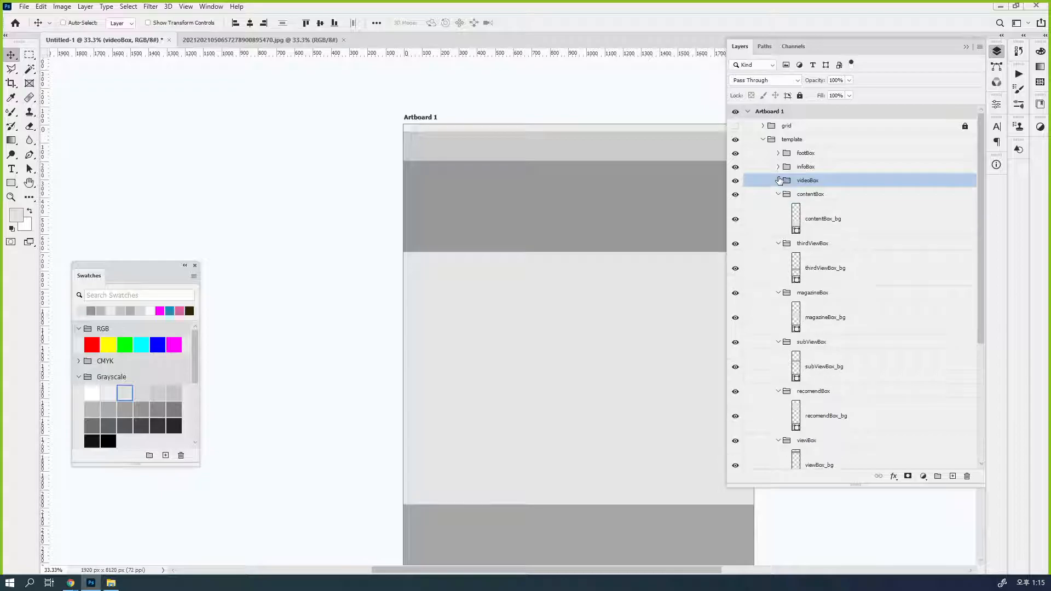
{"action": "left_click", "coordinate": [779, 194]}
{"action": "left_click", "coordinate": [778, 208]}
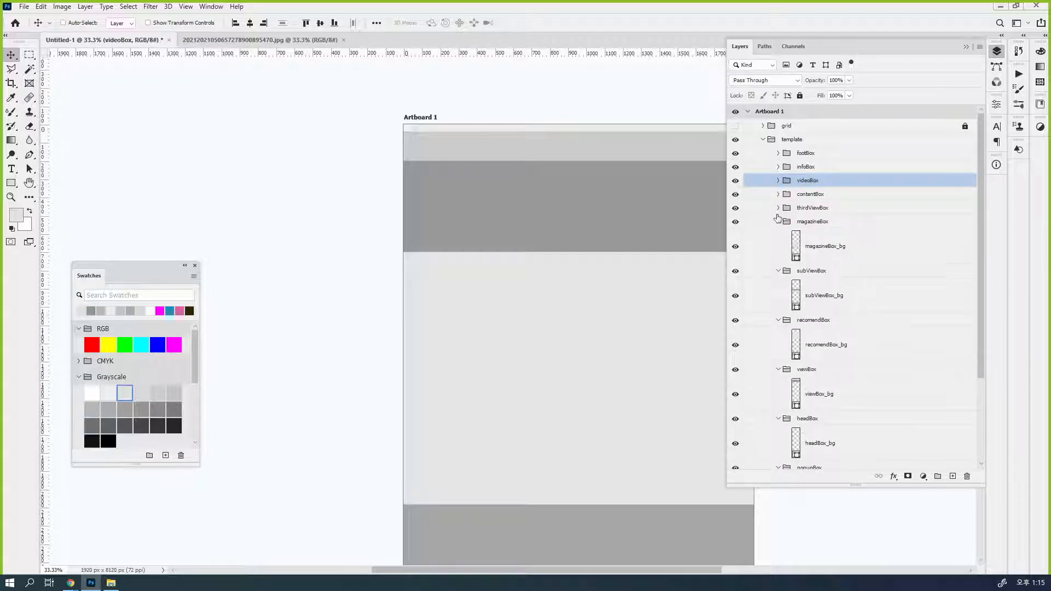
{"action": "left_click", "coordinate": [778, 222]}
{"action": "left_click", "coordinate": [778, 239]}
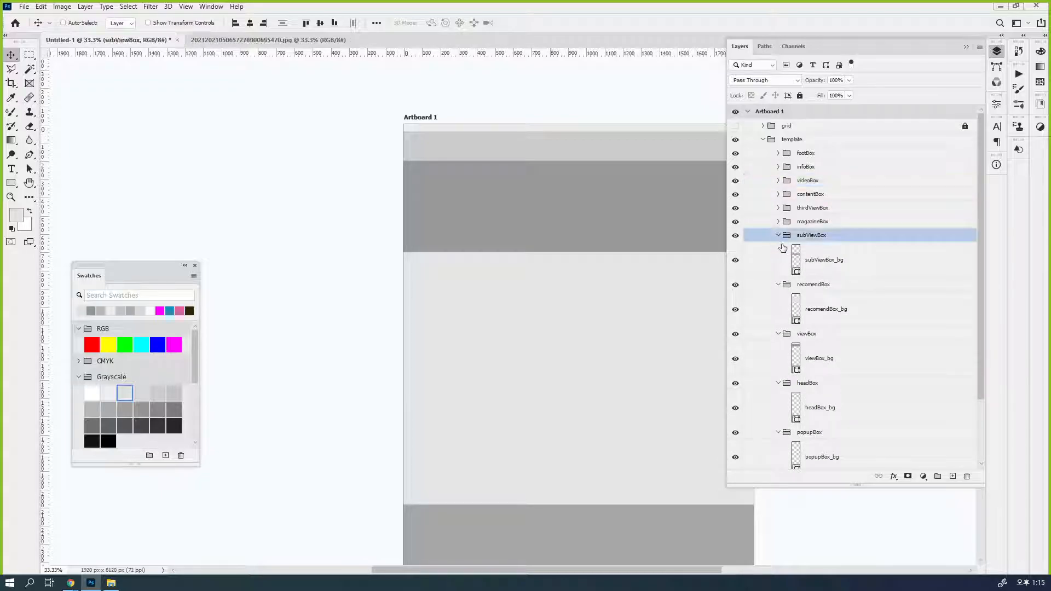
{"action": "left_click", "coordinate": [778, 236]}
{"action": "left_click", "coordinate": [778, 249]}
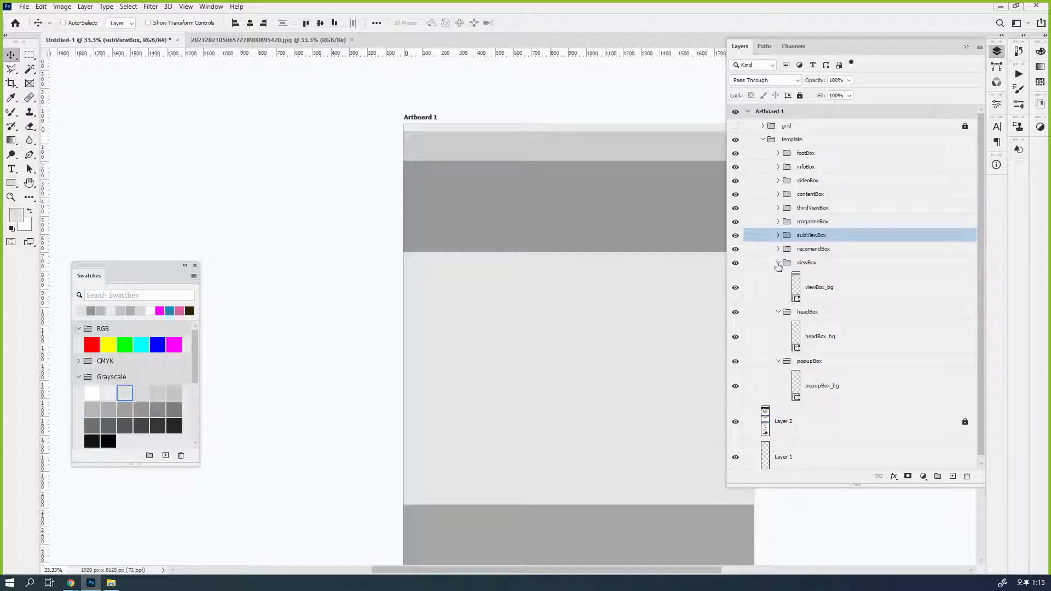
{"action": "left_click", "coordinate": [778, 264]}
{"action": "left_click", "coordinate": [778, 277]}
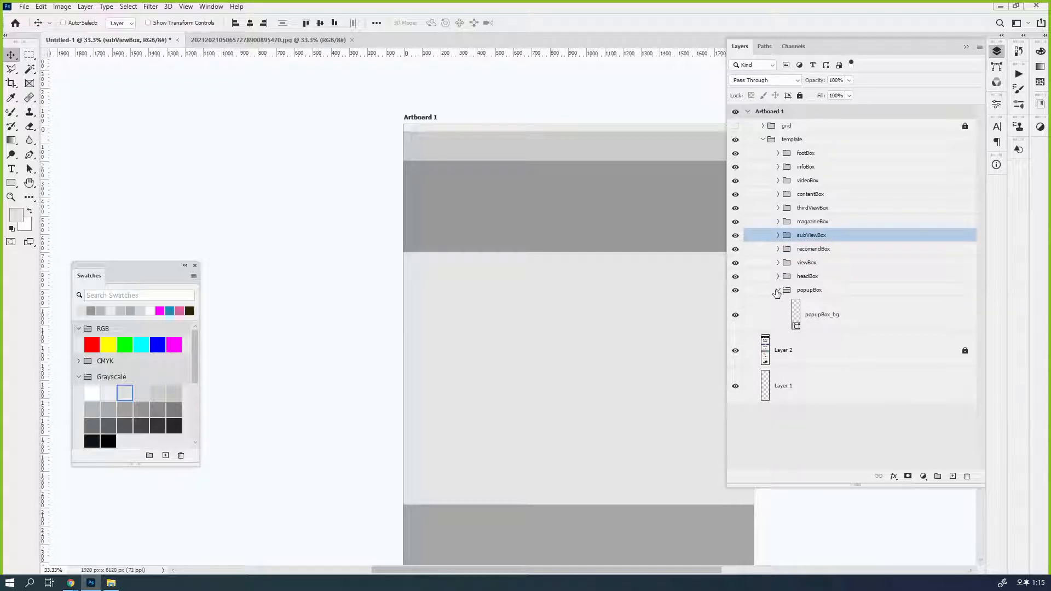
{"action": "left_click", "coordinate": [776, 293]}
{"action": "left_click", "coordinate": [778, 292]}
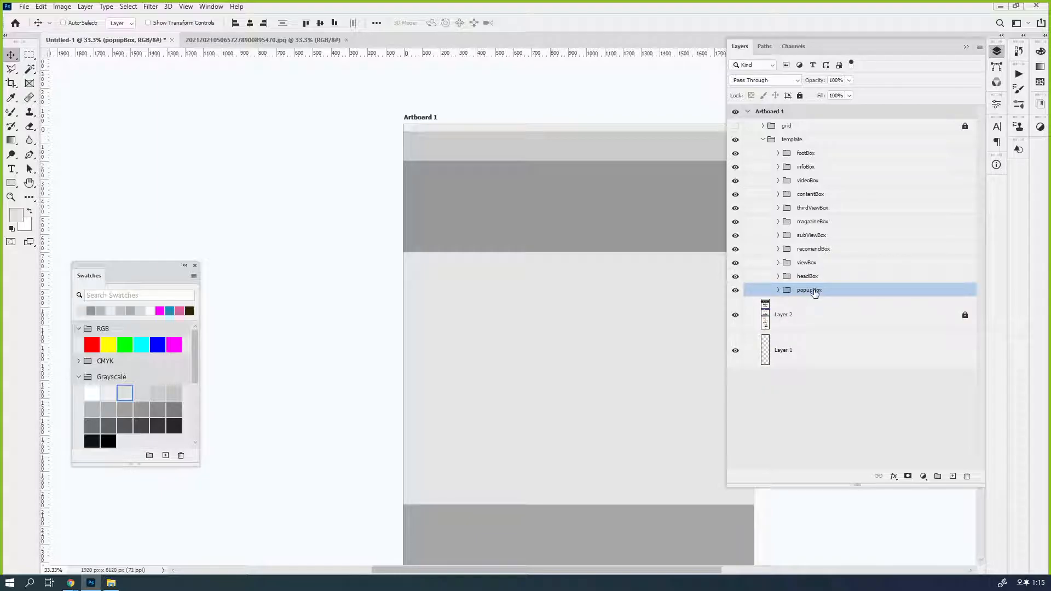
- Reorder the template group so popupBox comes first, headBox second and footBox last
{"action": "key", "text": "ctrl+shift+]"}
{"action": "left_click_drag", "start_coordinate": [802, 137], "coordinate": [809, 162]}
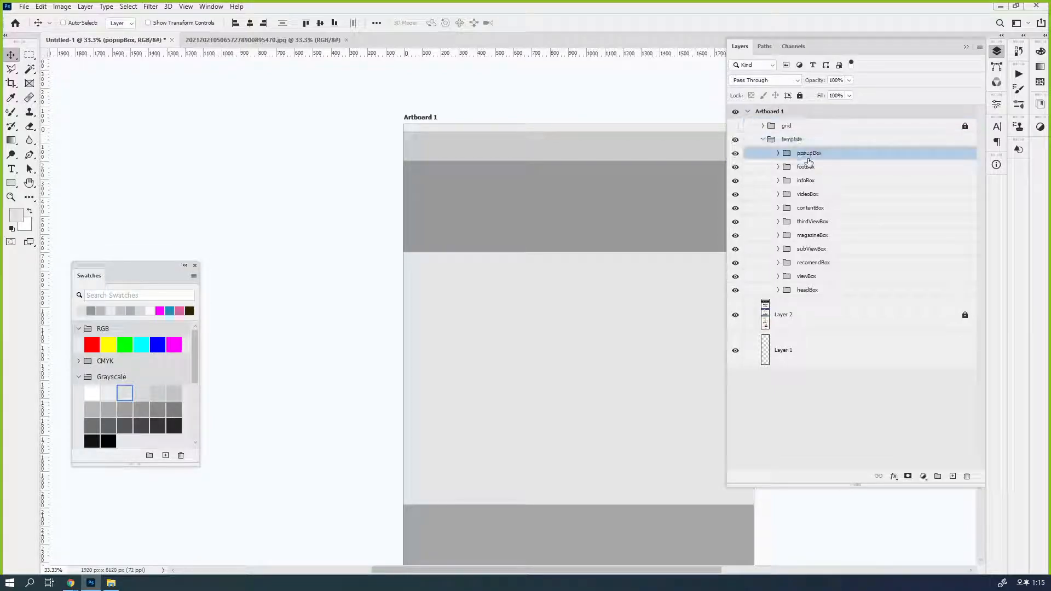
{"action": "left_click_drag", "start_coordinate": [813, 294], "coordinate": [837, 300]}
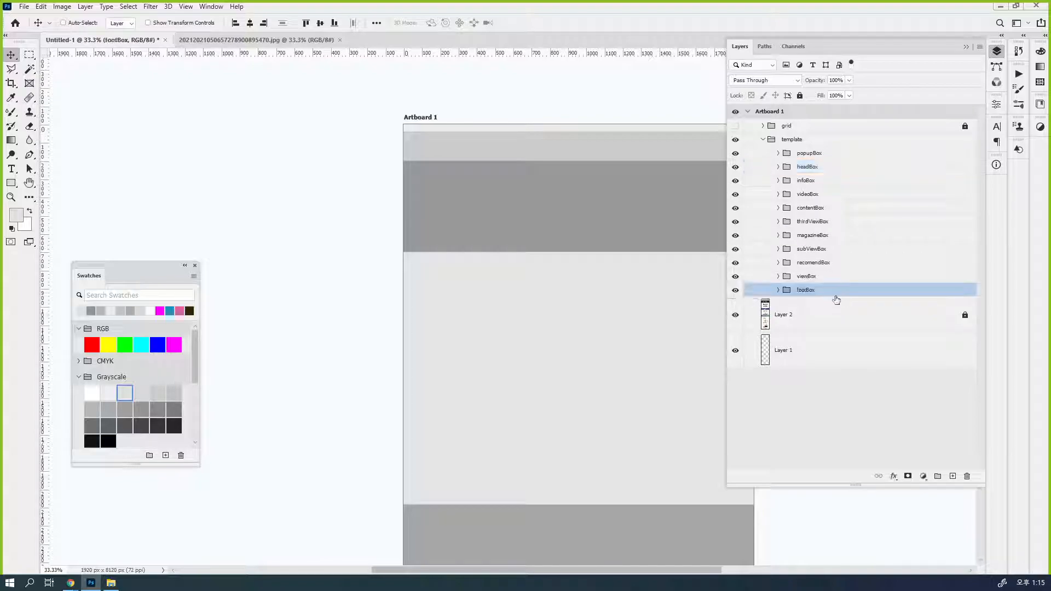
- Move the viewBox group up the layer order to sit directly below headBox
{"action": "left_click", "coordinate": [813, 279]}
{"action": "key", "text": "ctrl+bracketright"}
{"action": "key", "text": "ctrl+bracketright"}
{"action": "key", "text": "ctrl+bracketright"}
{"action": "key", "text": "ctrl+bracketright"}
{"action": "key", "text": "ctrl+bracketright"}
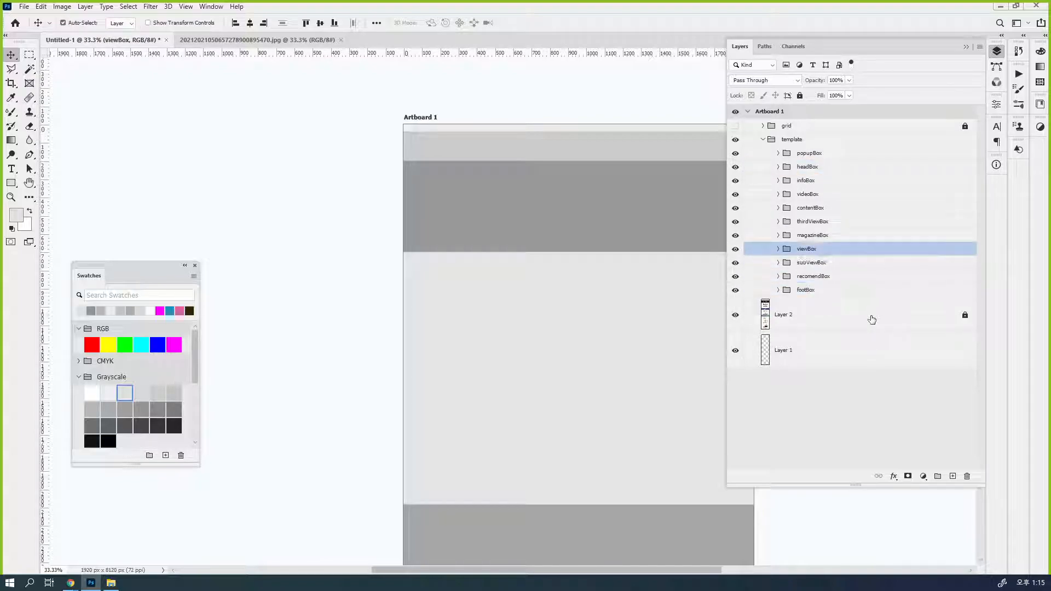
{"action": "key", "text": "ctrl+bracketright"}
{"action": "key", "text": "ctrl+bracketright"}
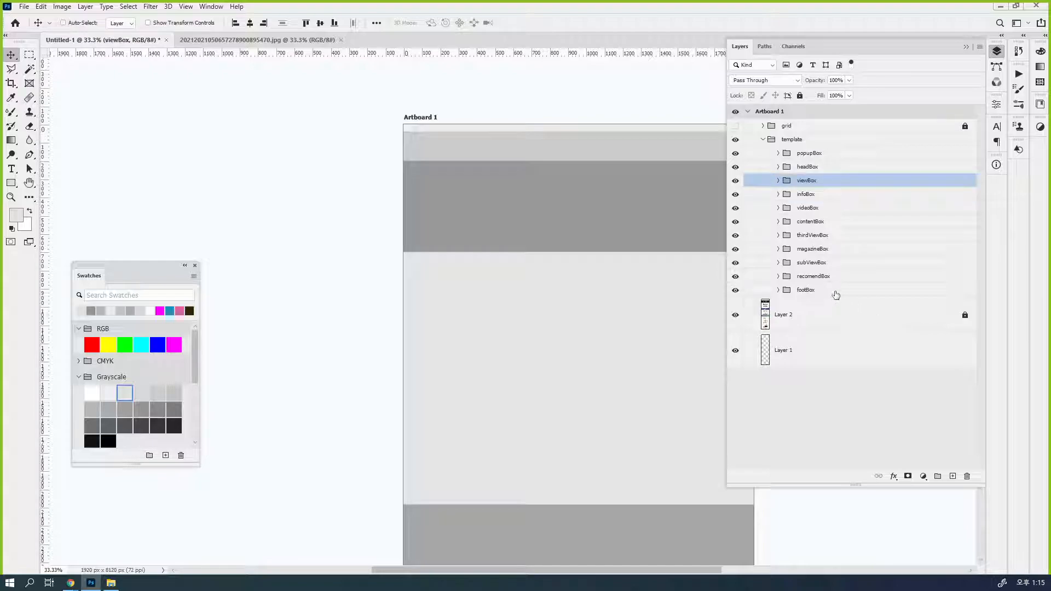
- Move the recomendBox group up the layer order to sit directly below viewBox
{"action": "left_click", "coordinate": [835, 277]}
{"action": "key", "text": "ctrl+bracketright"}
{"action": "key", "text": "ctrl+bracketright"}
{"action": "key", "text": "ctrl+bracketright"}
{"action": "key", "text": "ctrl+bracketright"}
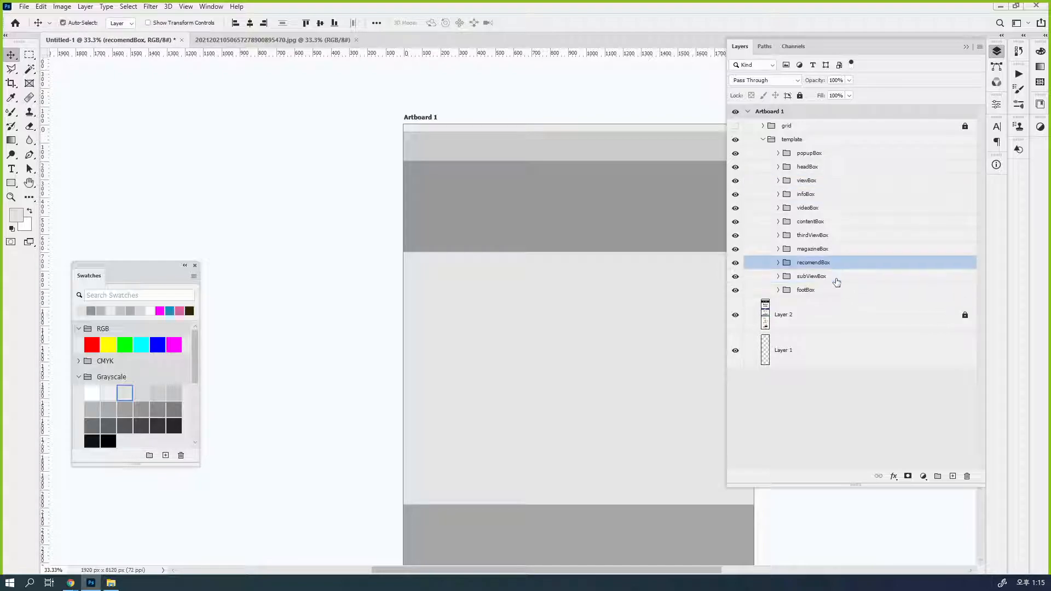
{"action": "key", "text": "ctrl+bracketright"}
{"action": "key", "text": "ctrl+bracketright"}
- Move the subViewBox group up the layer order to sit directly below recomendBox
{"action": "left_click", "coordinate": [836, 280]}
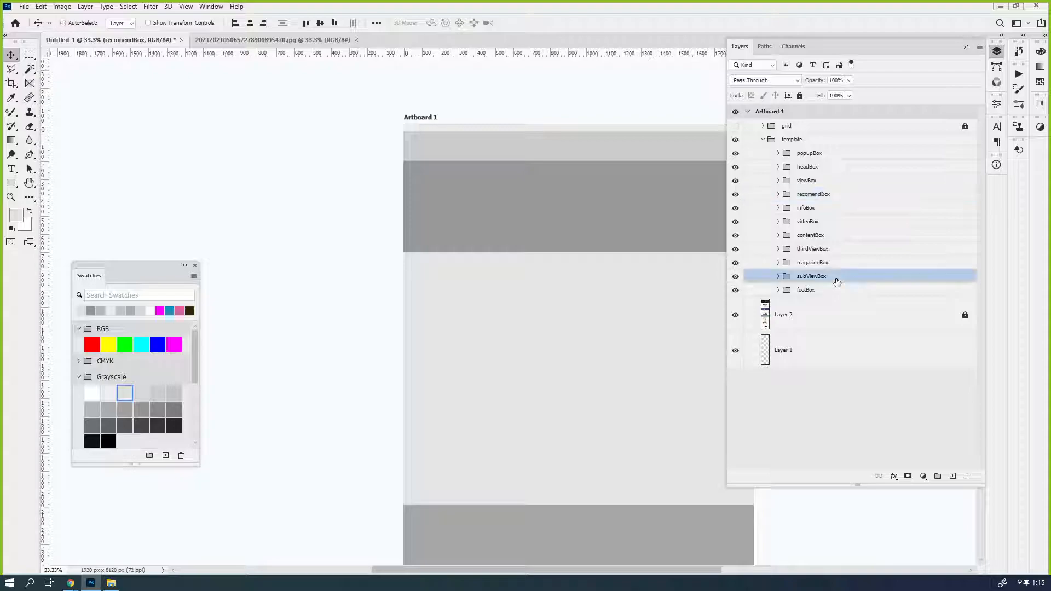
{"action": "key", "text": "ctrl+bracketright"}
{"action": "key", "text": "ctrl+bracketright"}
{"action": "key", "text": "ctrl+bracketright"}
{"action": "key", "text": "ctrl+bracketright"}
{"action": "key", "text": "ctrl+bracketright"}
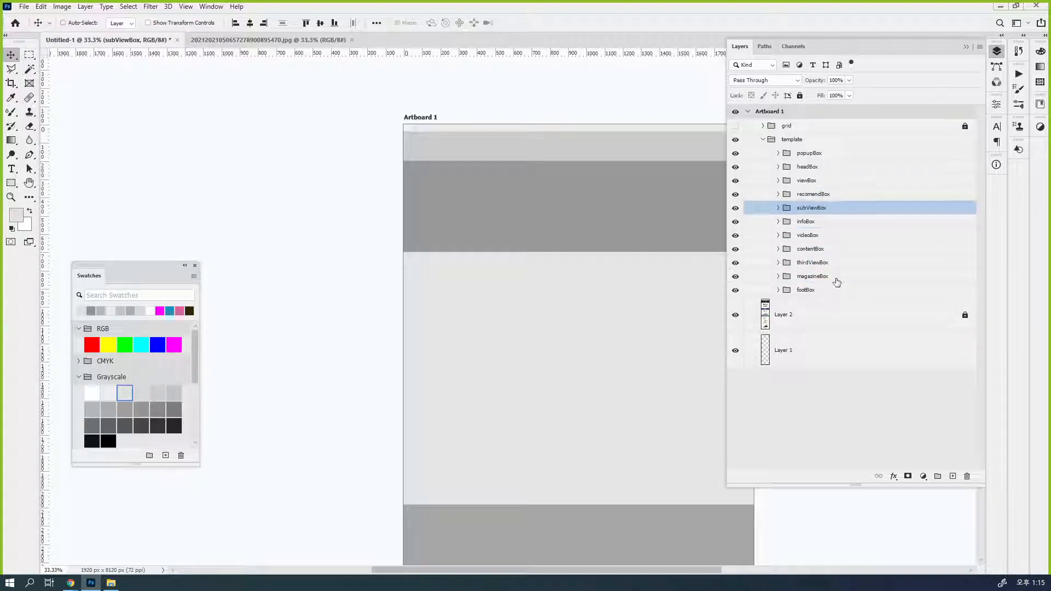
- Move the magazineBox group up the layer order to sit directly below subViewBox
{"action": "left_click", "coordinate": [836, 279]}
{"action": "key", "text": "ctrl+bracketright"}
{"action": "key", "text": "ctrl+bracketright"}
{"action": "key", "text": "ctrl+bracketright"}
{"action": "key", "text": "ctrl+bracketright"}
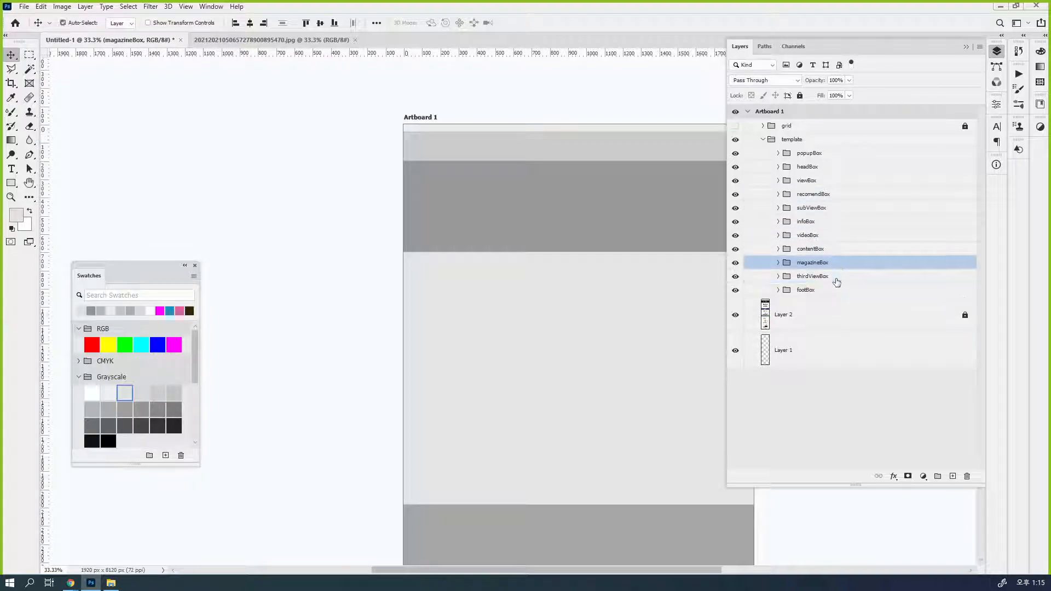
- Move the thirdViewBox group up the layer order to sit directly below magazineBox
{"action": "left_click", "coordinate": [836, 279]}
{"action": "key", "text": "ctrl+bracketright"}
{"action": "key", "text": "ctrl+bracketright"}
{"action": "key", "text": "ctrl+bracketright"}
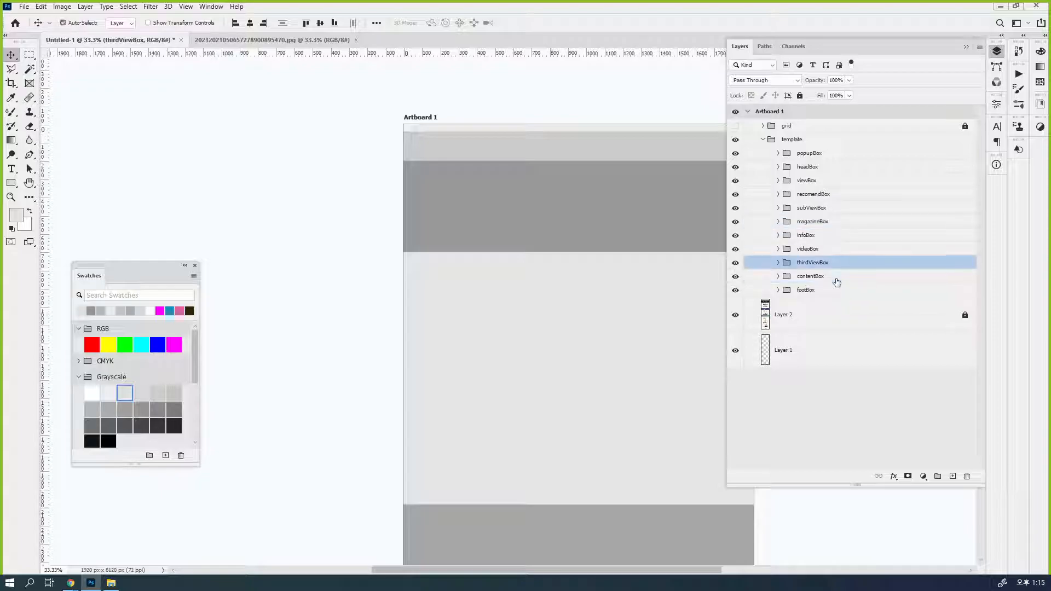
{"action": "key", "text": "ctrl"}
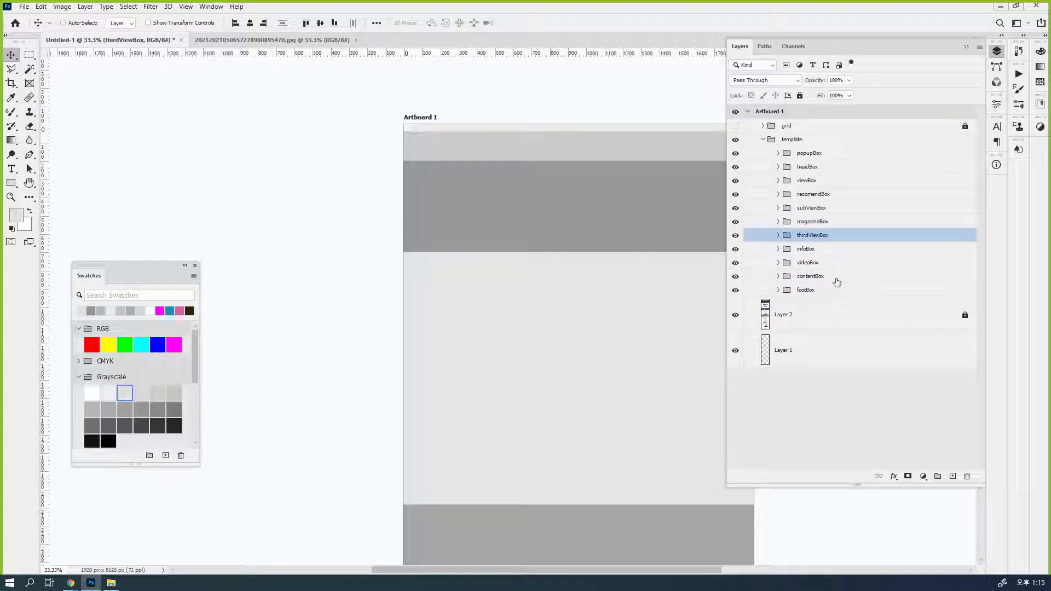
- Move contentBox directly below thirdViewBox and place videoBox between contentBox and infoBox
{"action": "left_click", "coordinate": [836, 282]}
{"action": "key", "text": "ctrl+bracketright"}
{"action": "key", "text": "ctrl+bracketright"}
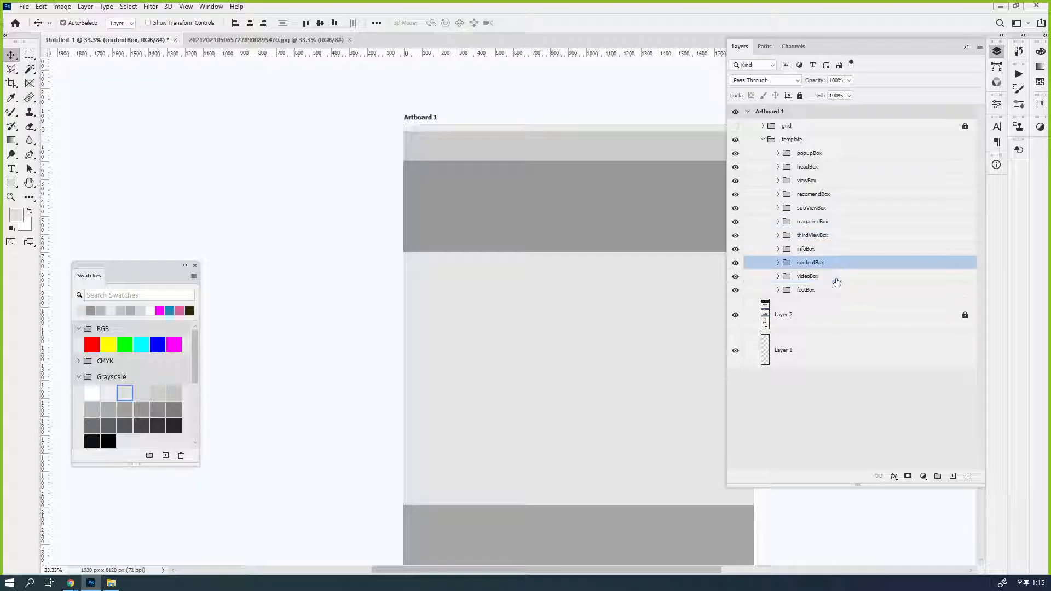
{"action": "left_click", "coordinate": [836, 282]}
{"action": "key", "text": "ctrl+bracketright"}
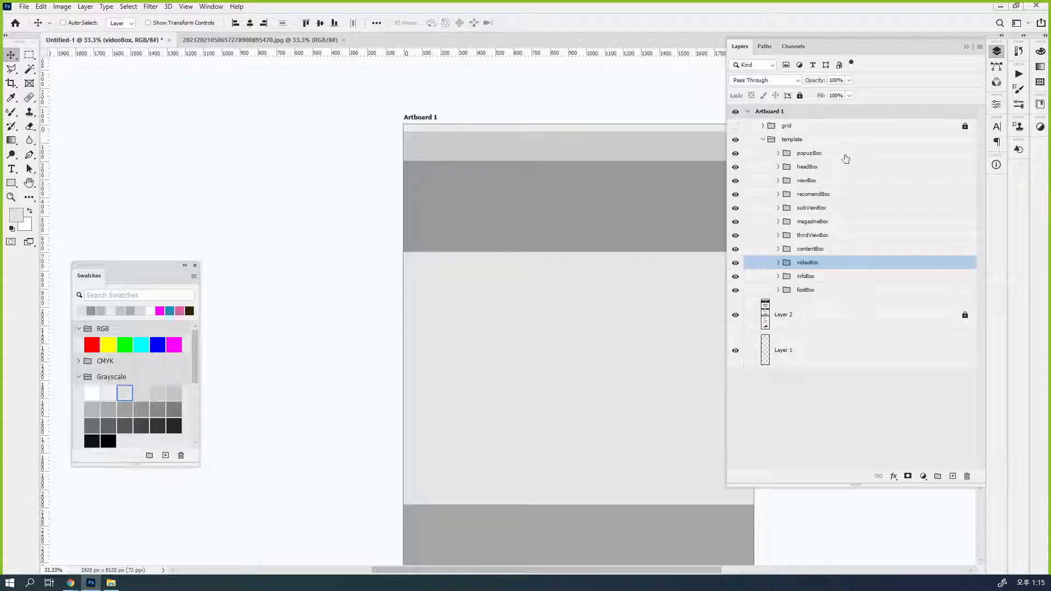
- Expand all the section groups in the template group and detach the layer list from the dock as a floating window
{"action": "left_click", "coordinate": [844, 157]}
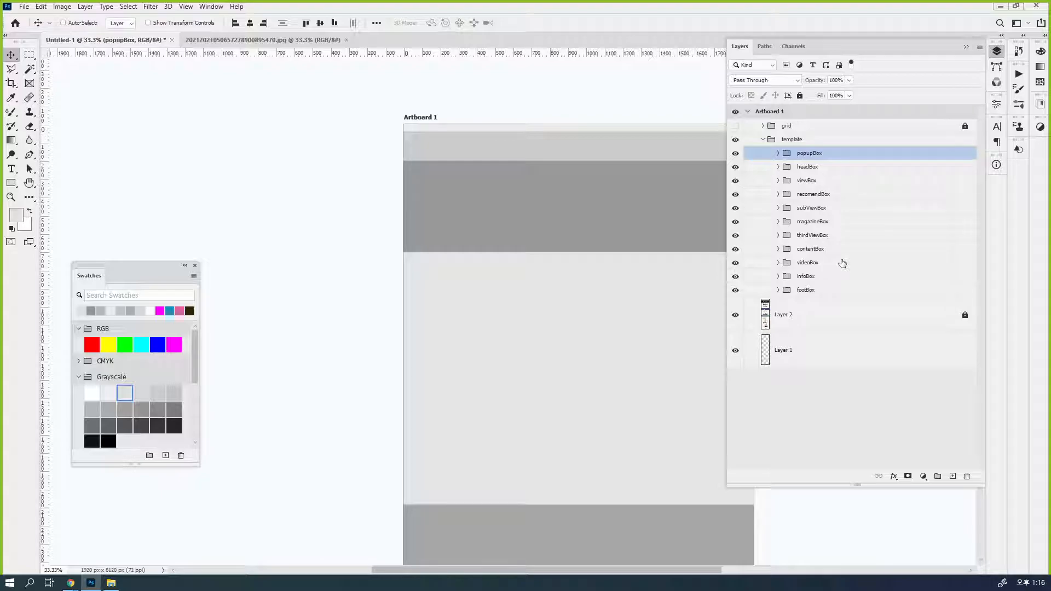
{"action": "left_click", "coordinate": [778, 152], "text": "ctrl"}
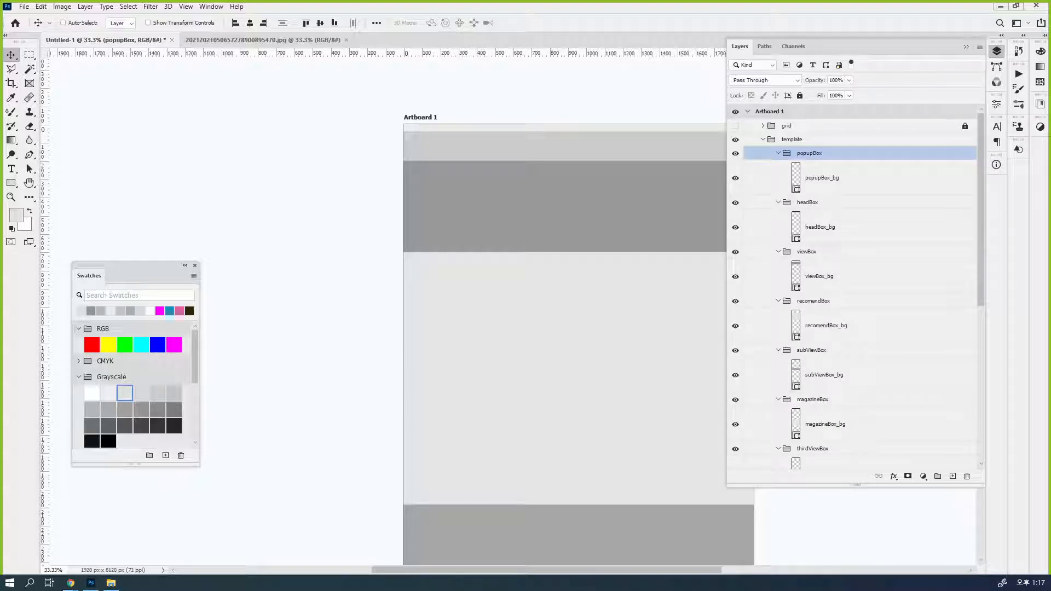
{"action": "left_click_drag", "start_coordinate": [997, 53], "coordinate": [710, 60]}
{"action": "left_click", "coordinate": [361, 108]}
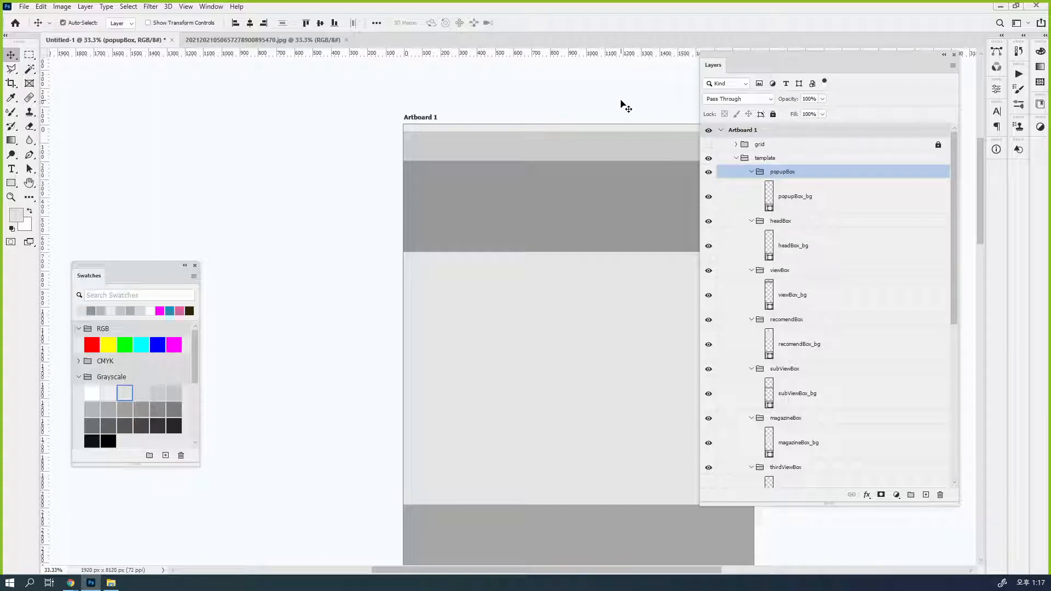
{"action": "key", "text": "ctrl+semicolon"}
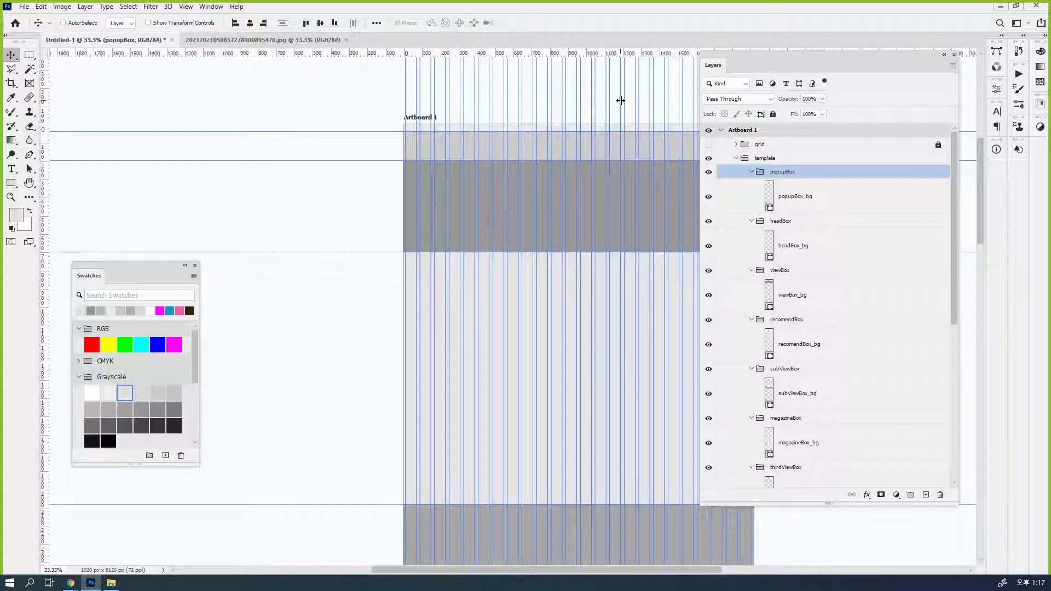
{"action": "key", "text": "ctrl+semicolon"}
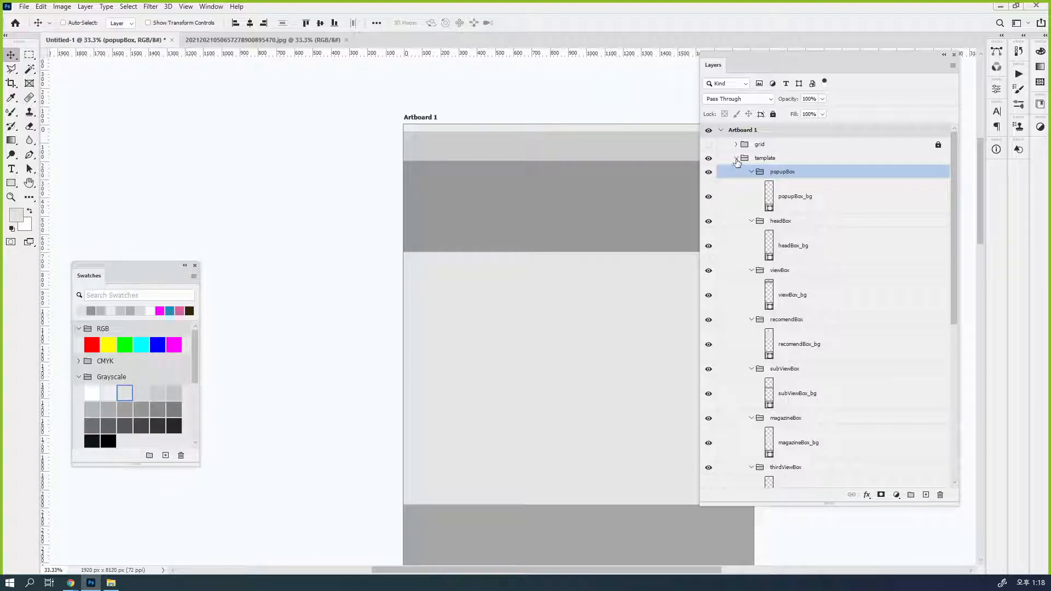
- Collapse and hide the template group, and enlarge the header area of the GREATING page to 50%
{"action": "left_click", "coordinate": [736, 158]}
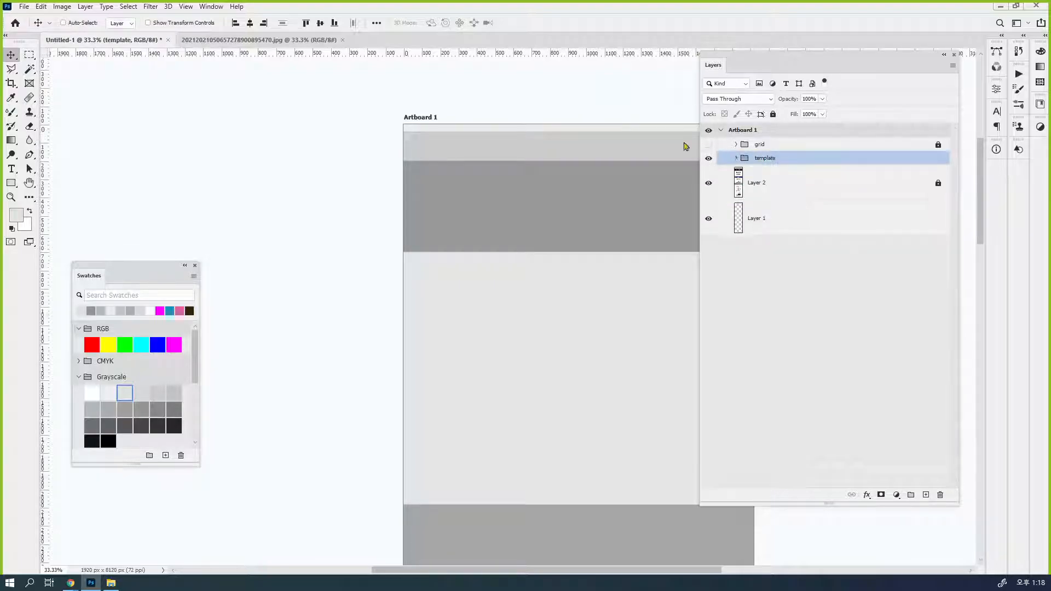
{"action": "left_click", "coordinate": [708, 158]}
{"action": "left_click_drag", "start_coordinate": [593, 175], "coordinate": [463, 187]}
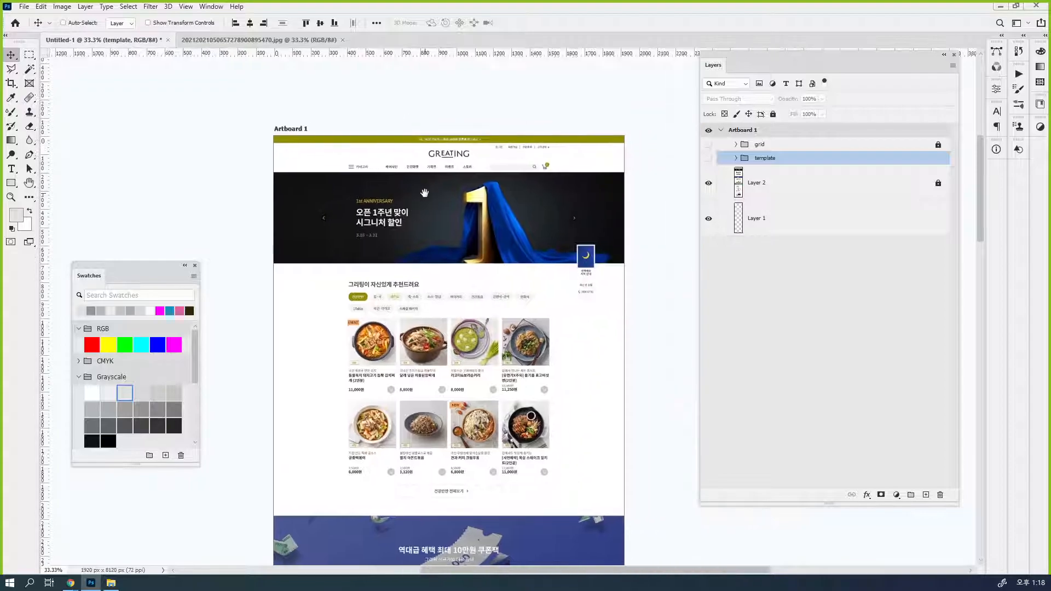
{"action": "left_click", "coordinate": [463, 187], "text": "ctrl"}
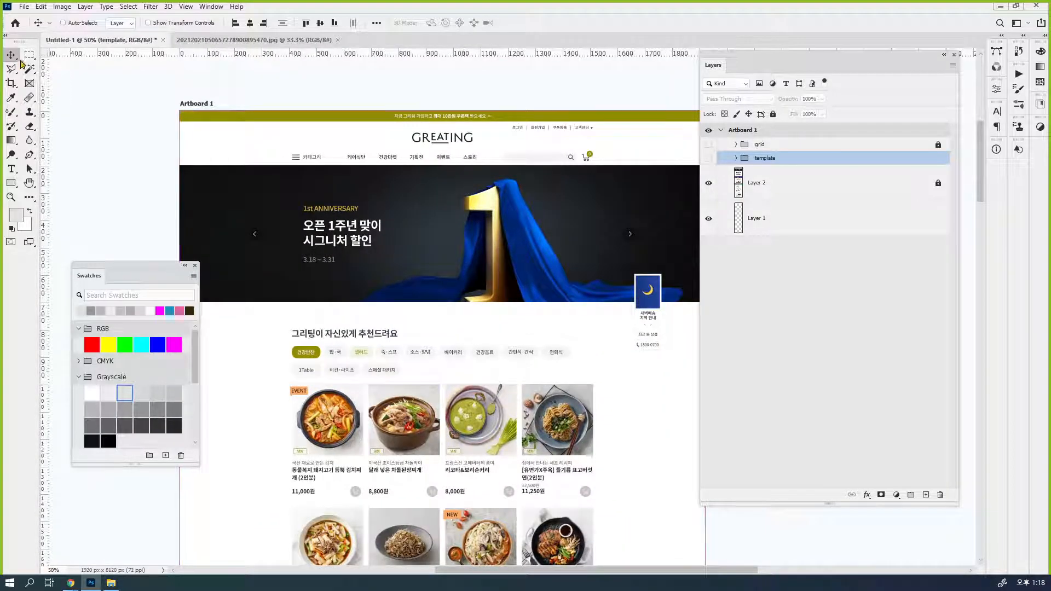
- Show the guides and make a marquee selection around the full-width olive banner strip above the GREATING header
{"action": "left_click", "coordinate": [30, 58]}
{"action": "left_click_drag", "start_coordinate": [179, 111], "coordinate": [745, 117]}
{"action": "left_click_drag", "start_coordinate": [641, 162], "coordinate": [604, 156]}
{"action": "key", "text": "ctrl+semicolon"}
{"action": "left_click_drag", "start_coordinate": [142, 106], "coordinate": [675, 115]}
- Unlock Layer 2 and copy the selected olive banner strip from it to a new layer
{"action": "key", "text": "ctrl+j"}
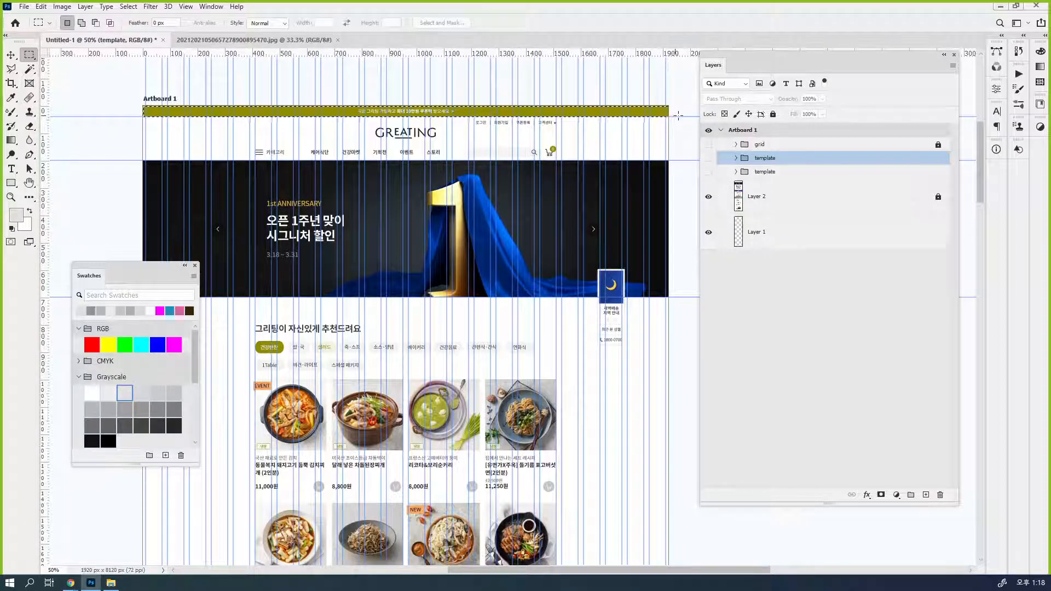
{"action": "key", "text": "v"}
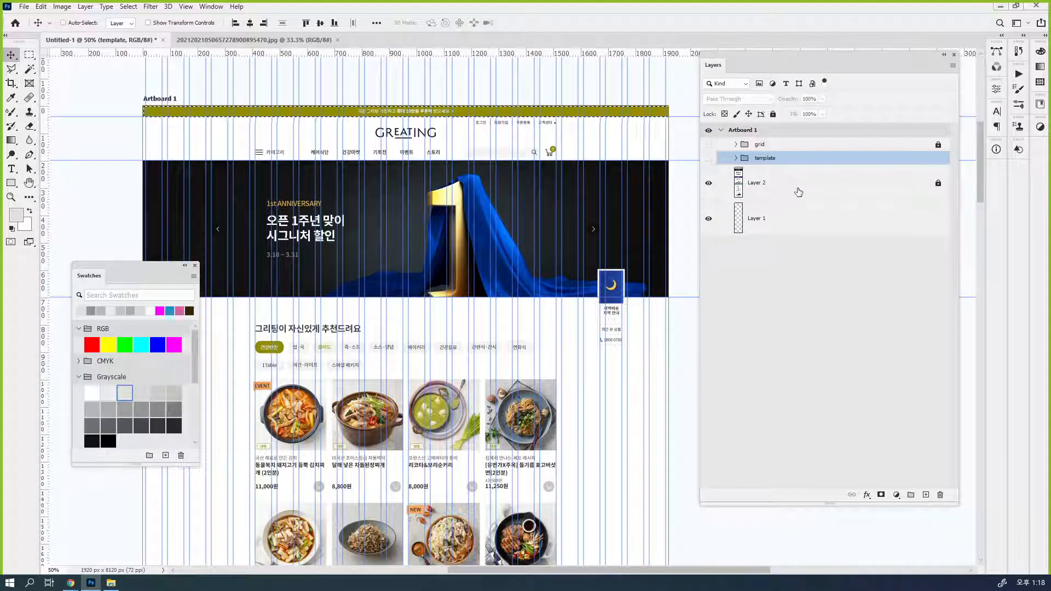
{"action": "left_click", "coordinate": [810, 194]}
{"action": "key", "text": "ctrl+j"}
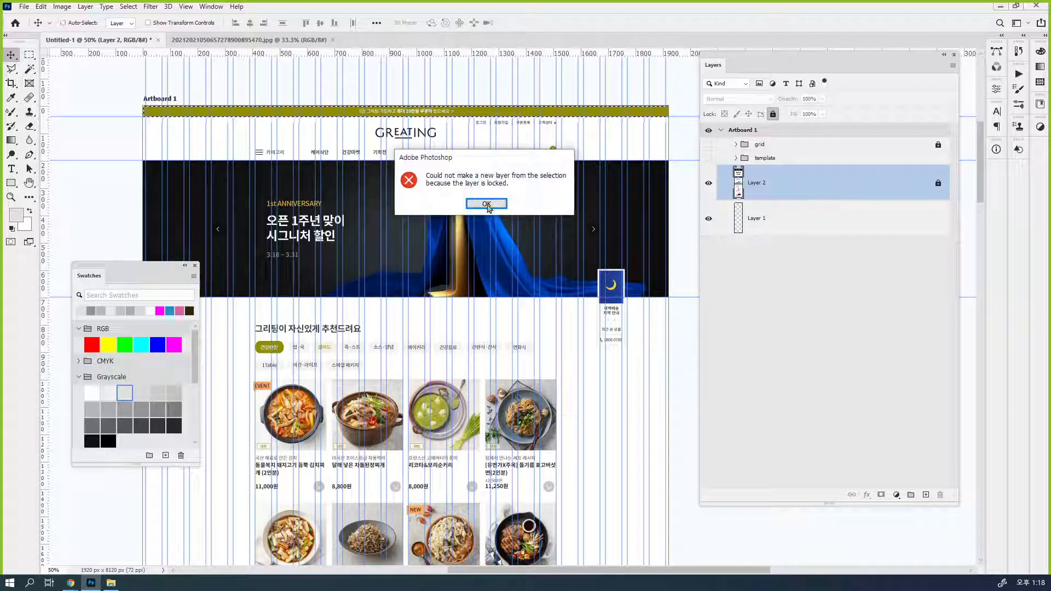
{"action": "left_click", "coordinate": [487, 204]}
{"action": "left_click", "coordinate": [773, 114]}
{"action": "key", "text": "ctrl+j"}
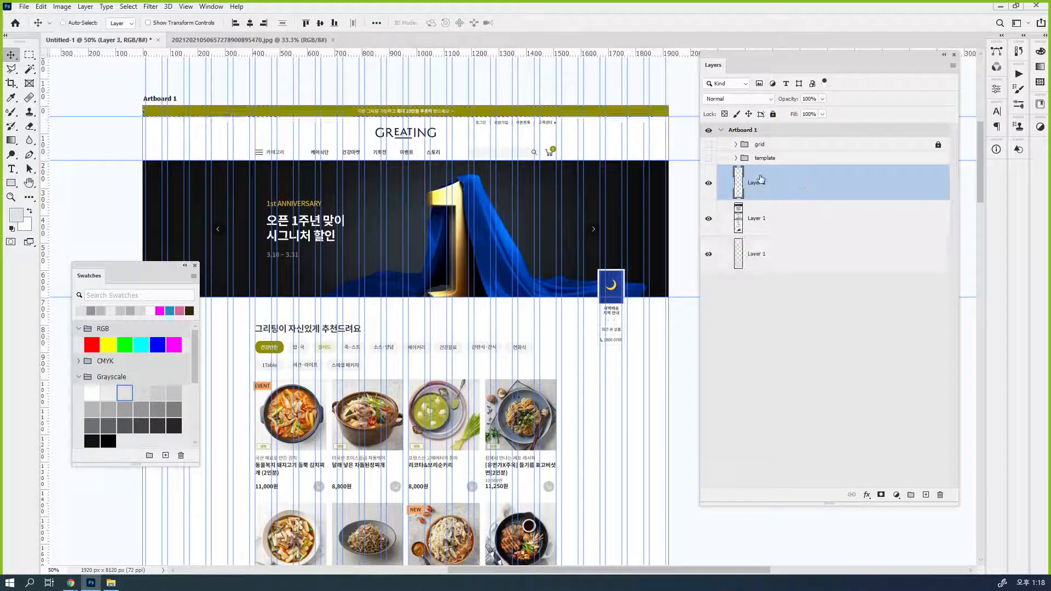
- Move the copied banner strip, Layer 3, into the popupBox group above popupBox_bg
{"action": "left_click", "coordinate": [736, 159]}
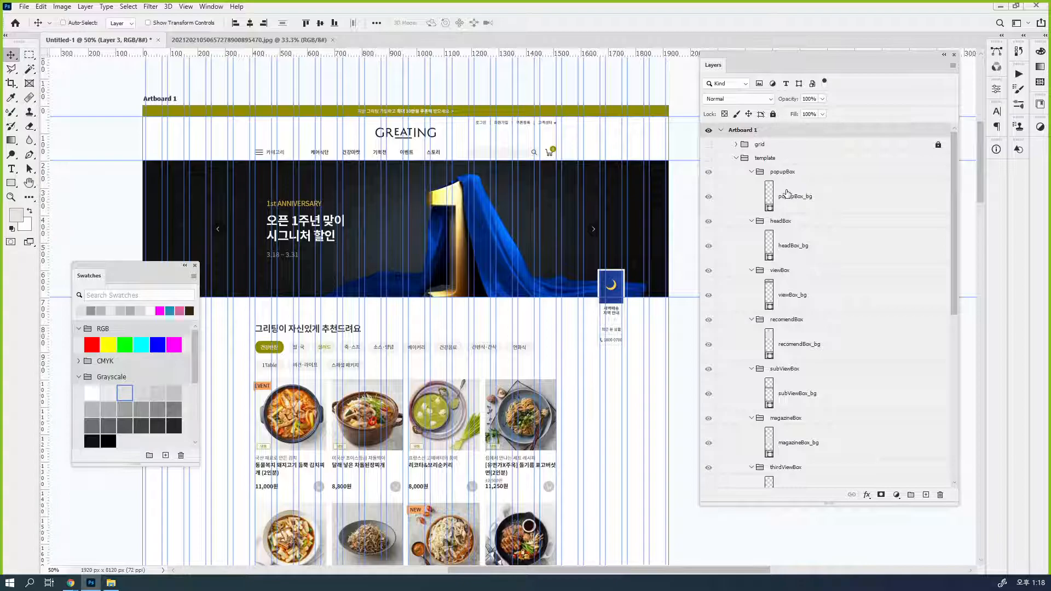
{"action": "key", "text": "ctrl+z"}
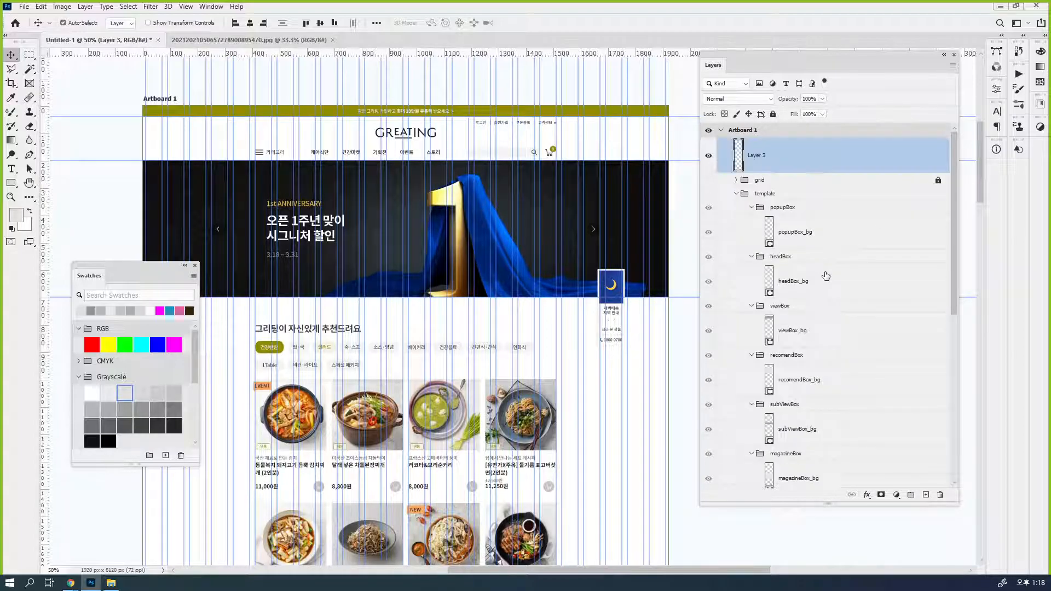
{"action": "left_click_drag", "start_coordinate": [757, 164], "coordinate": [824, 228]}
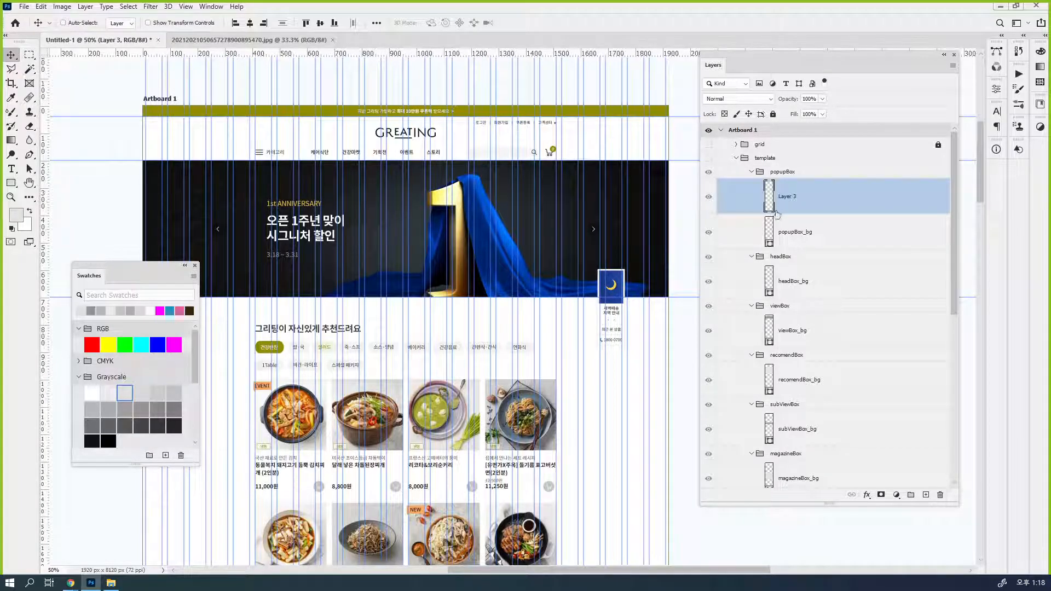
- Collapse the template group, hide Layer 2 and show the template to check the banner strip in place
{"action": "mouse_move", "coordinate": [807, 202]}
{"action": "left_mouse_down"}
{"action": "mouse_move", "coordinate": [809, 232]}
{"action": "mouse_move", "coordinate": [812, 204]}
{"action": "mouse_move", "coordinate": [800, 199]}
{"action": "left_mouse_up"}
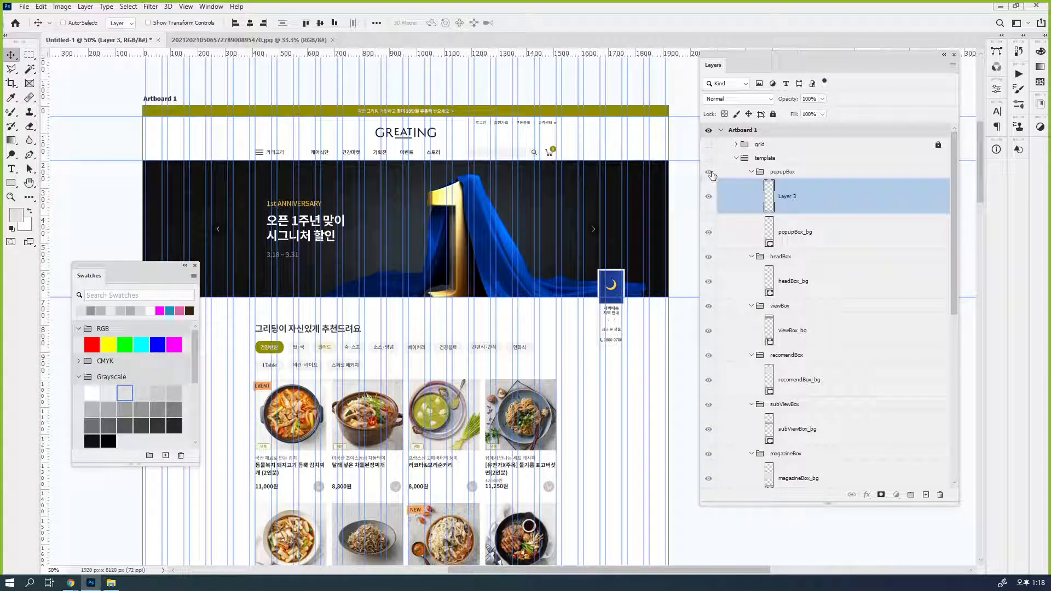
{"action": "left_click", "coordinate": [735, 158]}
{"action": "left_click", "coordinate": [708, 158]}
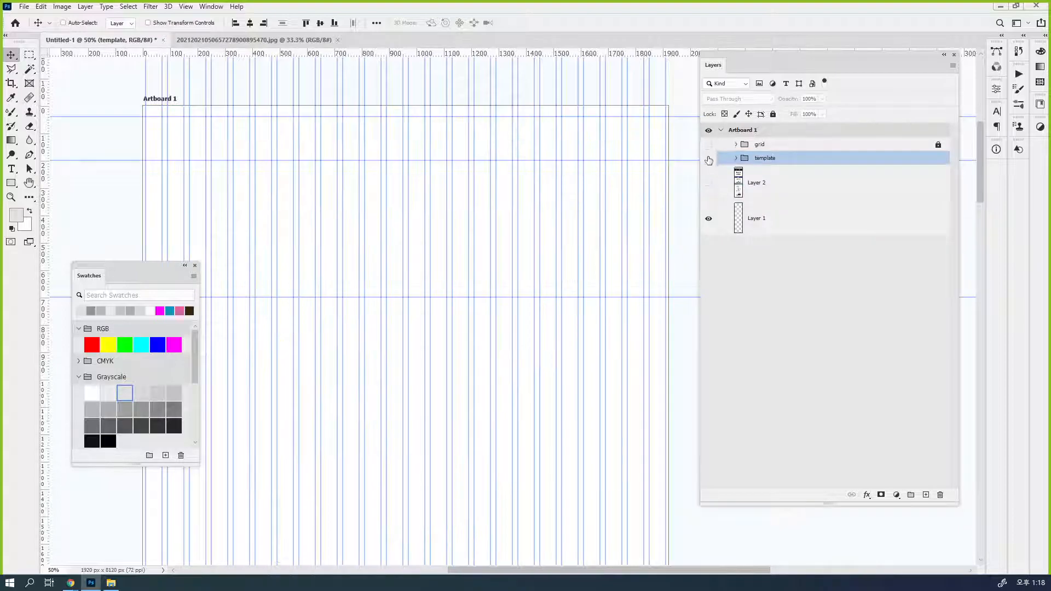
{"action": "left_click", "coordinate": [708, 159]}
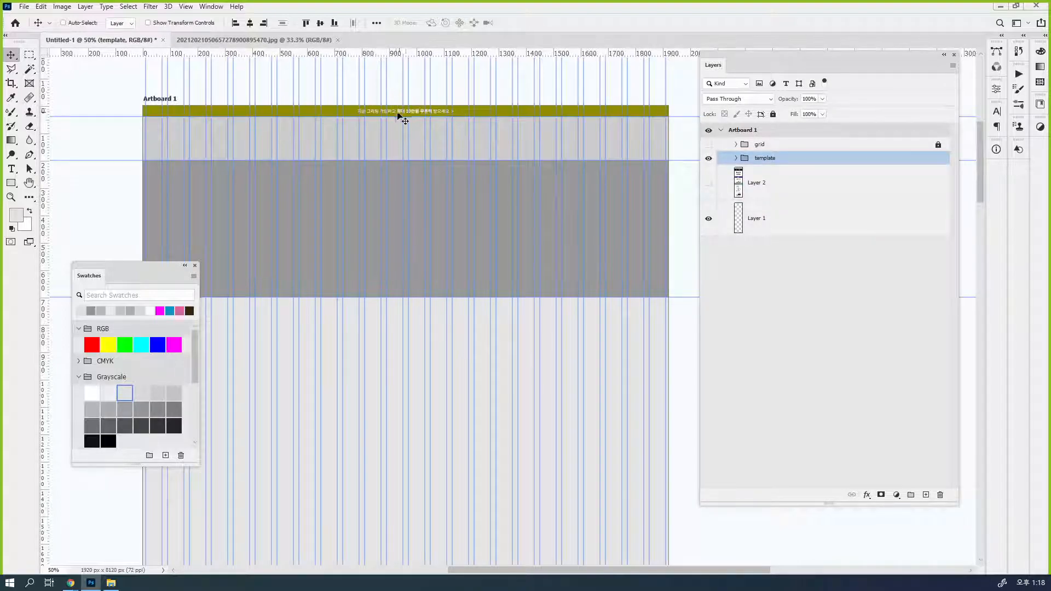
{"action": "left_click", "coordinate": [736, 159], "text": "alt"}
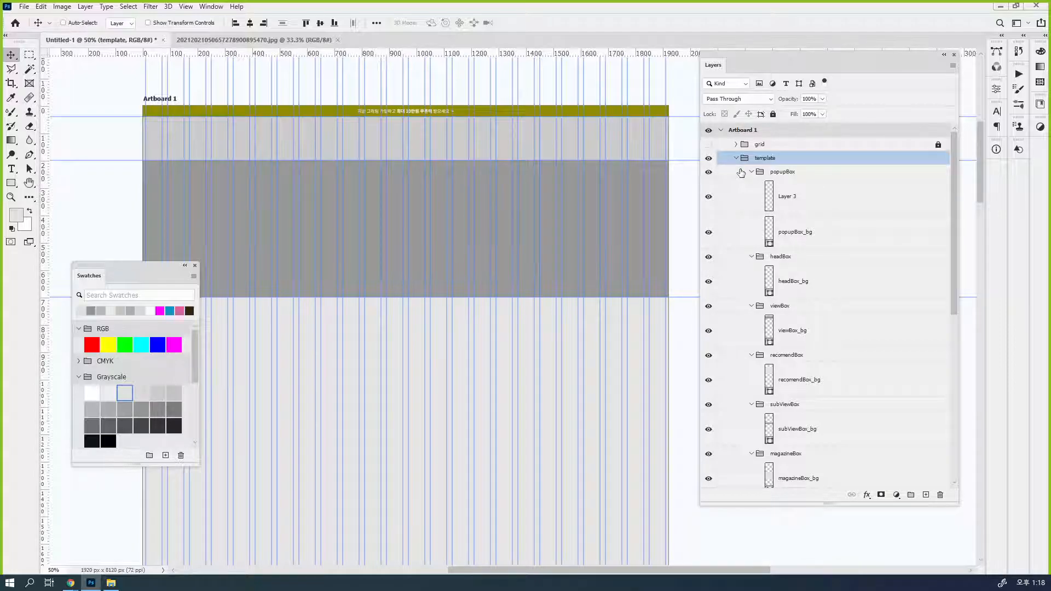
{"action": "left_click", "coordinate": [736, 159]}
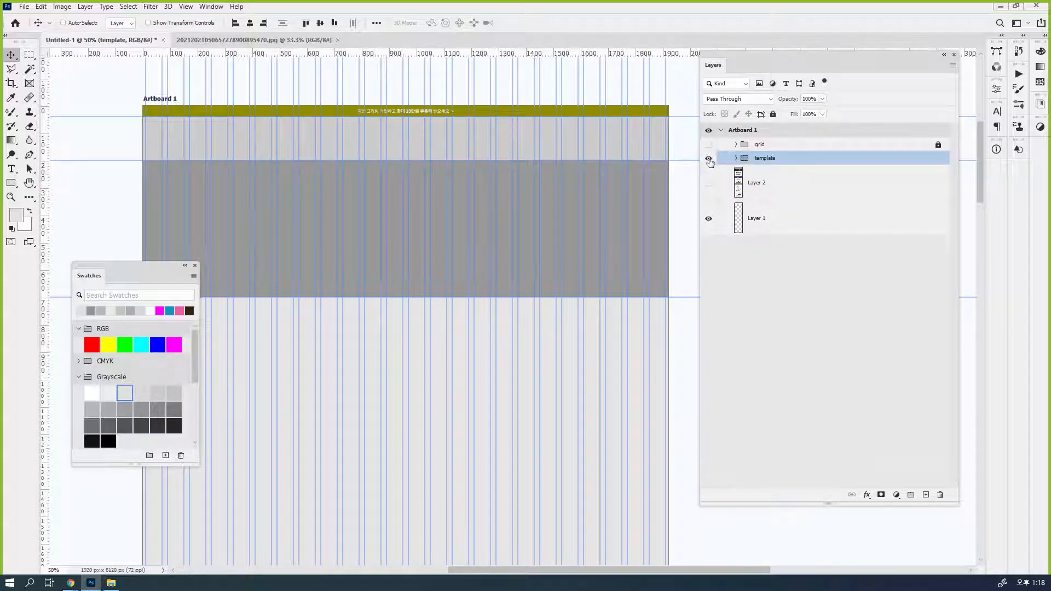
- Hide the template group, then show and select Layer 2
{"action": "left_click", "coordinate": [708, 158]}
{"action": "left_click", "coordinate": [709, 186]}
{"action": "left_click", "coordinate": [788, 182]}
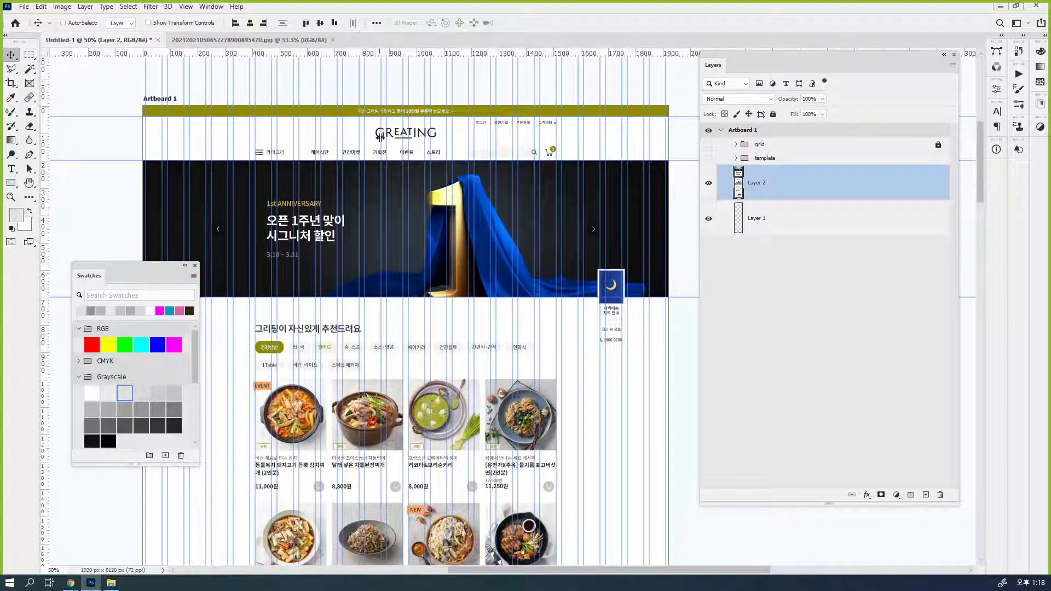
- Make a marquee selection around the full-width white GREATING header and copy it from Layer 2 to a new layer
{"action": "left_click", "coordinate": [29, 54]}
{"action": "left_click_drag", "start_coordinate": [143, 117], "coordinate": [678, 160]}
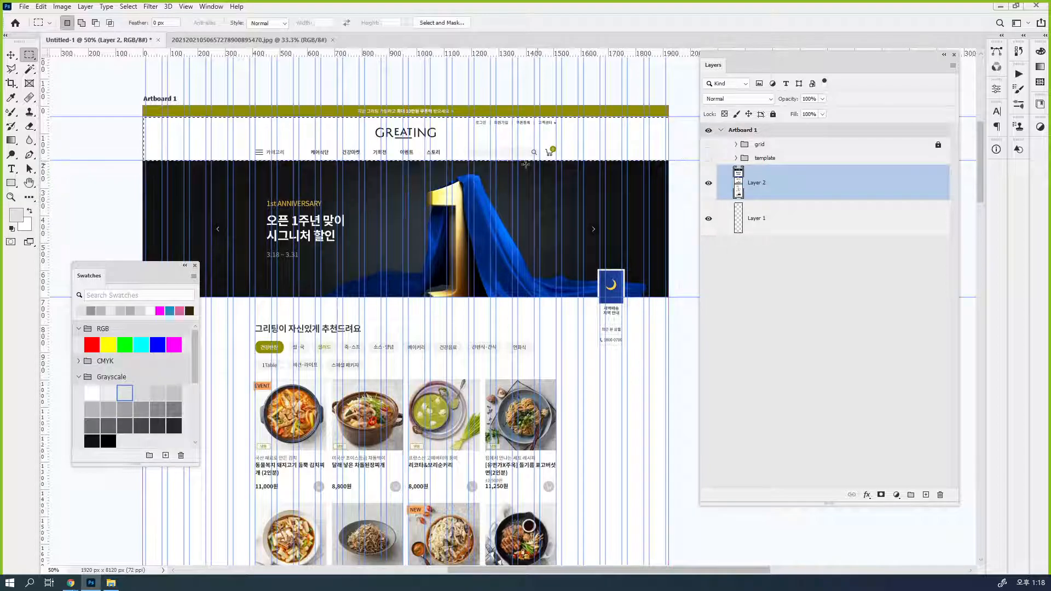
{"action": "left_click", "coordinate": [709, 184]}
{"action": "left_click", "coordinate": [708, 183]}
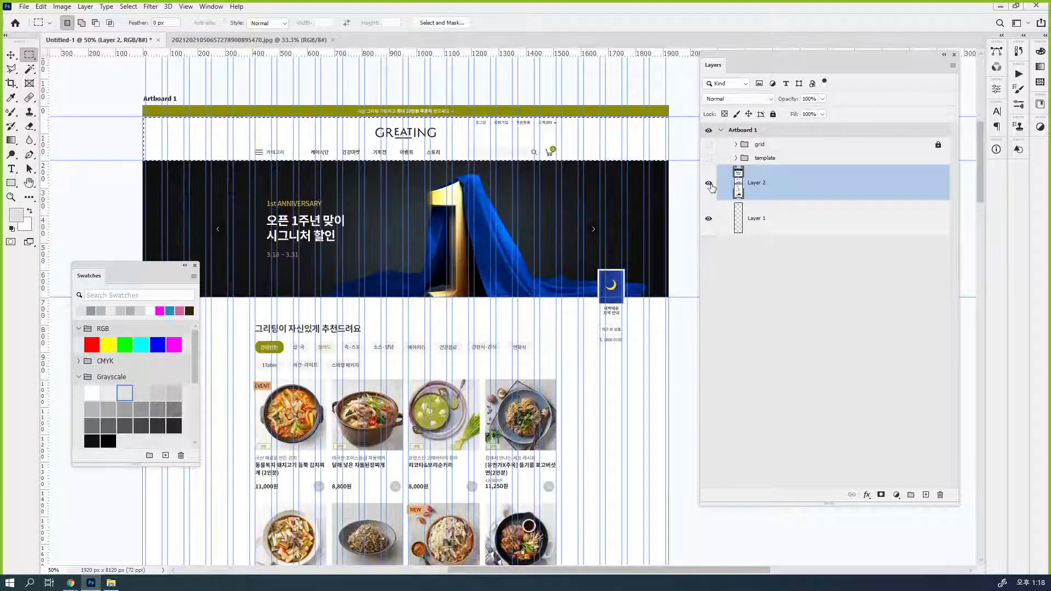
{"action": "key", "text": "ctrl+j"}
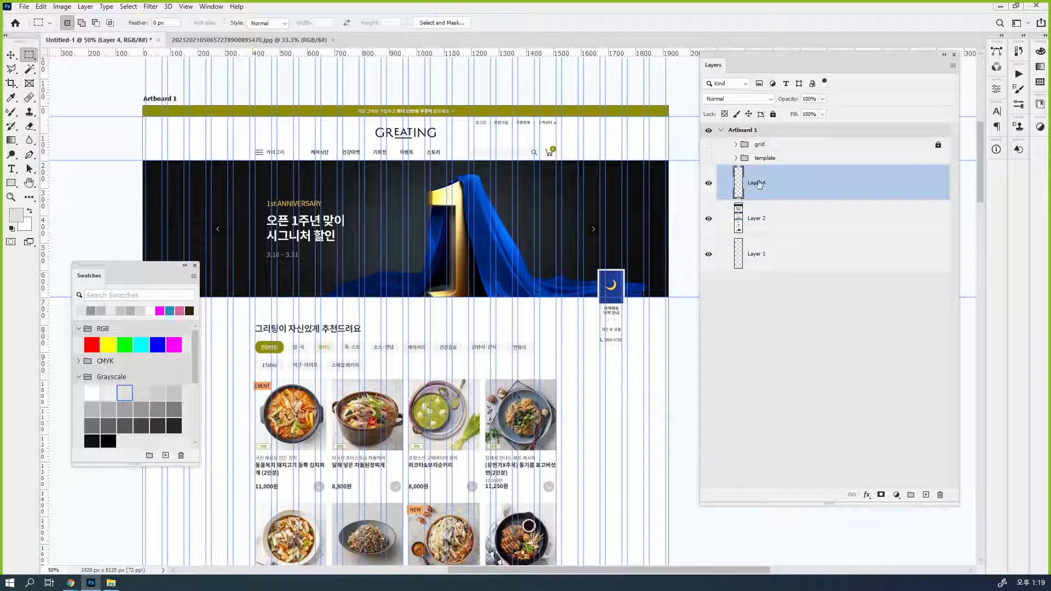
{"action": "left_click_drag", "start_coordinate": [738, 192], "coordinate": [755, 147]}
{"action": "left_click", "coordinate": [736, 159]}
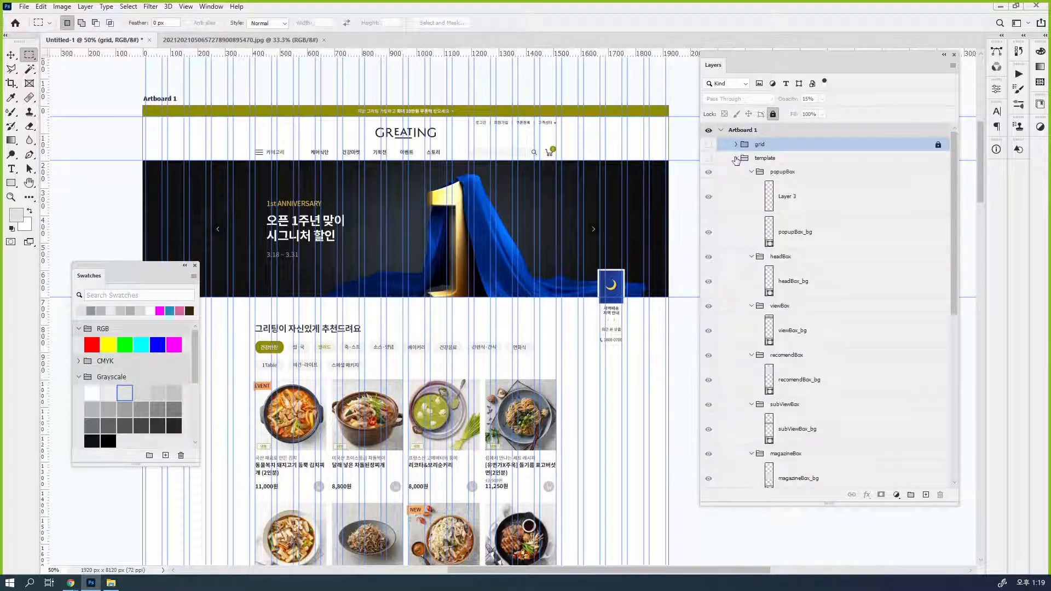
{"action": "left_click", "coordinate": [735, 145]}
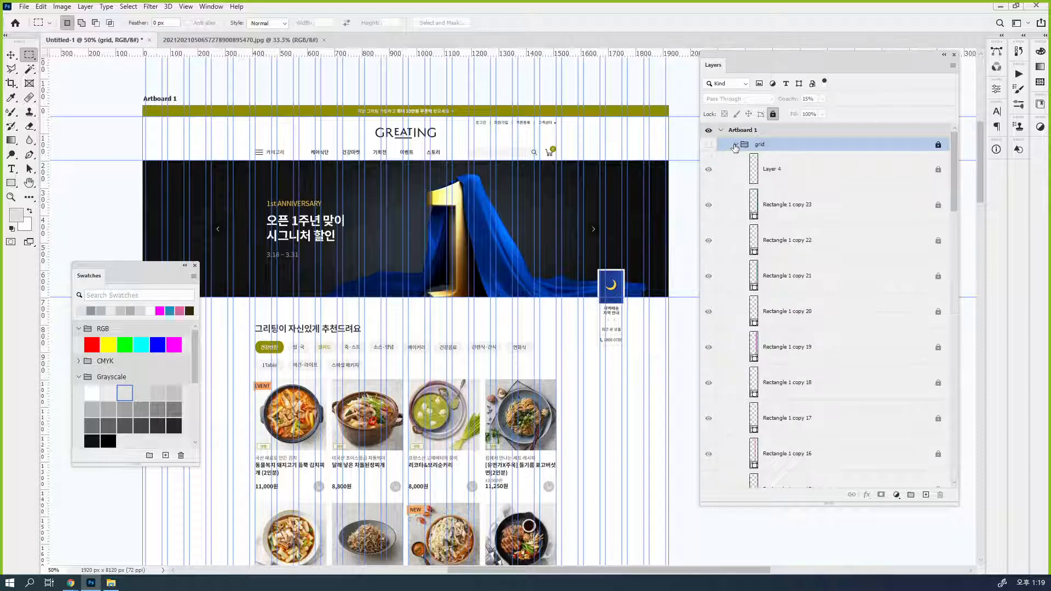
{"action": "scroll", "coordinate": [770, 204], "scroll_direction": "down", "scroll_amount": 15}
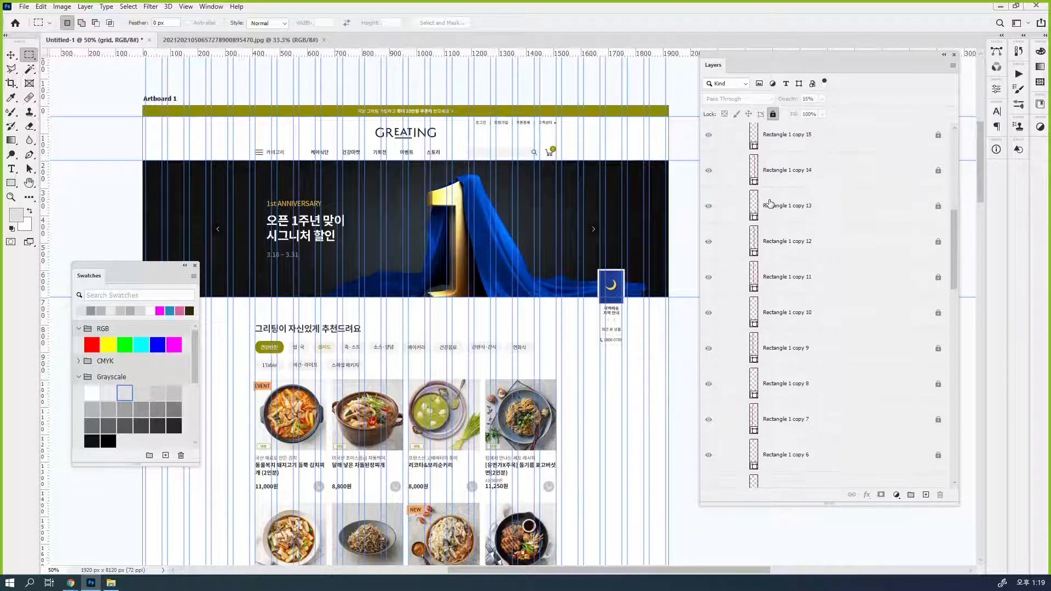
{"action": "scroll", "coordinate": [777, 207], "scroll_direction": "up", "scroll_amount": 14}
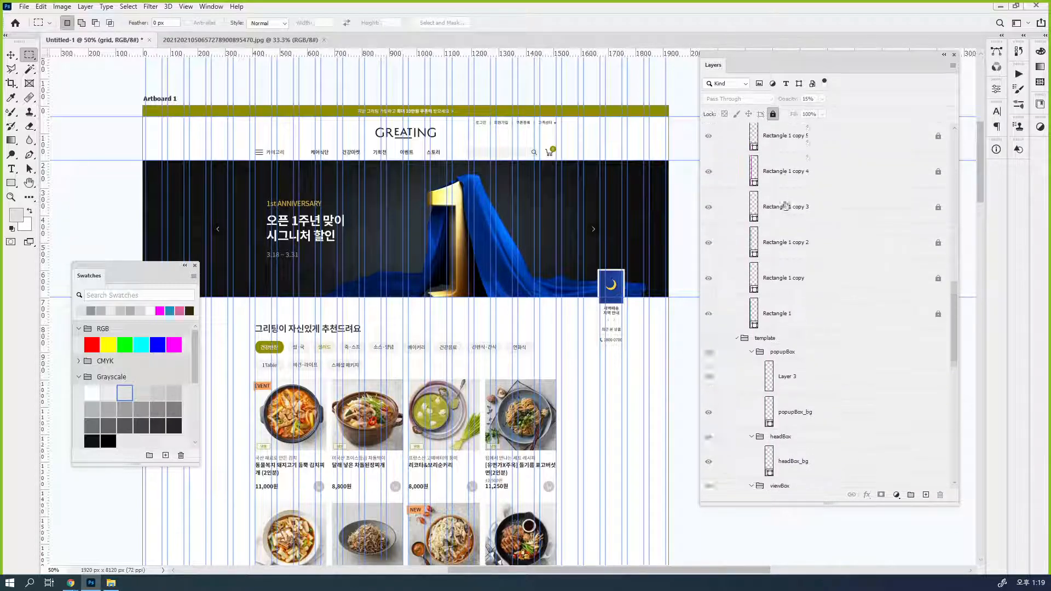
{"action": "scroll", "coordinate": [787, 209], "scroll_direction": "up", "scroll_amount": 10}
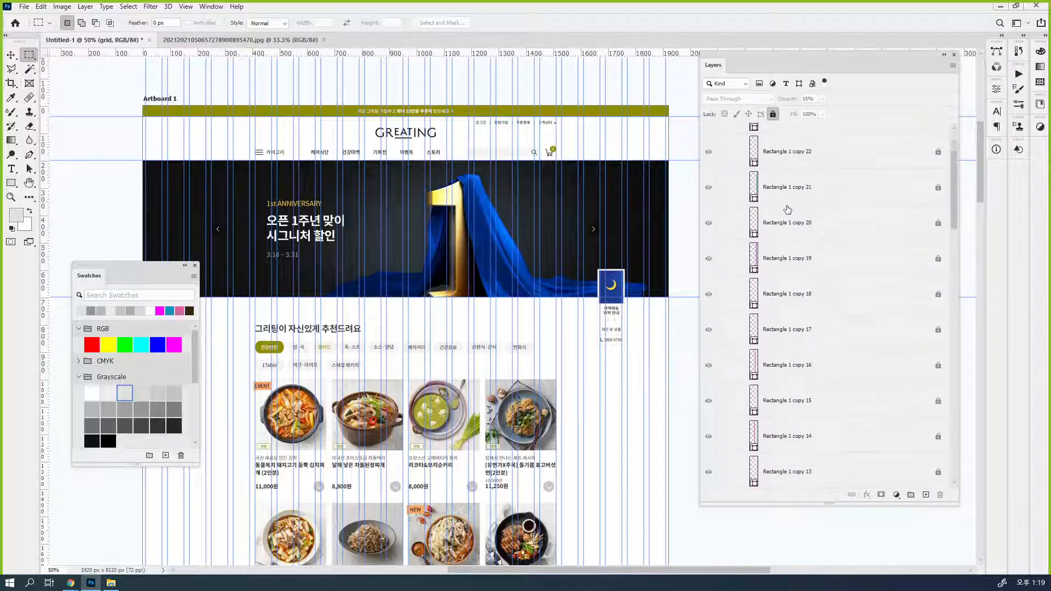
{"action": "scroll", "coordinate": [783, 181], "scroll_direction": "down", "scroll_amount": 1}
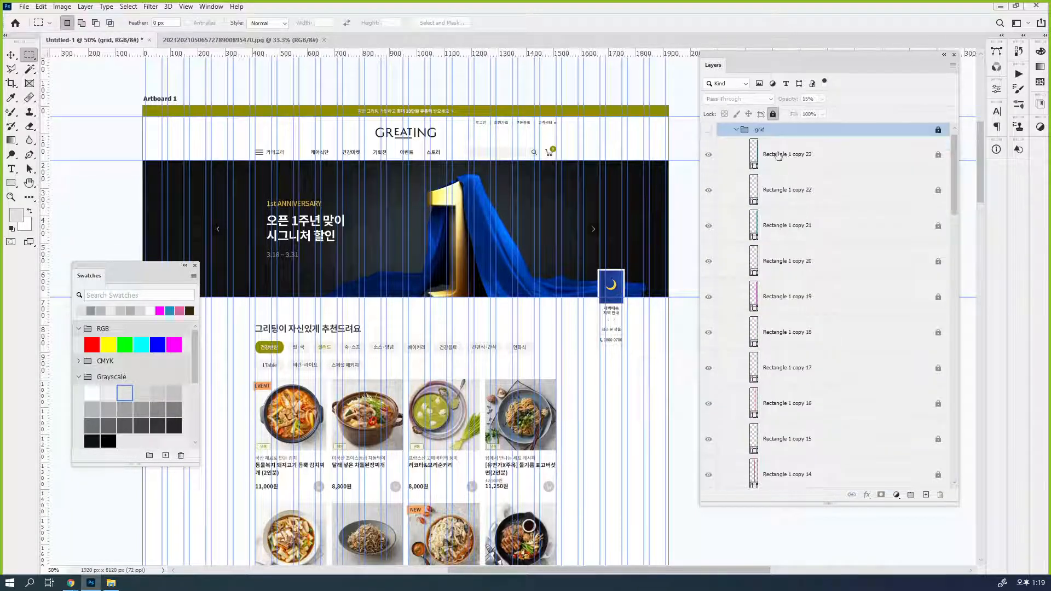
{"action": "left_click", "coordinate": [736, 131]}
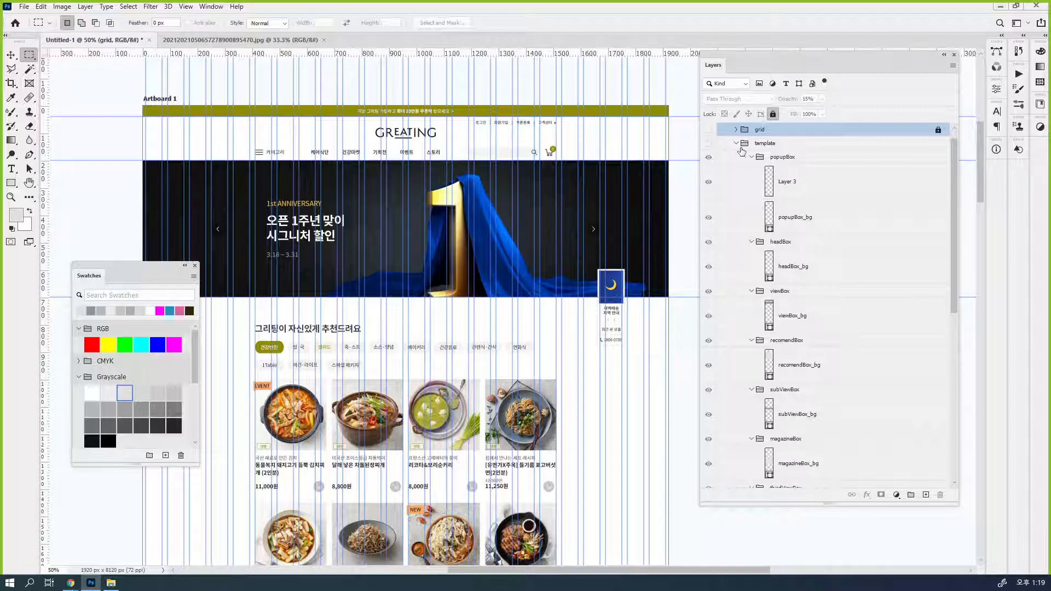
{"action": "left_click", "coordinate": [736, 143]}
{"action": "left_click", "coordinate": [823, 310]}
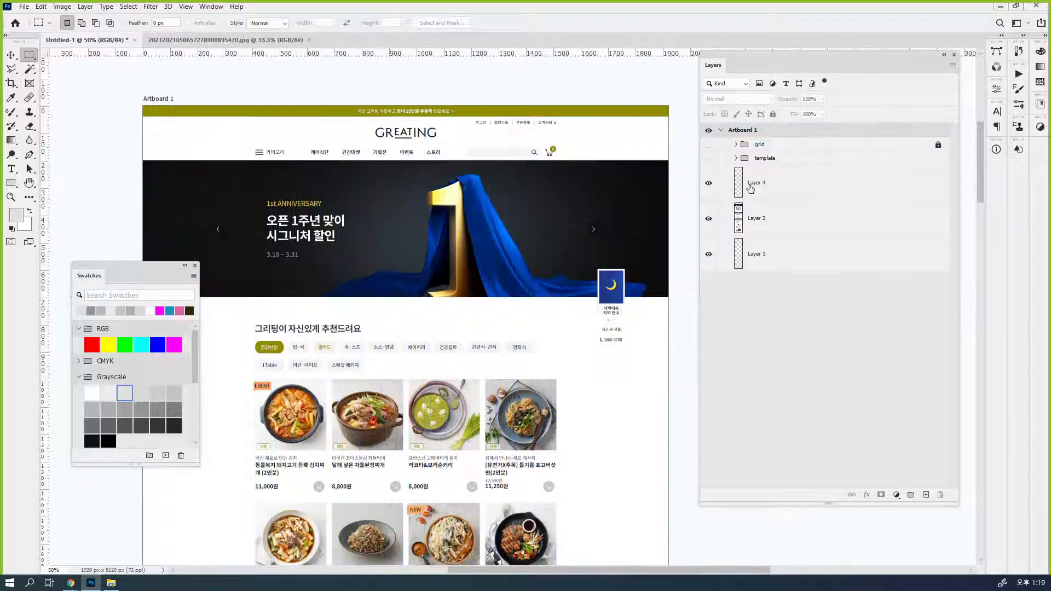
- Collapse the popupBox group and move the copied header, Layer 4, into the headBox group above headBox_bg
{"action": "left_click", "coordinate": [771, 159]}
{"action": "left_click", "coordinate": [735, 157]}
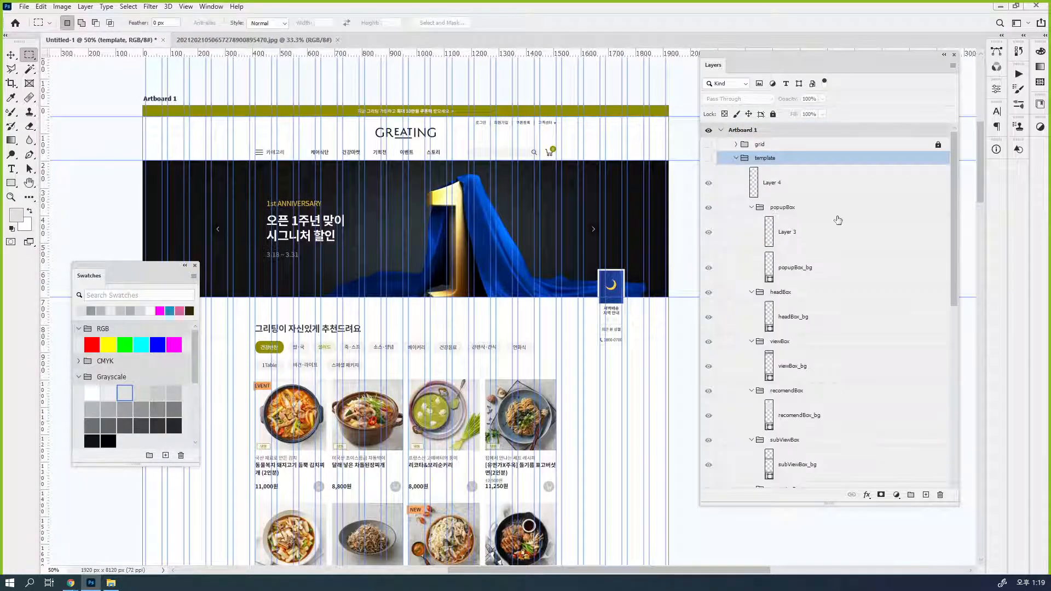
{"action": "left_click", "coordinate": [766, 187]}
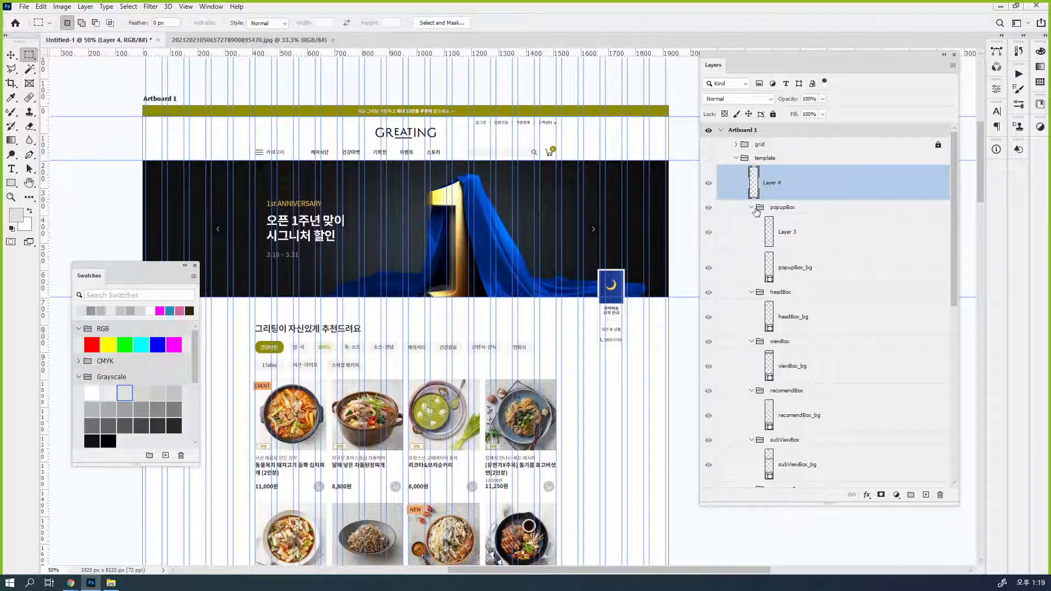
{"action": "left_click", "coordinate": [757, 210]}
{"action": "left_click", "coordinate": [751, 207]}
{"action": "left_click_drag", "start_coordinate": [753, 189], "coordinate": [782, 225]}
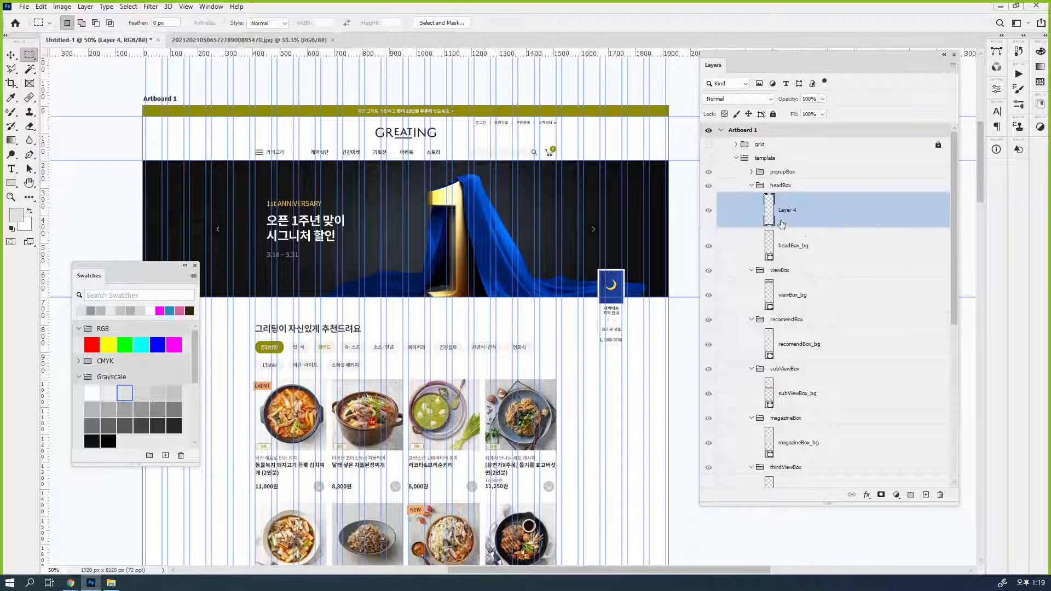
- Collapse the template group, hide Layer 1 and Layer 2, and show the template to check the header
{"action": "left_click", "coordinate": [735, 159]}
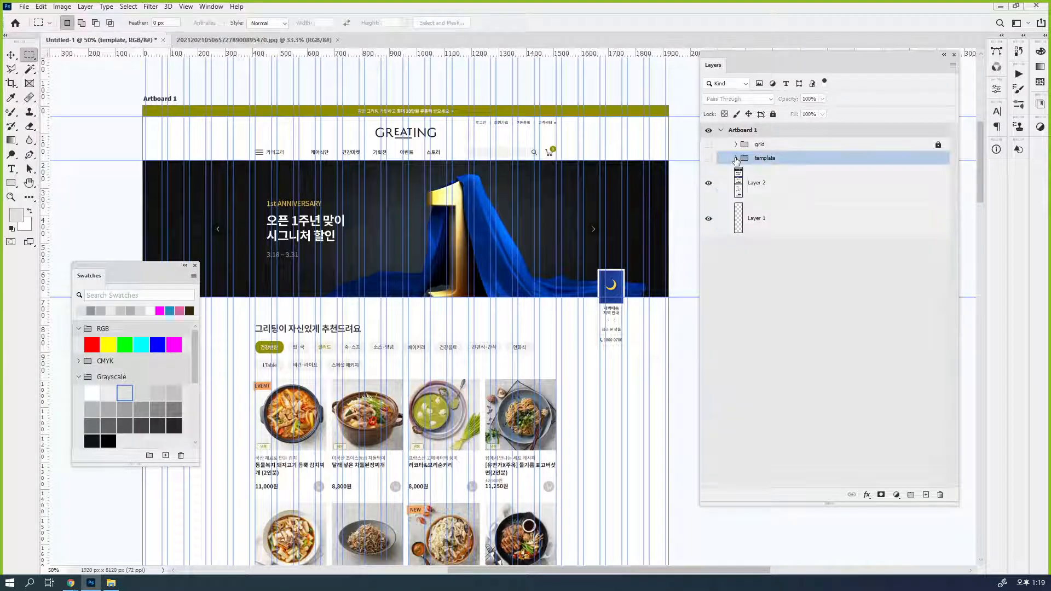
{"action": "left_click", "coordinate": [709, 219]}
{"action": "left_click", "coordinate": [708, 195]}
{"action": "left_click", "coordinate": [708, 159]}
{"action": "key", "text": "v"}
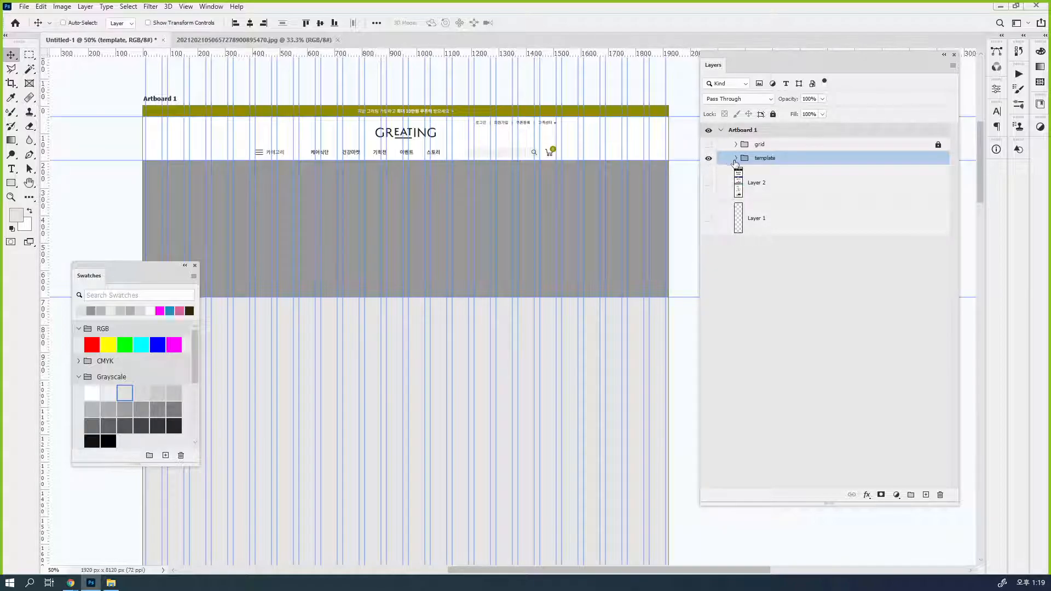
- Display Layer 2 in place of the template group and copy its full-width 1st ANNIVERSARY banner to a new layer
{"action": "left_click", "coordinate": [708, 183]}
{"action": "left_click", "coordinate": [709, 158]}
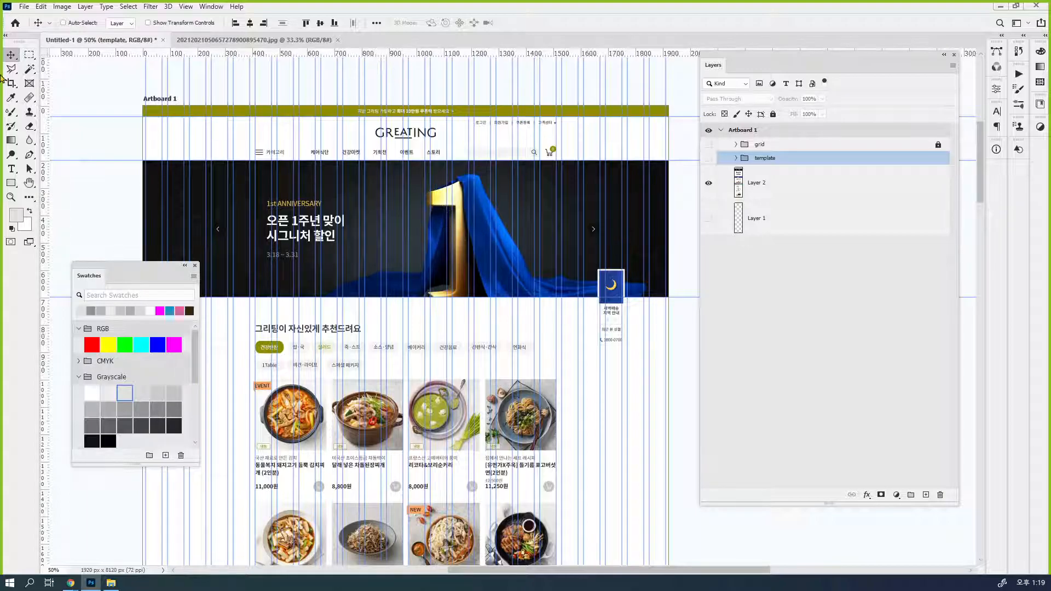
{"action": "left_click", "coordinate": [29, 54]}
{"action": "left_click_drag", "start_coordinate": [143, 160], "coordinate": [647, 296]}
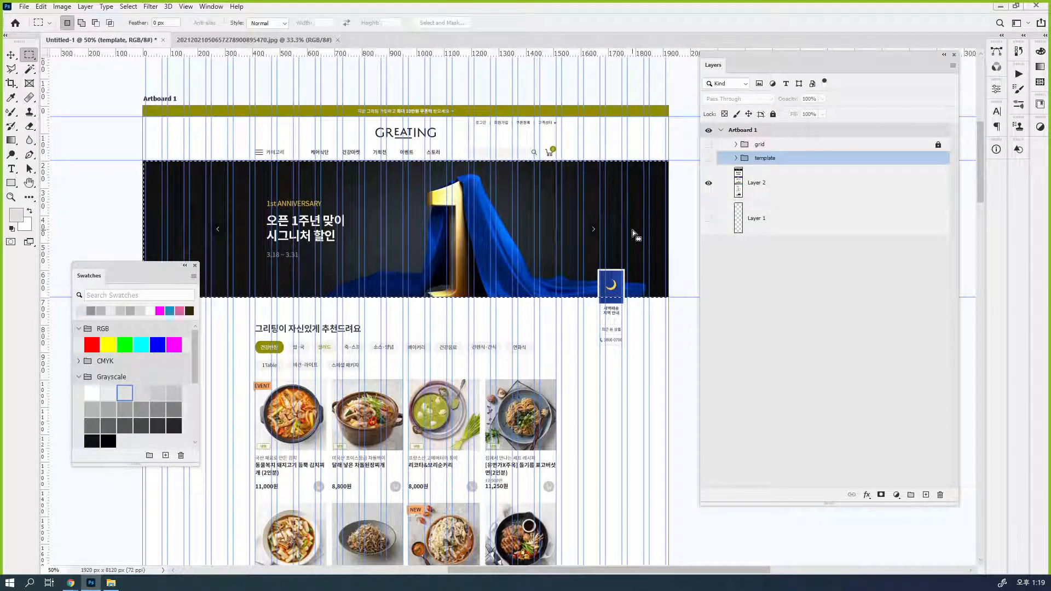
{"action": "left_click", "coordinate": [815, 185]}
{"action": "key", "text": "ctrl+j"}
- Move the copied anniversary banner, Layer 5, into the viewBox group above viewBox_bg and show the template with Layer 2 hidden
{"action": "left_click_drag", "start_coordinate": [740, 190], "coordinate": [739, 159]}
{"action": "left_click", "coordinate": [708, 183]}
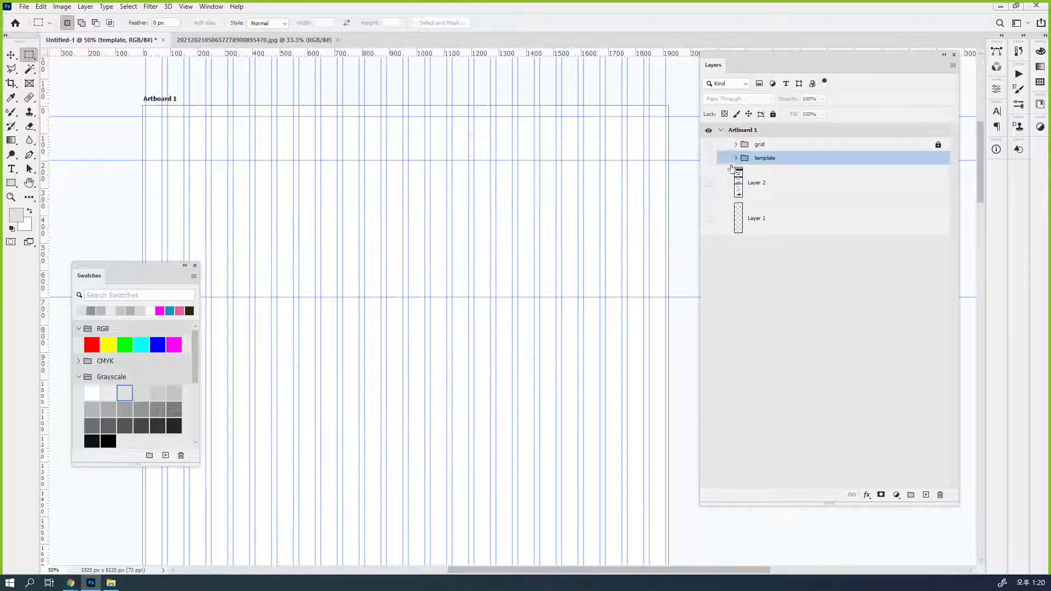
{"action": "left_click", "coordinate": [736, 158]}
{"action": "left_click", "coordinate": [755, 186]}
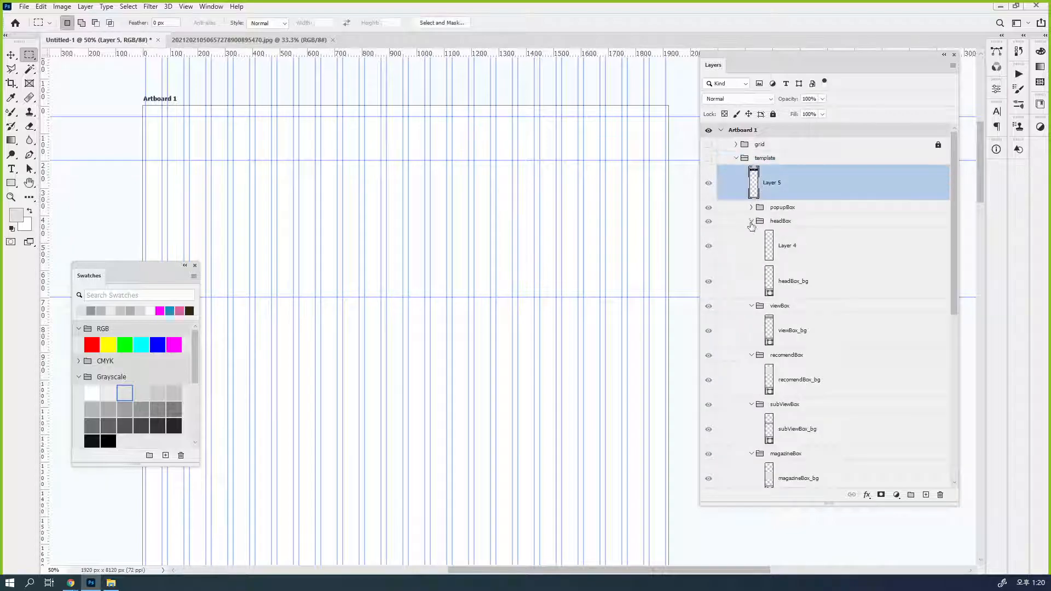
{"action": "left_click", "coordinate": [751, 221]}
{"action": "left_click_drag", "start_coordinate": [759, 178], "coordinate": [810, 249]}
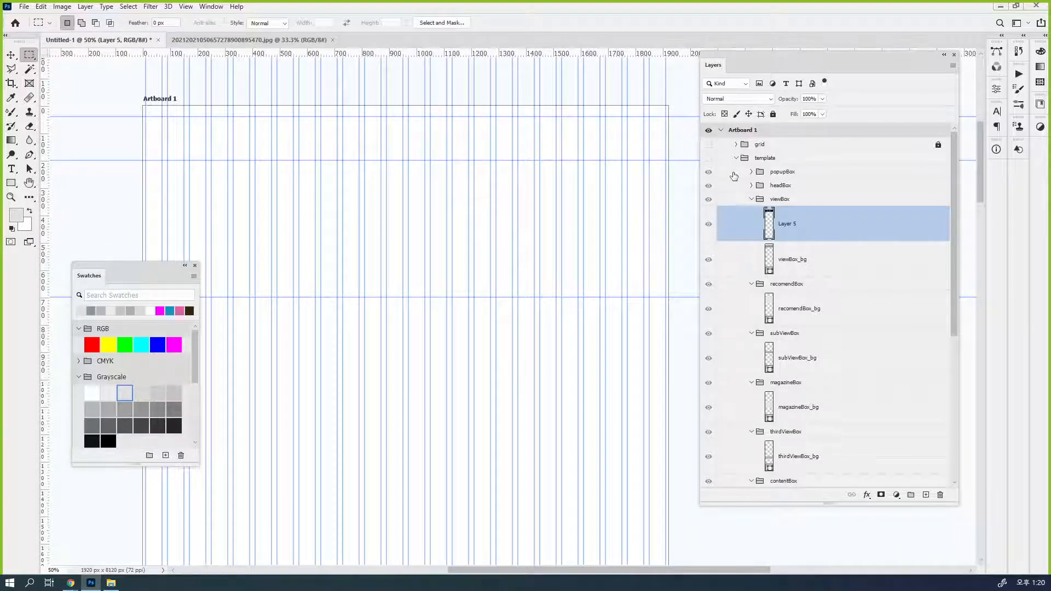
{"action": "left_click", "coordinate": [708, 158]}
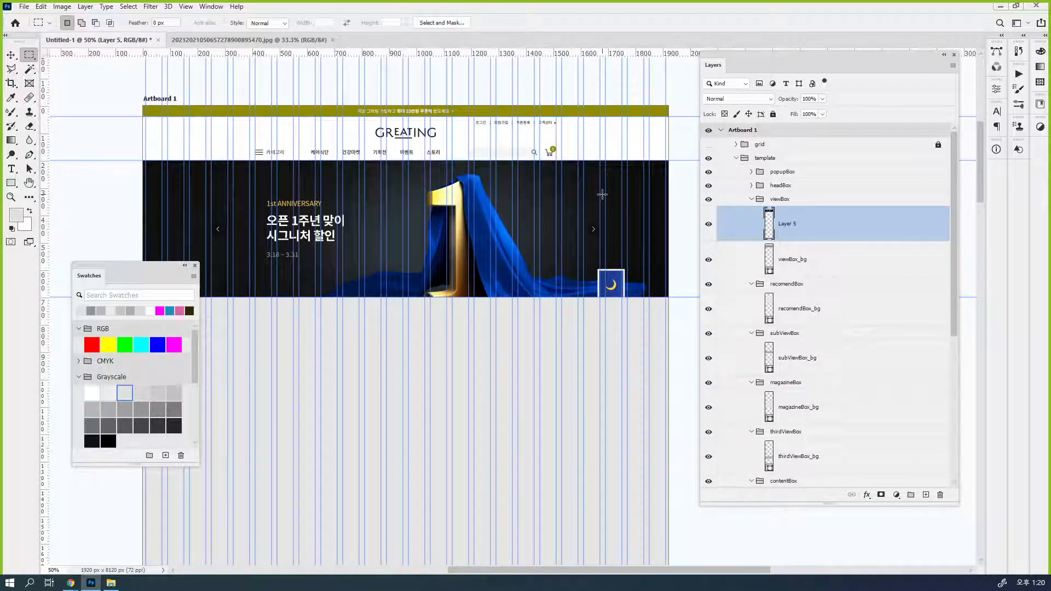
{"action": "key", "text": "v"}
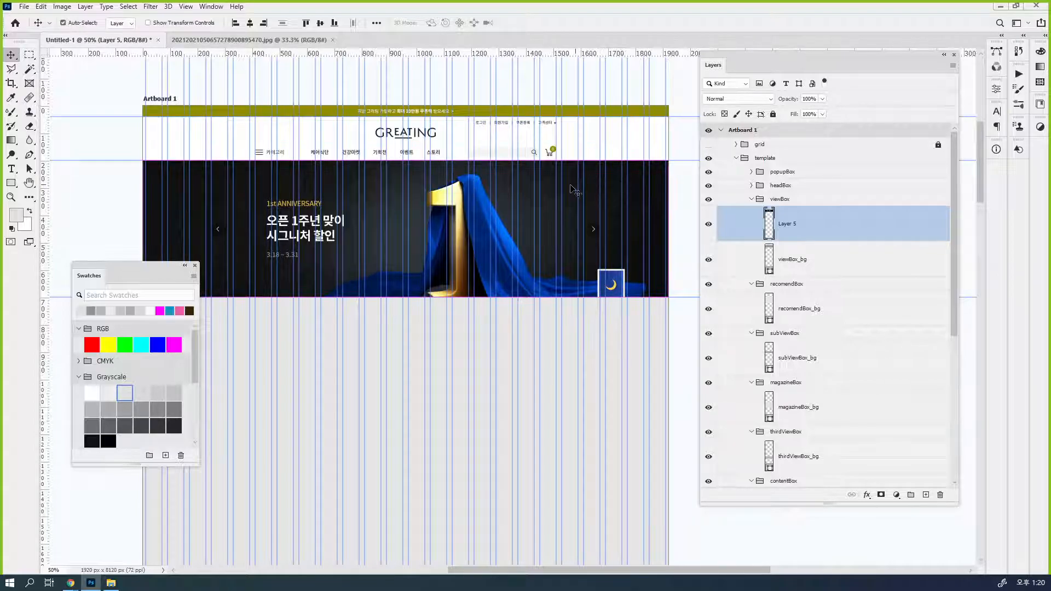
- Save the document on the computer as ps_layout.psd in the folder 새 폴더 (2)
{"action": "key", "text": "ctrl+s"}
{"action": "left_click", "coordinate": [539, 386]}
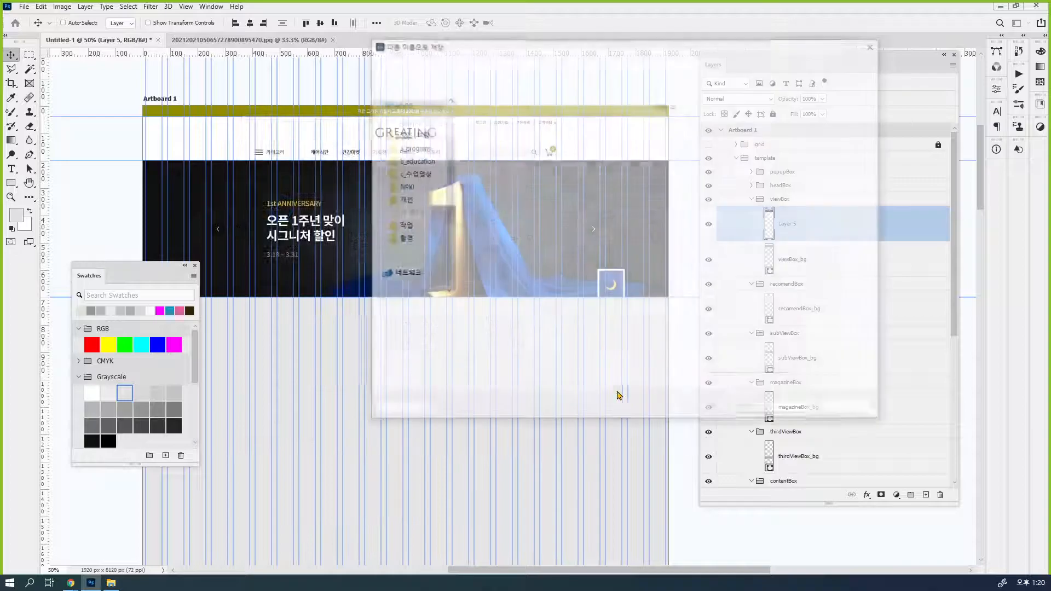
{"action": "double_click", "coordinate": [671, 131]}
{"action": "left_click", "coordinate": [467, 307]}
{"action": "left_click", "coordinate": [467, 308]}
{"action": "left_click_drag", "start_coordinate": [467, 307], "coordinate": [349, 310]}
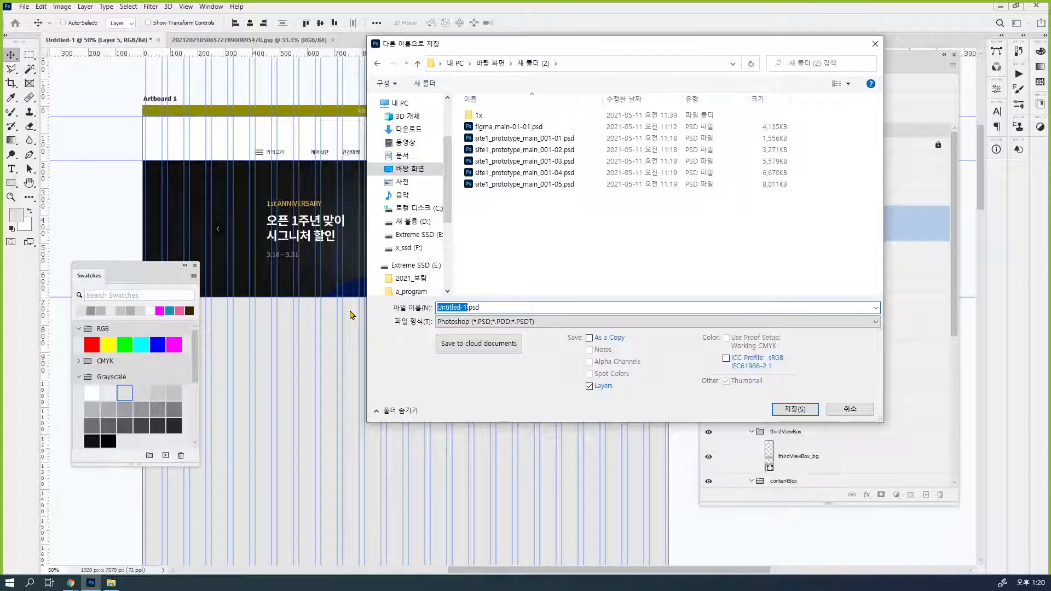
{"action": "type", "text": "ps_layout"}
{"action": "key", "text": "Return"}
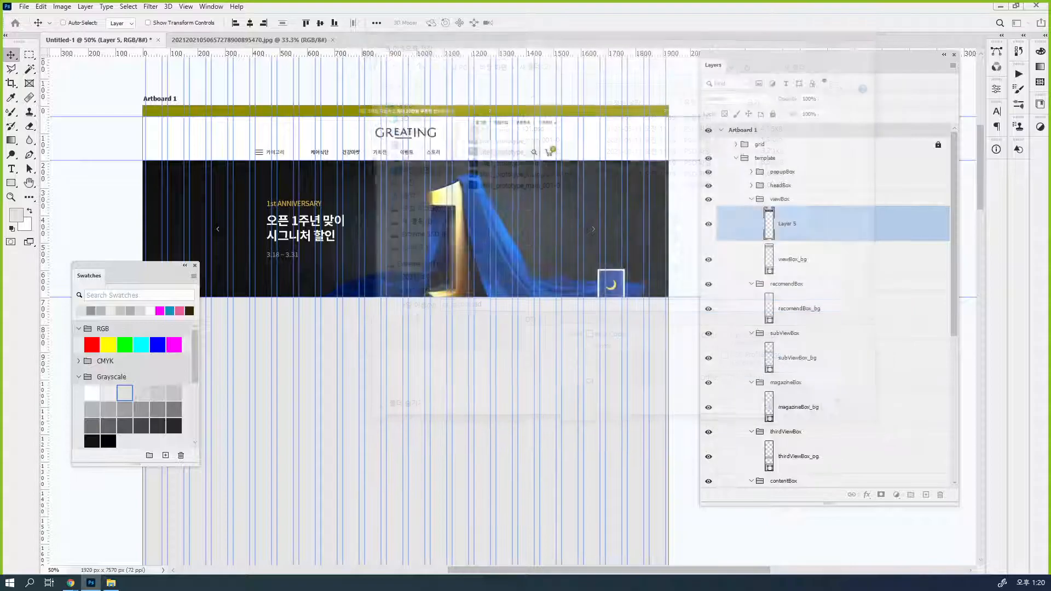
{"action": "left_click", "coordinate": [620, 203]}
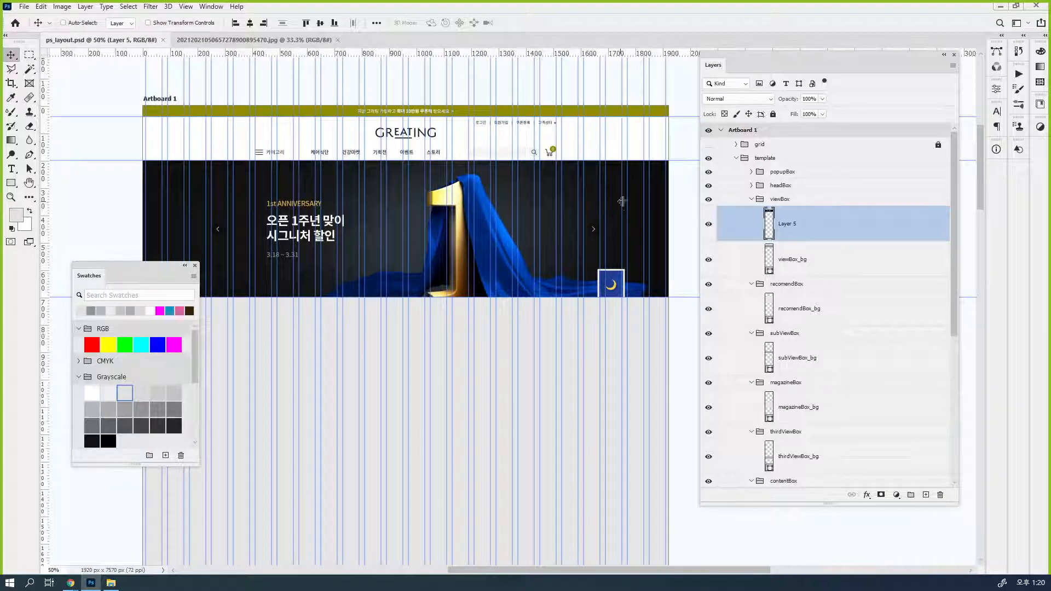
- Collapse every section group inside the template group, from viewBox down to footBox
{"action": "left_click", "coordinate": [753, 200]}
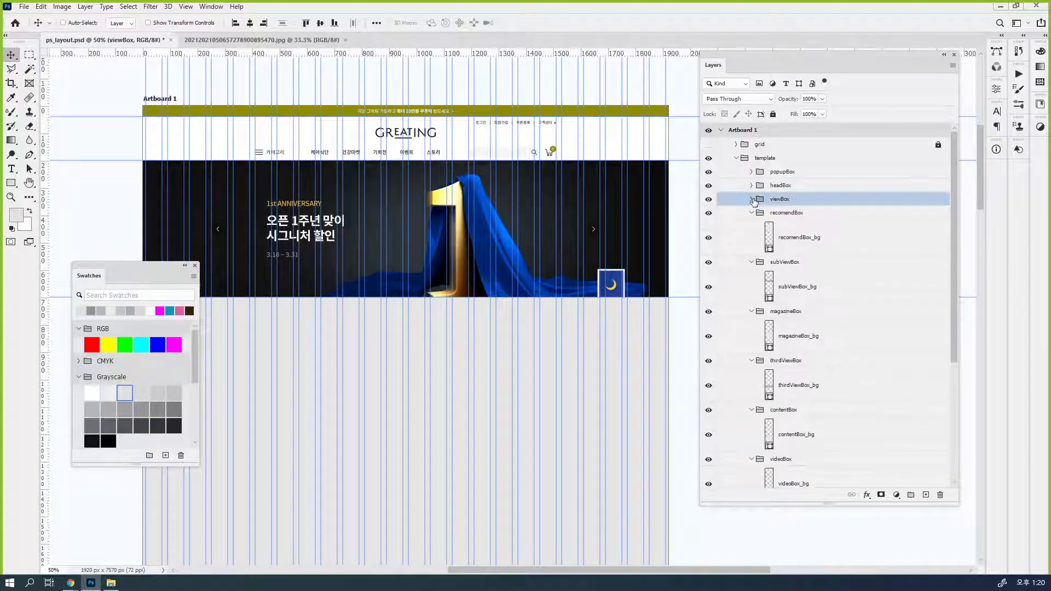
{"action": "left_click", "coordinate": [752, 213]}
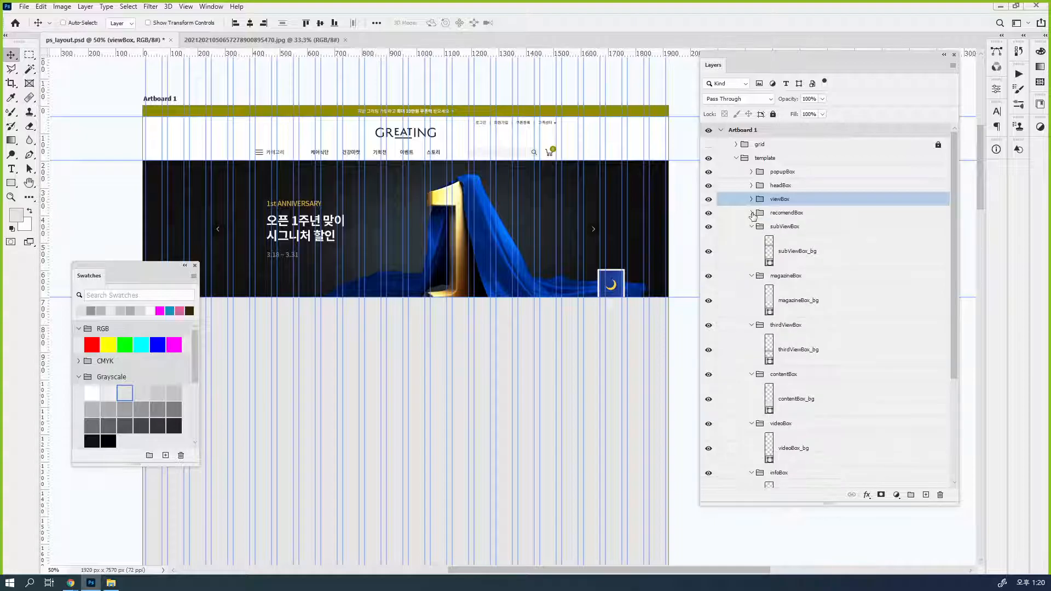
{"action": "left_click", "coordinate": [752, 227]}
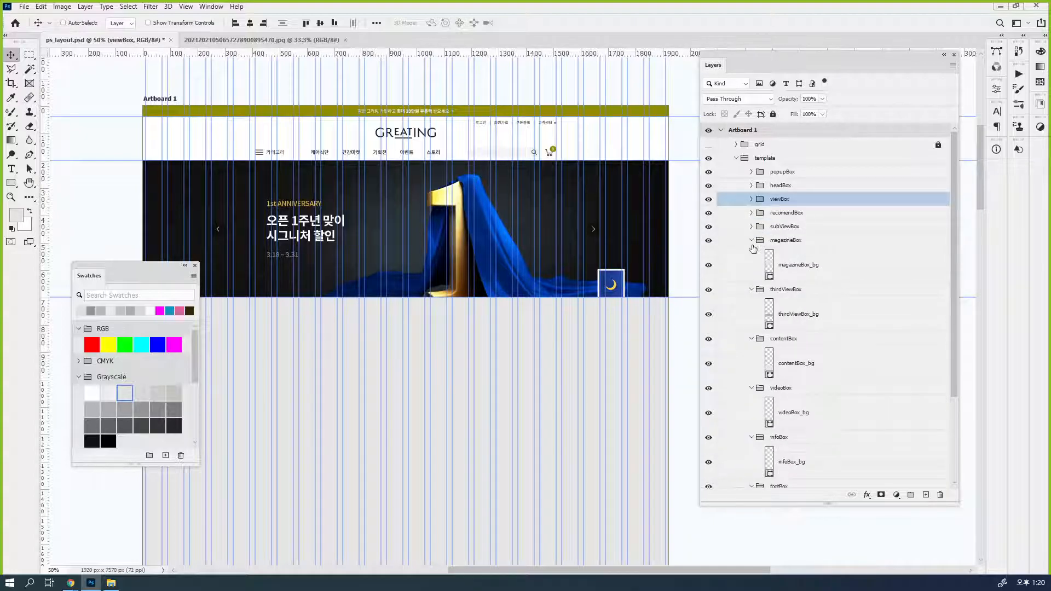
{"action": "left_click", "coordinate": [752, 241]}
{"action": "left_click", "coordinate": [752, 254]}
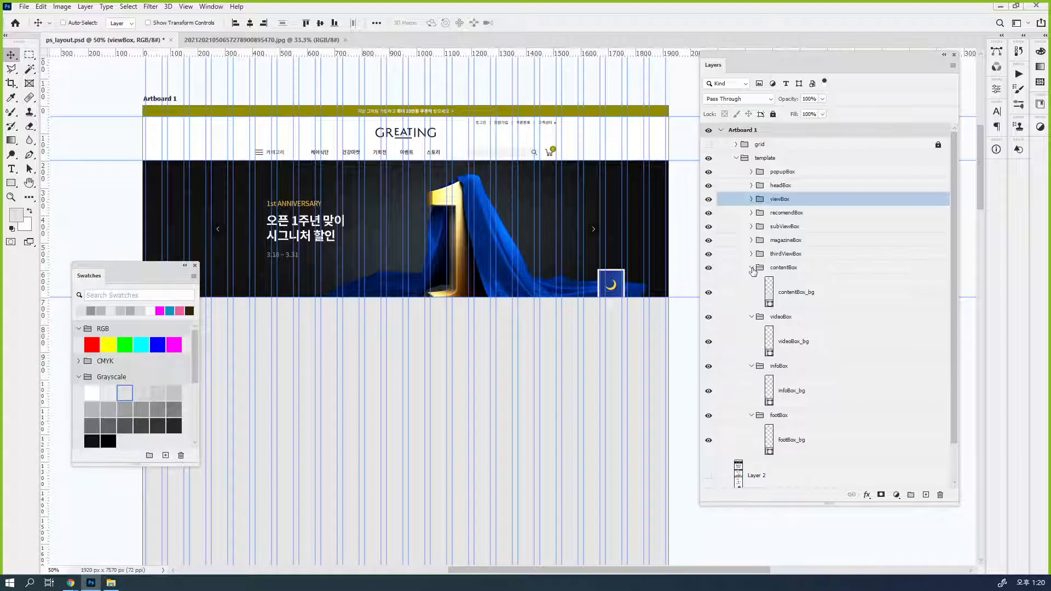
{"action": "left_click", "coordinate": [752, 267]}
{"action": "left_click", "coordinate": [752, 280]}
{"action": "left_click", "coordinate": [751, 294]}
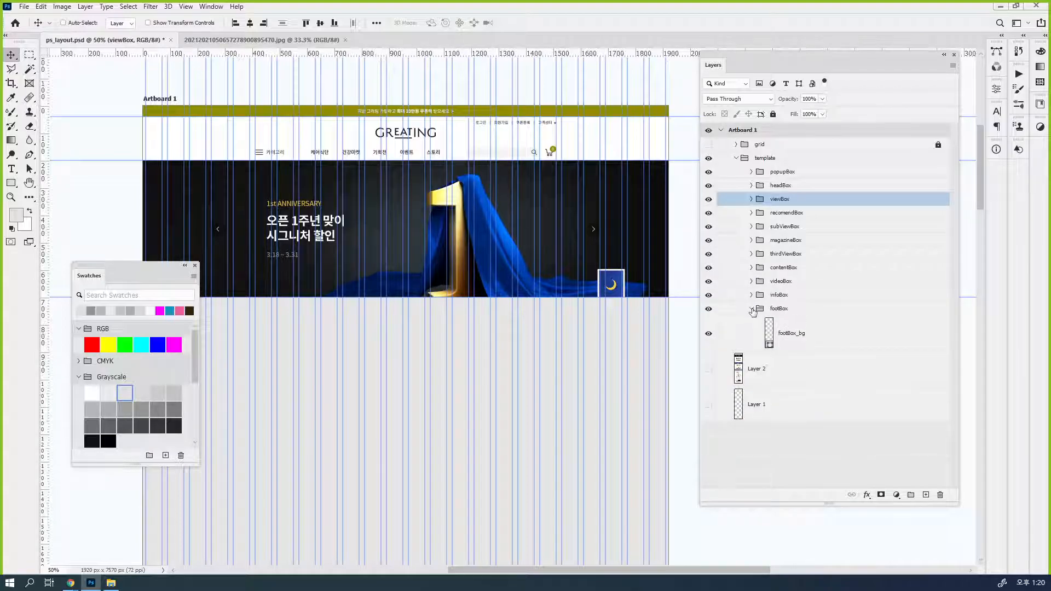
{"action": "left_click", "coordinate": [751, 308]}
- Convert the popupBox group inside the template group to a smart object
{"action": "left_click", "coordinate": [782, 174]}
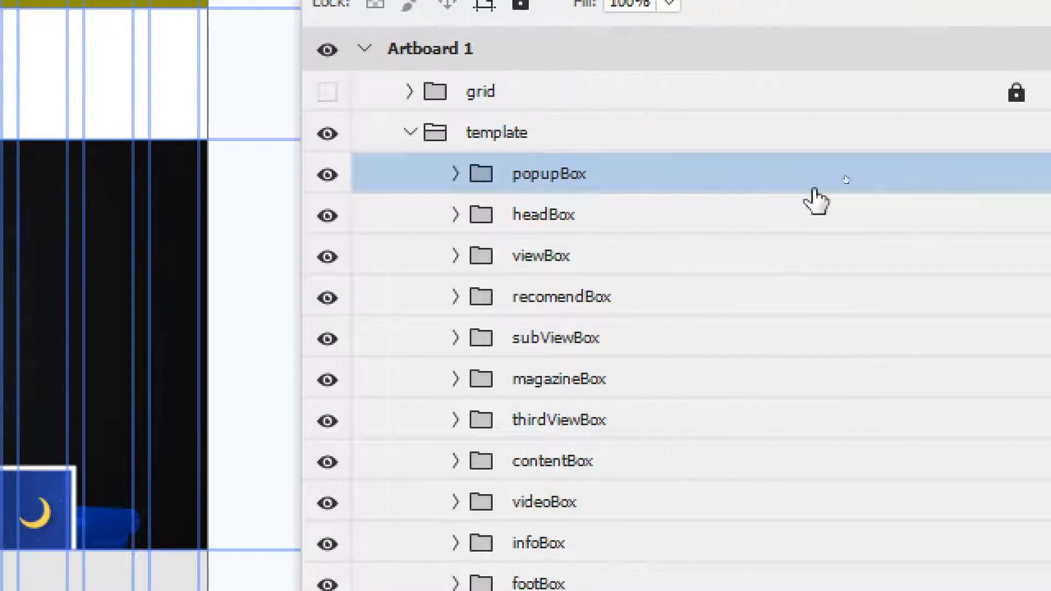
{"action": "right_click", "coordinate": [612, 177]}
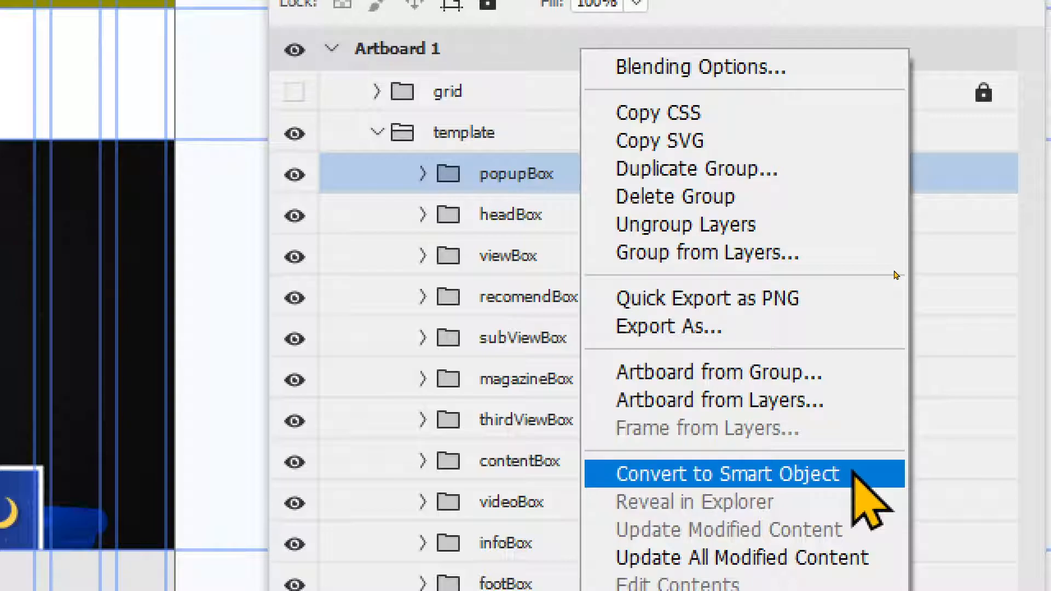
{"action": "left_click", "coordinate": [853, 474]}
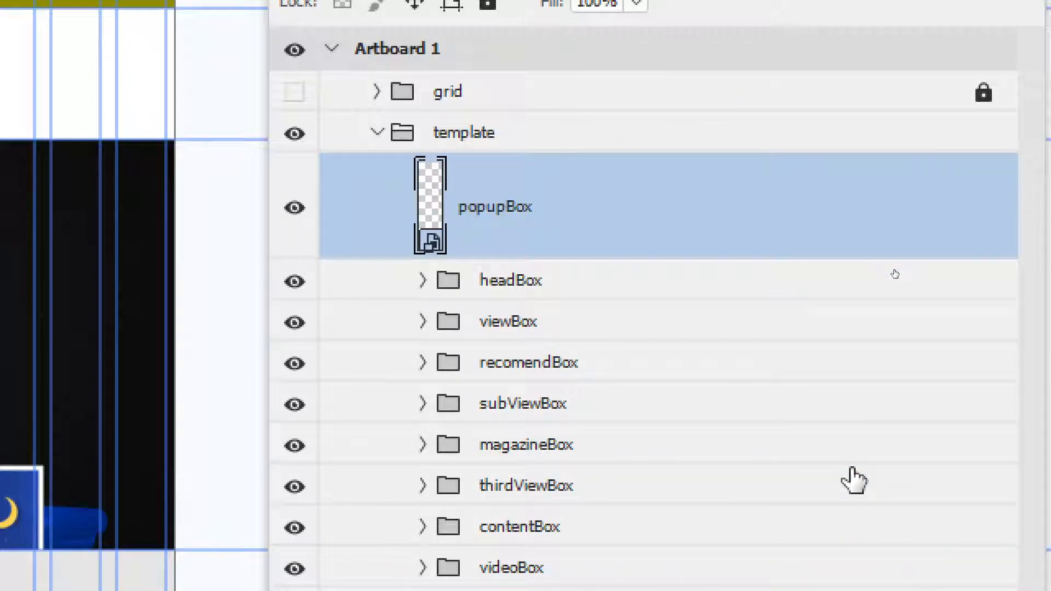
- Convert the headBox group below popupBox to a smart object
{"action": "left_click", "coordinate": [685, 290]}
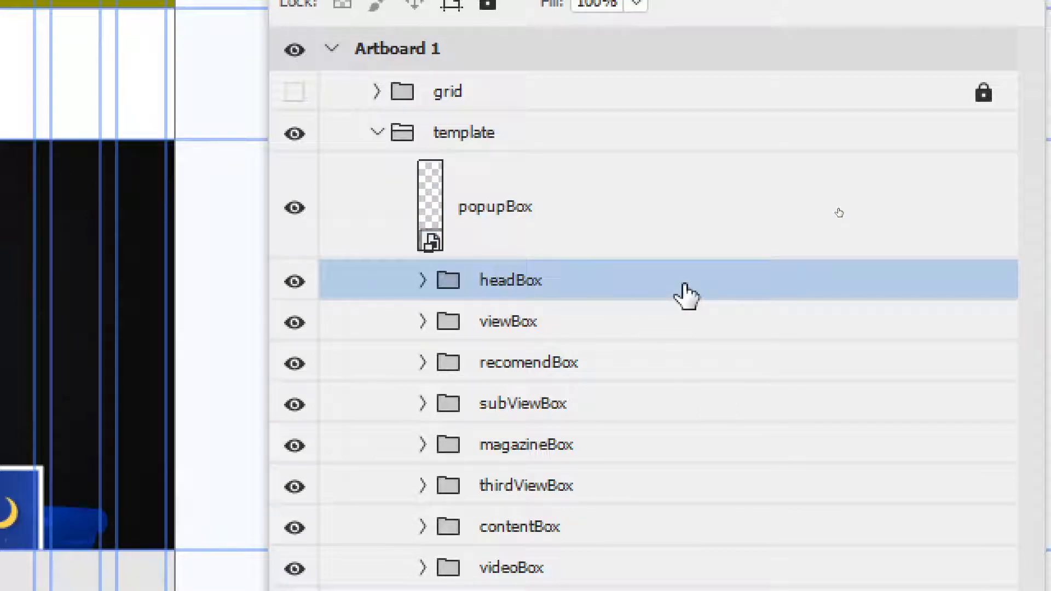
{"action": "right_click", "coordinate": [685, 290]}
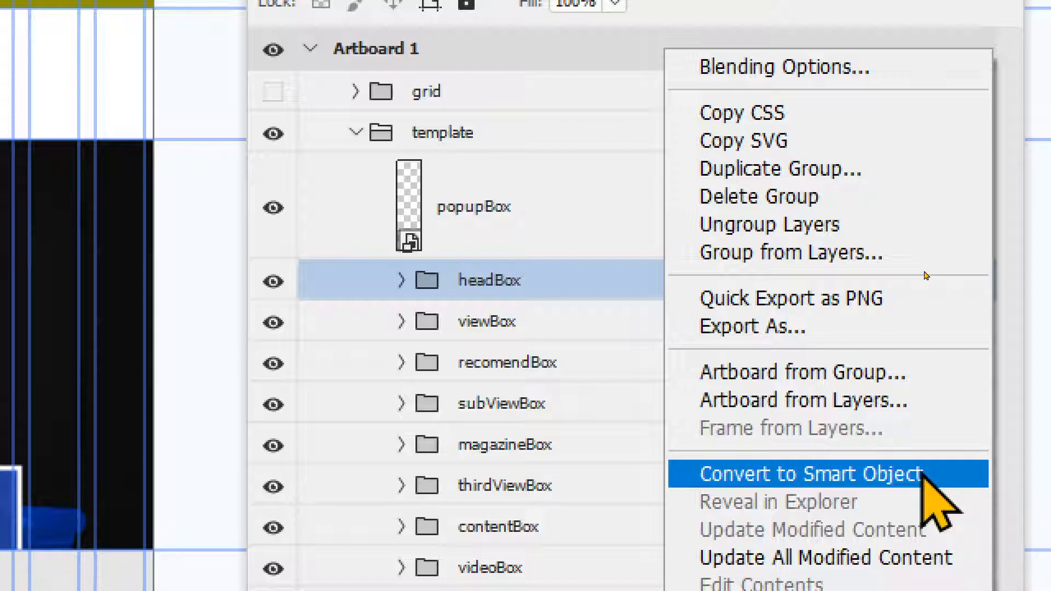
{"action": "left_click", "coordinate": [923, 475]}
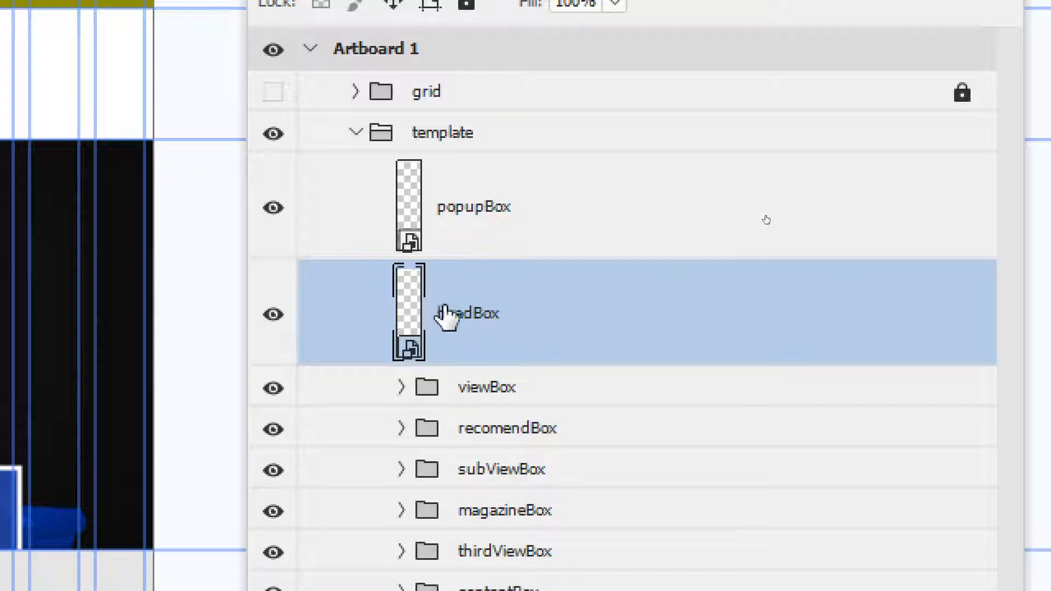